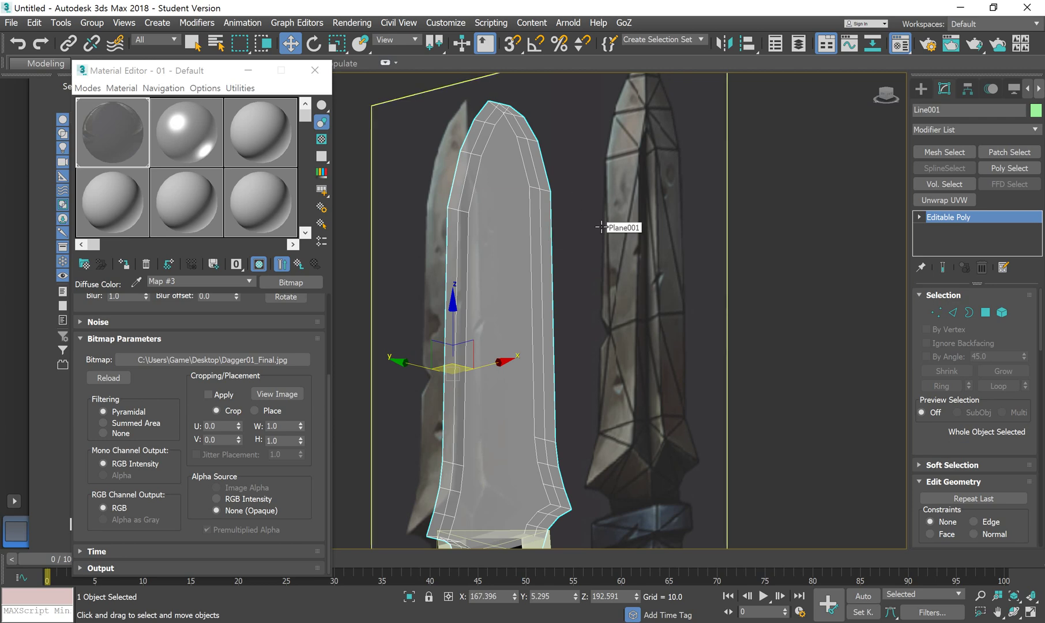
# Convert the dagger blade to an Editable Poly in the front view.
pyautogui.press('f')
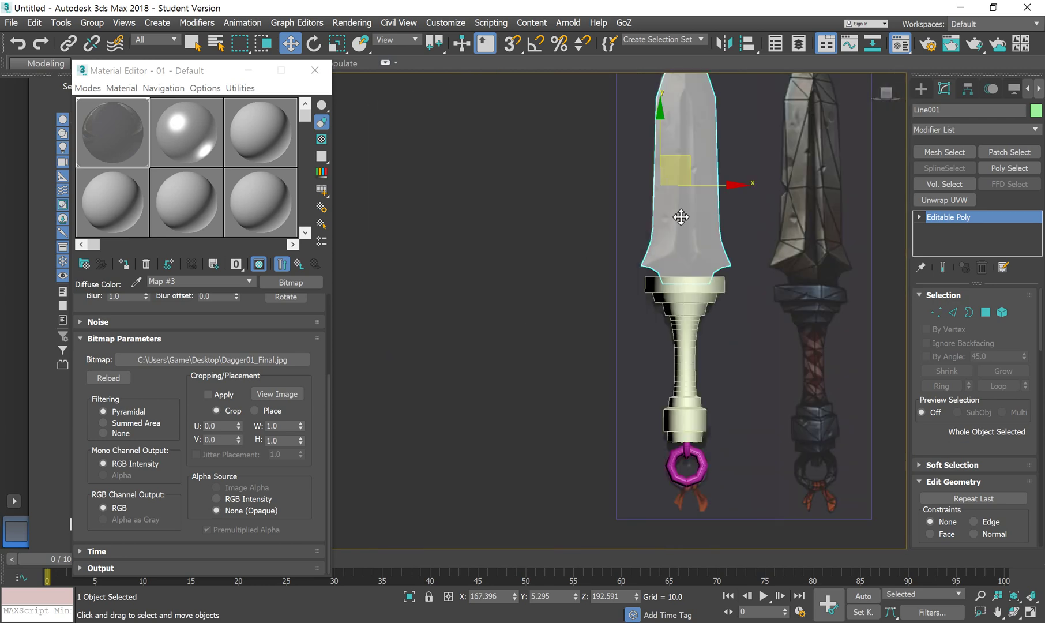
pyautogui.scroll(3, 510, 291)
pyautogui.scroll(-5, 525, 286)
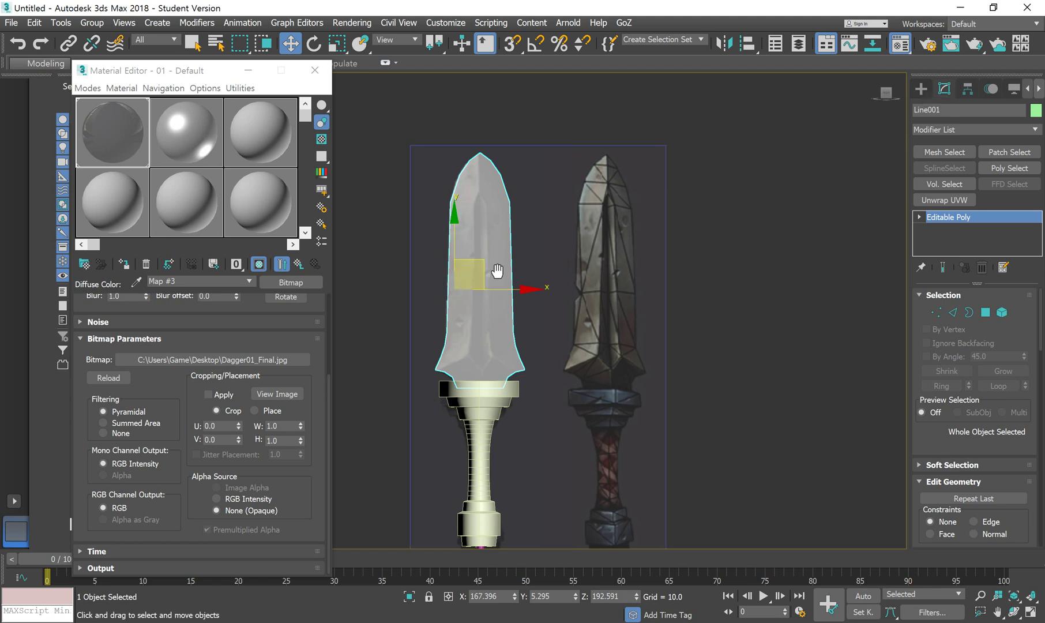
pyautogui.moveTo(496, 274); pyautogui.dragTo(519, 245, button='middle')
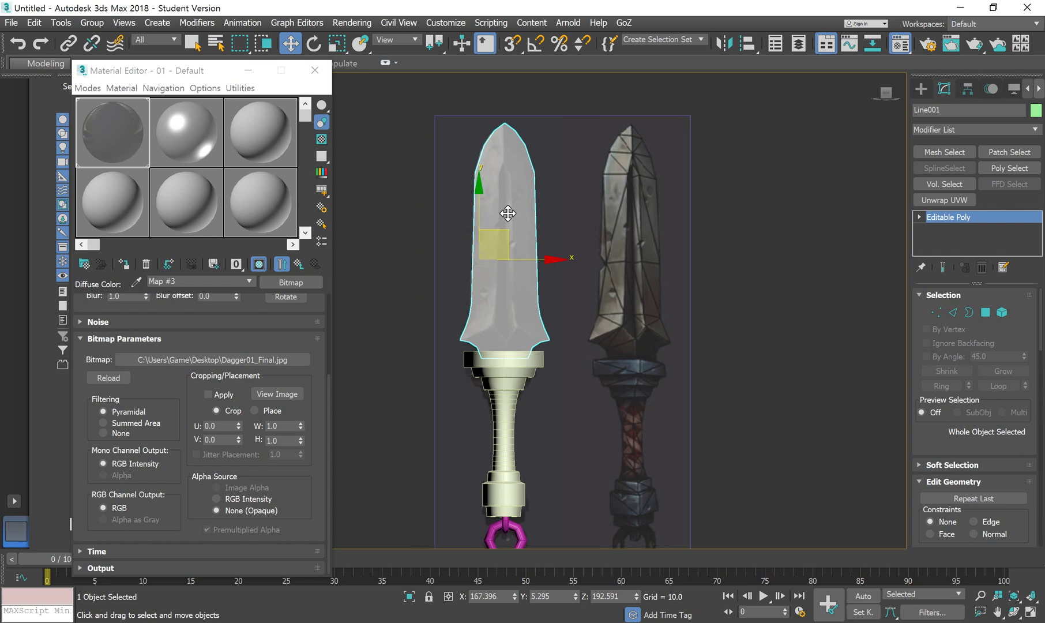
pyautogui.rightClick(508, 213)
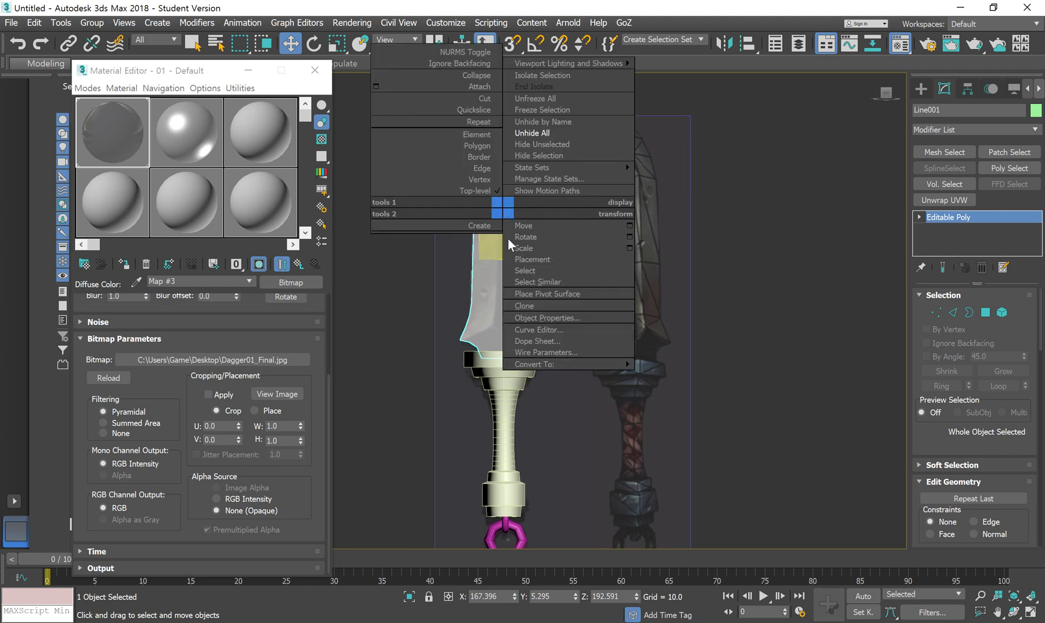
pyautogui.moveTo(534, 366)
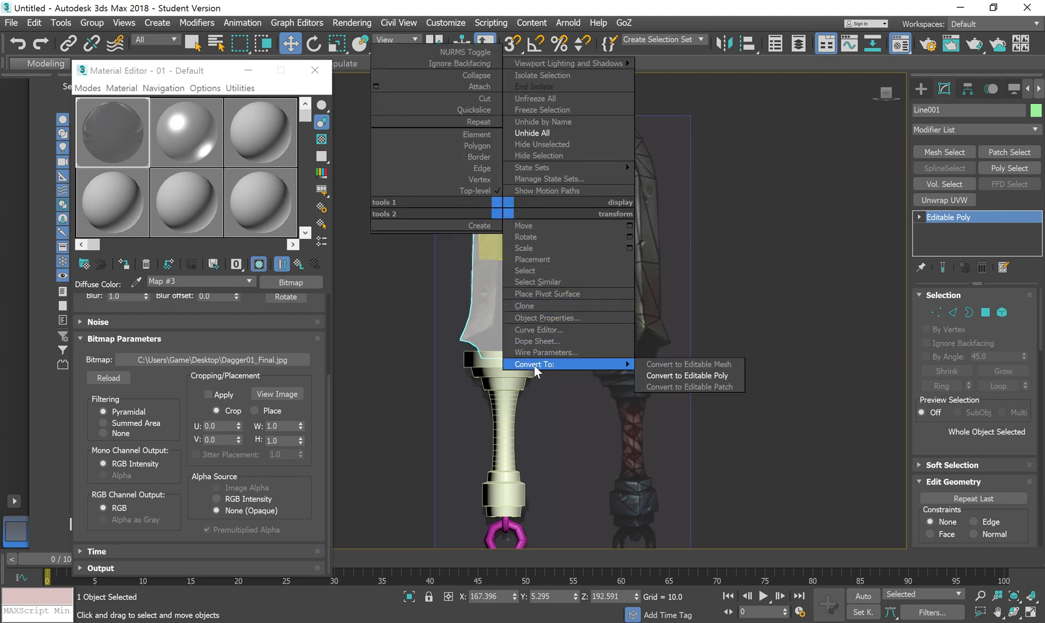
pyautogui.click(692, 376)
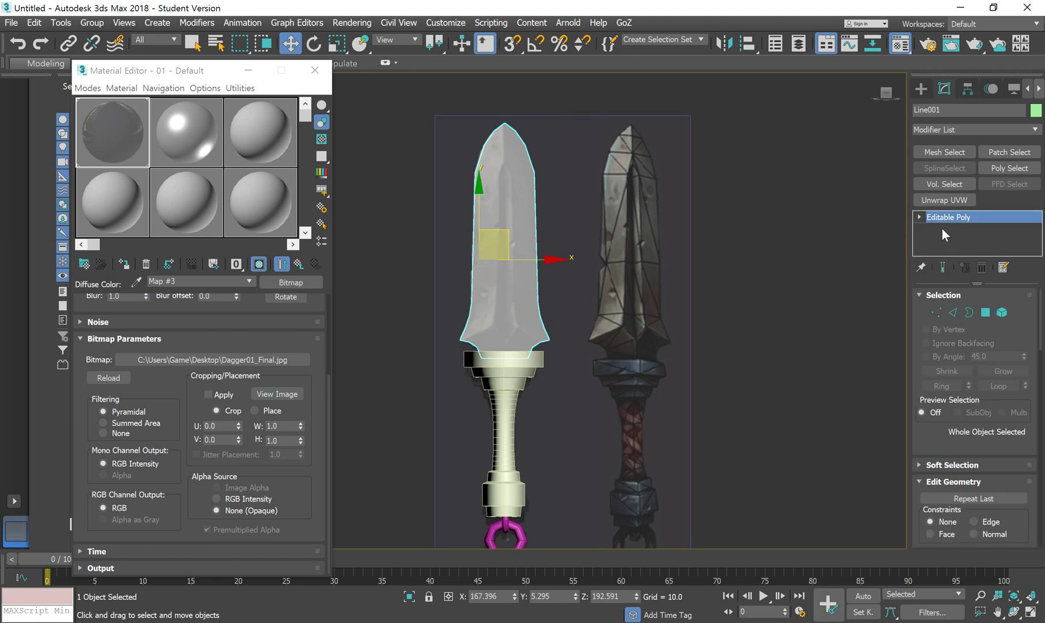
# Examine the blade at the vertex, edge, border, polygon and element sub-object levels.
pyautogui.click(937, 315)
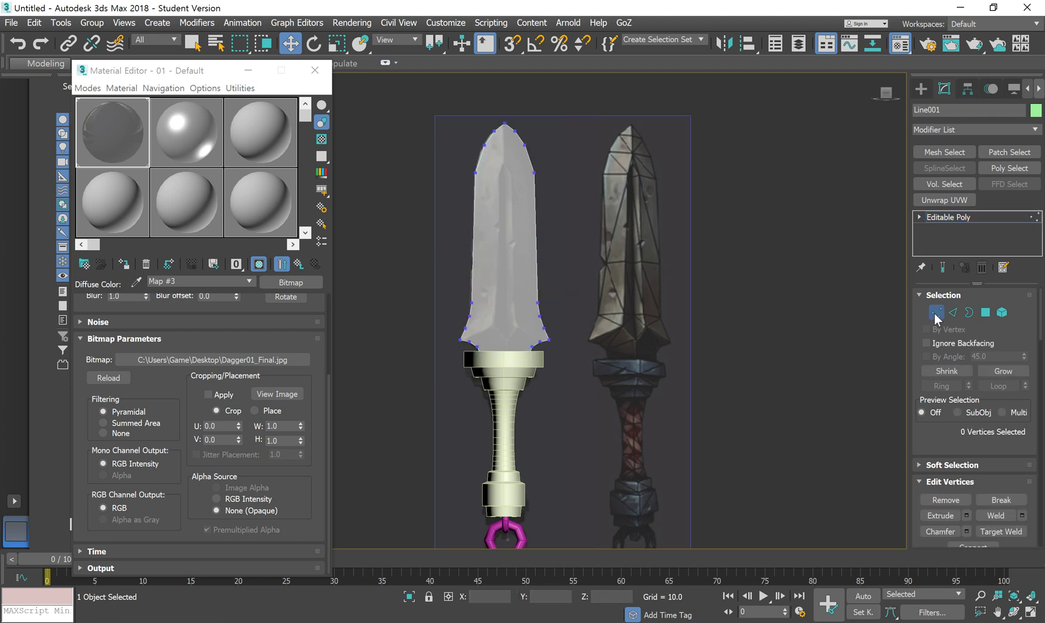
pyautogui.moveTo(481, 185); pyautogui.dragTo(496, 243, button='middle')
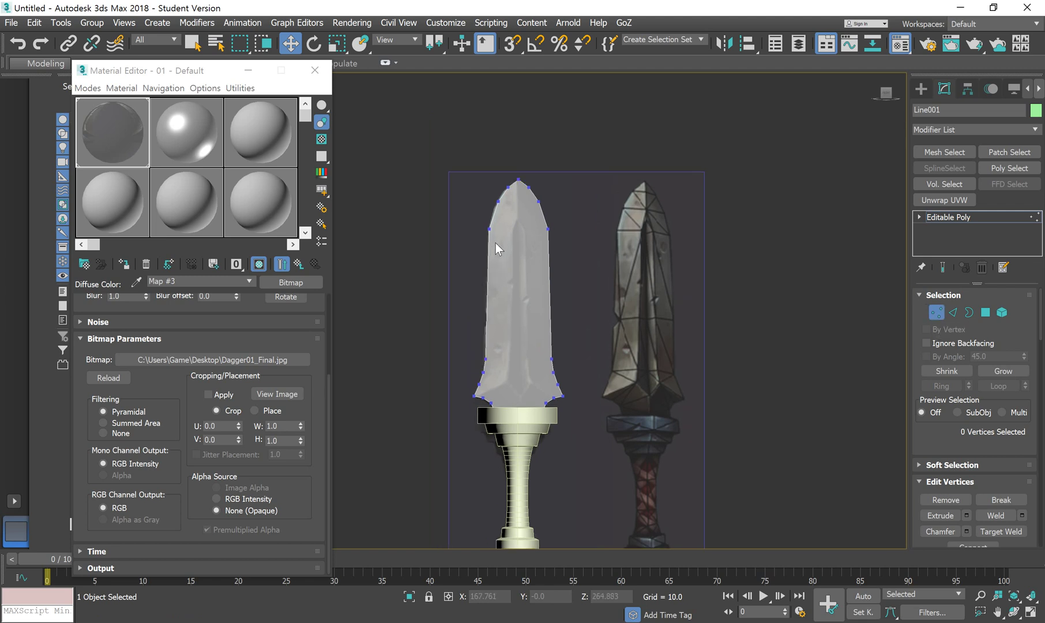
pyautogui.scroll(3, 495, 243)
pyautogui.click(954, 313)
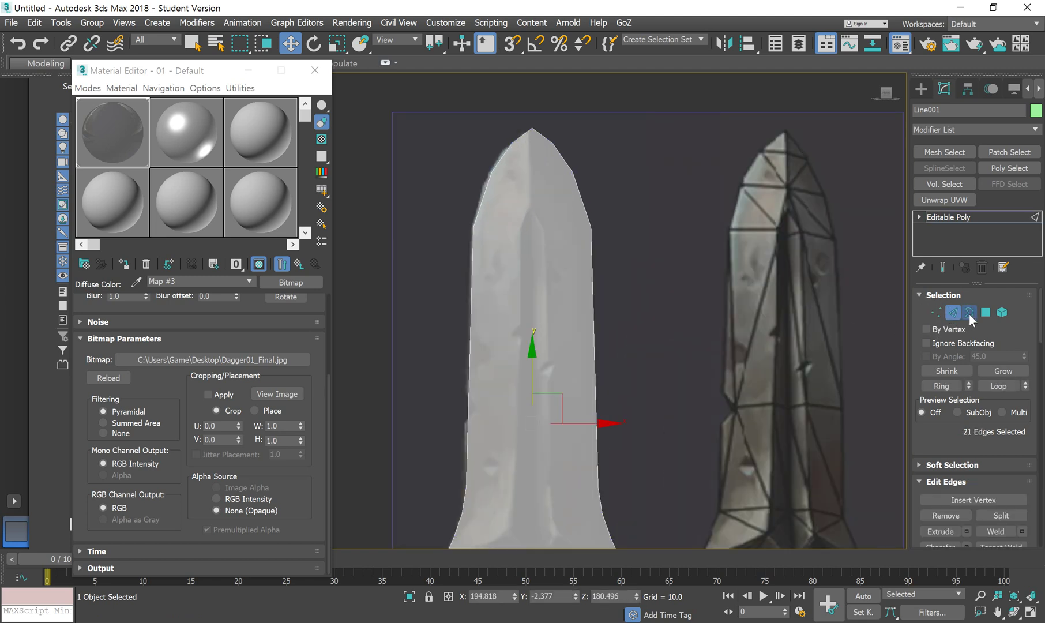
pyautogui.click(937, 313)
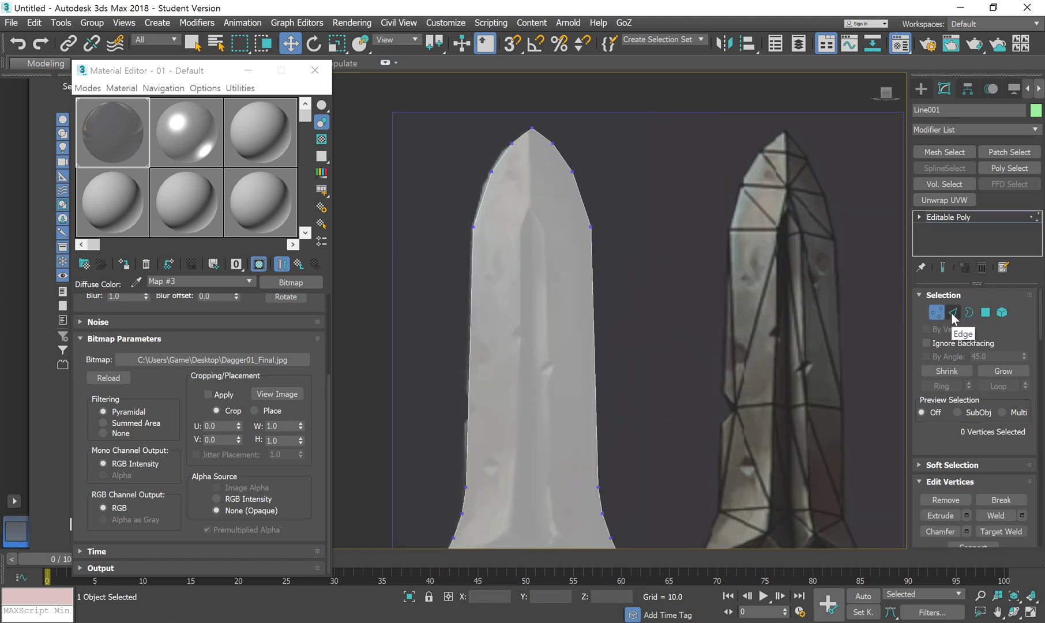
pyautogui.click(952, 313)
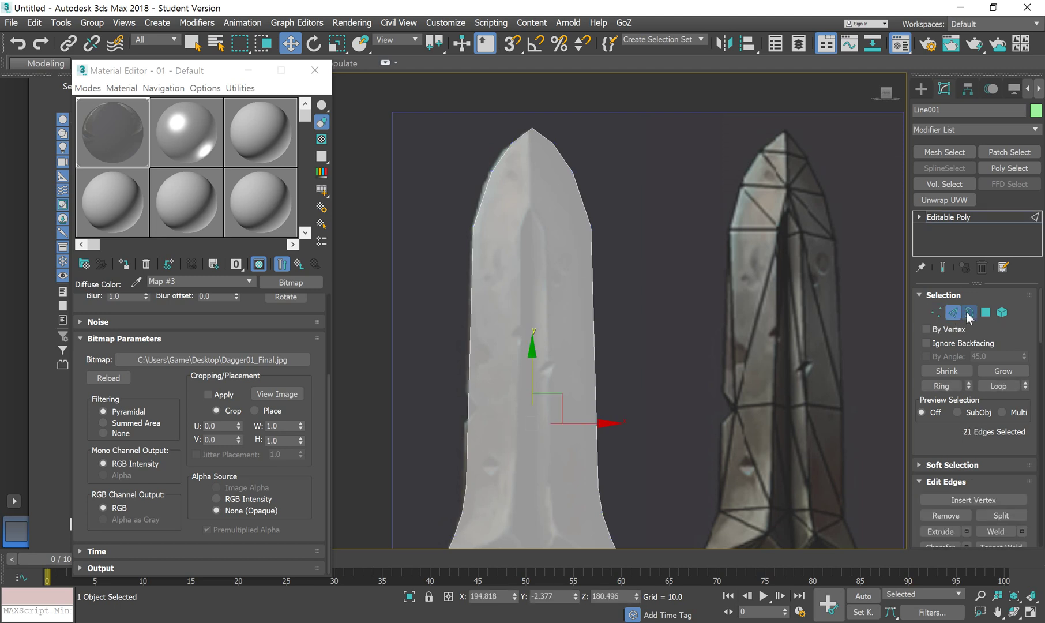
pyautogui.click(969, 312)
pyautogui.click(985, 313)
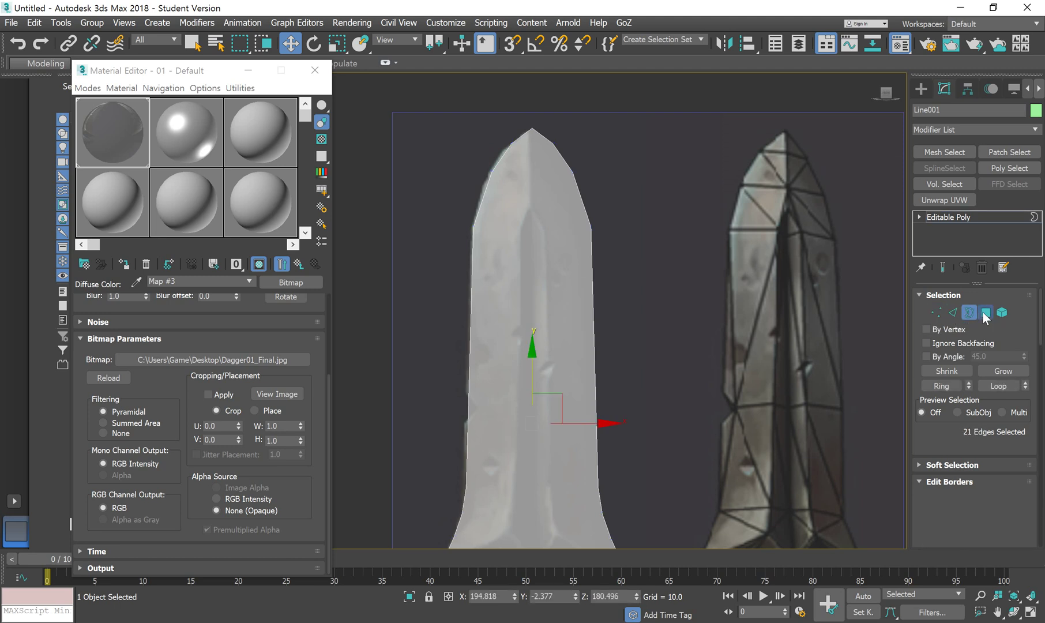
pyautogui.click(937, 313)
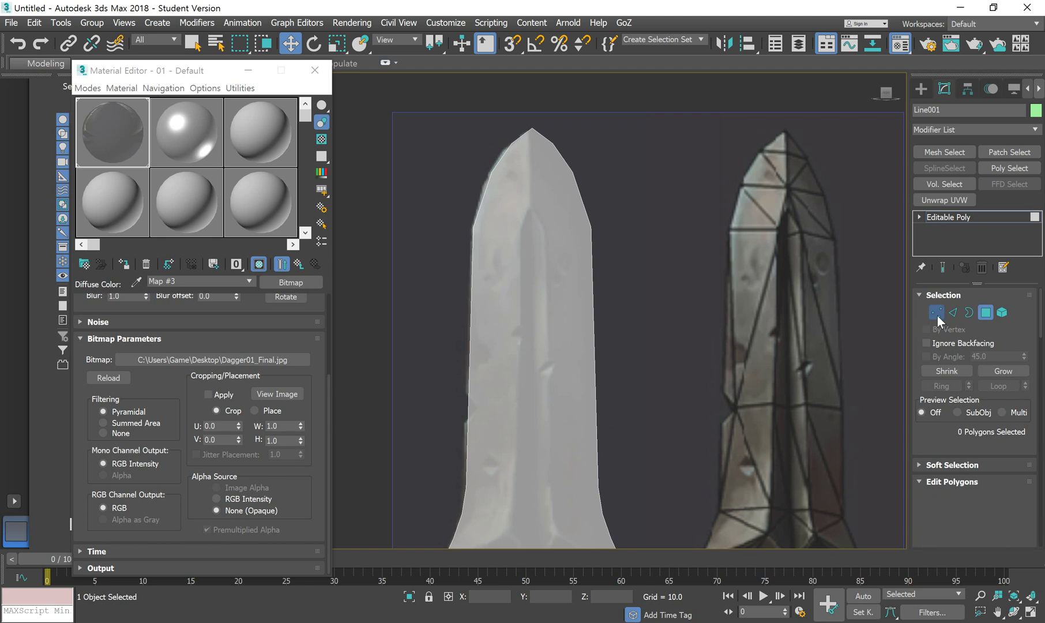
pyautogui.click(1002, 313)
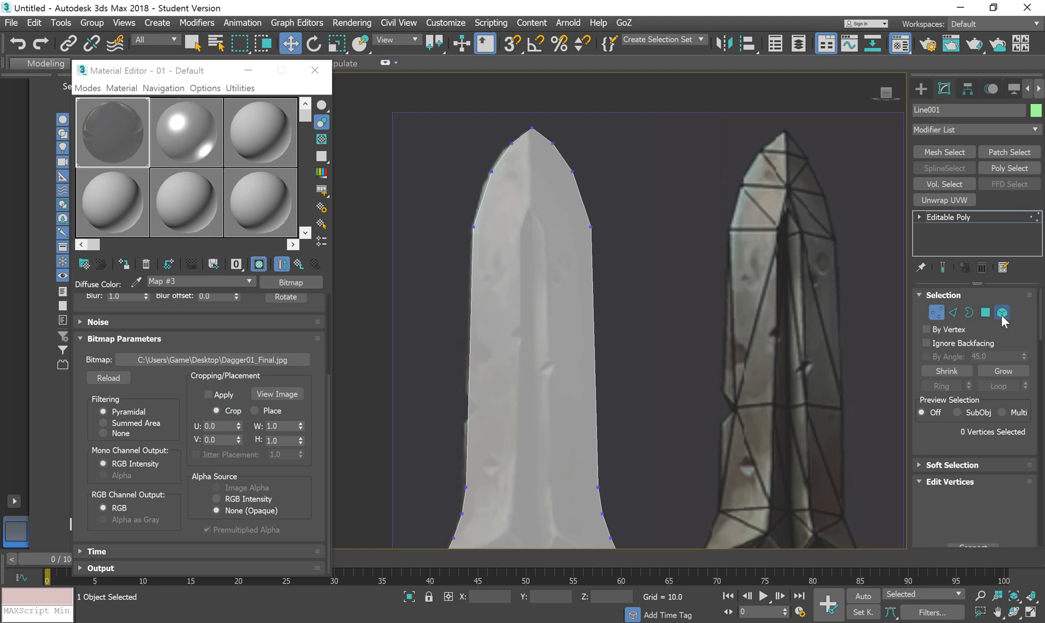
pyautogui.moveTo(629, 275); pyautogui.dragTo(567, 198, button='middle')
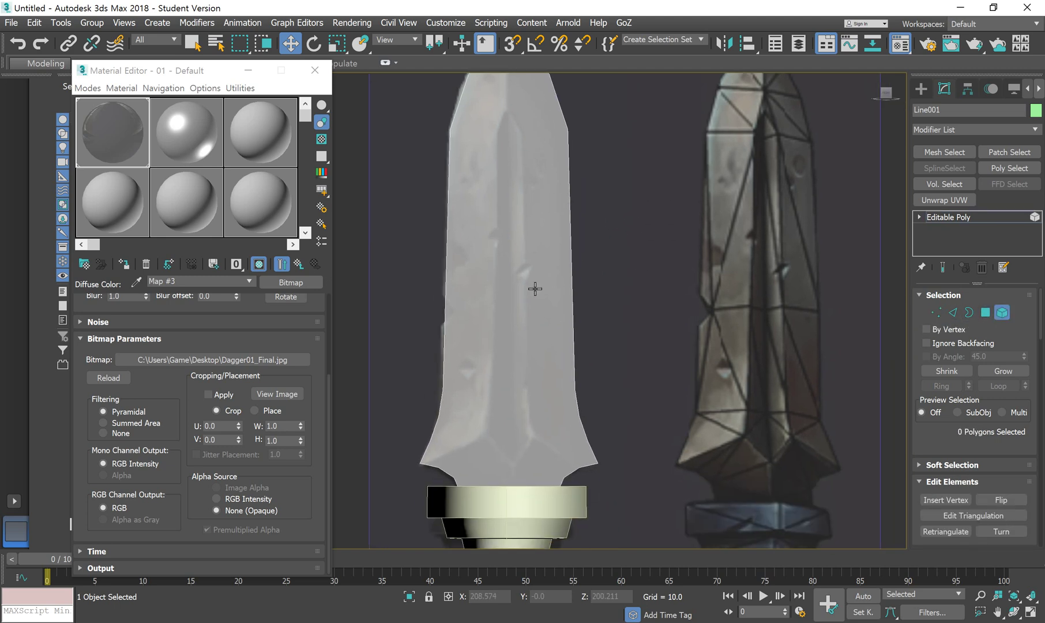
pyautogui.scroll(-4, 536, 290)
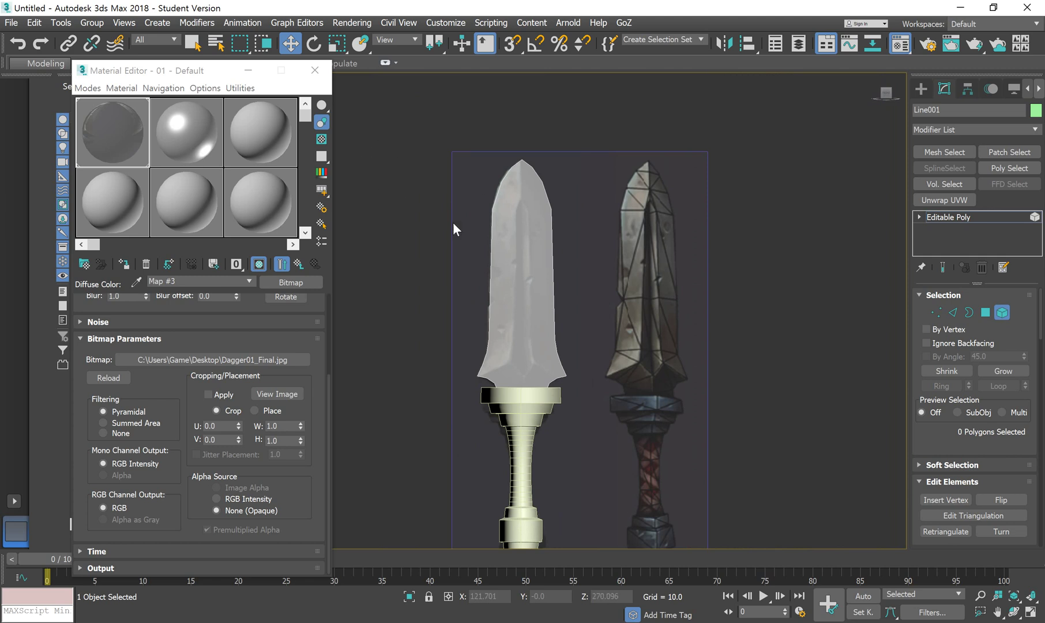
# Inspect individual vertices around the blade's tip and left edge at vertex level, and leave sub-object editing.
pyautogui.click(937, 313)
pyautogui.scroll(5, 511, 240)
pyautogui.moveTo(509, 241); pyautogui.dragTo(518, 234, button='middle')
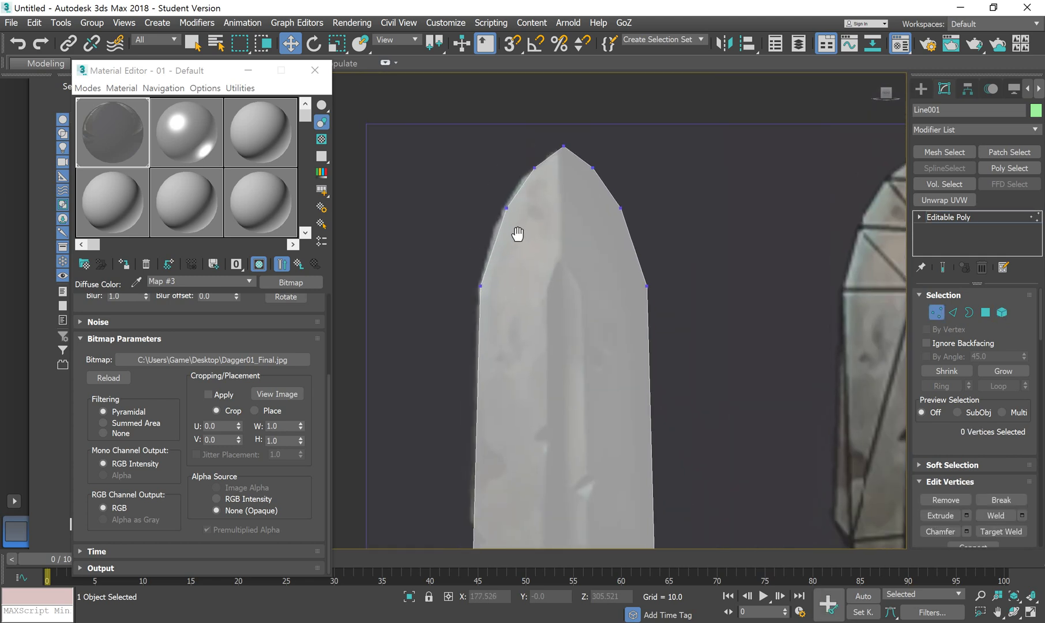
pyautogui.scroll(4, 505, 235)
pyautogui.scroll(-3, 505, 235)
pyautogui.moveTo(529, 131); pyautogui.dragTo(650, 173)
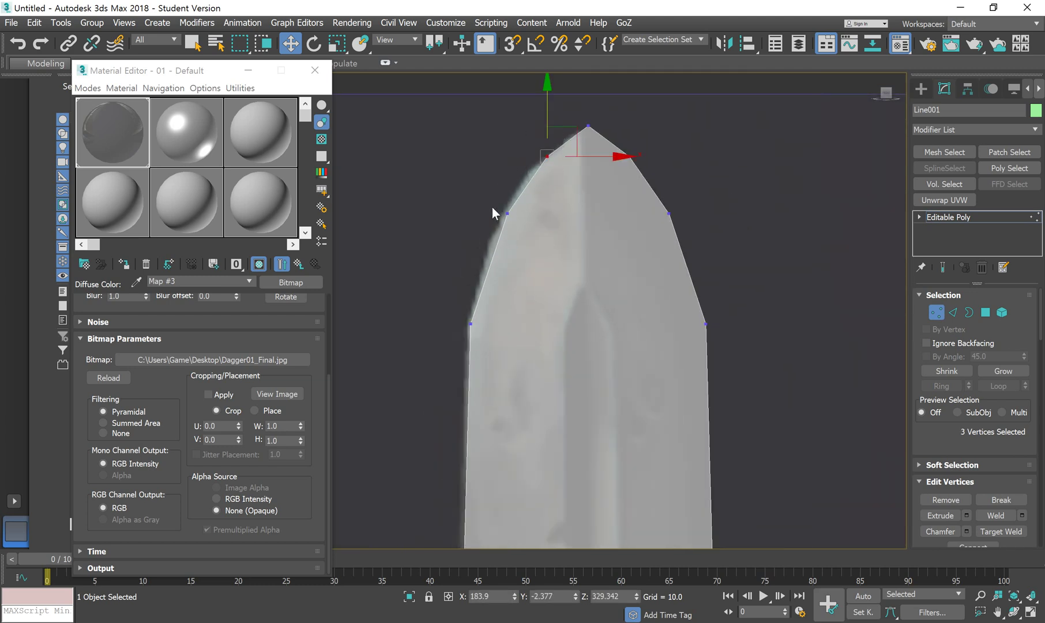
pyautogui.click(507, 213)
pyautogui.moveTo(516, 358); pyautogui.dragTo(516, 359)
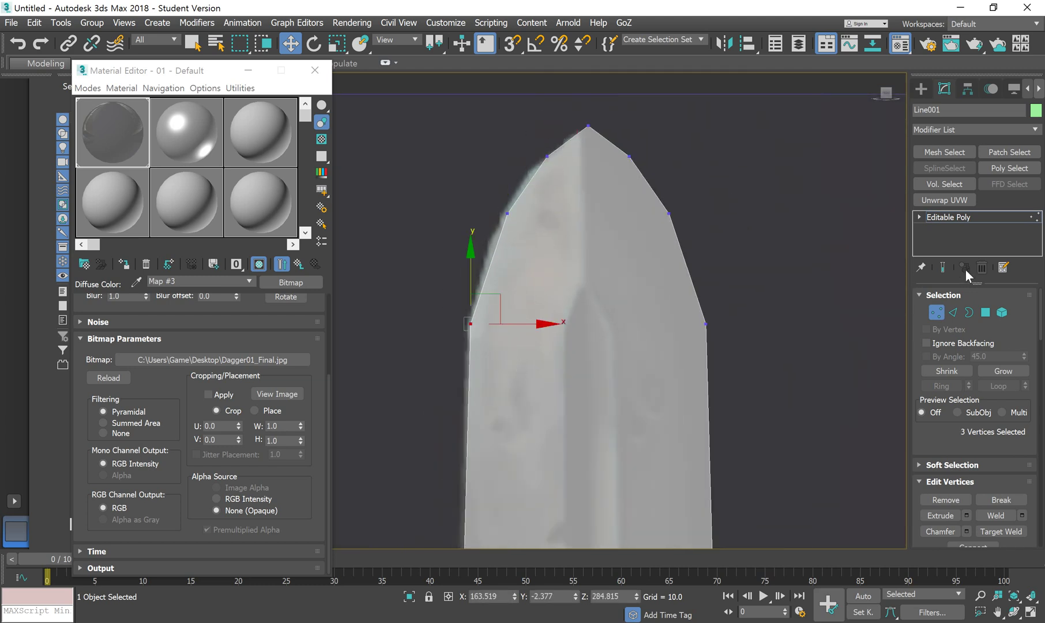
pyautogui.click(937, 312)
# Draw an open three-point line between the two daggers, with a slanted upper segment and a near-vertical lower segment about 97 units long.
pyautogui.click(921, 89)
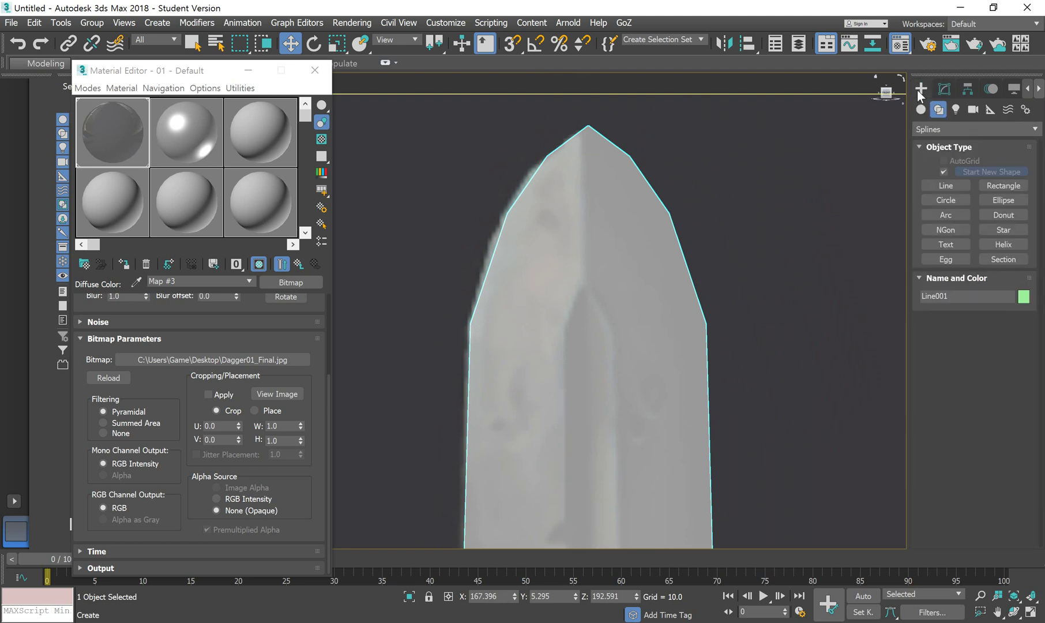
pyautogui.click(947, 187)
pyautogui.scroll(-3, 541, 192)
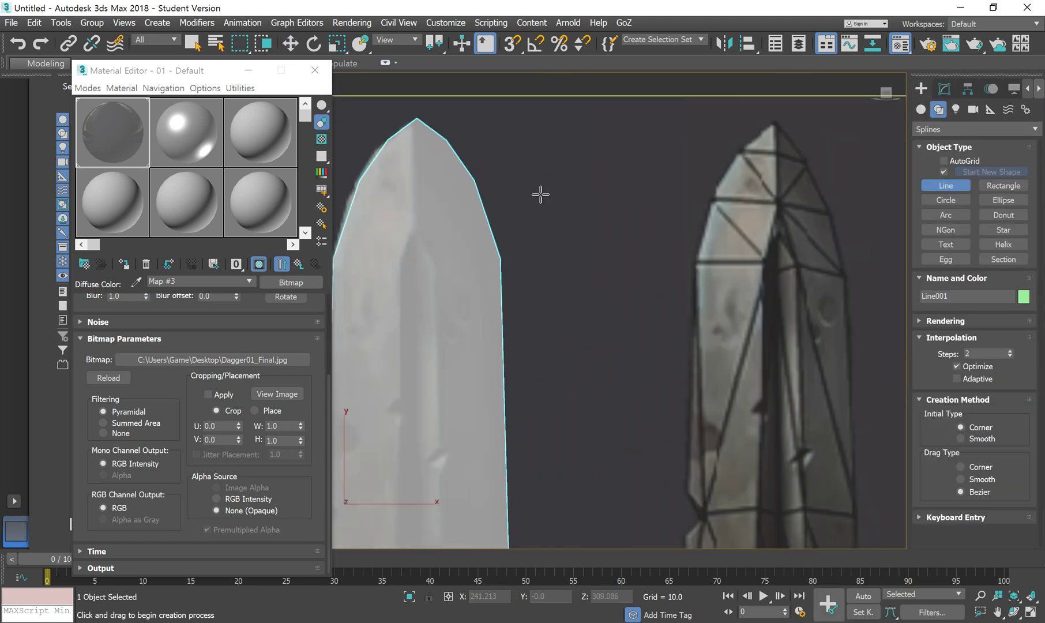
pyautogui.click(639, 142)
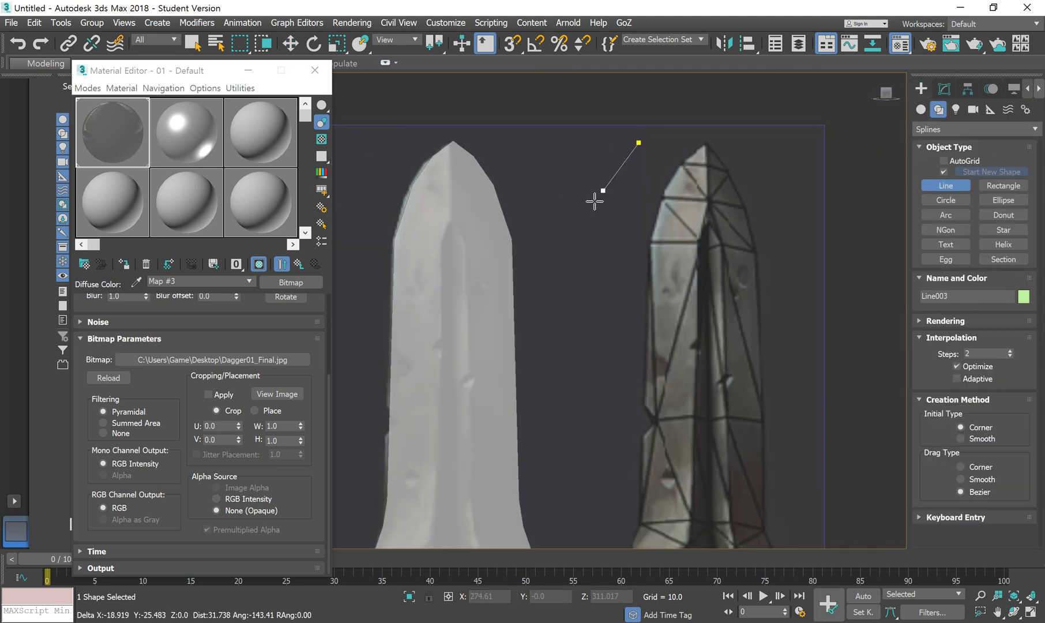
pyautogui.click(581, 235)
pyautogui.click(587, 418)
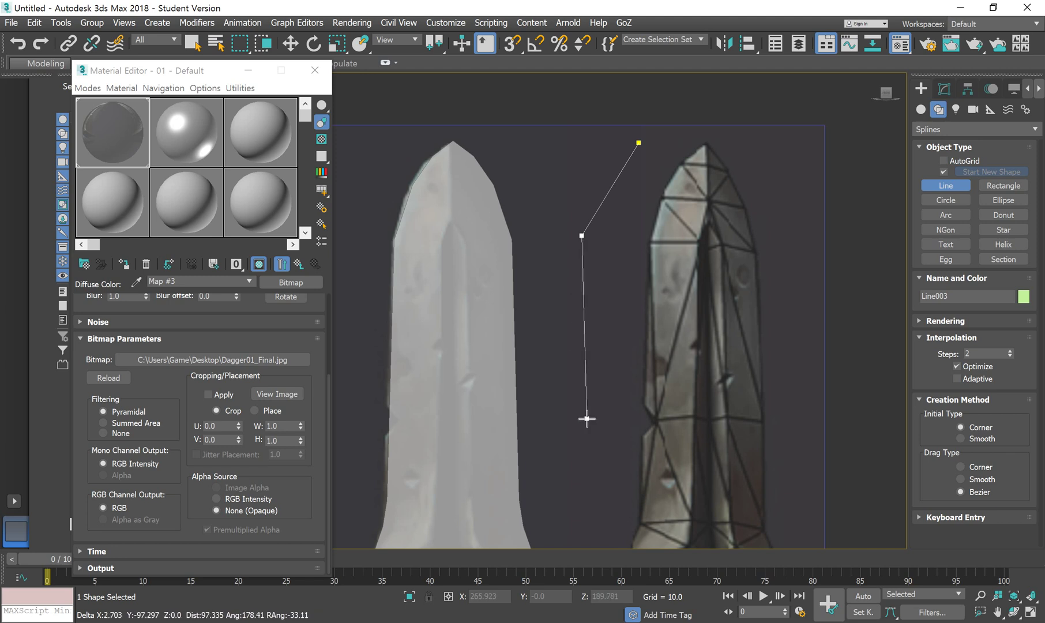
pyautogui.rightClick(673, 389)
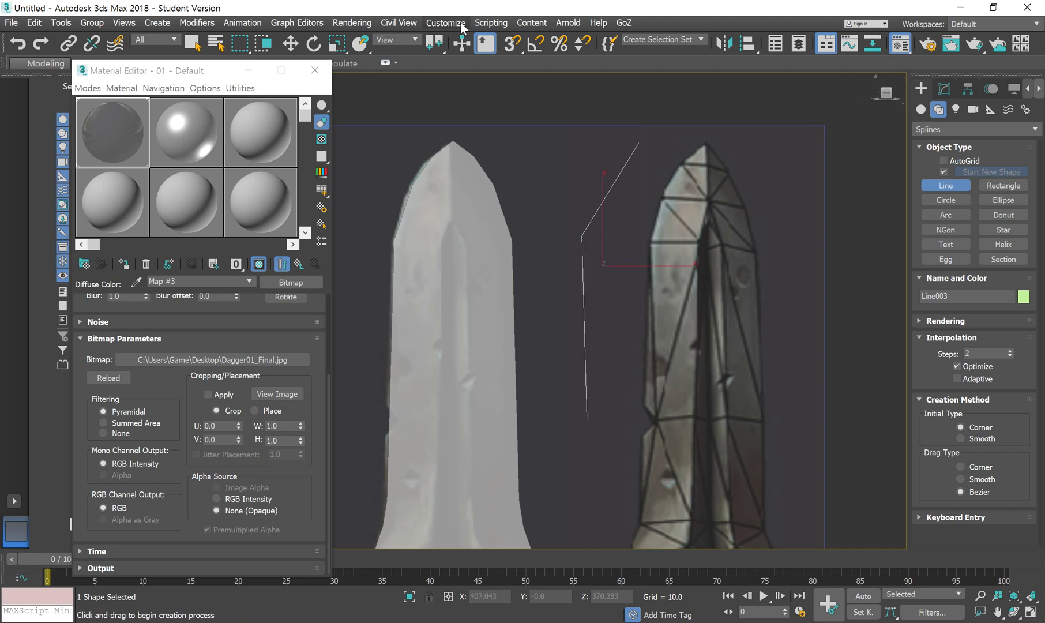
# Change the middle vertex of the new line to a Bezier Corner.
pyautogui.click(290, 43)
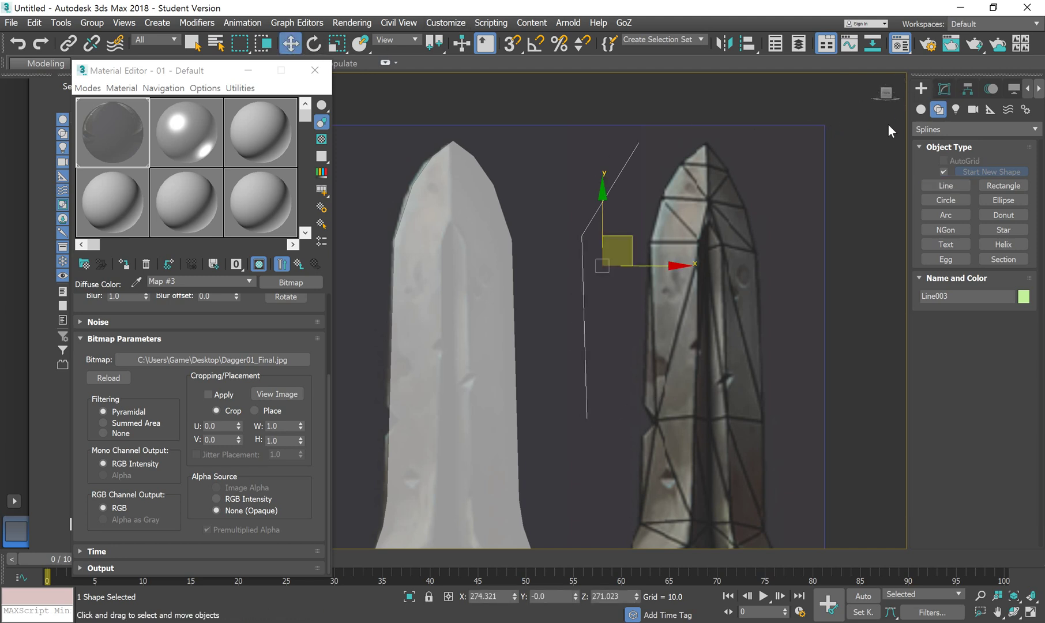
pyautogui.click(945, 90)
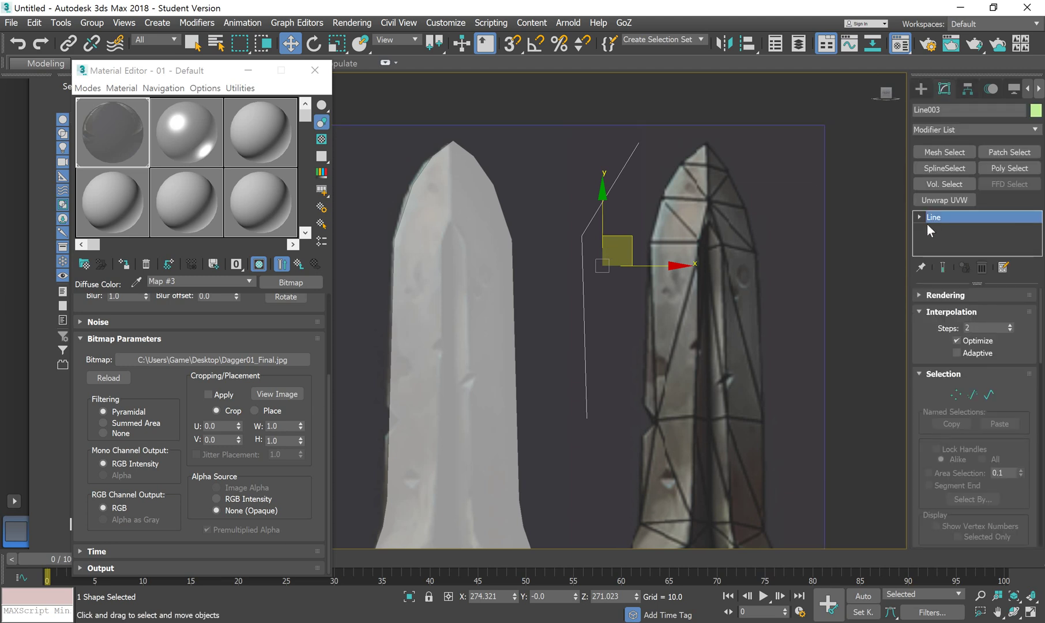
pyautogui.click(946, 229)
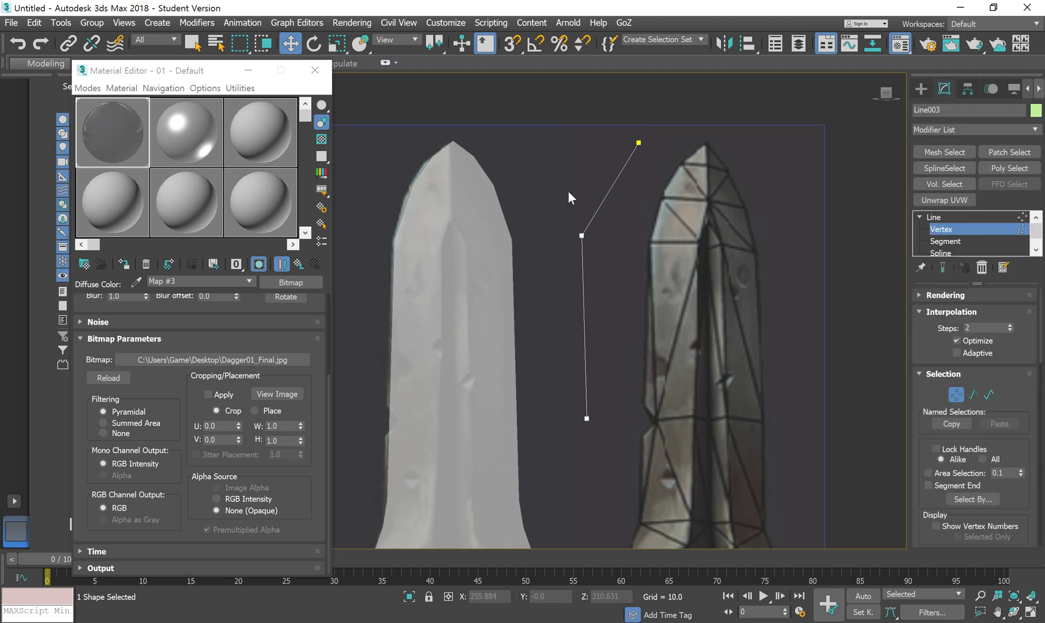
pyautogui.click(582, 235)
pyautogui.rightClick(582, 234)
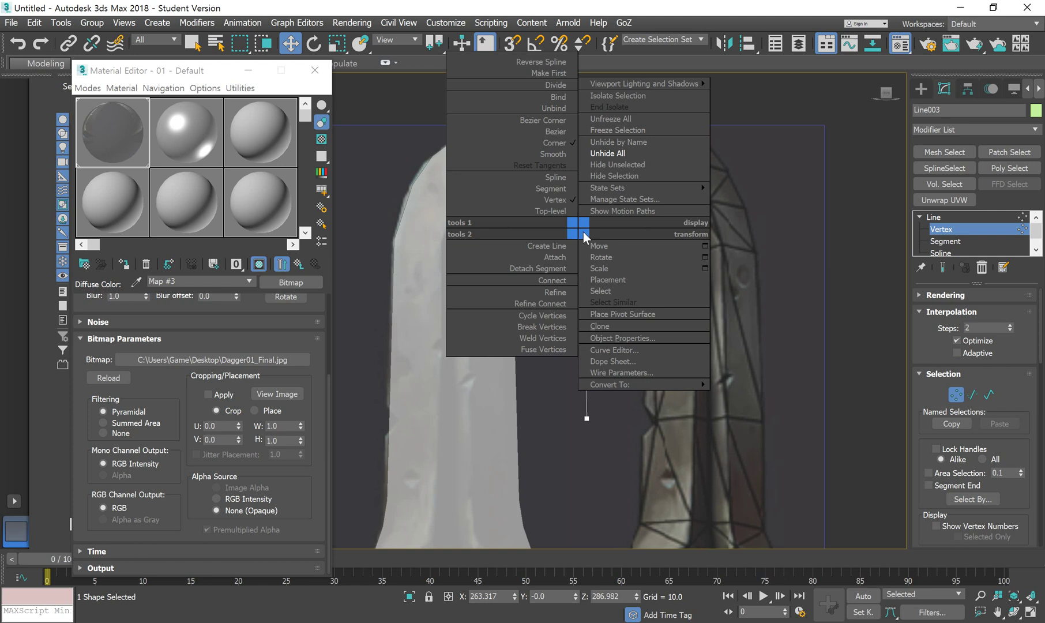
pyautogui.click(560, 121)
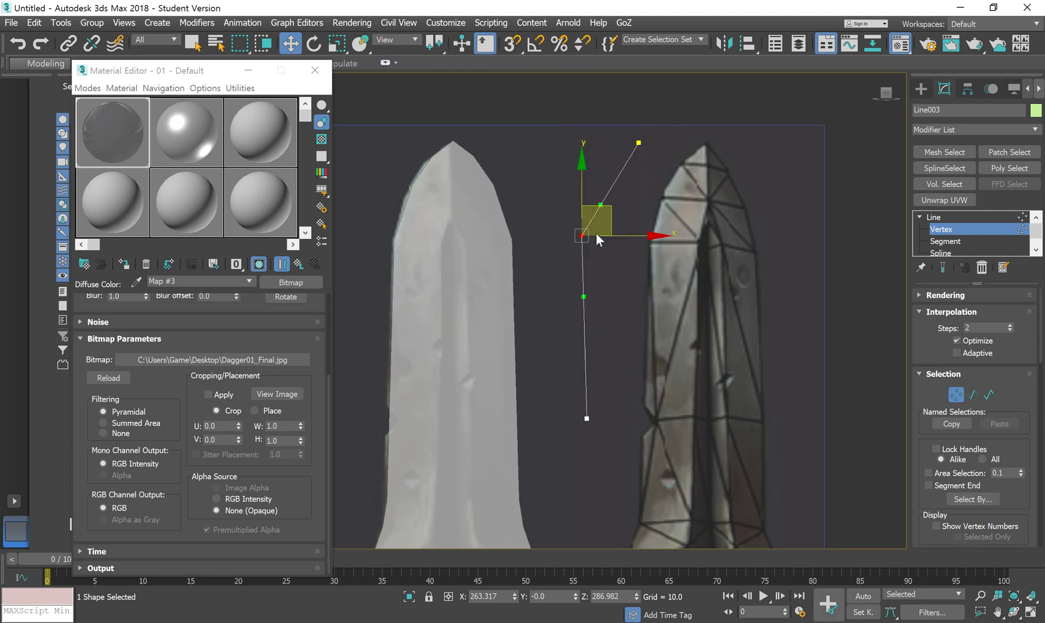
# Reshape the line's upper segment into an outward curve by pulling the middle vertex's upper tangent handle up and outward.
pyautogui.scroll(3, 596, 232)
pyautogui.moveTo(618, 161); pyautogui.dragTo(597, 137)
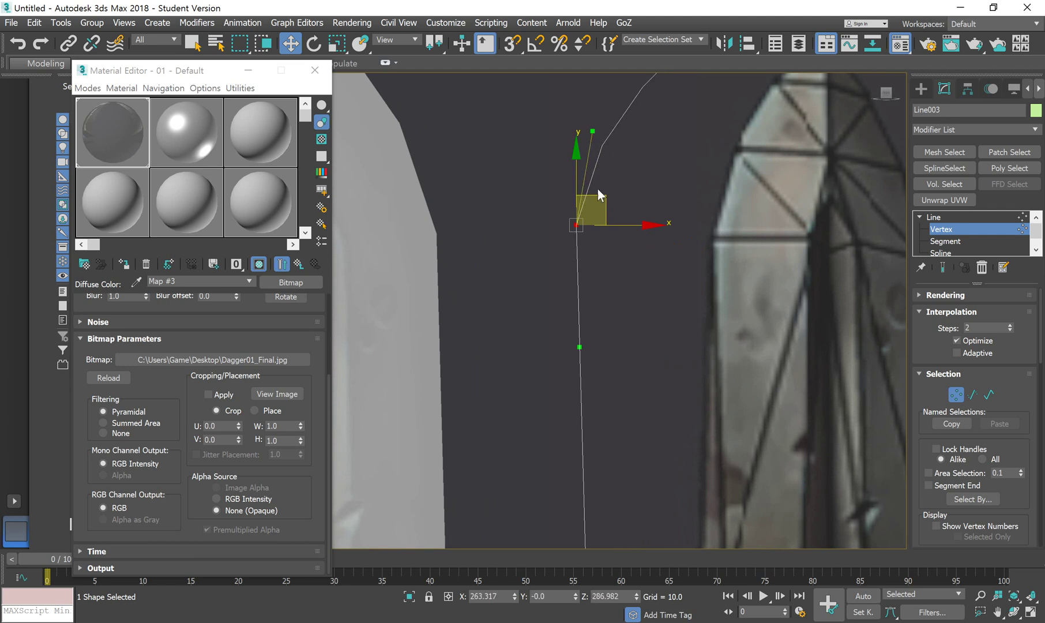
pyautogui.moveTo(598, 196); pyautogui.dragTo(578, 261, button='middle')
pyautogui.moveTo(567, 262); pyautogui.dragTo(555, 238)
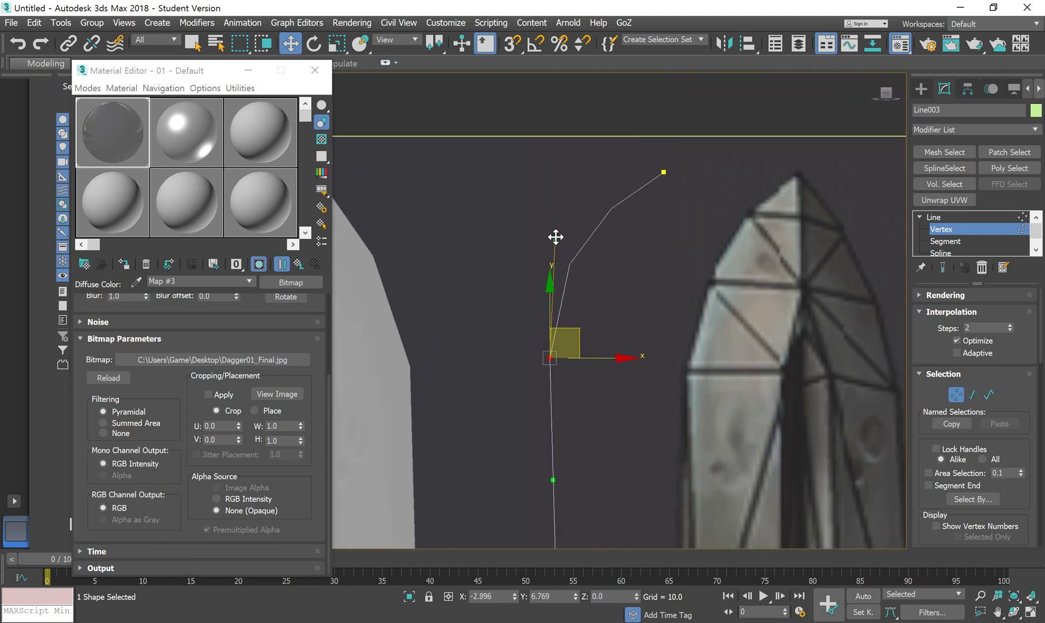
# Set the line's interpolation steps to 8.
pyautogui.doubleClick(975, 328)
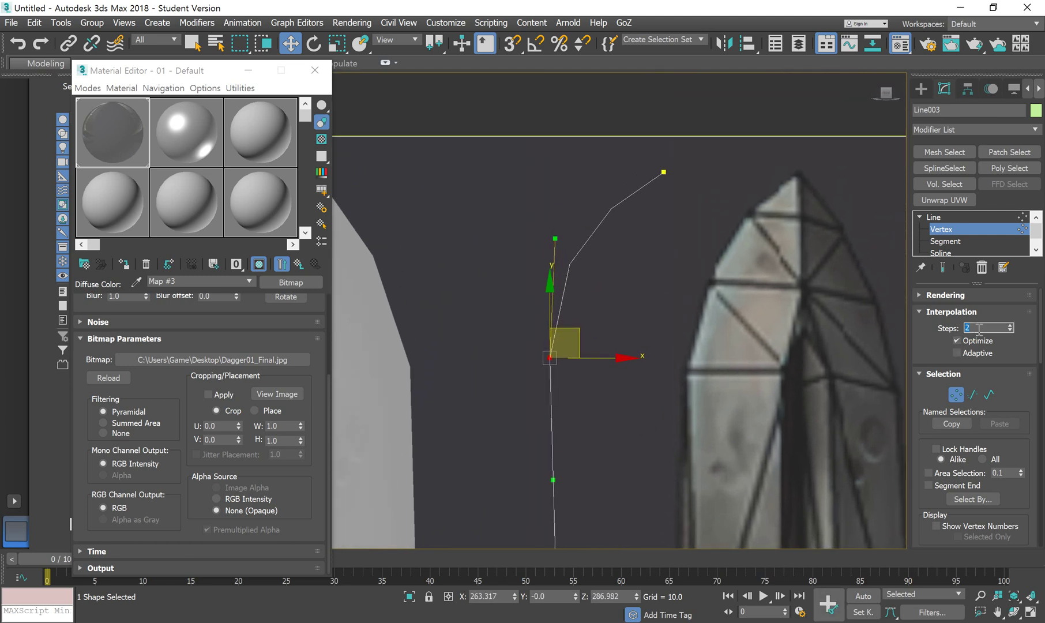
pyautogui.press('Return')
pyautogui.click(979, 327)
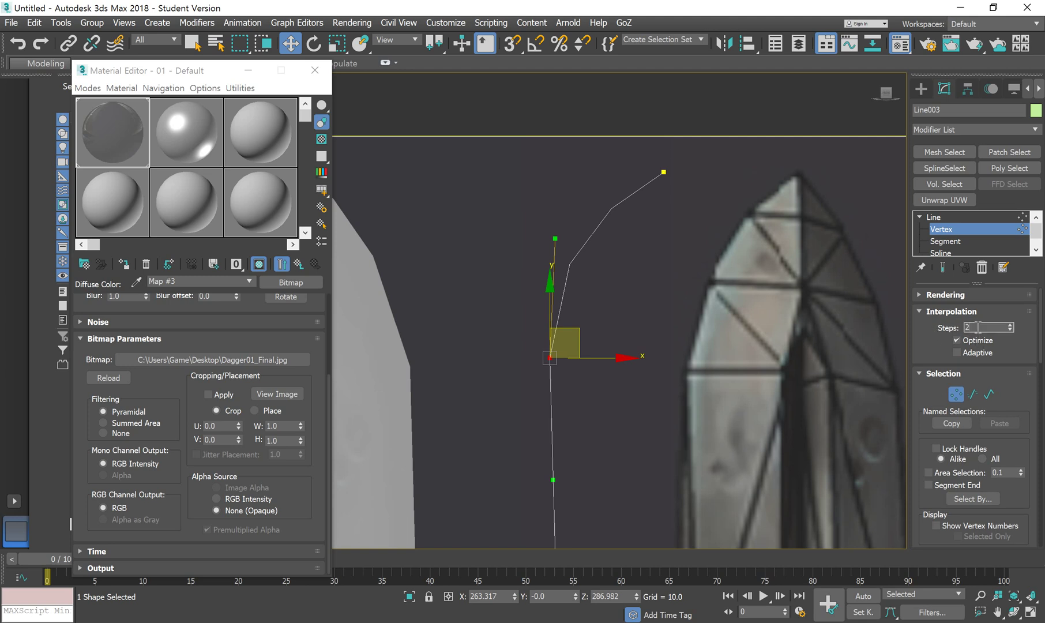
pyautogui.write('8')
pyautogui.press('Return')
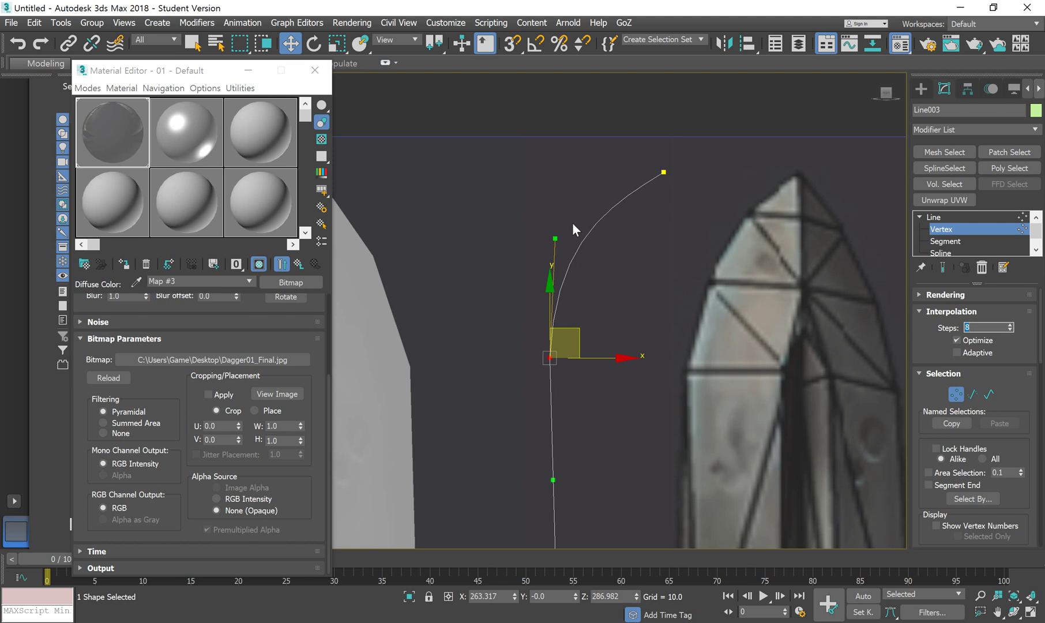
# Try converting the open curved line to an editable poly.
pyautogui.rightClick(603, 208)
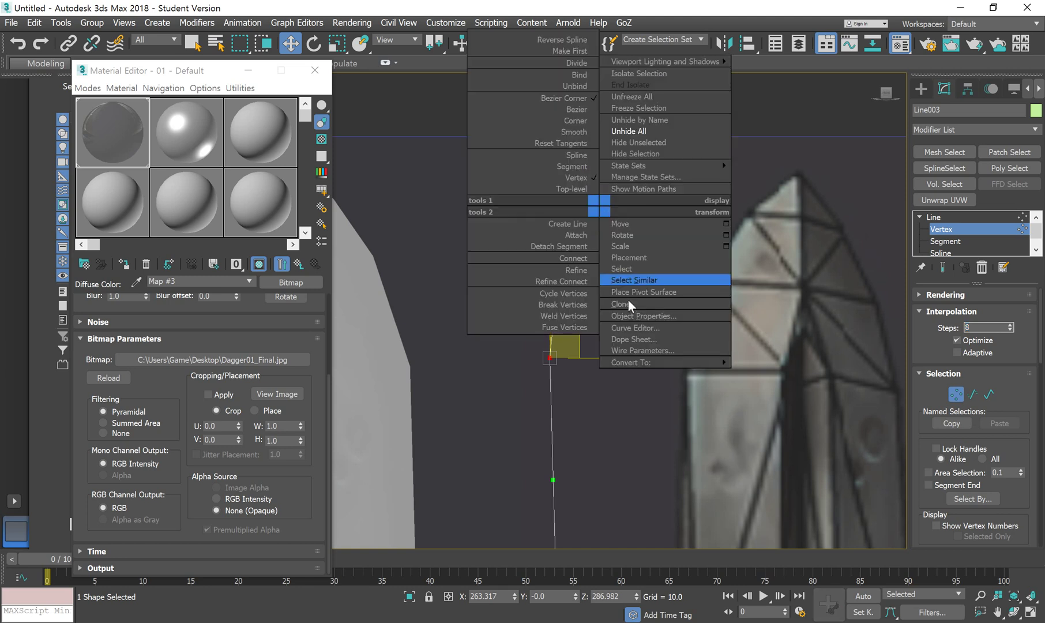
pyautogui.moveTo(645, 362)
pyautogui.click(772, 384)
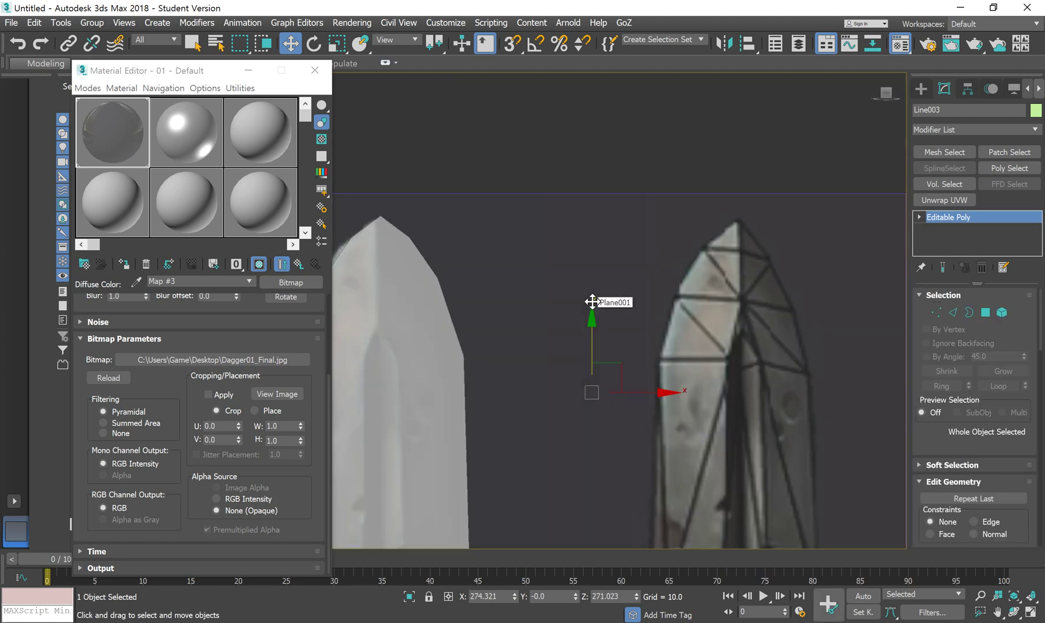
pyautogui.hotkey('ctrl', 'z')
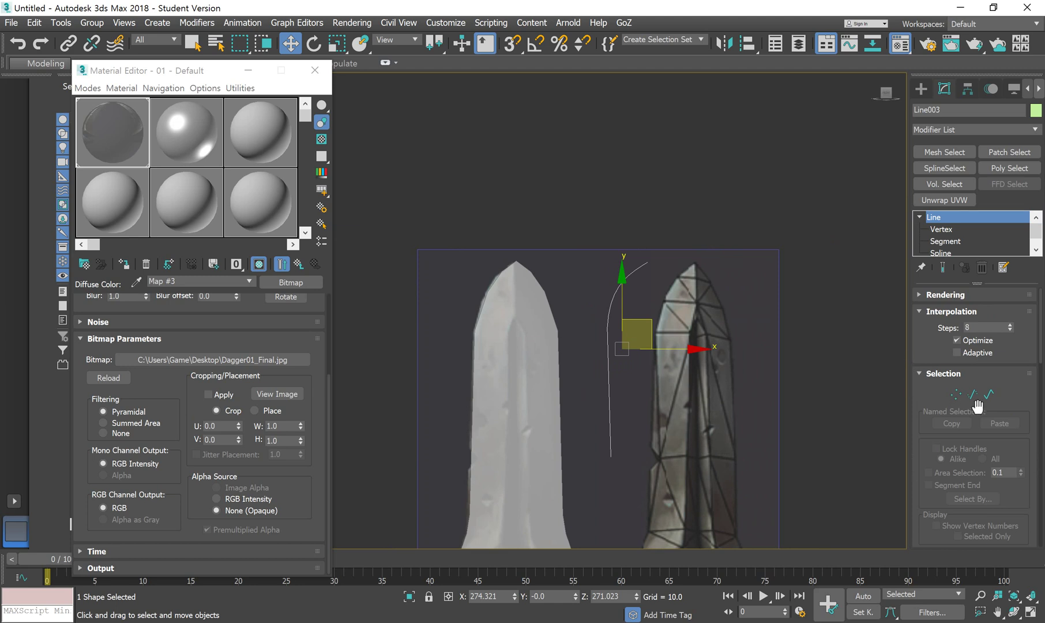
# Refine the line with a vertex just above its lower end and move the end vertex sideways toward the reference dagger, forming a short bottom segment.
pyautogui.click(956, 394)
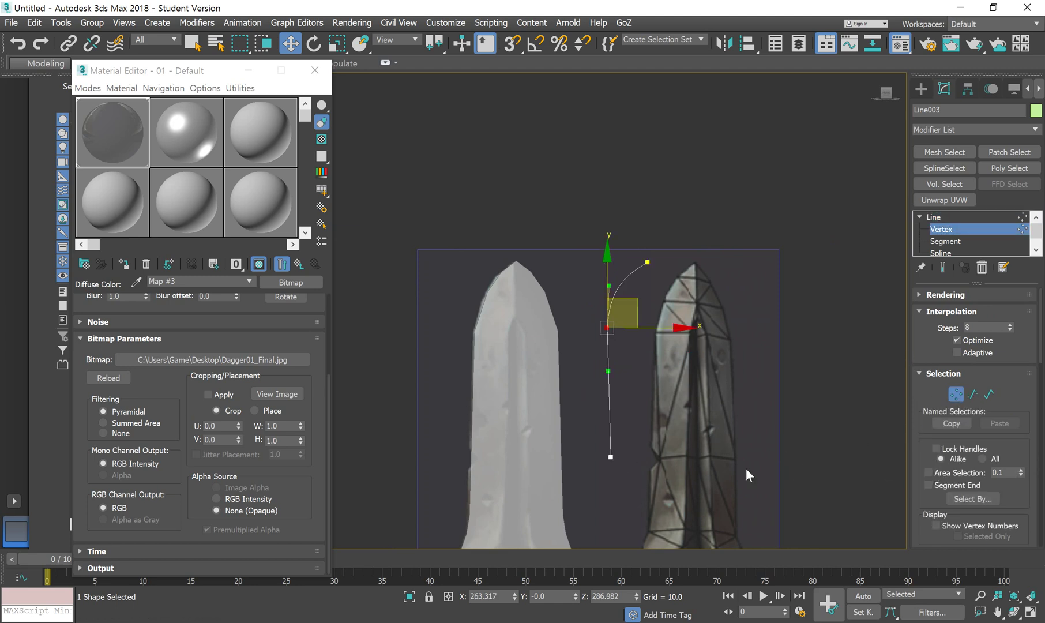
pyautogui.moveTo(923, 479); pyautogui.dragTo(928, 578)
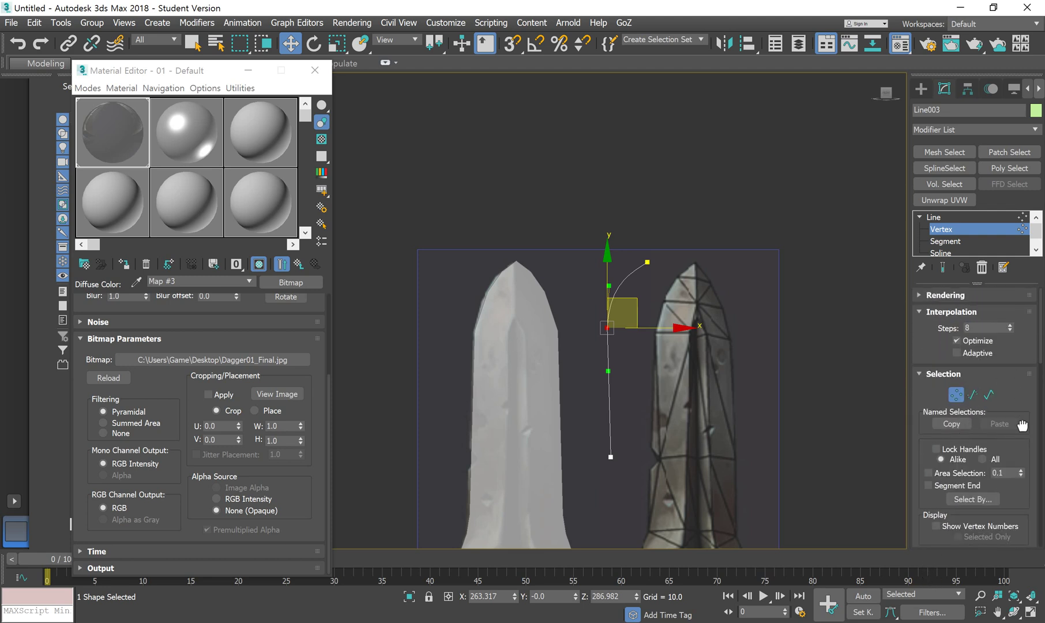
pyautogui.moveTo(1022, 427); pyautogui.dragTo(978, 183)
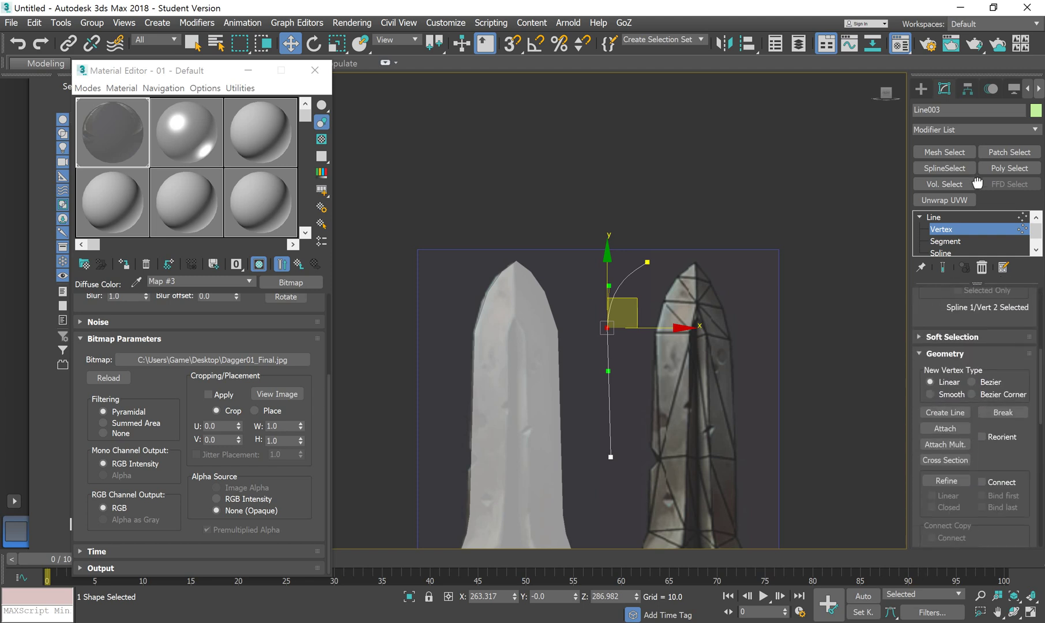
pyautogui.click(947, 481)
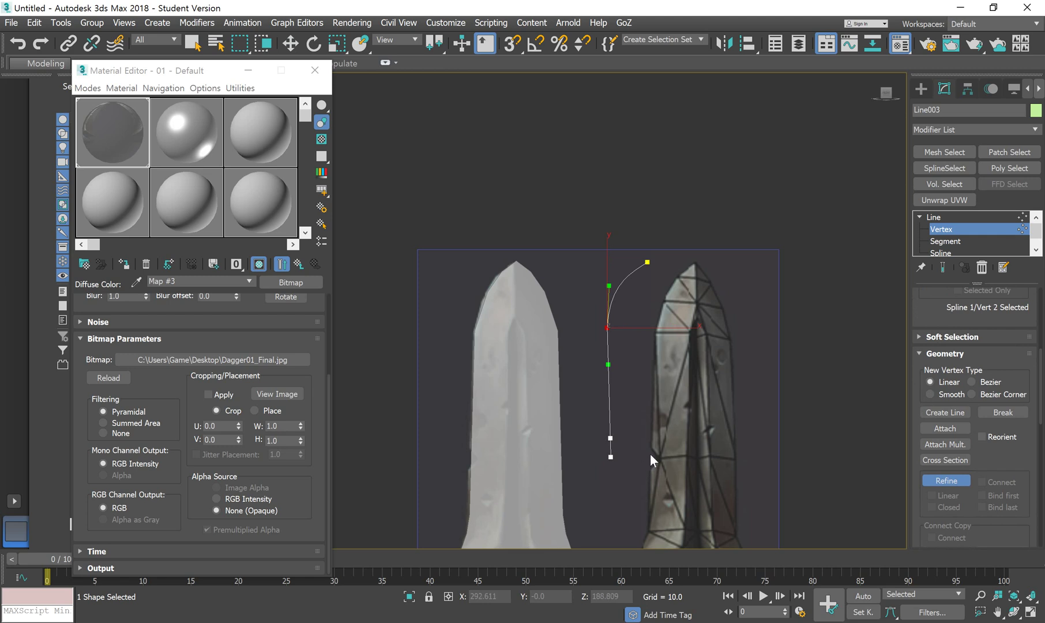
pyautogui.rightClick(426, 286)
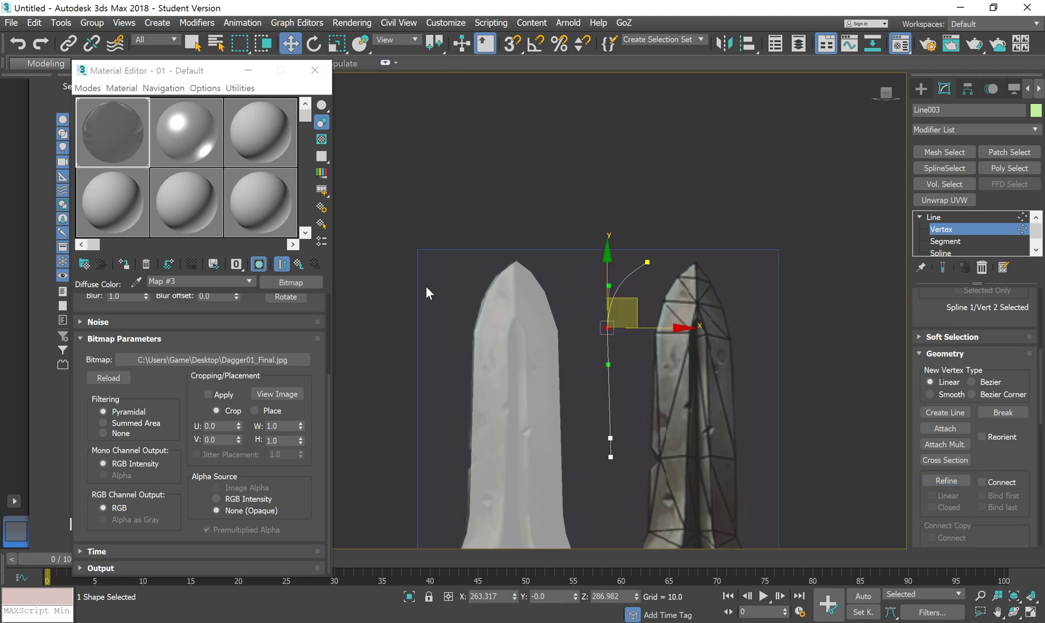
pyautogui.click(611, 457)
pyautogui.moveTo(641, 430); pyautogui.dragTo(685, 415)
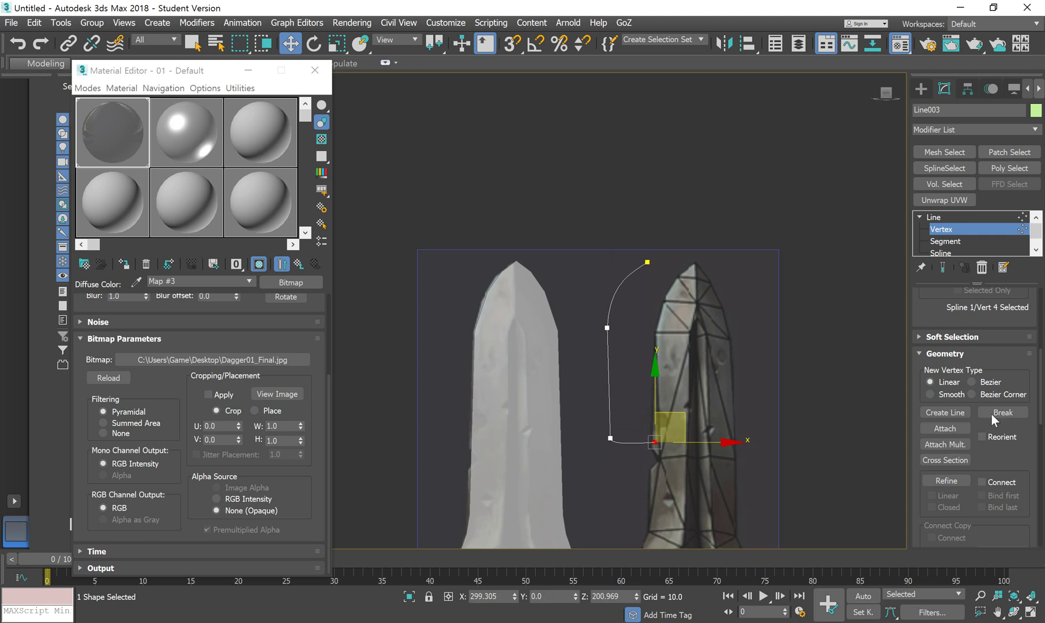
# Close the outline by connecting its bottom end vertex to the top end vertex.
pyautogui.scroll(5, 1011, 360)
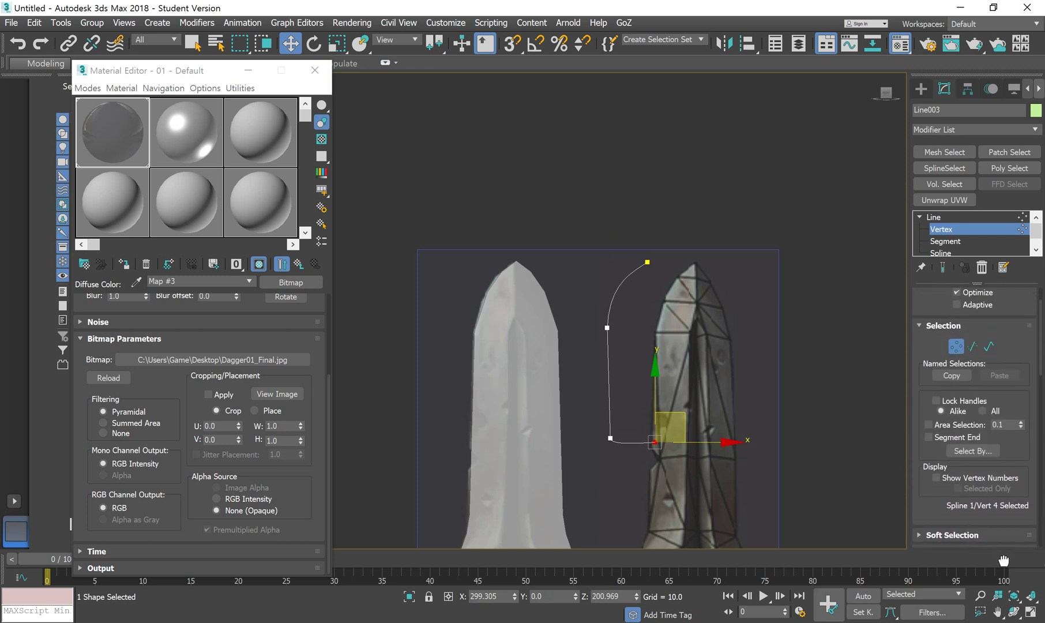
pyautogui.scroll(-5, 915, 342)
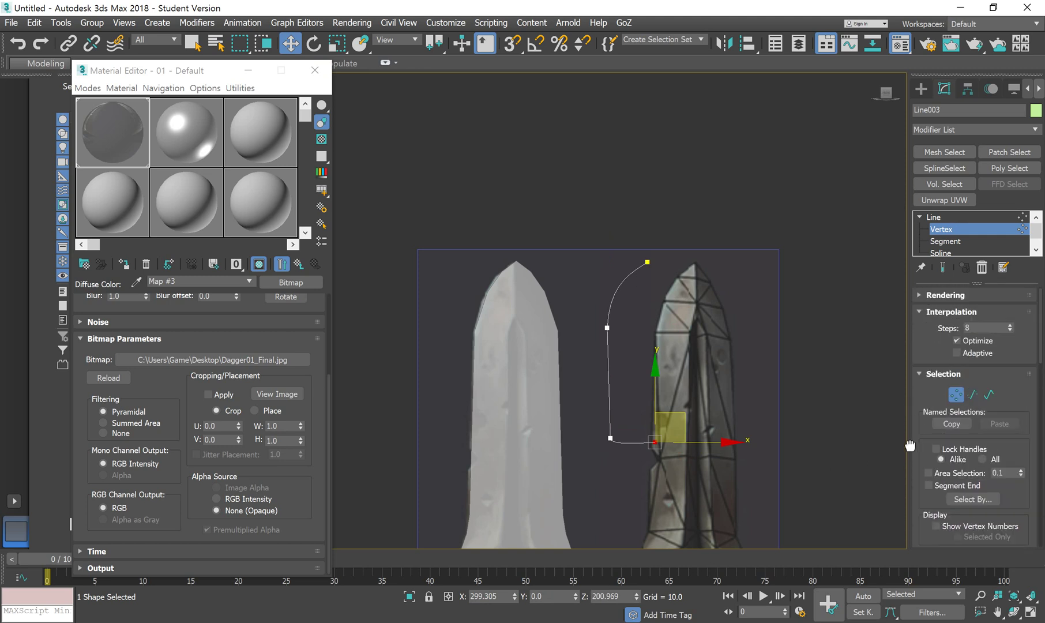
pyautogui.scroll(-3, 972, 375)
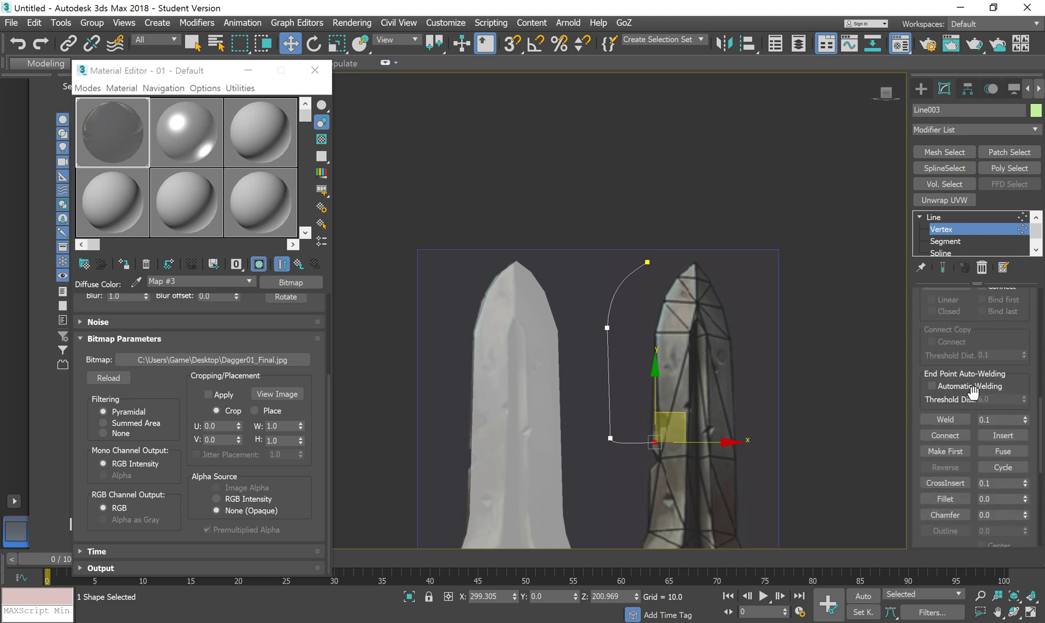
pyautogui.click(946, 436)
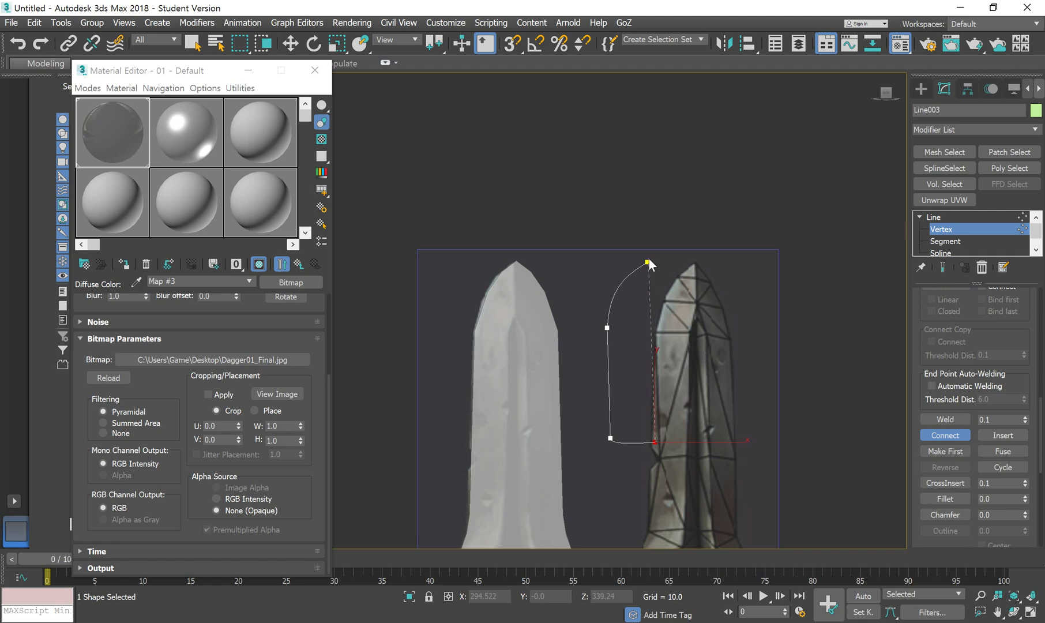
pyautogui.moveTo(648, 265); pyautogui.dragTo(648, 263)
pyautogui.click(295, 44)
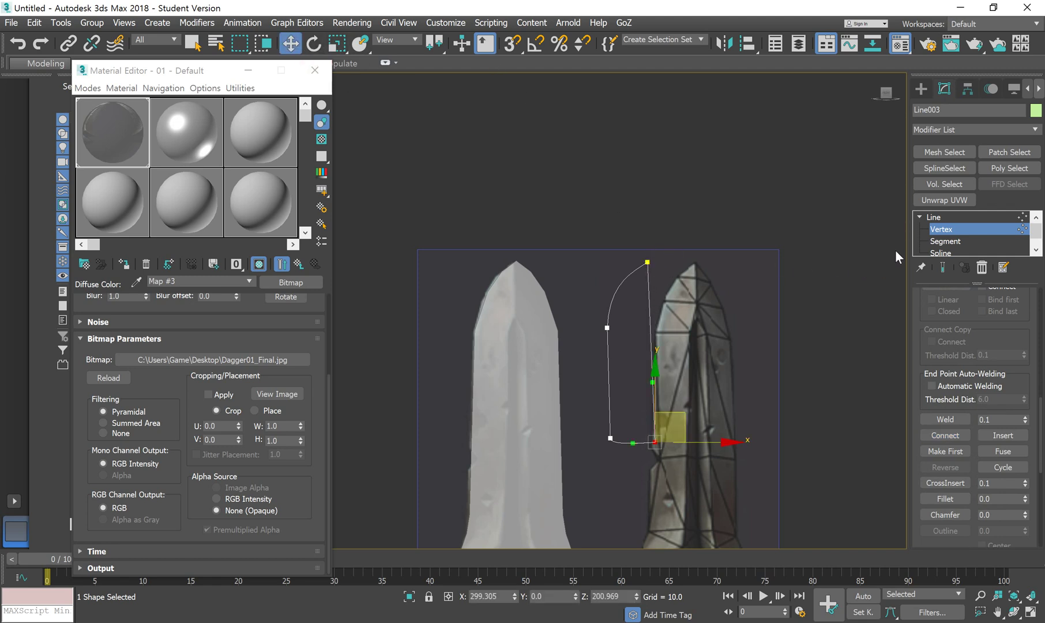
# Extrude the closed outline by 11 units with the Extrude modifier.
pyautogui.click(1042, 131)
pyautogui.moveTo(1042, 168); pyautogui.dragTo(1042, 255)
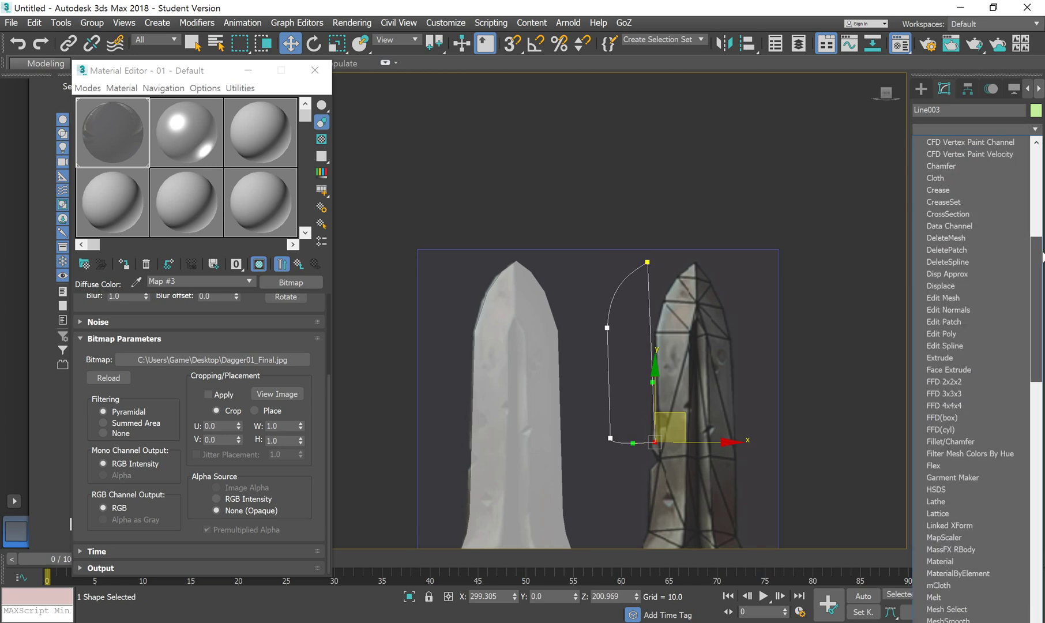
pyautogui.click(969, 359)
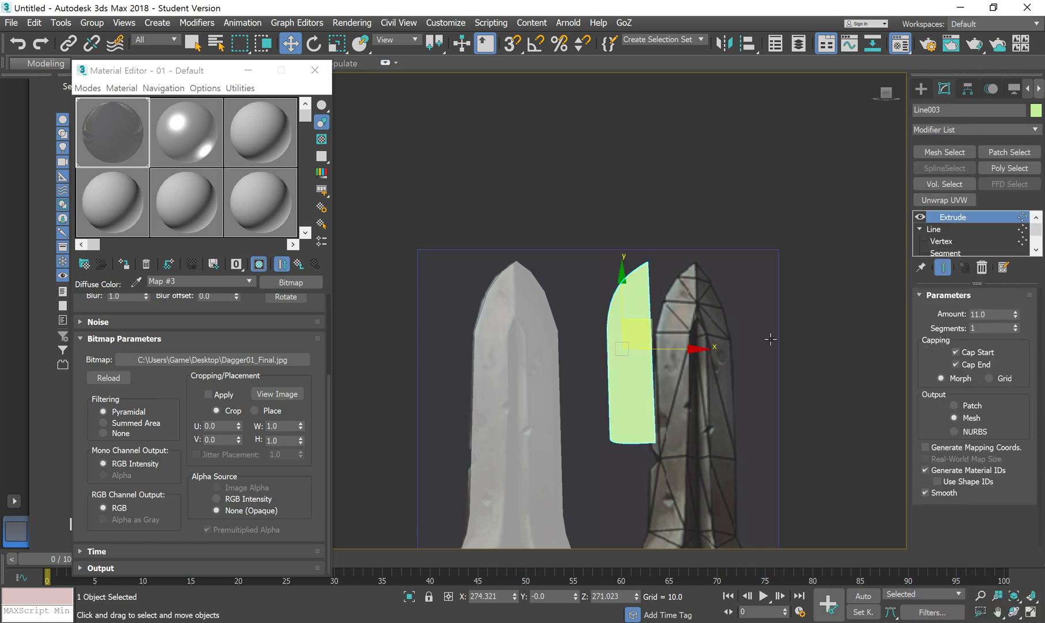
# Convert the extruded half-blade shape to an editable poly.
pyautogui.scroll(3, 637, 357)
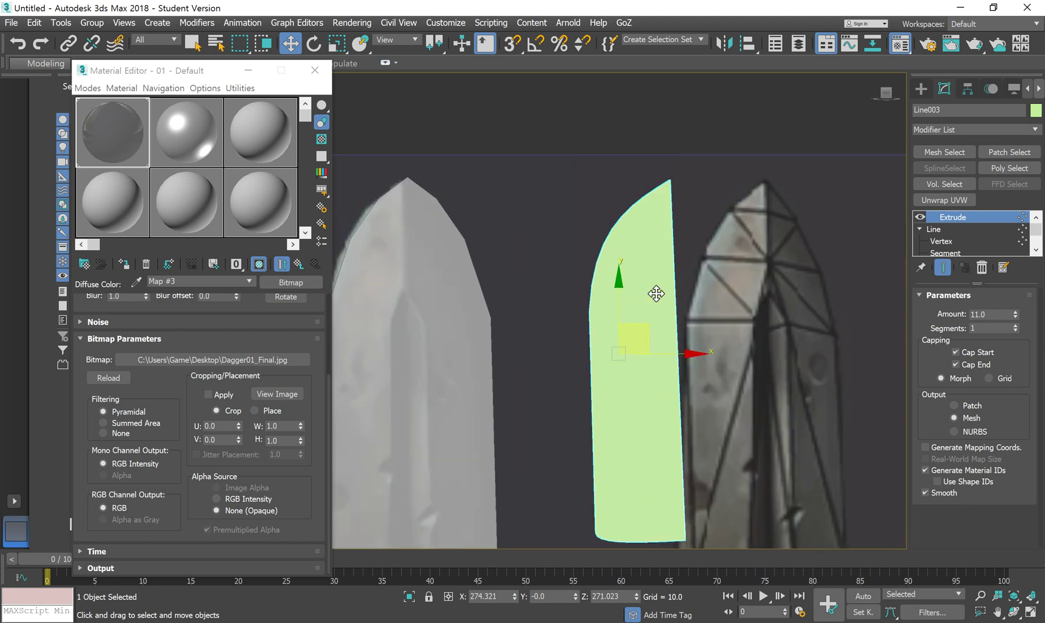
pyautogui.rightClick(654, 258)
pyautogui.moveTo(707, 407)
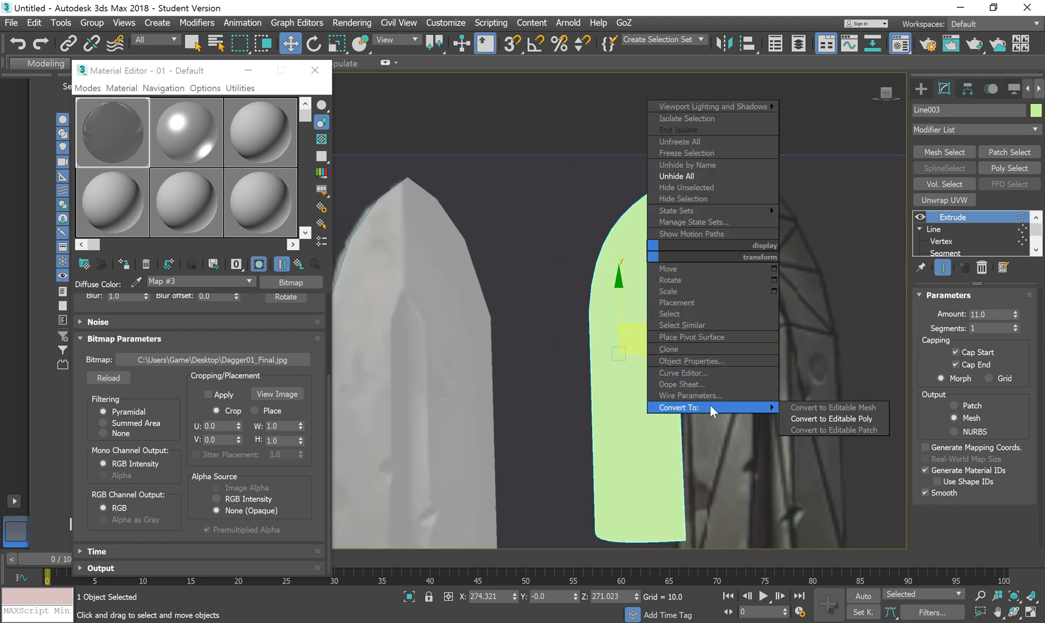
pyautogui.click(816, 421)
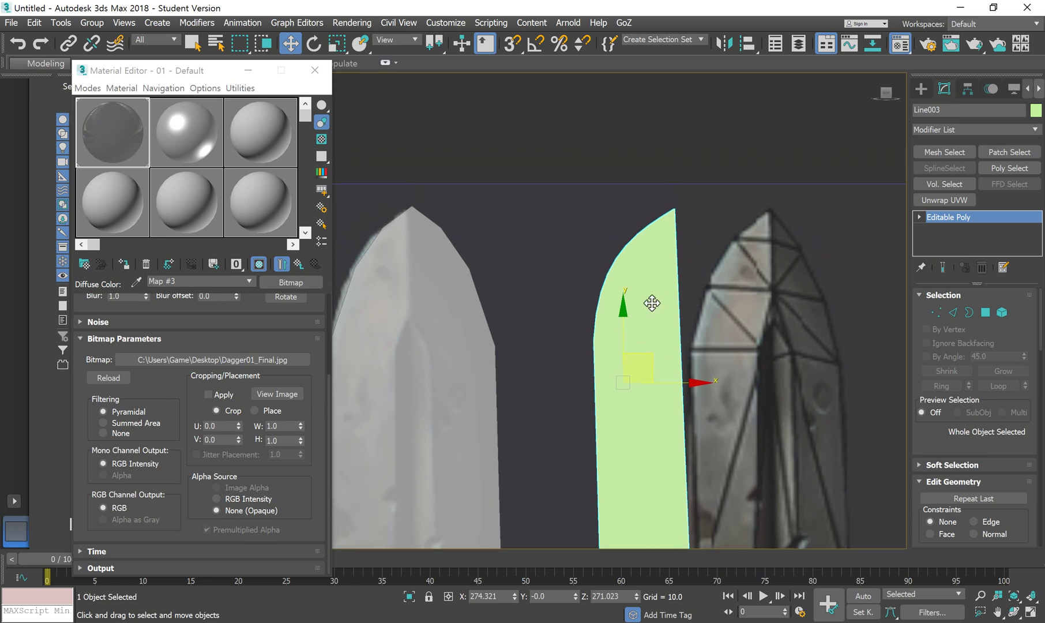
# Select the vertices along the extruded shape's upper curve and examine their spacing from an angled view.
pyautogui.scroll(3, 653, 299)
pyautogui.click(937, 312)
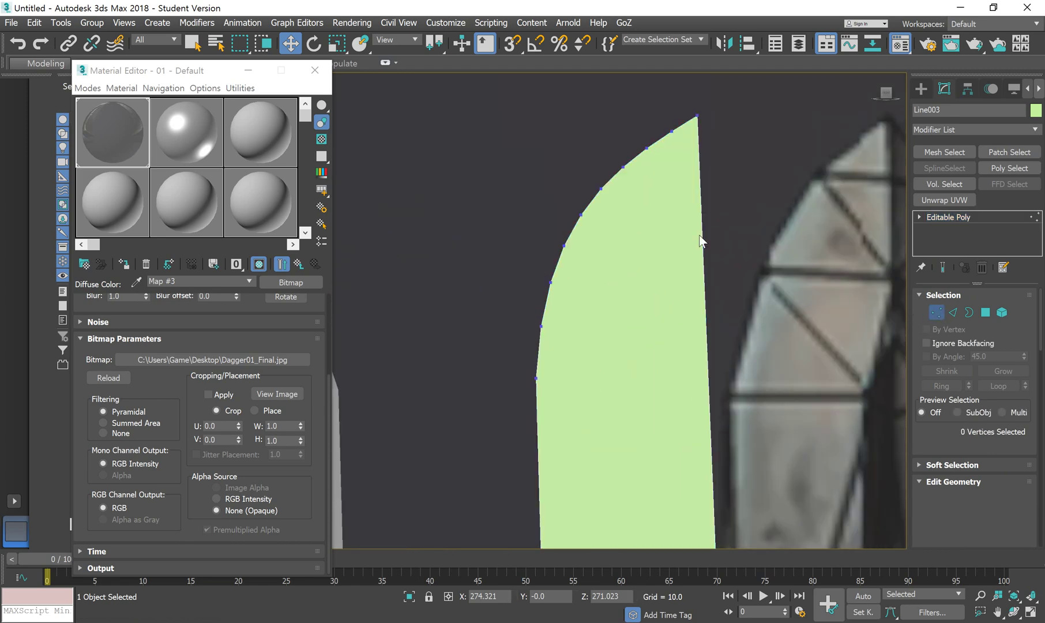
pyautogui.moveTo(550, 138); pyautogui.dragTo(684, 315)
pyautogui.keyDown('alt'); pyautogui.moveTo(629, 308); pyautogui.dragTo(649, 304, button='middle'); pyautogui.keyUp('alt')
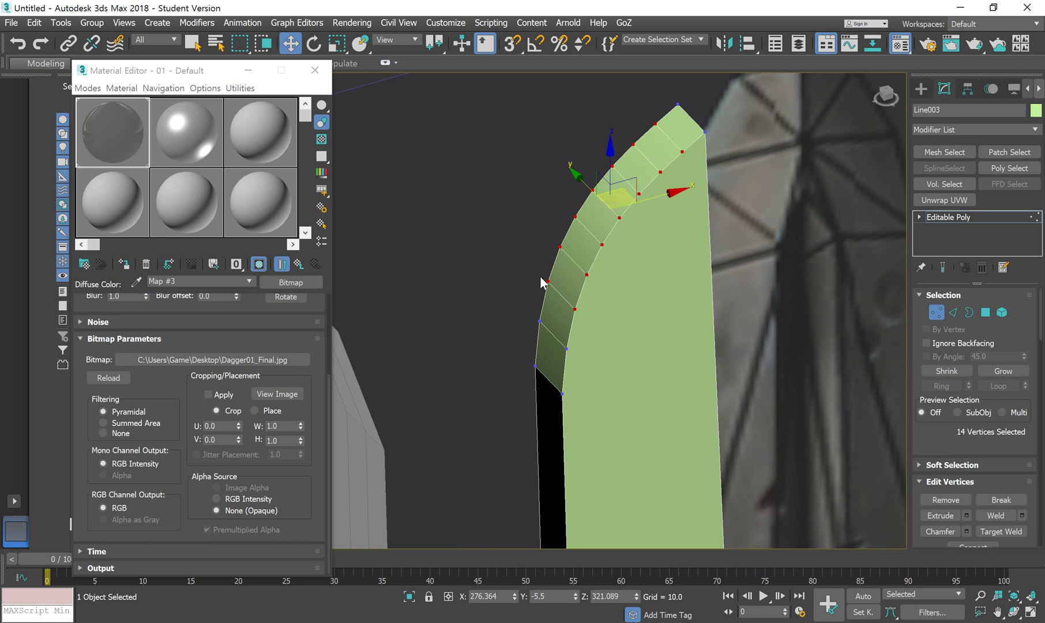
pyautogui.keyDown('alt'); pyautogui.moveTo(543, 283); pyautogui.dragTo(699, 310, button='middle'); pyautogui.keyUp('alt')
pyautogui.press('1')
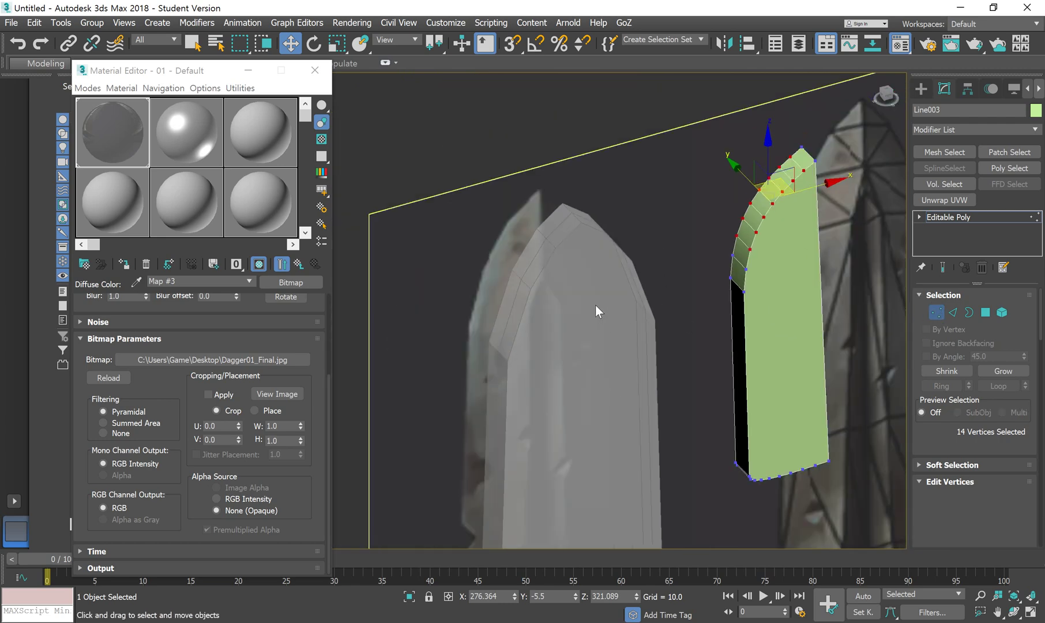
# Select the vertices along the dagger blade's upper curve to compare their density with the extruded shape.
pyautogui.click(557, 269)
pyautogui.press('1')
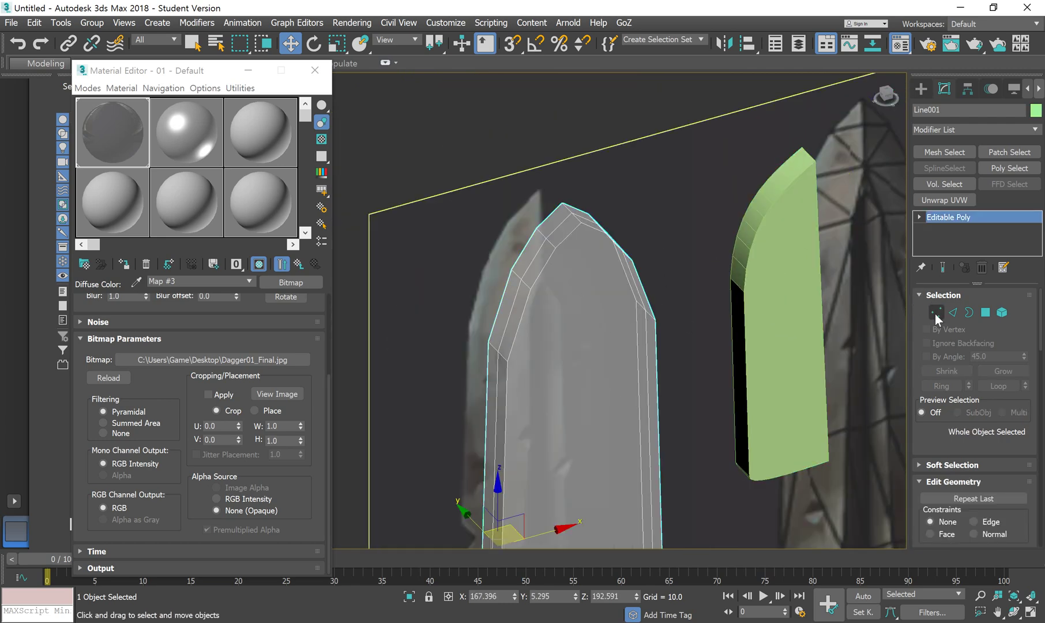
pyautogui.moveTo(496, 218); pyautogui.dragTo(584, 312)
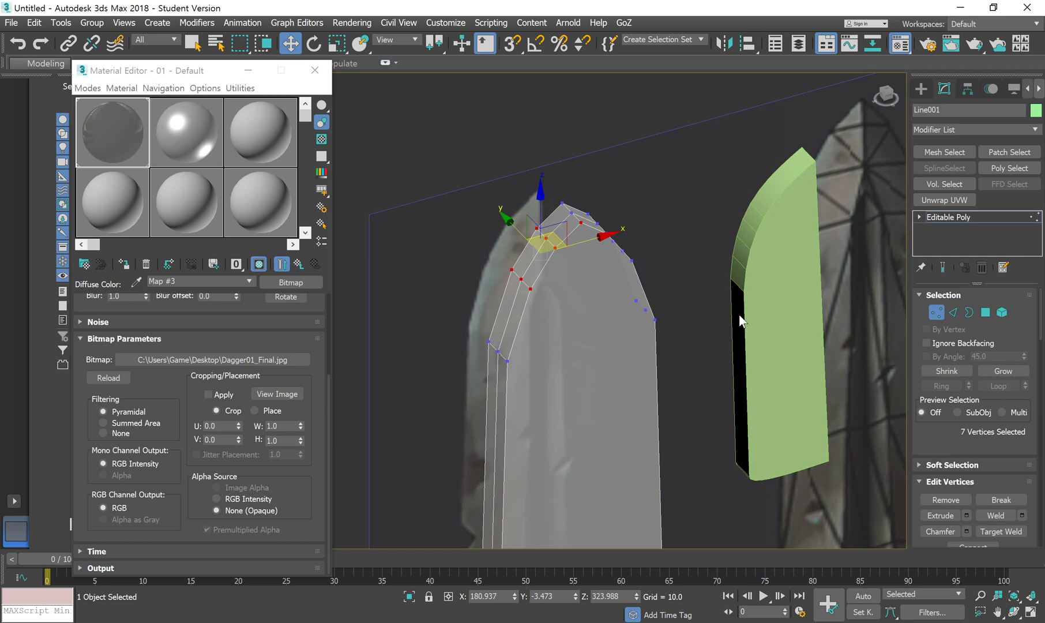
pyautogui.click(937, 312)
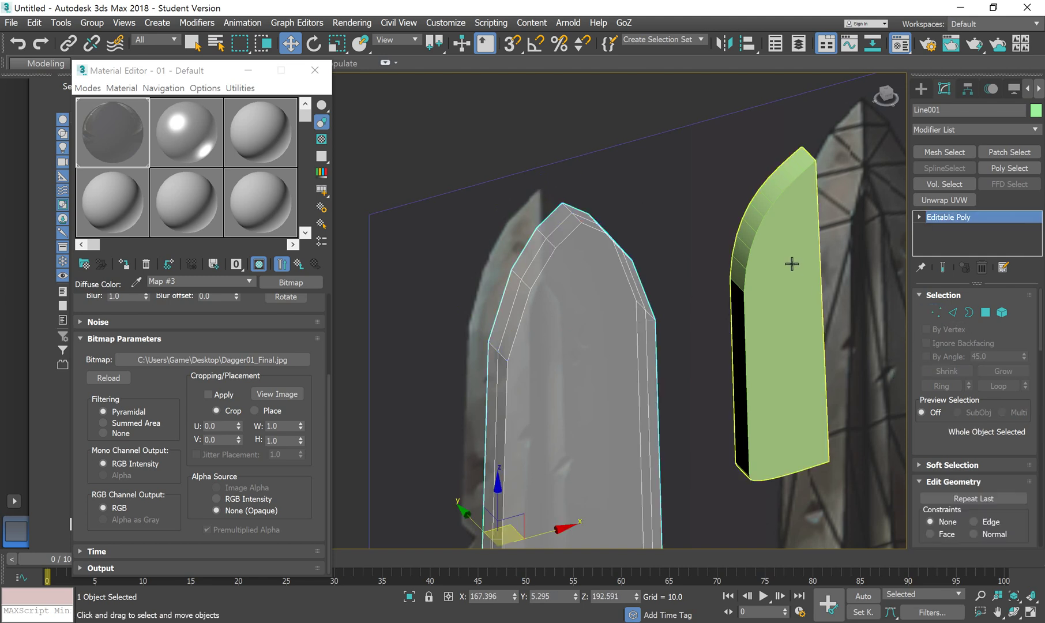
# Undo the curved shape's poly conversion and extrusion, and set the restored line's interpolation steps to 2.
pyautogui.click(788, 266)
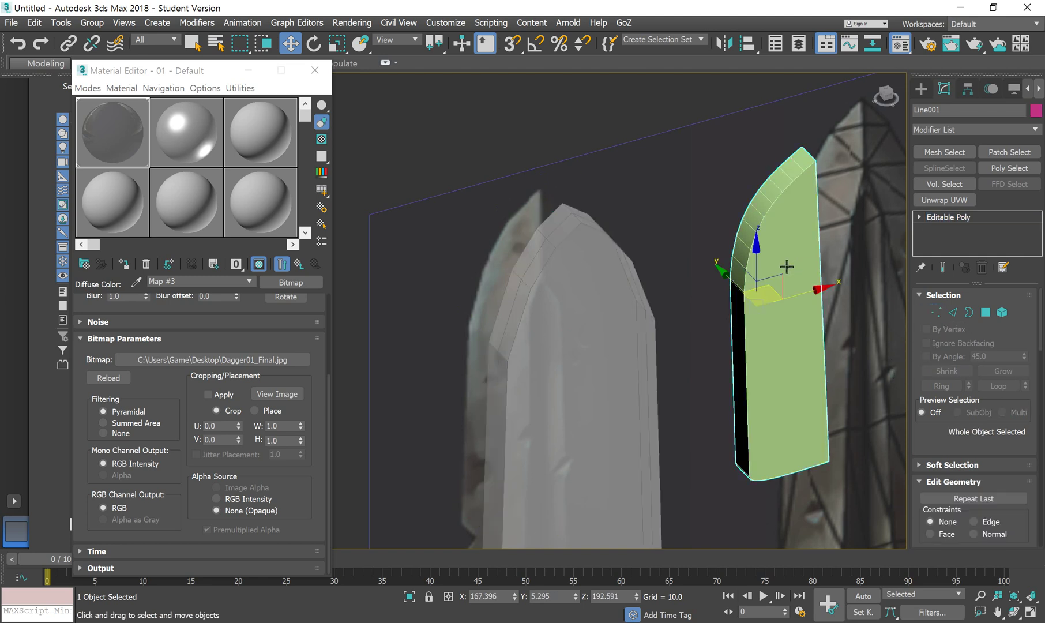
pyautogui.click(787, 266)
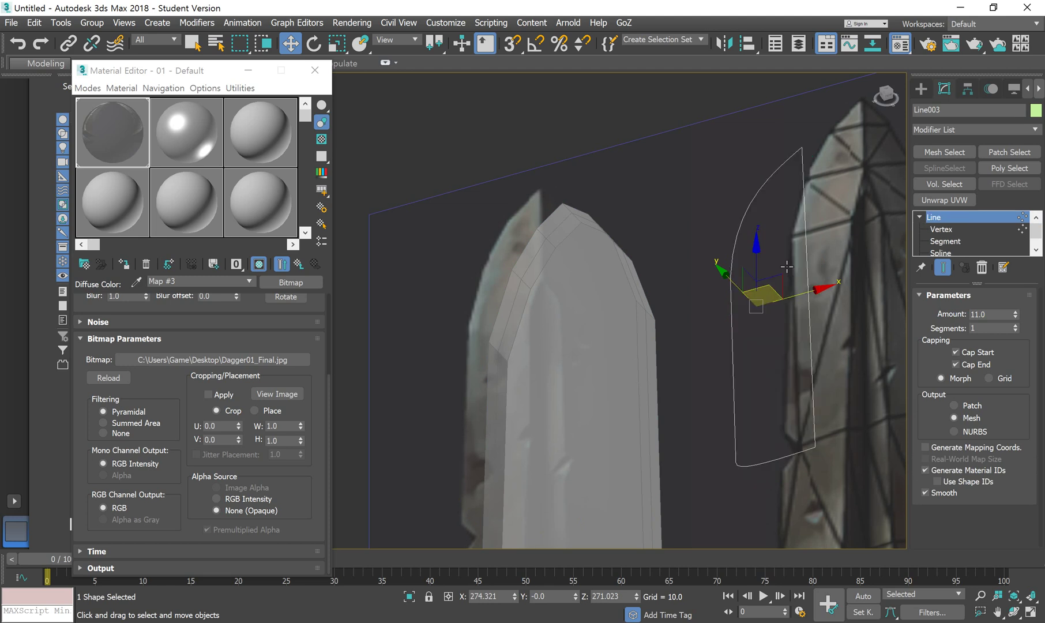
pyautogui.click(942, 230)
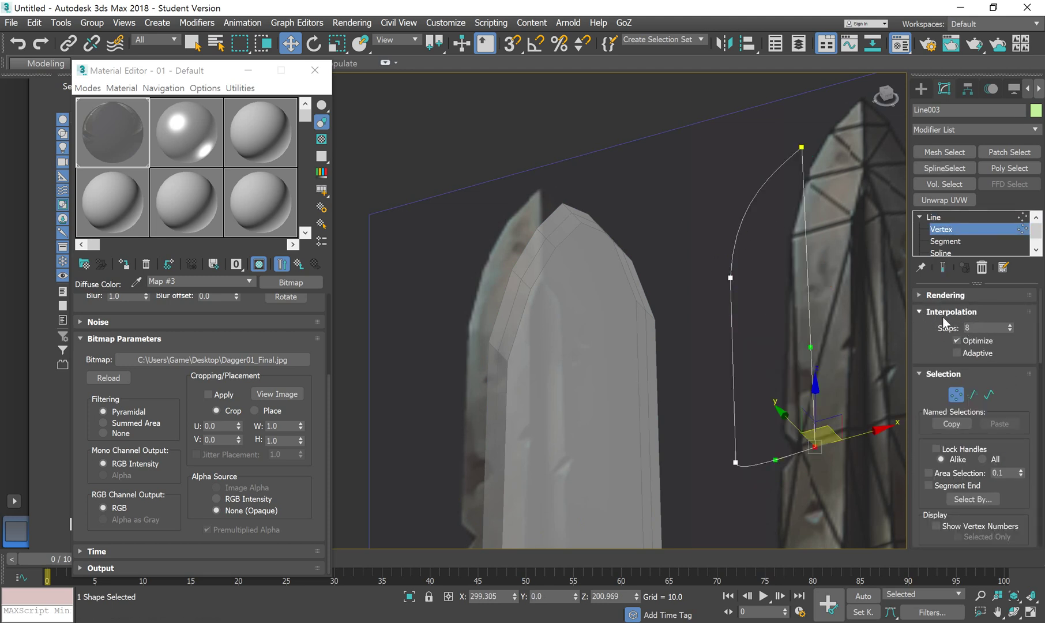
pyautogui.doubleClick(981, 328)
pyautogui.write('2')
pyautogui.press('Return')
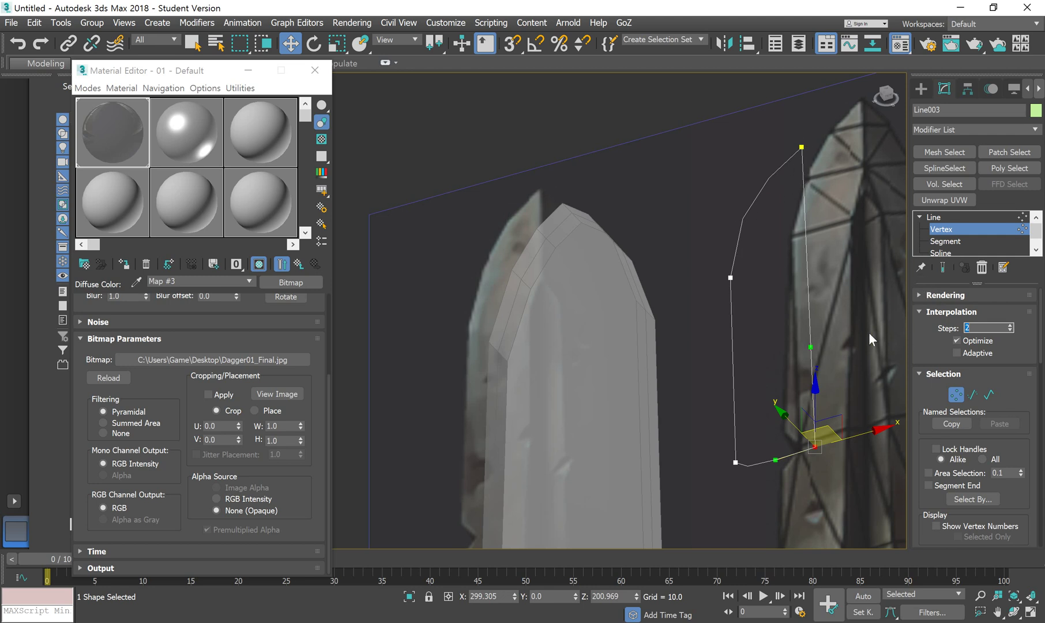
pyautogui.click(706, 375)
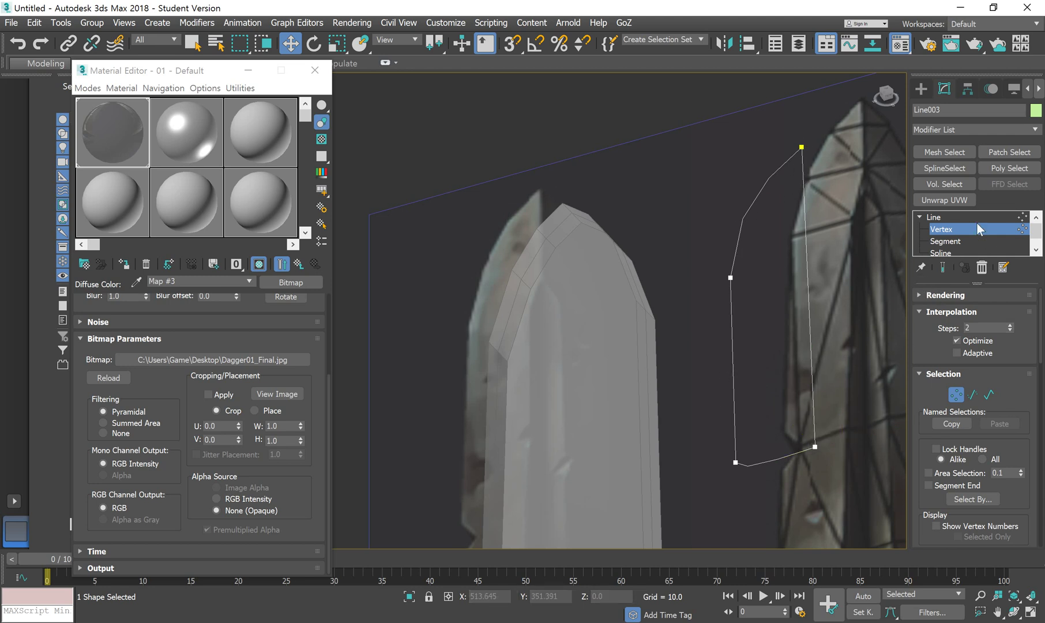
pyautogui.click(939, 217)
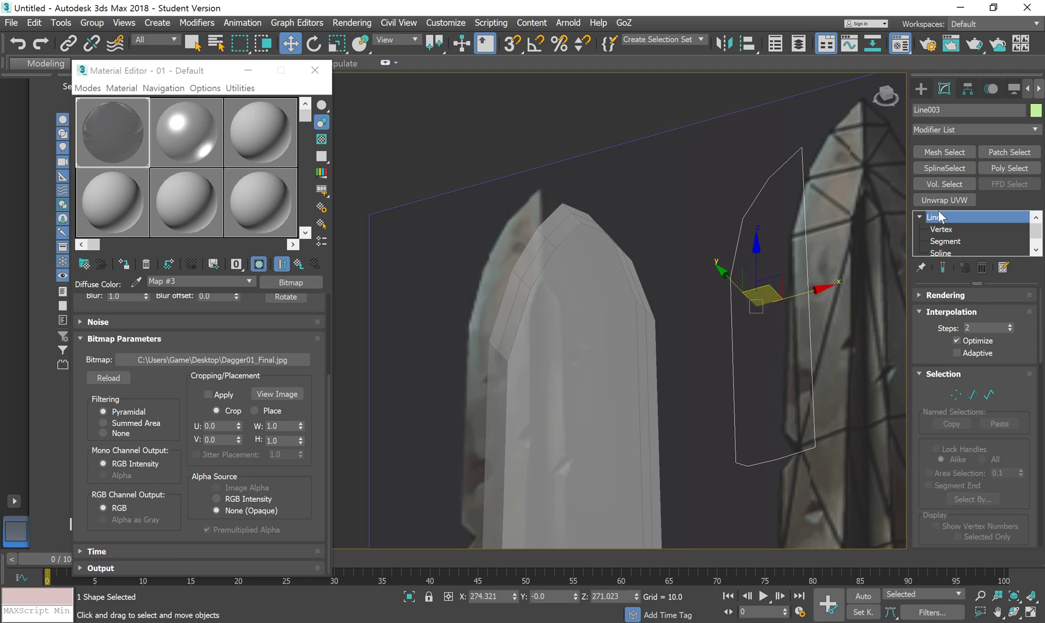
# Convert the dagger blade to an editable poly.
pyautogui.click(575, 281)
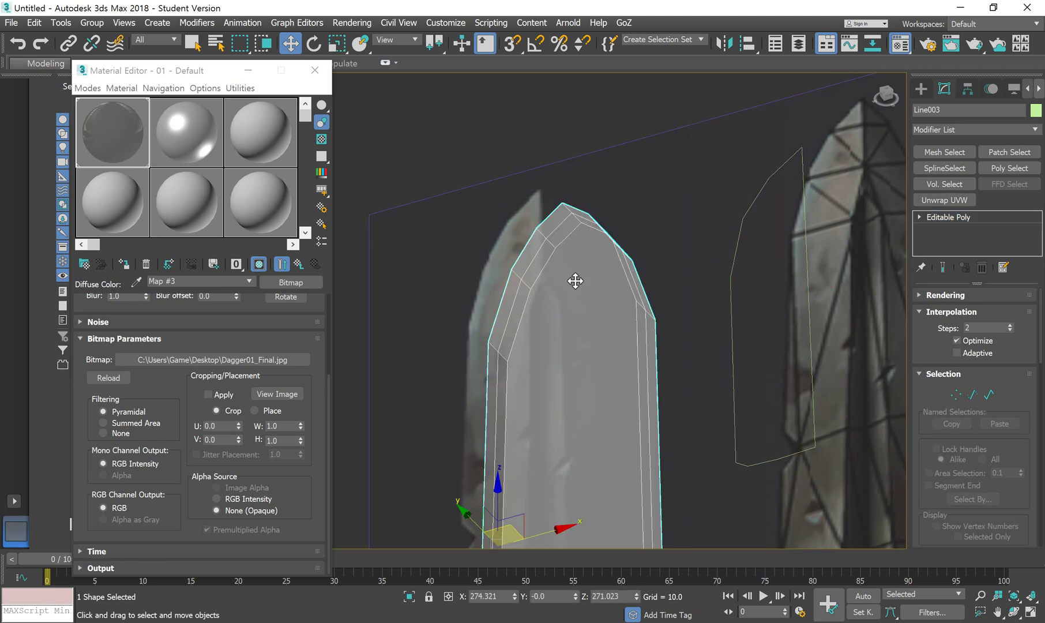
pyautogui.rightClick(576, 280)
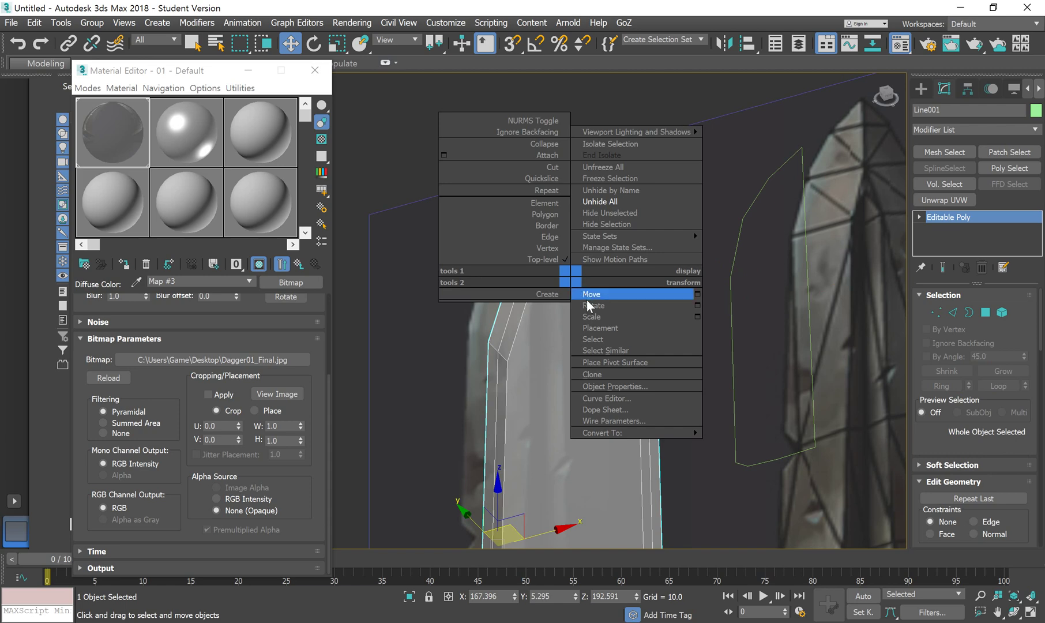
pyautogui.moveTo(642, 434)
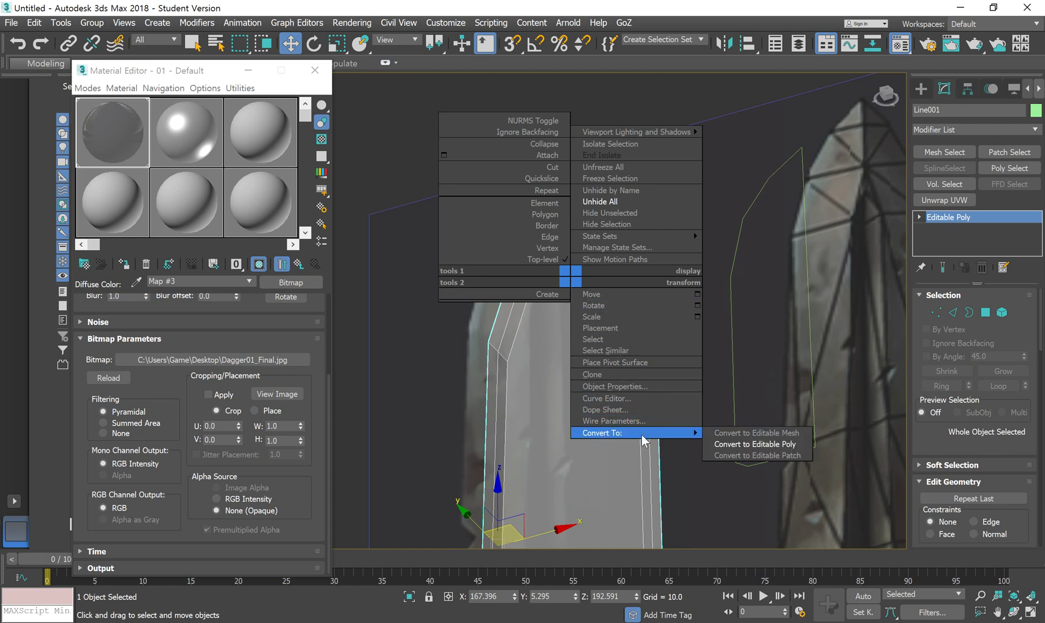
pyautogui.click(761, 442)
pyautogui.scroll(-4, 534, 353)
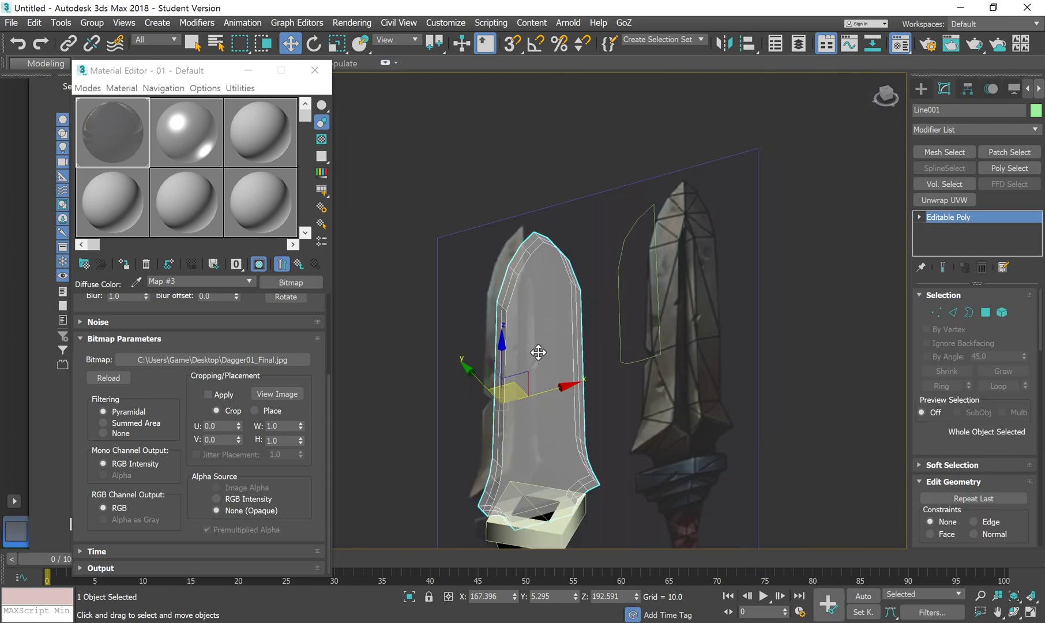
# Turn off see-through display for the dagger blade and delete the leftover practice line beside it.
pyautogui.moveTo(538, 352)
pyautogui.mouseDown(button='middle')
pyautogui.moveTo(553, 359)
pyautogui.moveTo(547, 370)
pyautogui.moveTo(509, 364)
pyautogui.moveTo(567, 357)
pyautogui.moveTo(546, 359)
pyautogui.mouseUp(button='middle')
pyautogui.hotkey('alt', 'x')
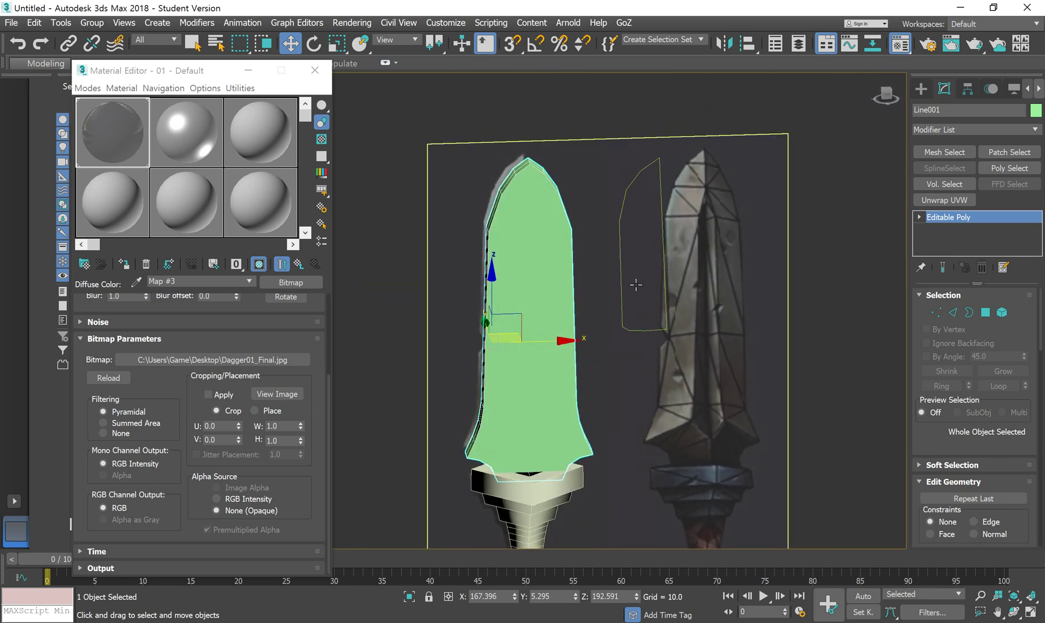
pyautogui.click(618, 283)
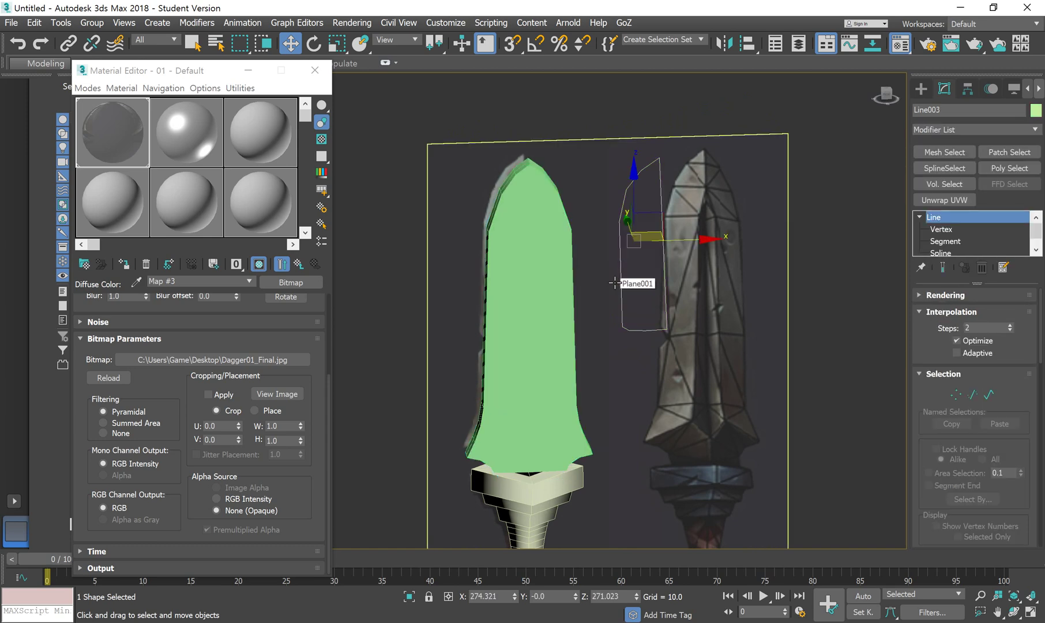
pyautogui.click(33, 23)
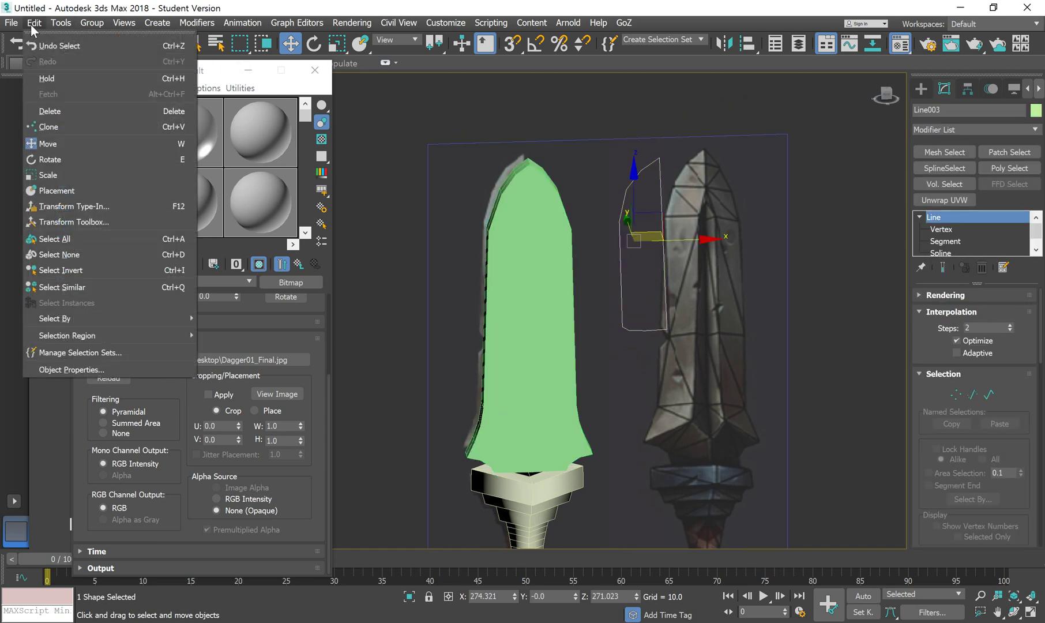
pyautogui.click(66, 111)
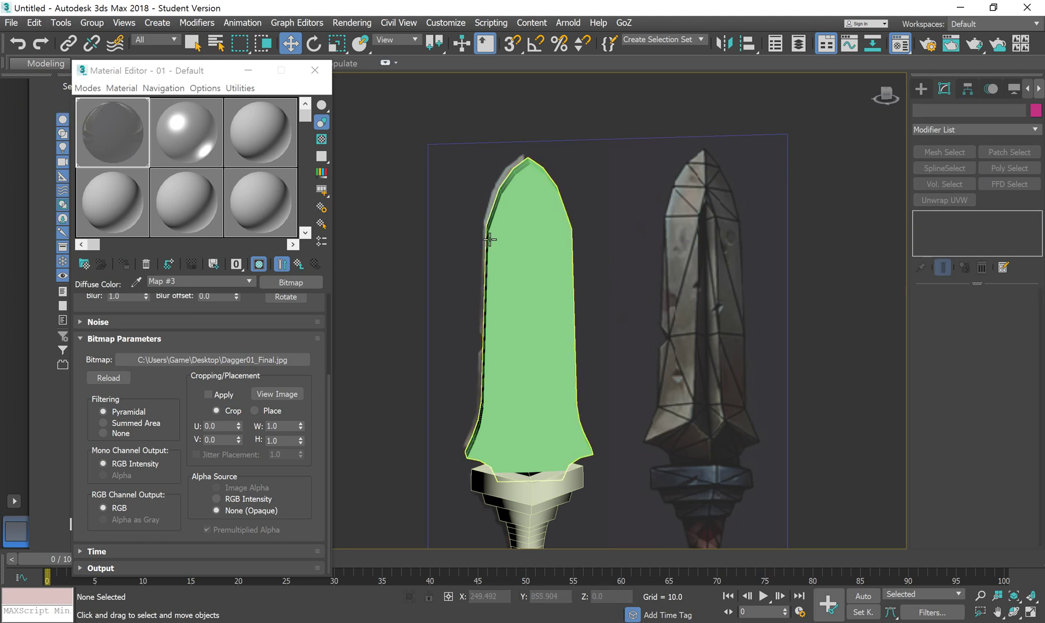
# Clone the dagger blade's front polygon to a separate object placed in the empty space left of the dagger, and end polygon editing.
pyautogui.click(548, 271)
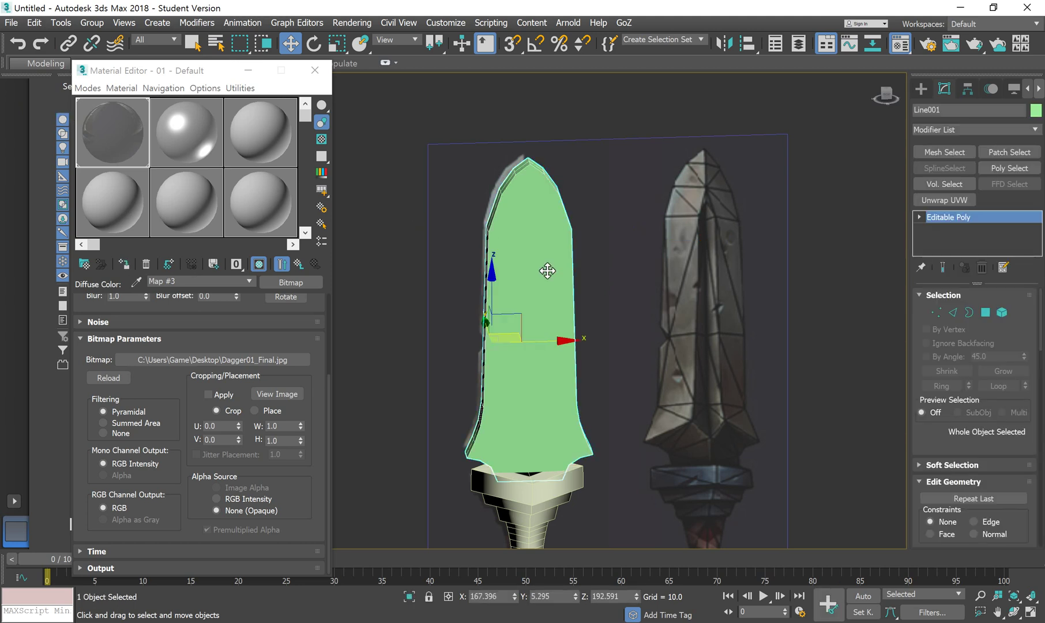
pyautogui.press('f')
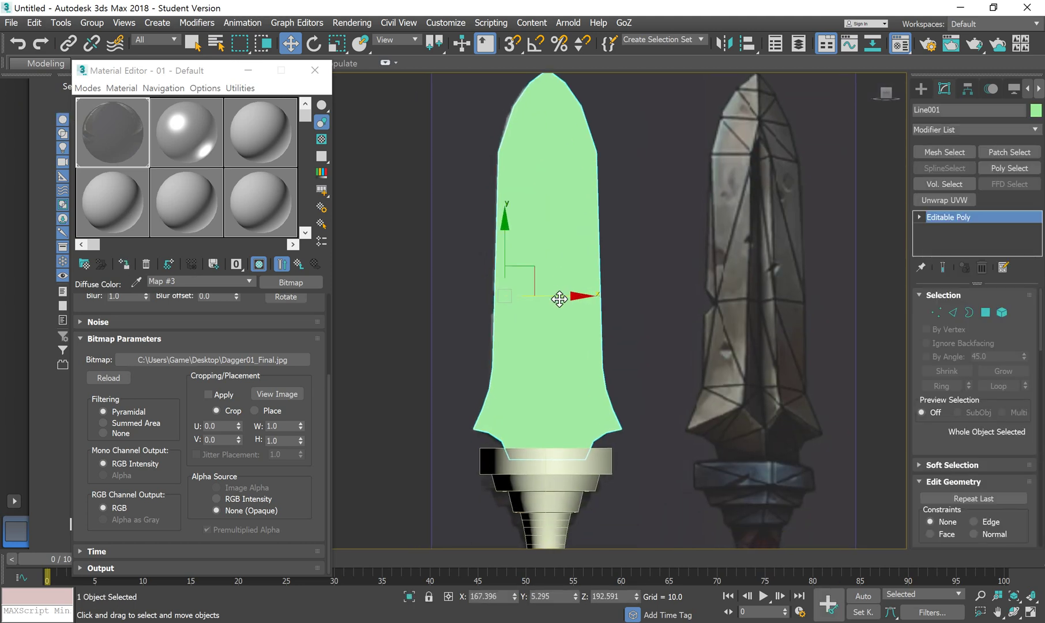
pyautogui.scroll(-4, 559, 299)
pyautogui.moveTo(561, 299); pyautogui.dragTo(655, 290, button='middle')
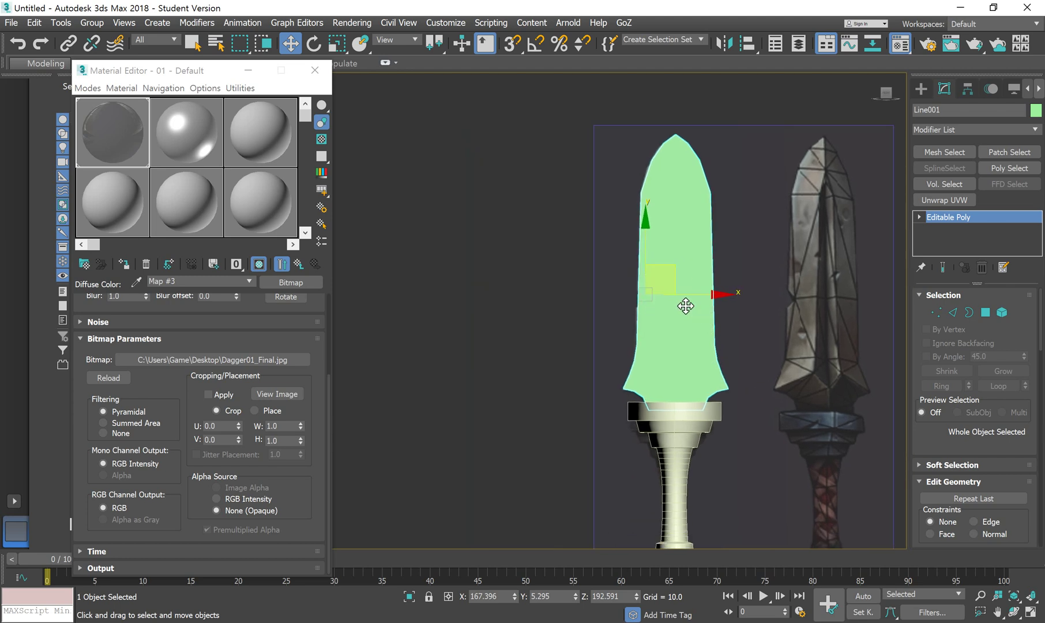
pyautogui.moveTo(656, 336); pyautogui.dragTo(681, 327, button='middle')
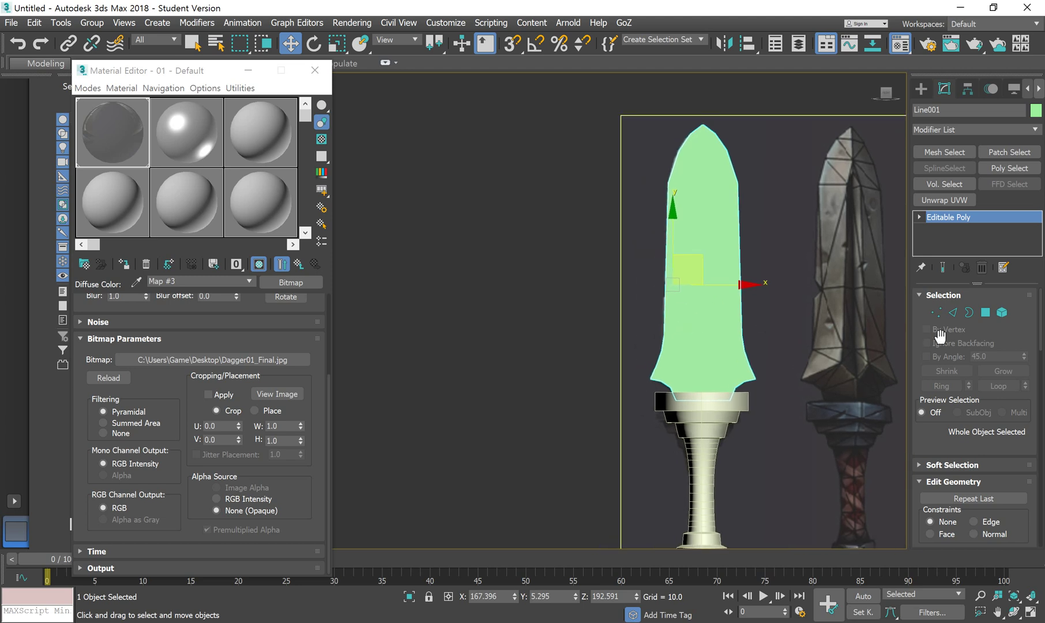
pyautogui.click(986, 312)
pyautogui.click(700, 221)
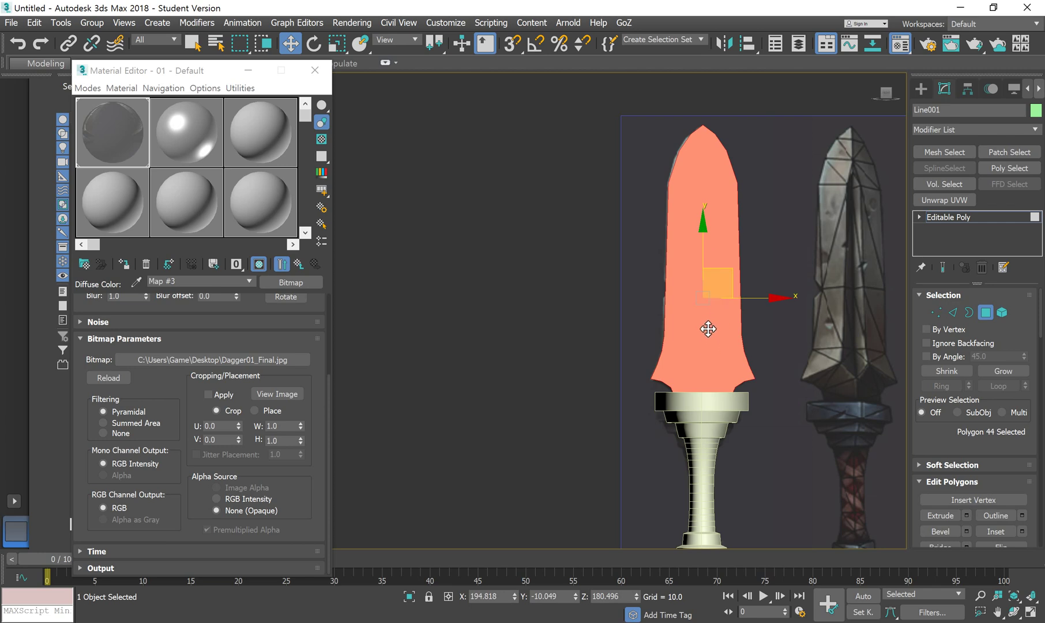
pyautogui.keyDown('alt'); pyautogui.moveTo(693, 373); pyautogui.dragTo(688, 344, button='middle'); pyautogui.keyUp('alt')
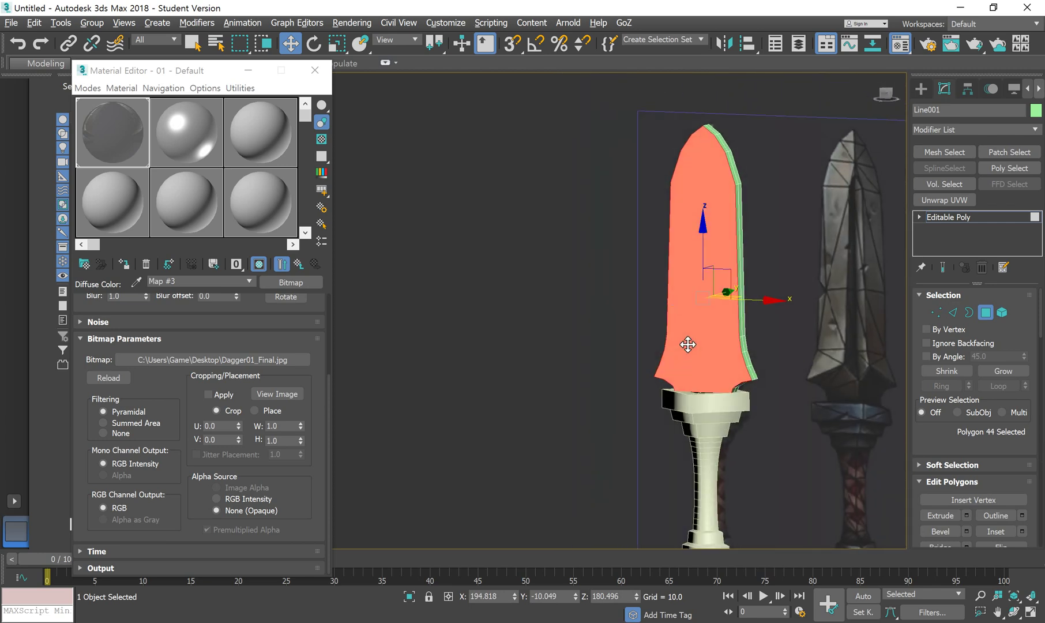
pyautogui.press('f')
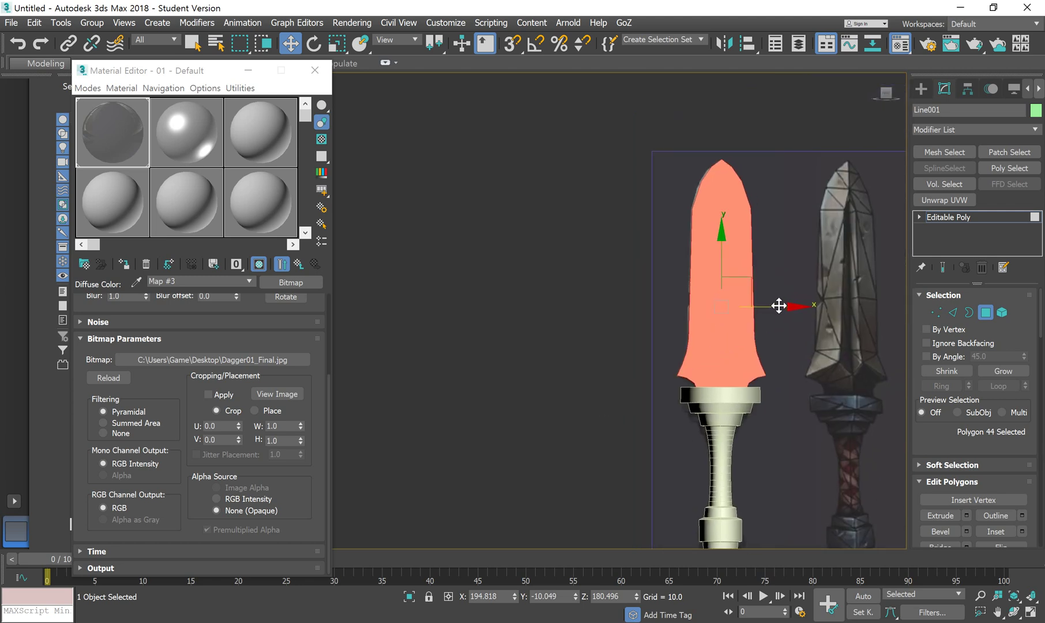
pyautogui.keyDown('shift'); pyautogui.moveTo(780, 306); pyautogui.dragTo(517, 288); pyautogui.keyUp('shift')
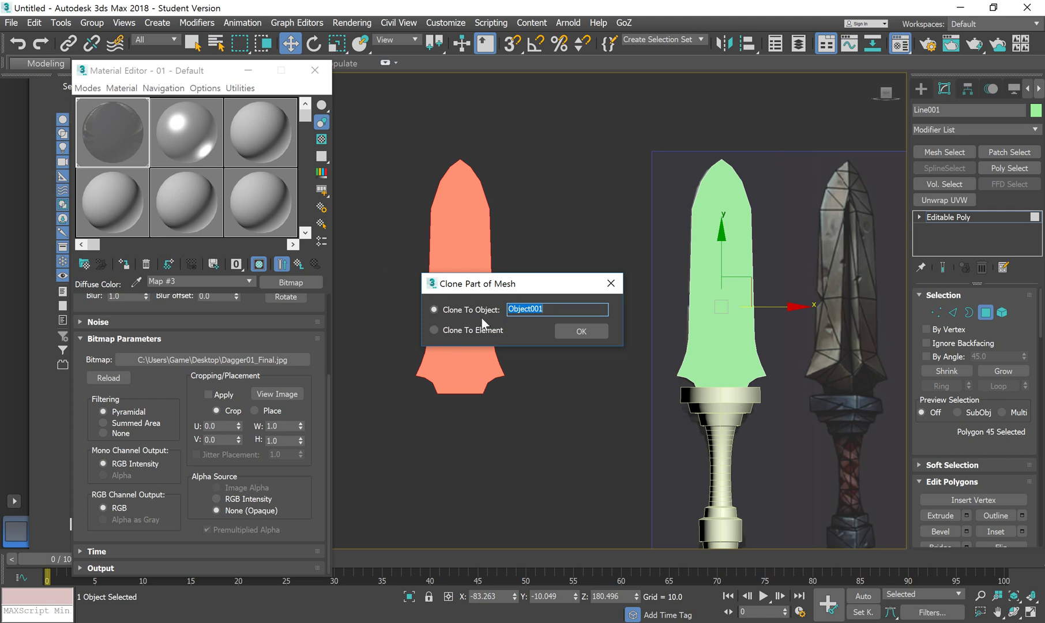
pyautogui.click(579, 330)
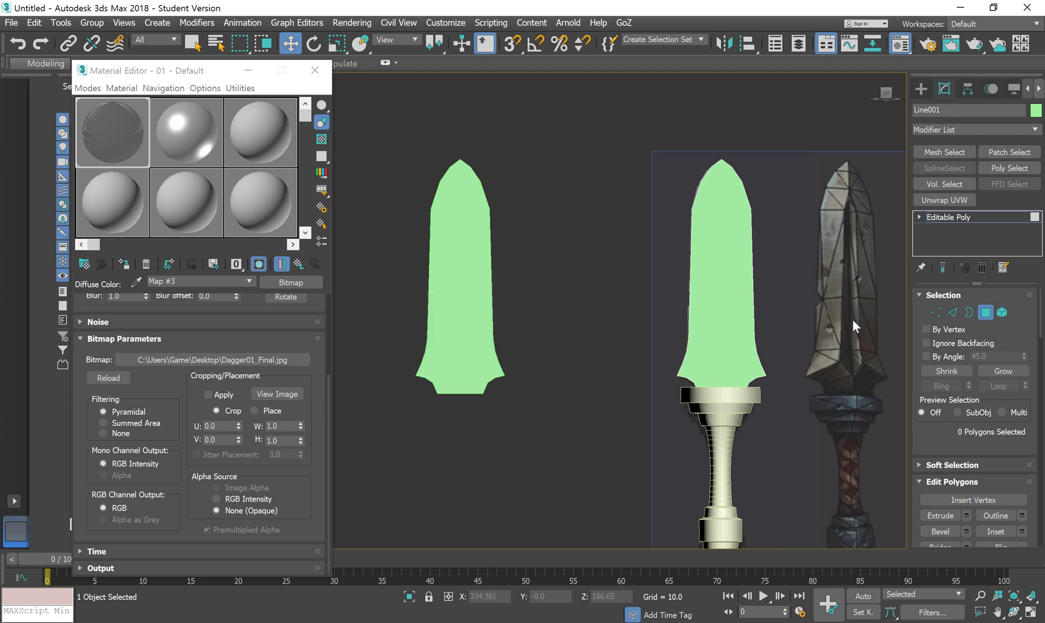
pyautogui.click(984, 311)
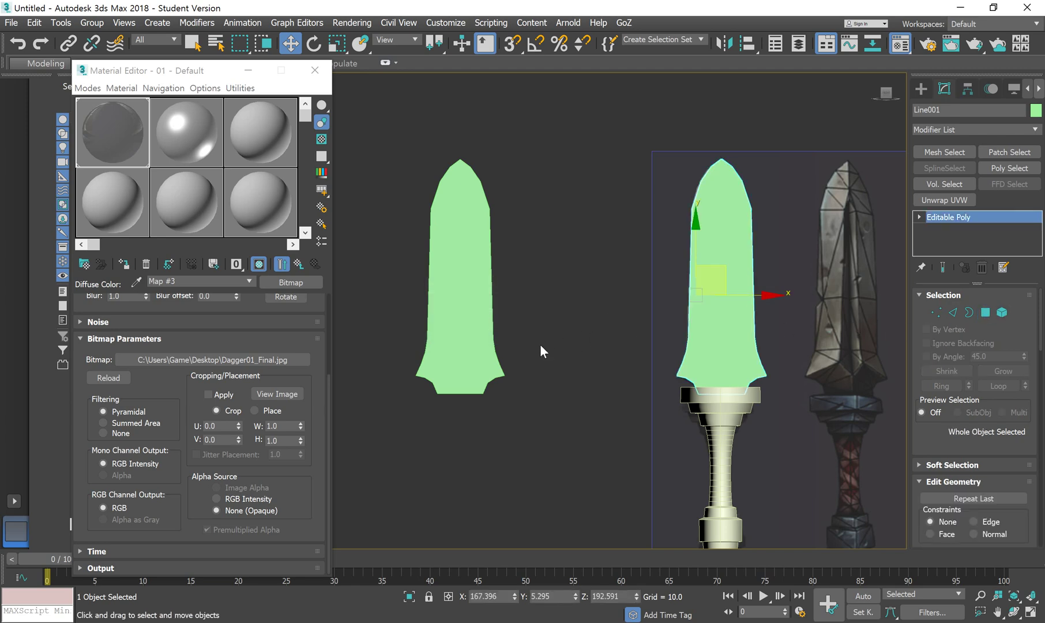
# Select the cloned flat blade and frame it whole in the front view.
pyautogui.keyDown('alt'); pyautogui.moveTo(540, 347); pyautogui.dragTo(650, 289, button='middle'); pyautogui.keyUp('alt')
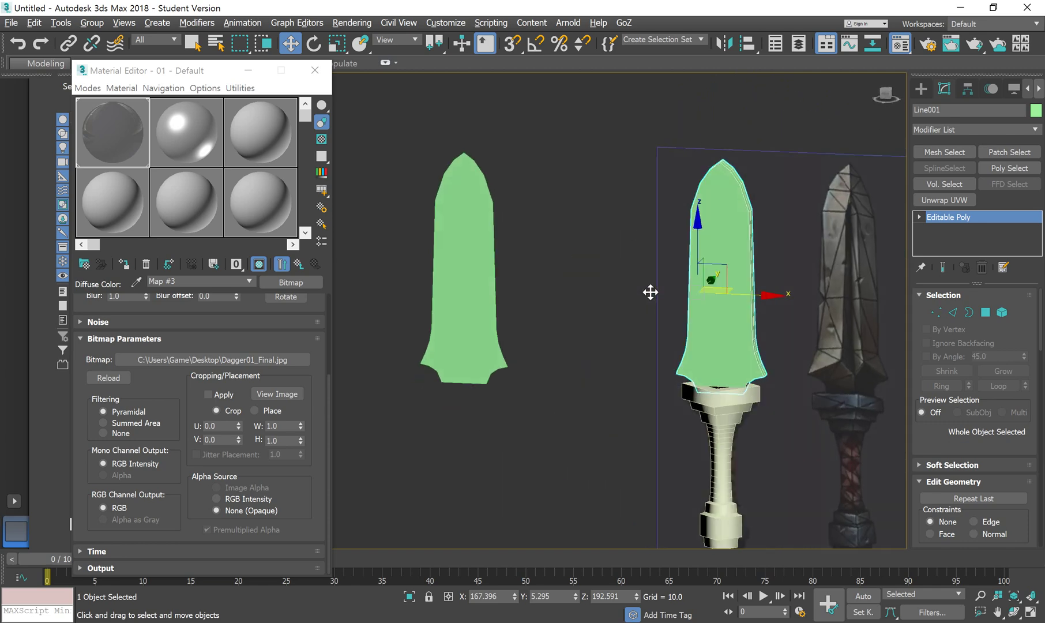
pyautogui.click(467, 242)
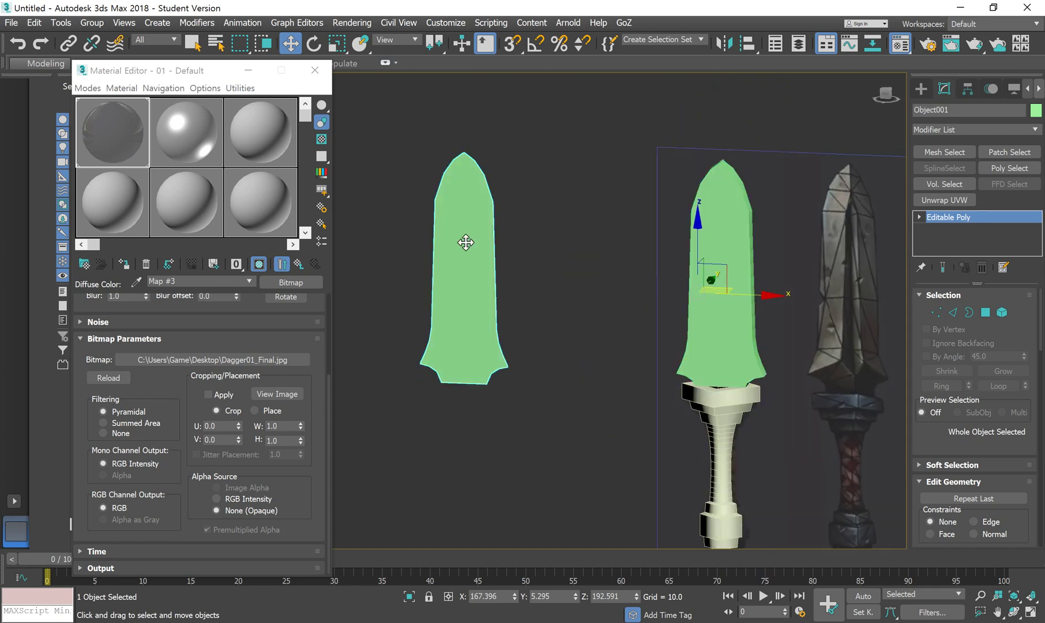
pyautogui.scroll(5, 466, 242)
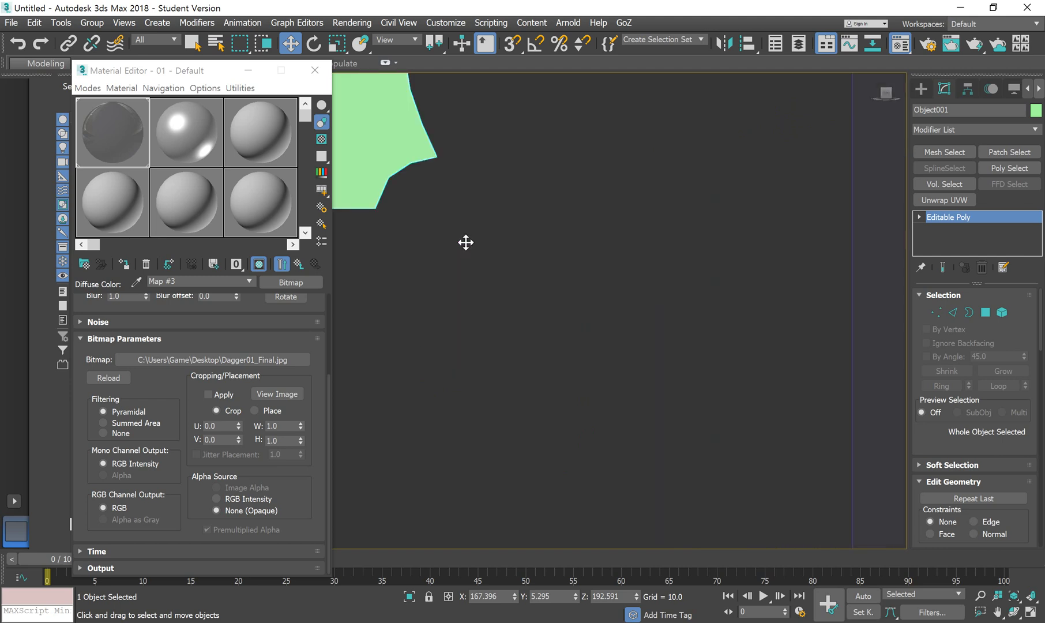
pyautogui.moveTo(466, 243); pyautogui.dragTo(637, 411, button='middle')
pyautogui.scroll(-5, 641, 415)
pyautogui.scroll(-1, 607, 344)
pyautogui.moveTo(808, 396); pyautogui.dragTo(663, 343, button='middle')
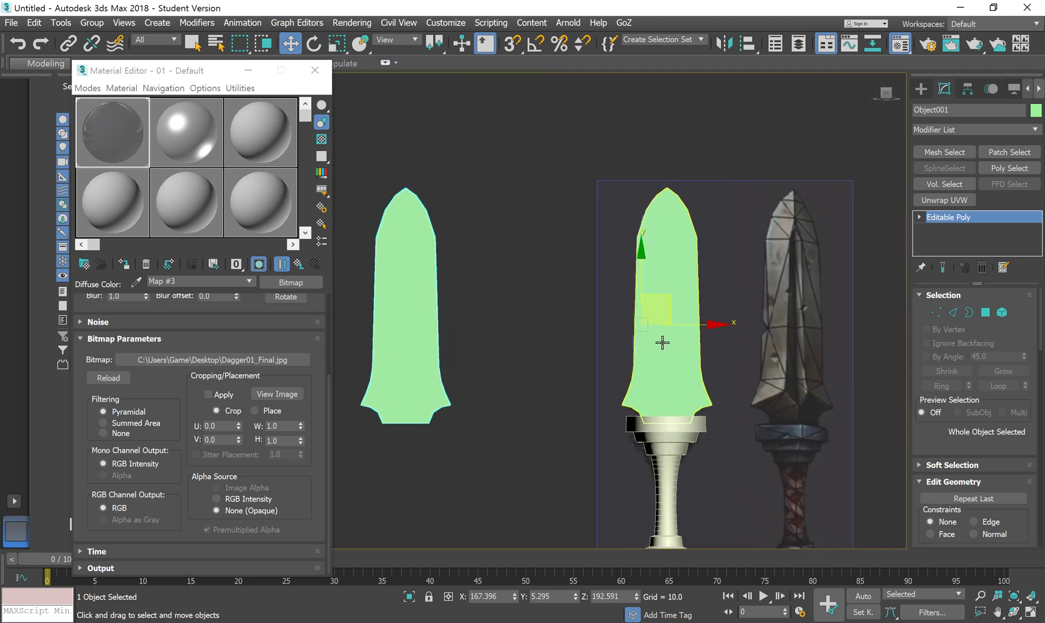
pyautogui.moveTo(430, 334); pyautogui.dragTo(534, 304, button='middle')
pyautogui.scroll(3, 455, 304)
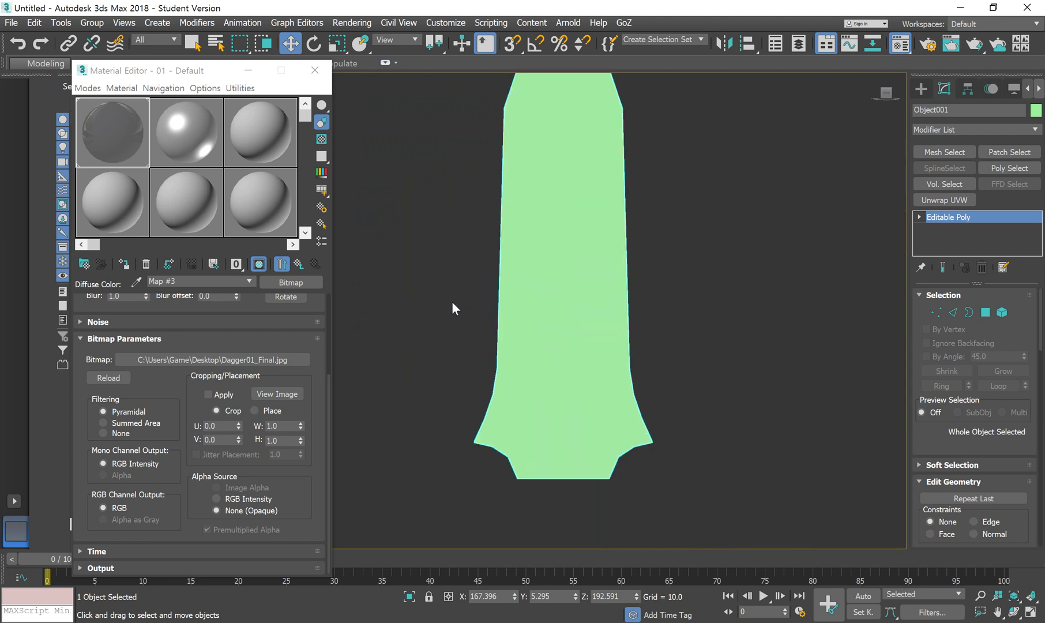
pyautogui.scroll(-3, 556, 260)
pyautogui.scroll(2, 548, 279)
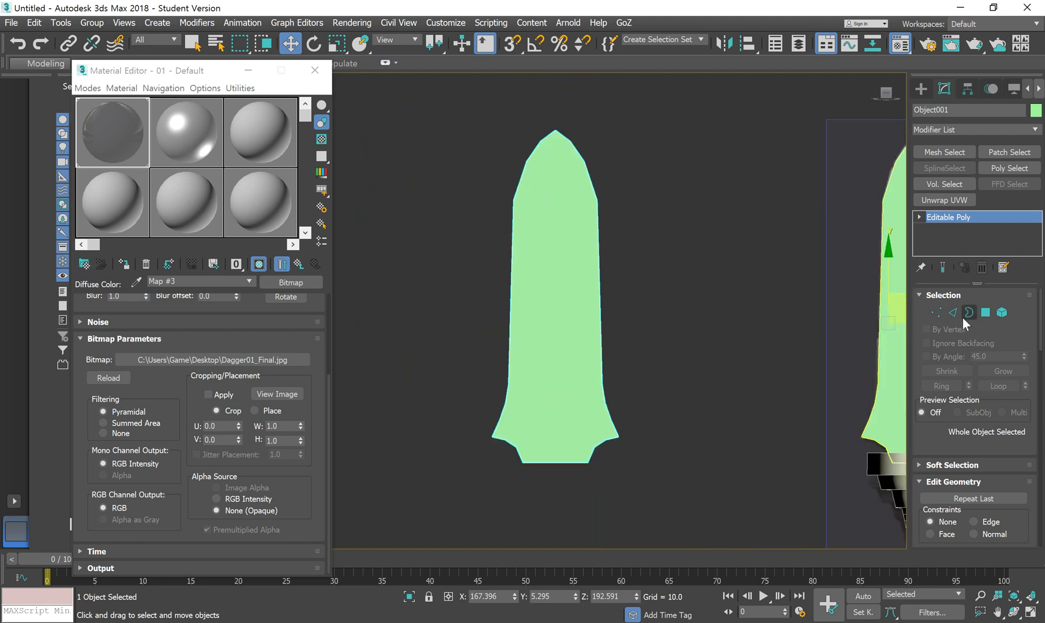
# Select the cloned blade's single face at polygon level and bring up its polygon editing commands.
pyautogui.click(984, 315)
pyautogui.click(636, 200)
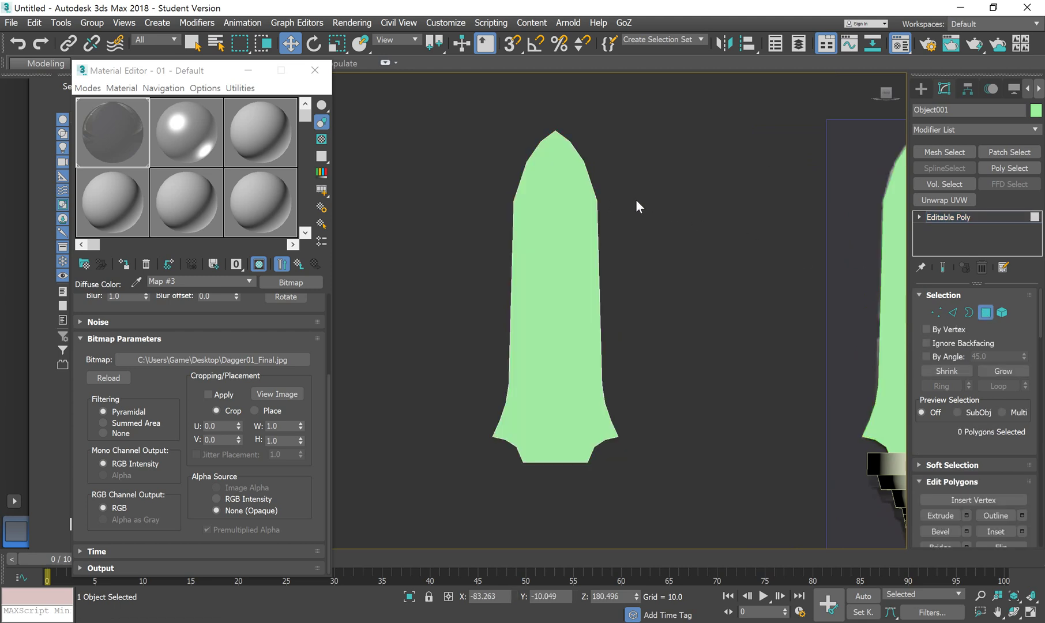
pyautogui.click(581, 203)
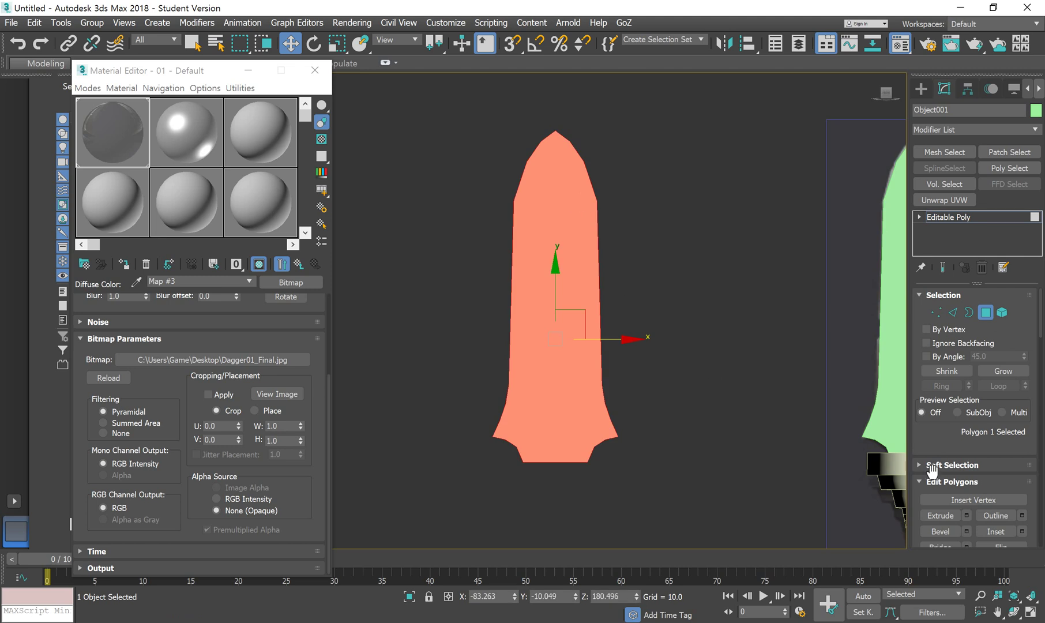
pyautogui.click(677, 274)
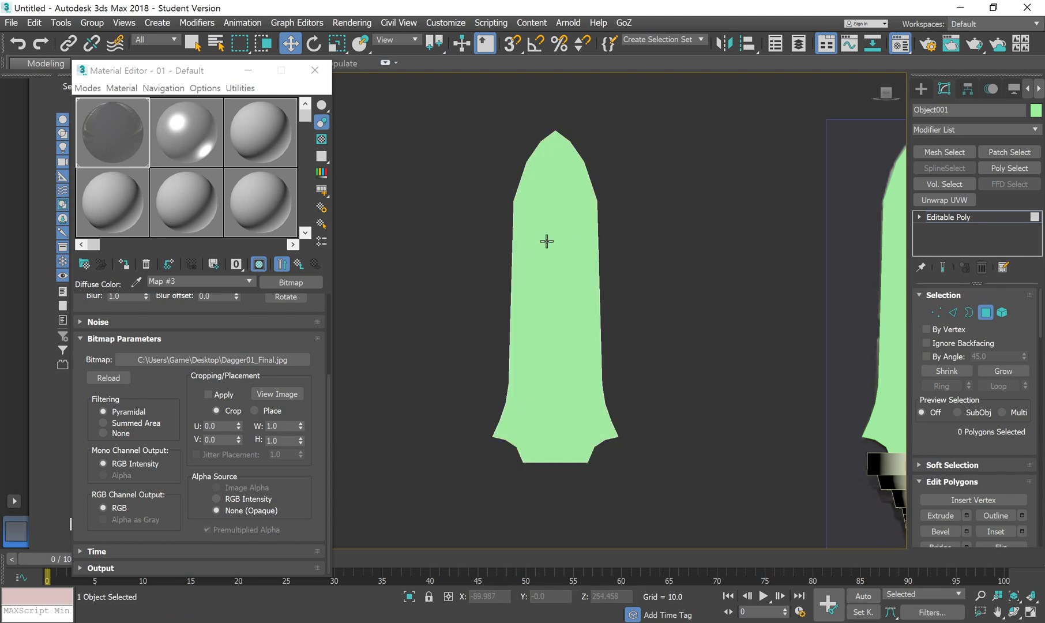
pyautogui.click(547, 241)
pyautogui.click(693, 247)
pyautogui.click(572, 242)
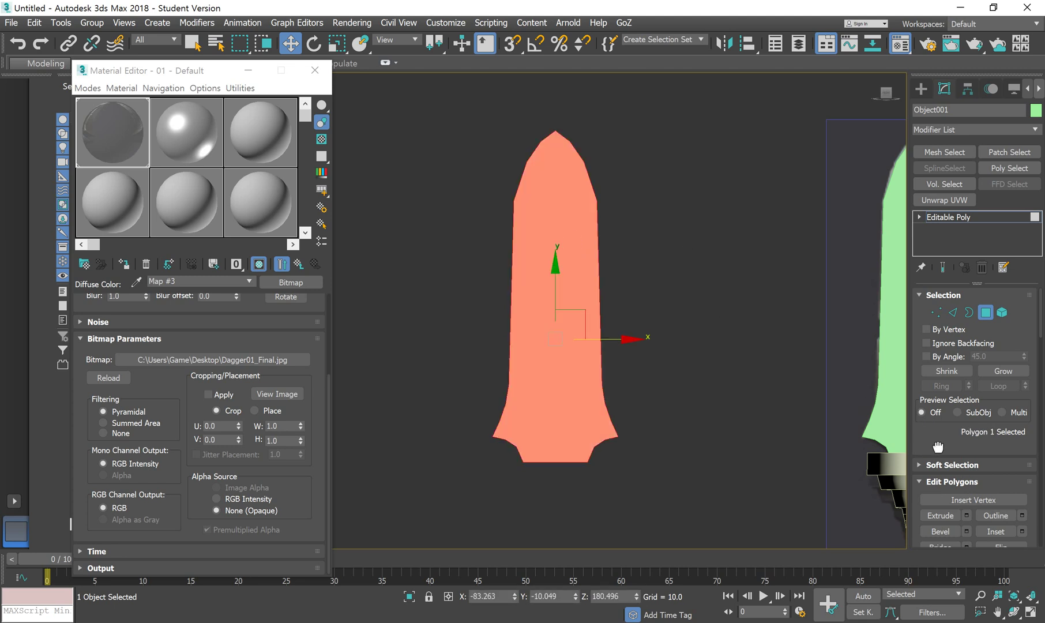
pyautogui.moveTo(939, 447); pyautogui.dragTo(937, 318)
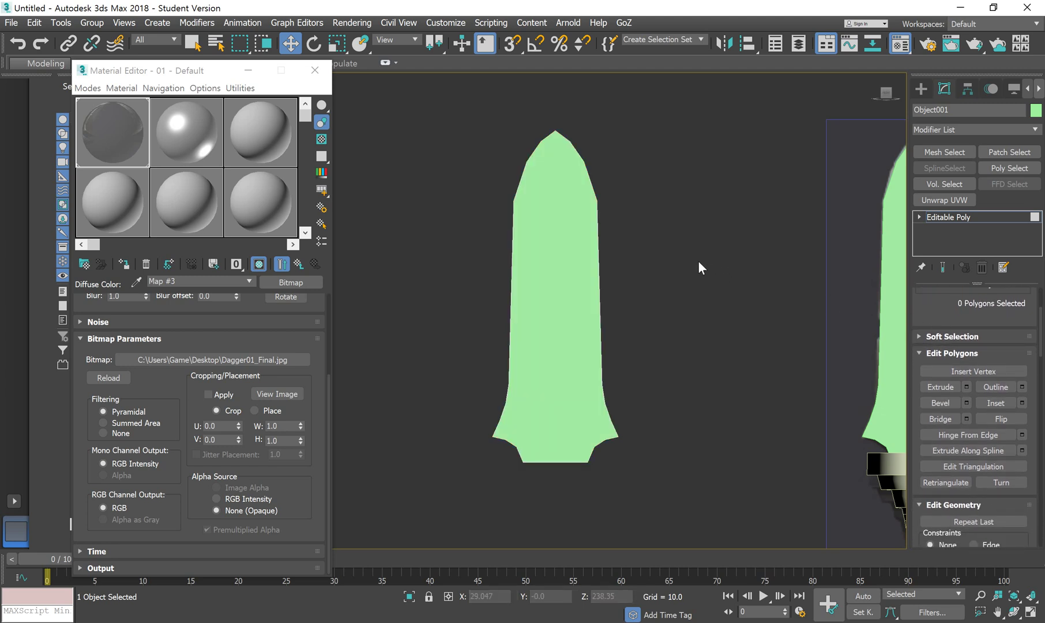
# Inset the cloned blade's polygon, undo that inset, and redo it with a narrower border along the blade's outline.
pyautogui.click(999, 403)
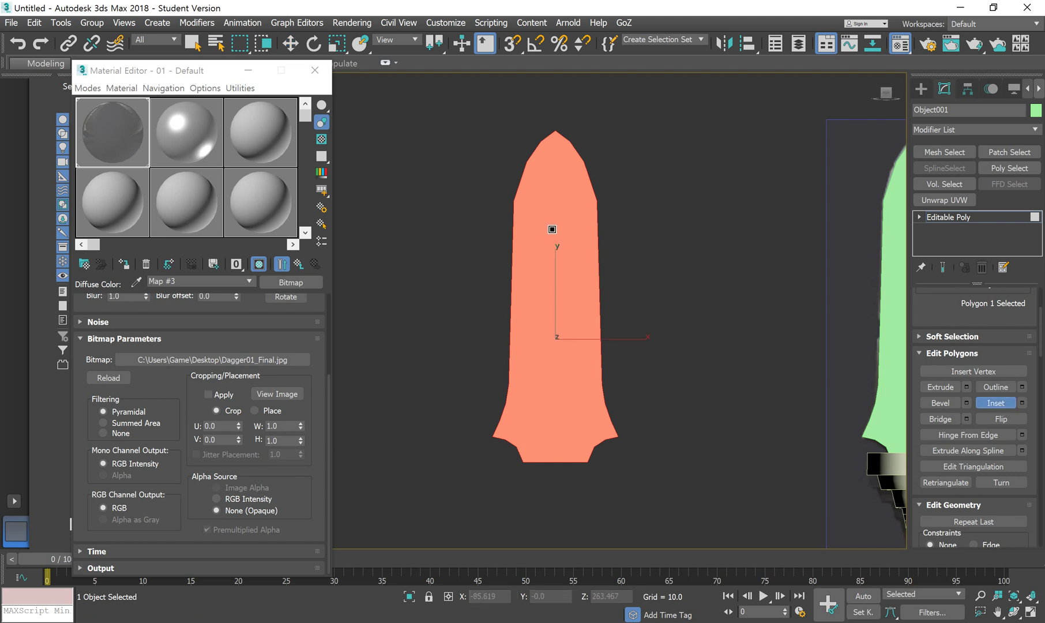
pyautogui.moveTo(552, 229)
pyautogui.mouseDown()
pyautogui.moveTo(559, 261)
pyautogui.moveTo(557, 208)
pyautogui.moveTo(558, 249)
pyautogui.mouseUp()
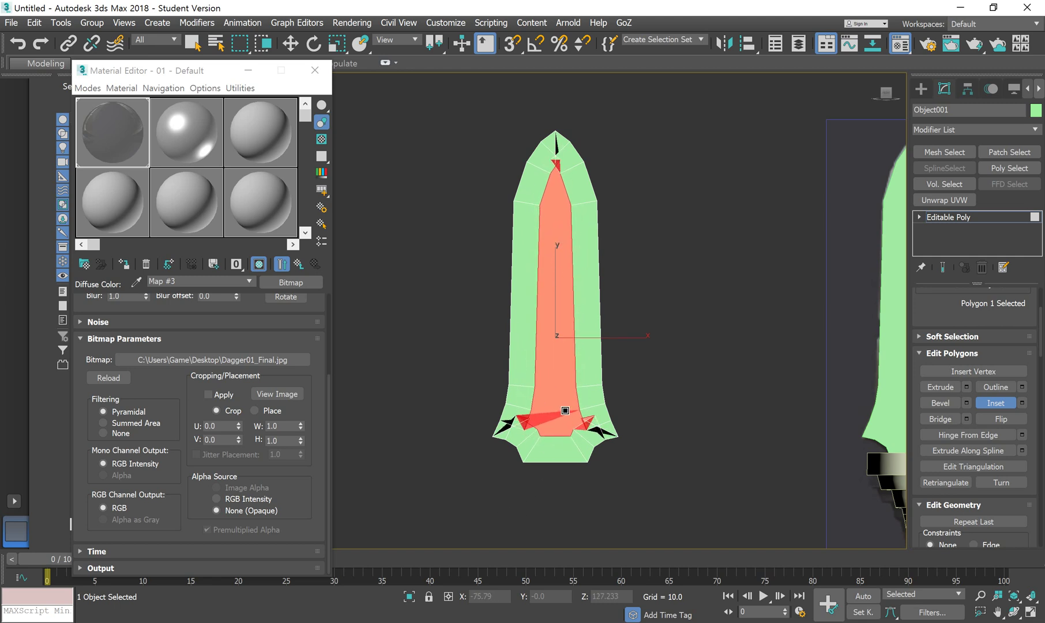
pyautogui.hotkey('ctrl', 'z')
pyautogui.moveTo(559, 273); pyautogui.dragTo(568, 295)
pyautogui.scroll(3, 557, 344)
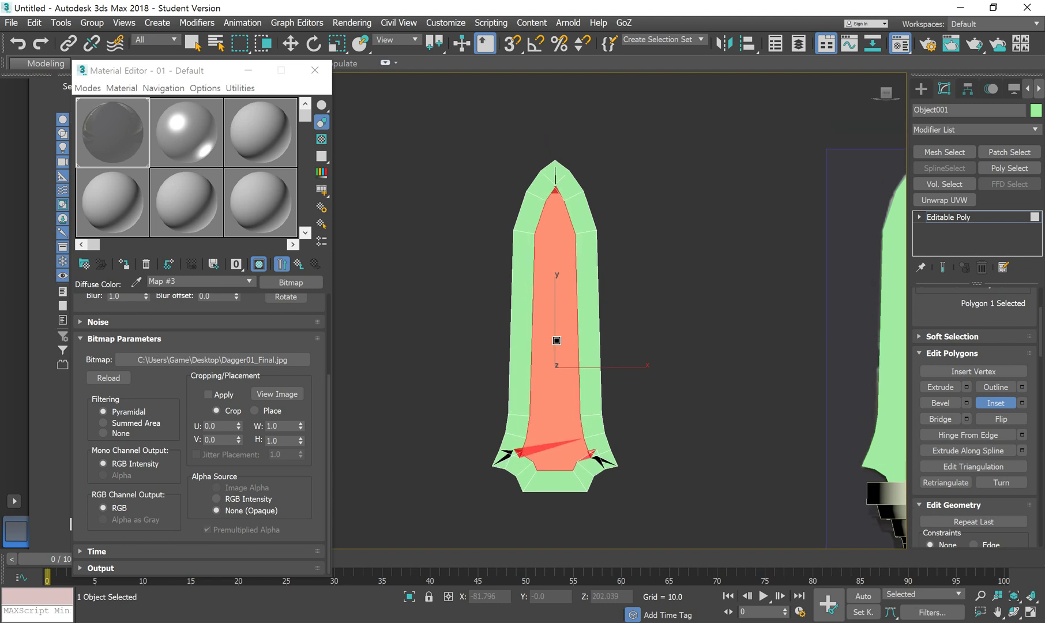
pyautogui.scroll(2, 552, 345)
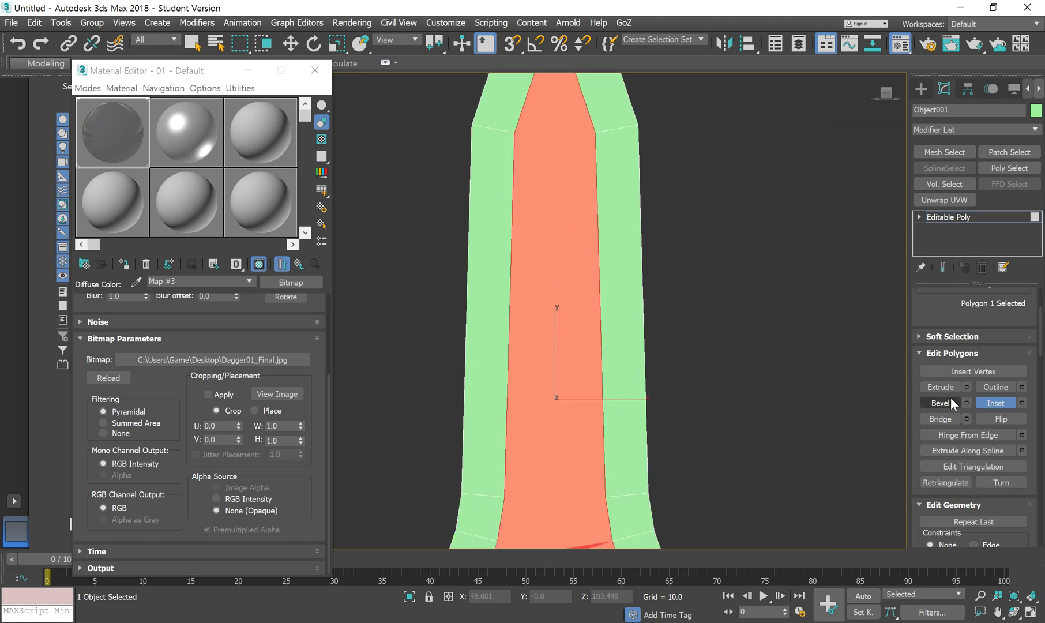
pyautogui.click(984, 402)
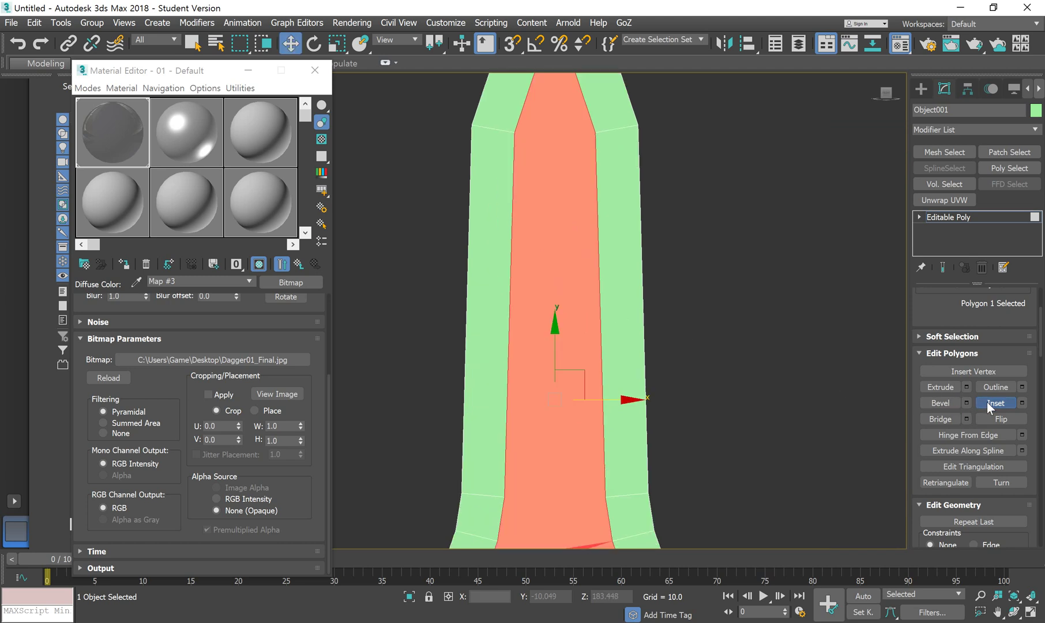
# Switch the inset cloned blade to vertex level and show the overlapping vertices just below its tip in wireframe.
pyautogui.click(920, 218)
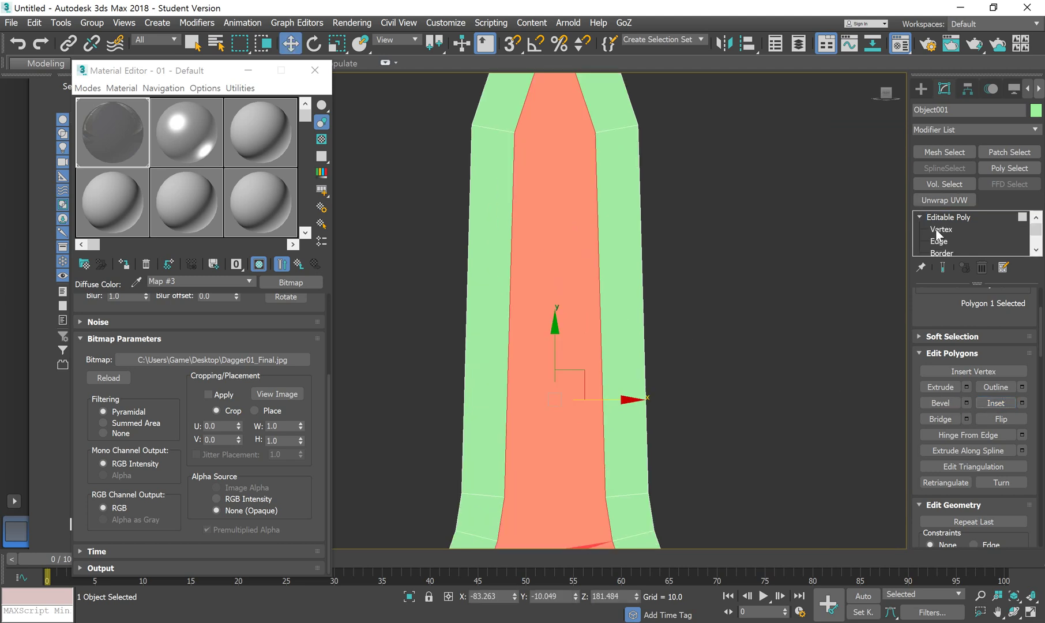
pyautogui.click(939, 231)
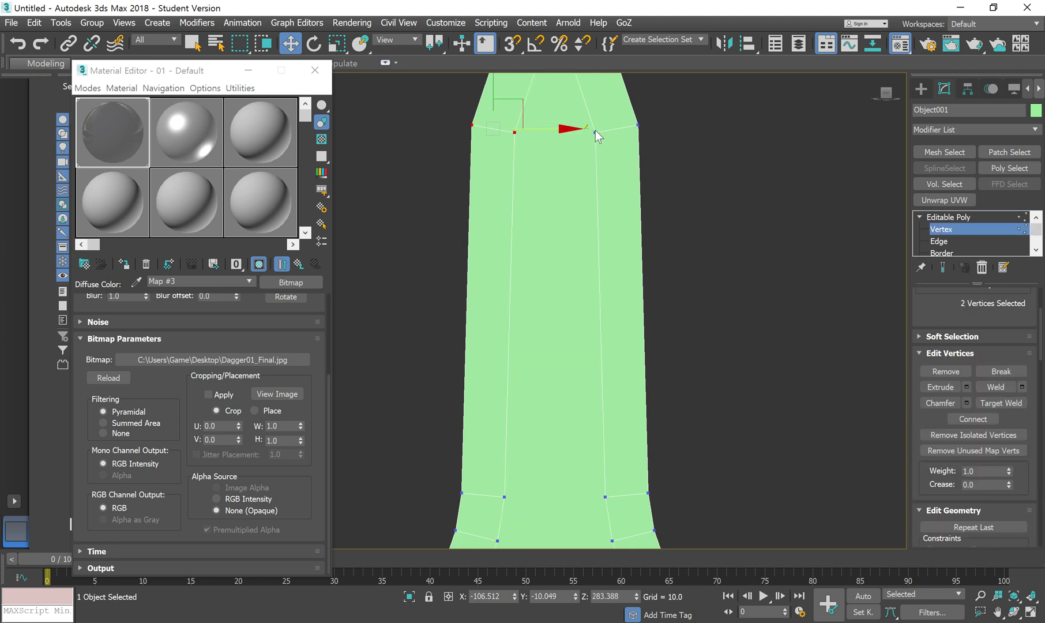
pyautogui.moveTo(595, 130); pyautogui.dragTo(595, 266, button='middle')
pyautogui.scroll(2, 562, 255)
pyautogui.scroll(2, 561, 255)
pyautogui.moveTo(564, 175); pyautogui.dragTo(575, 258, button='middle')
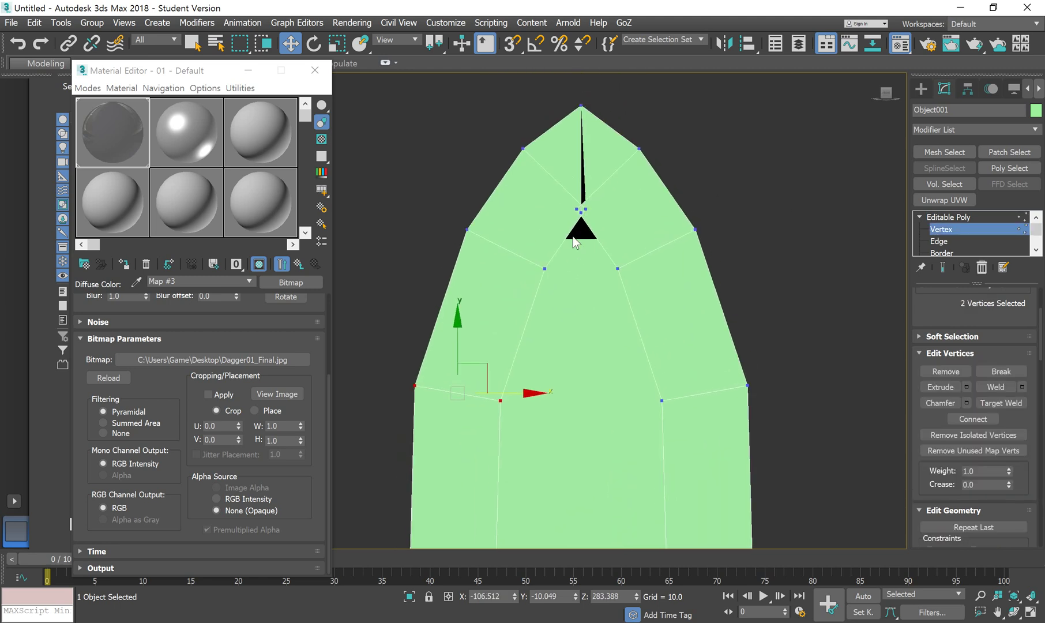
pyautogui.press('F3')
pyautogui.scroll(5, 579, 237)
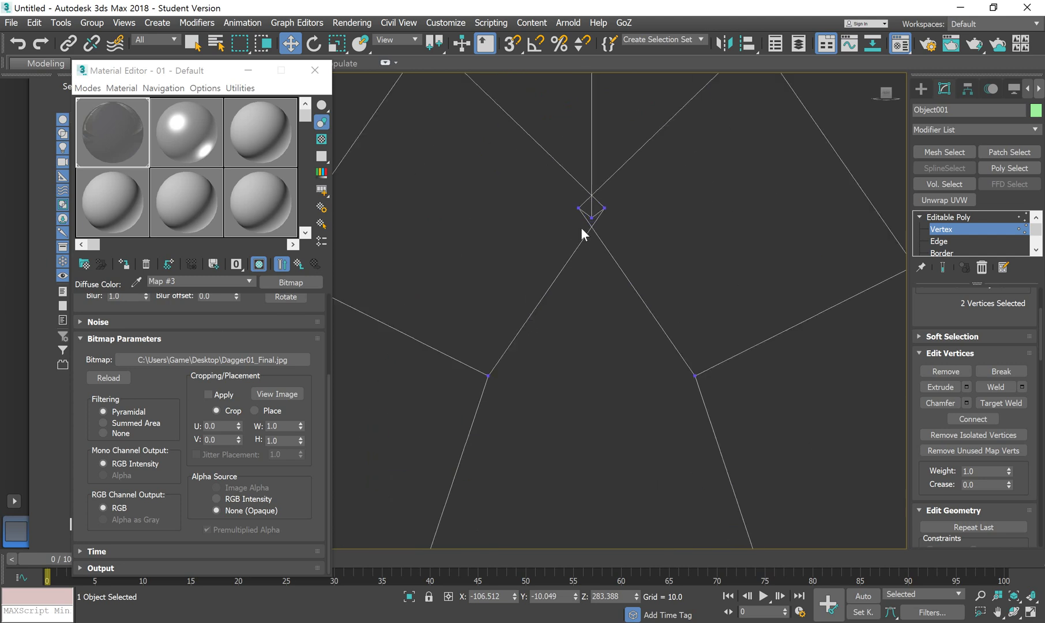
pyautogui.scroll(3, 587, 242)
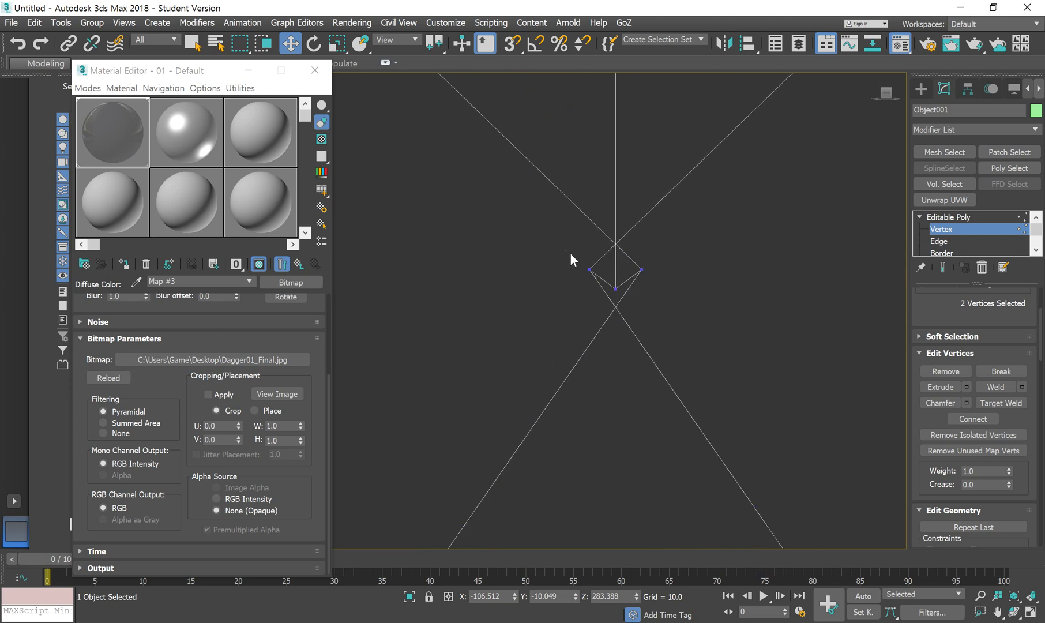
# Try moving the three overlapping vertices below the blade tip downward together, restore their position, and select them again.
pyautogui.moveTo(686, 305); pyautogui.dragTo(655, 310)
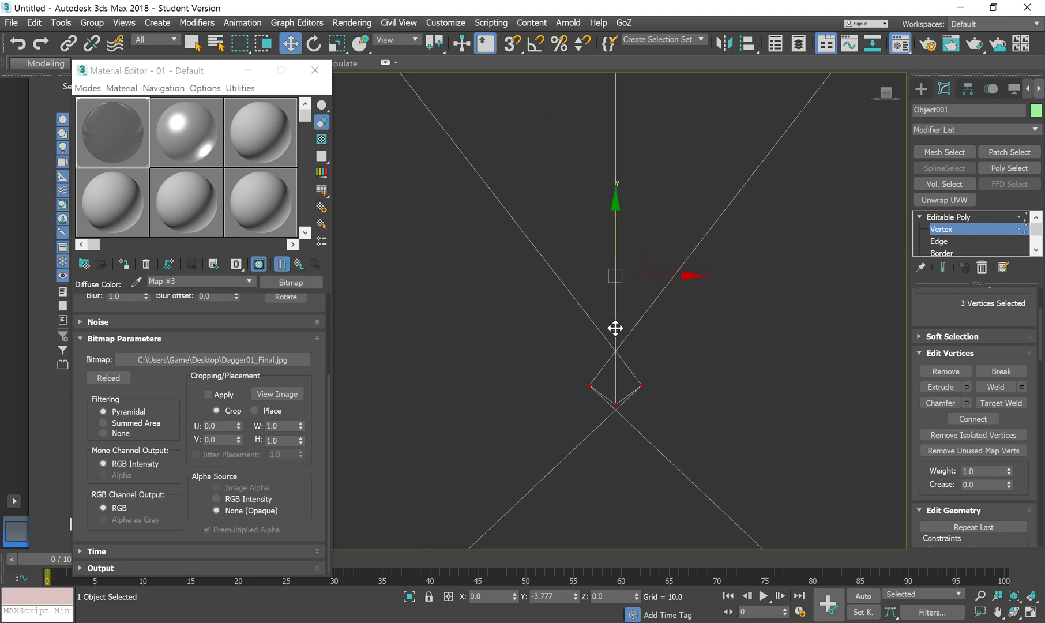
pyautogui.scroll(-5, 606, 320)
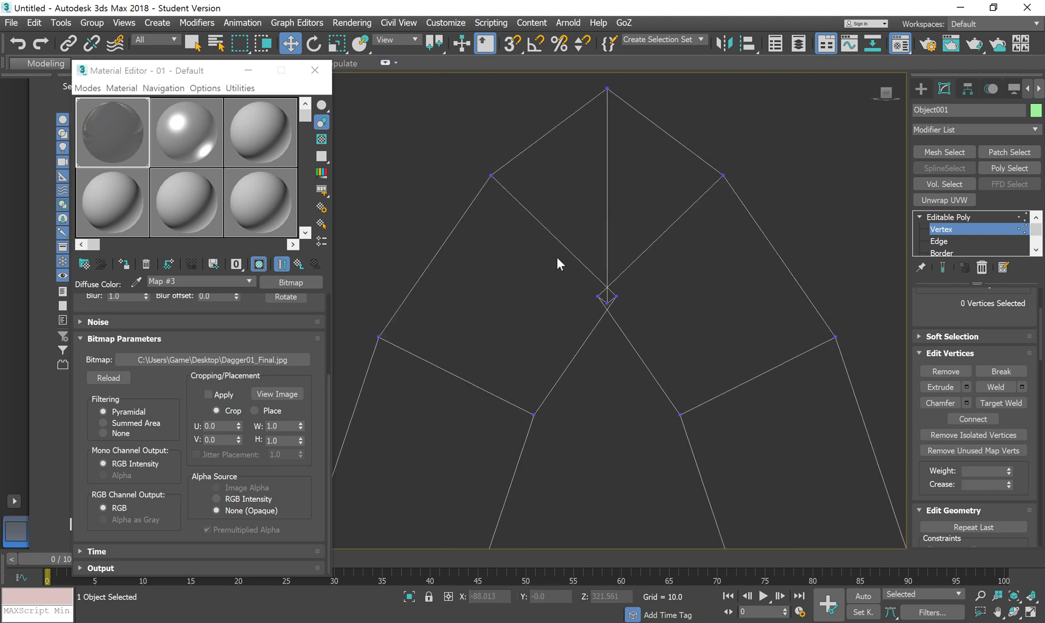
pyautogui.click(658, 356)
pyautogui.moveTo(574, 245); pyautogui.dragTo(667, 364)
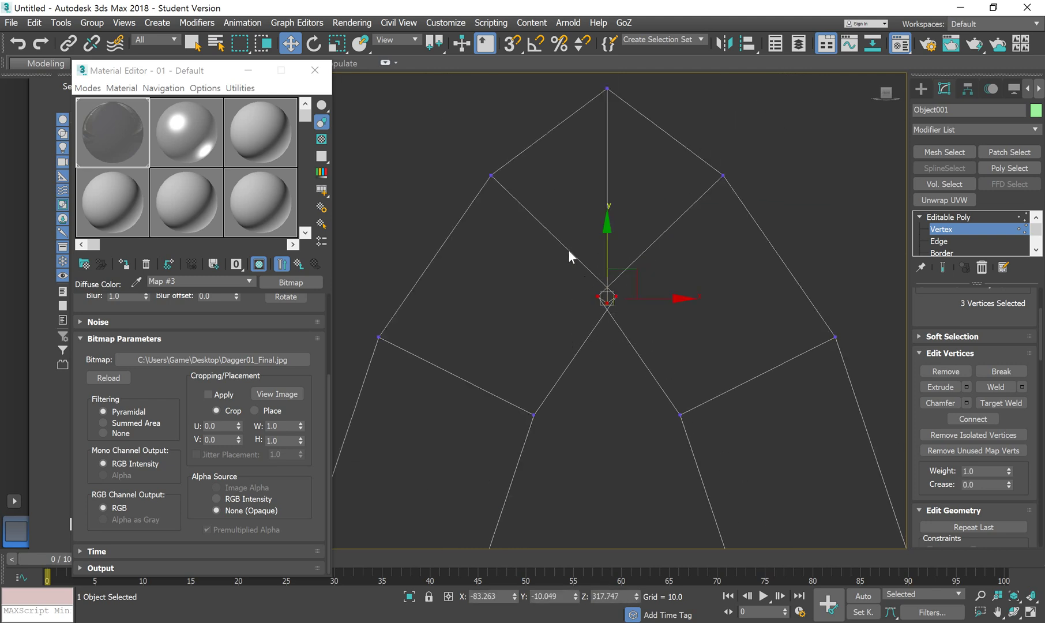
# Try uncrossing the inset edges below the tip by moving the two outer overlapping vertices to opposite sides, and undo the moves.
pyautogui.click(615, 297)
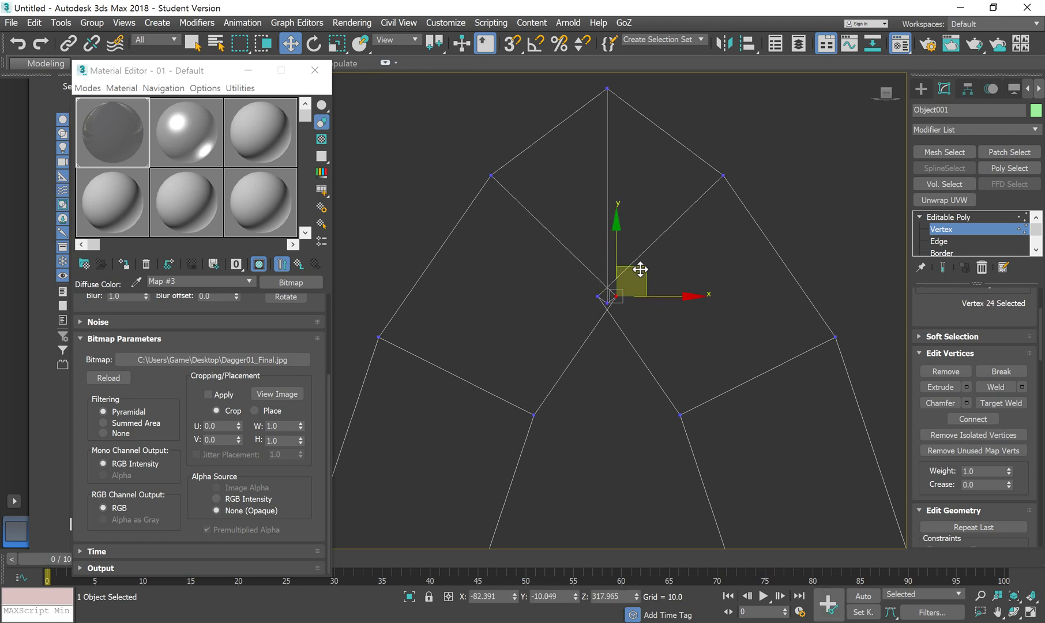
pyautogui.moveTo(640, 270); pyautogui.dragTo(600, 250)
pyautogui.click(607, 324)
pyautogui.click(600, 299)
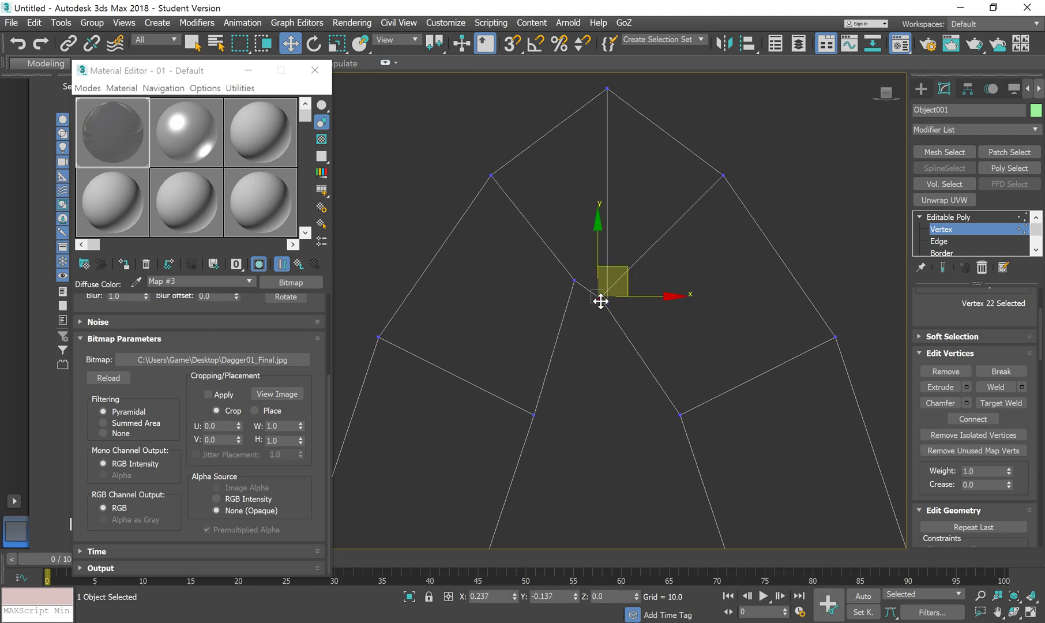
pyautogui.moveTo(600, 300); pyautogui.dragTo(645, 286)
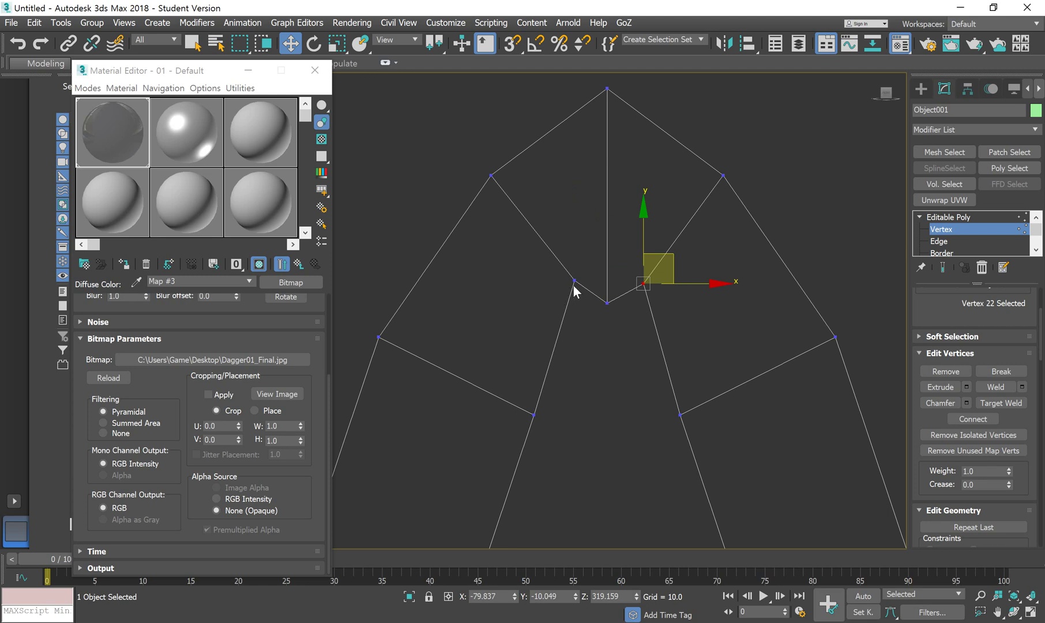
pyautogui.moveTo(575, 282); pyautogui.dragTo(596, 324)
pyautogui.hotkey('ctrl', 'z')
pyautogui.hotkey('ctrl', 'z')
pyautogui.hotkey('ctrl', 'z')
pyautogui.hotkey('ctrl', 'z')
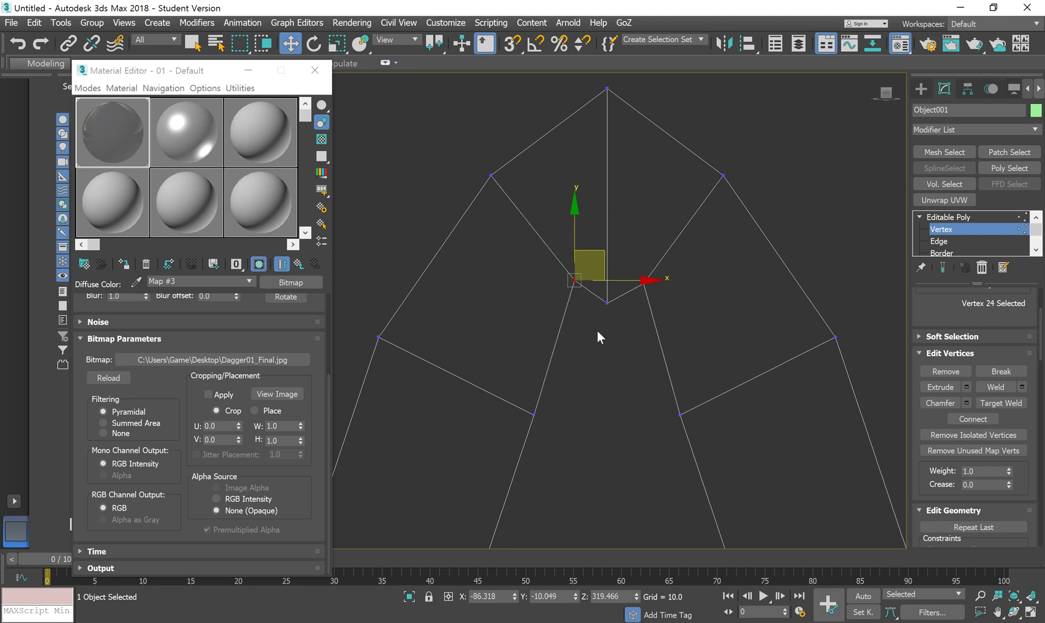
pyautogui.hotkey('ctrl', 'z')
pyautogui.hotkey('ctrl', 'z')
pyautogui.hotkey('ctrl', 'z')
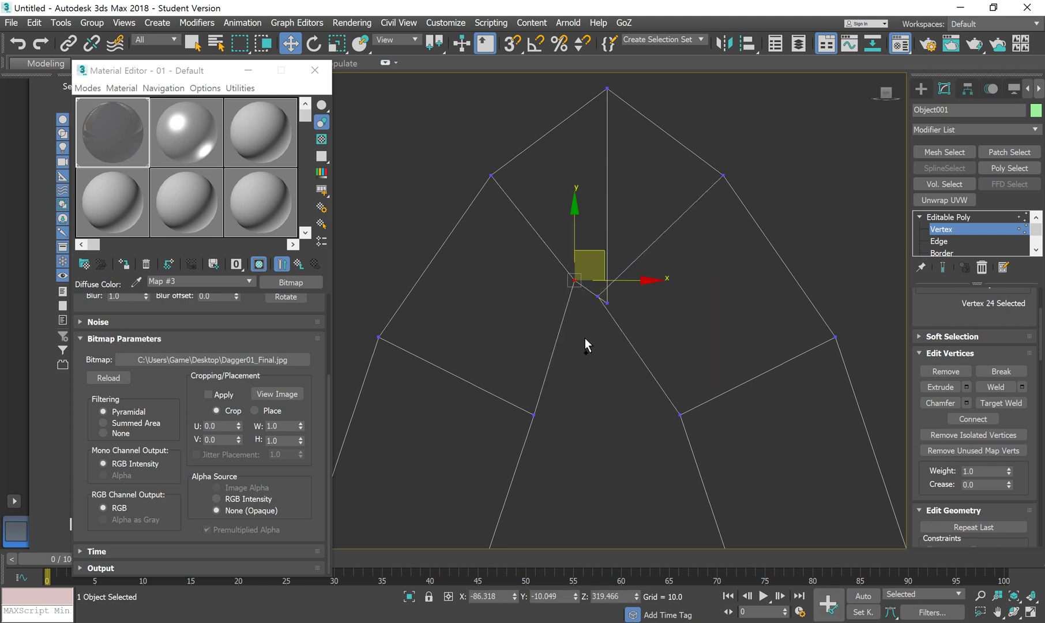
# Try collapsing the three overlapping vertices below the blade tip into one, and undo the collapse.
pyautogui.moveTo(564, 240); pyautogui.dragTo(588, 275)
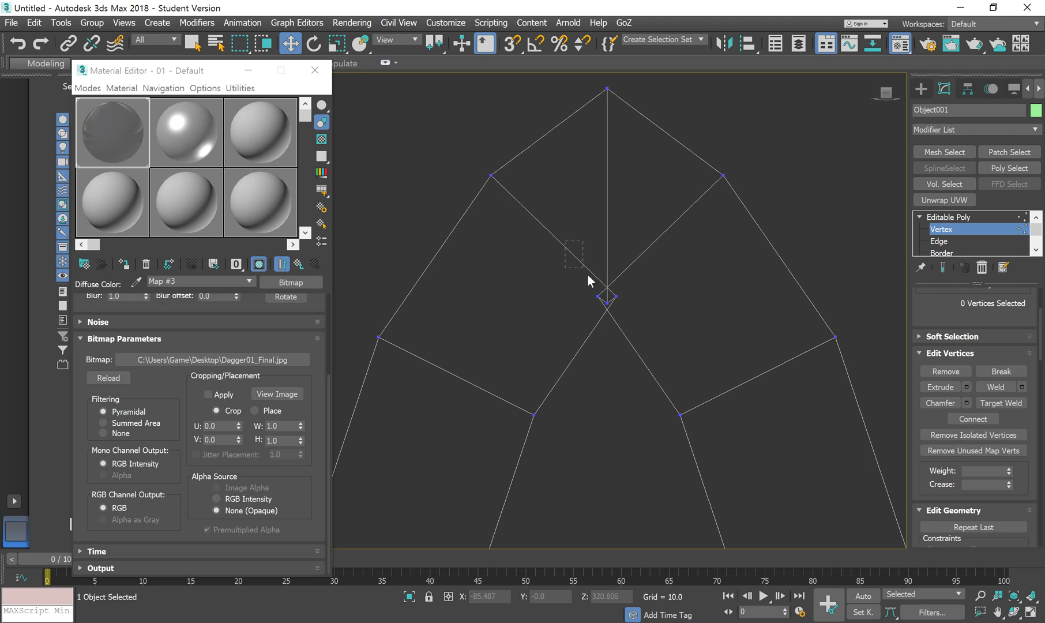
pyautogui.moveTo(639, 349); pyautogui.dragTo(640, 351)
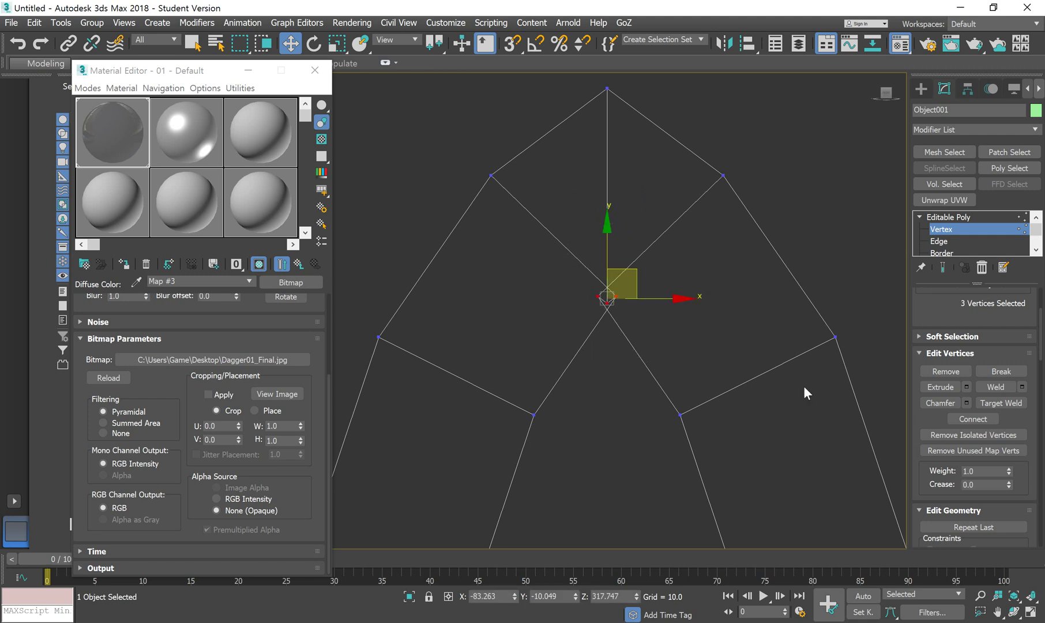
pyautogui.scroll(-5, 957, 285)
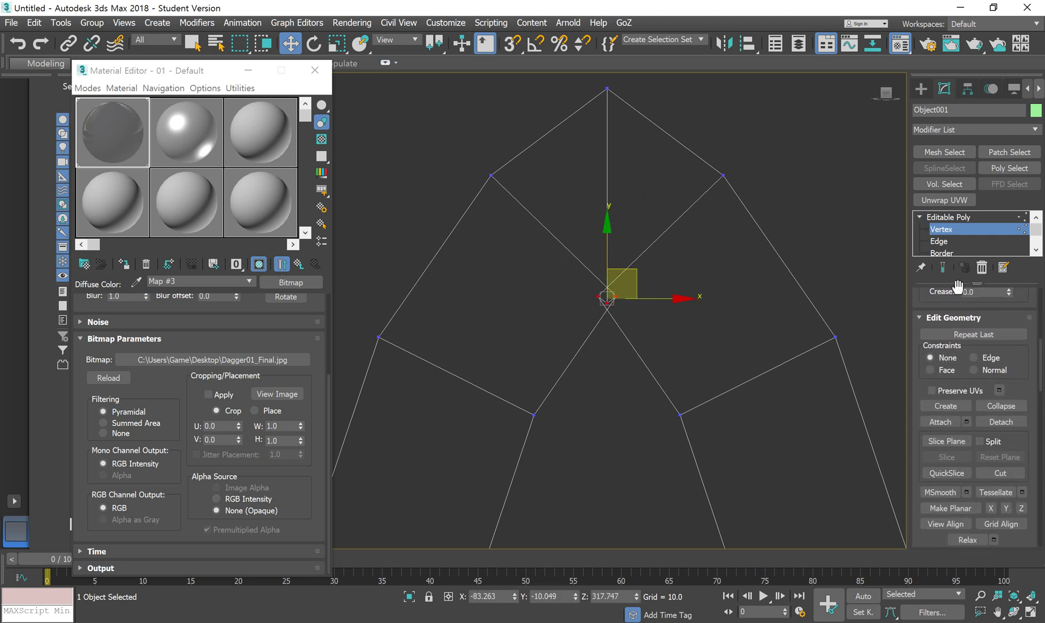
pyautogui.click(1002, 407)
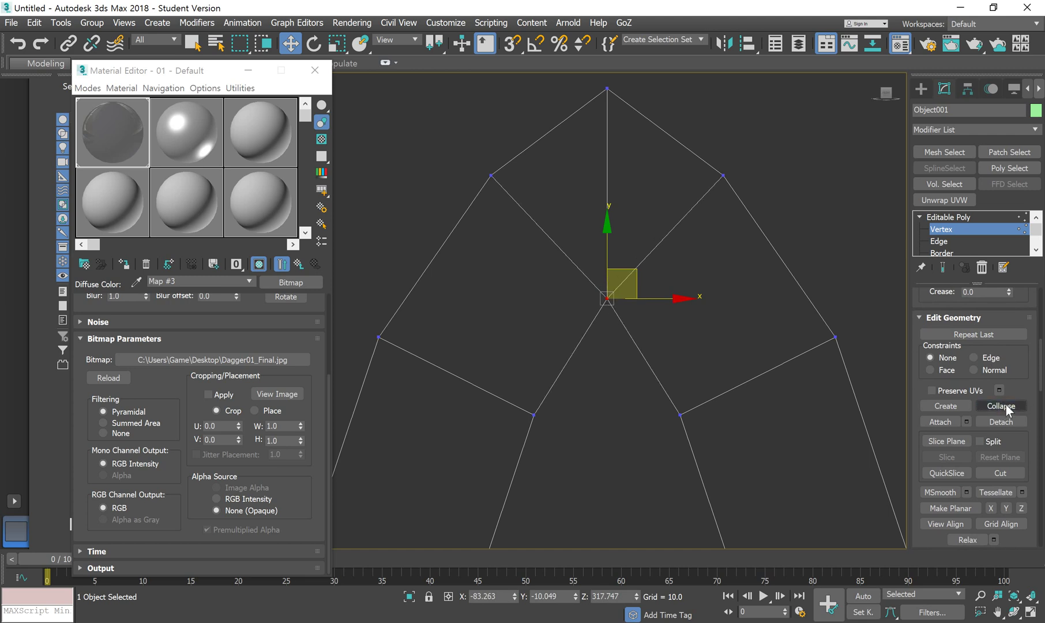
pyautogui.hotkey('ctrl', 'z')
# Select the three overlapping vertices below the blade tip and collapse them into a single vertex.
pyautogui.click(590, 272)
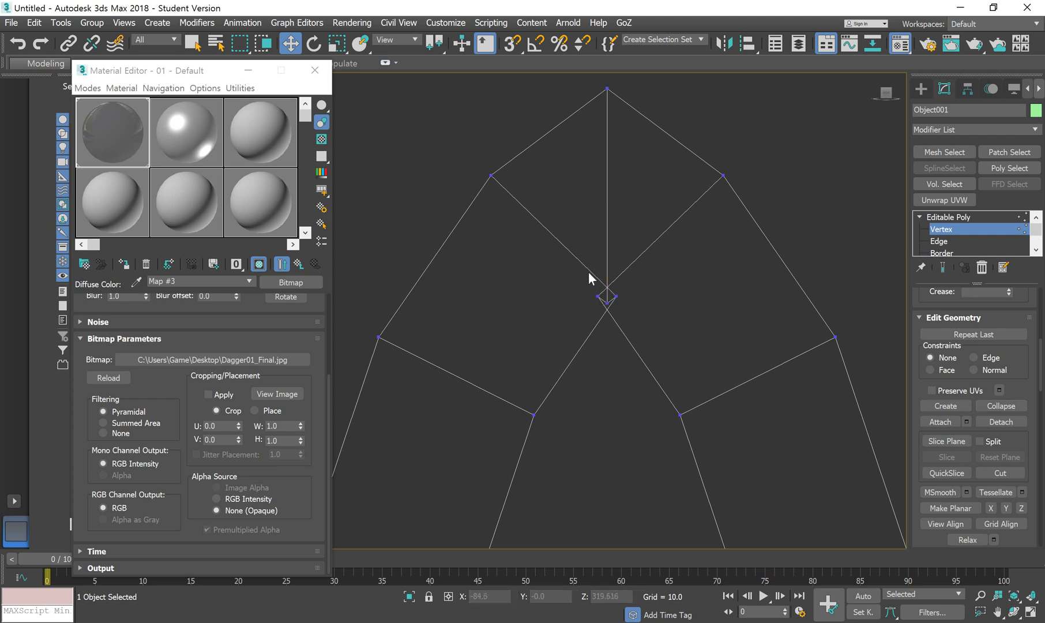
pyautogui.moveTo(637, 356); pyautogui.dragTo(681, 378)
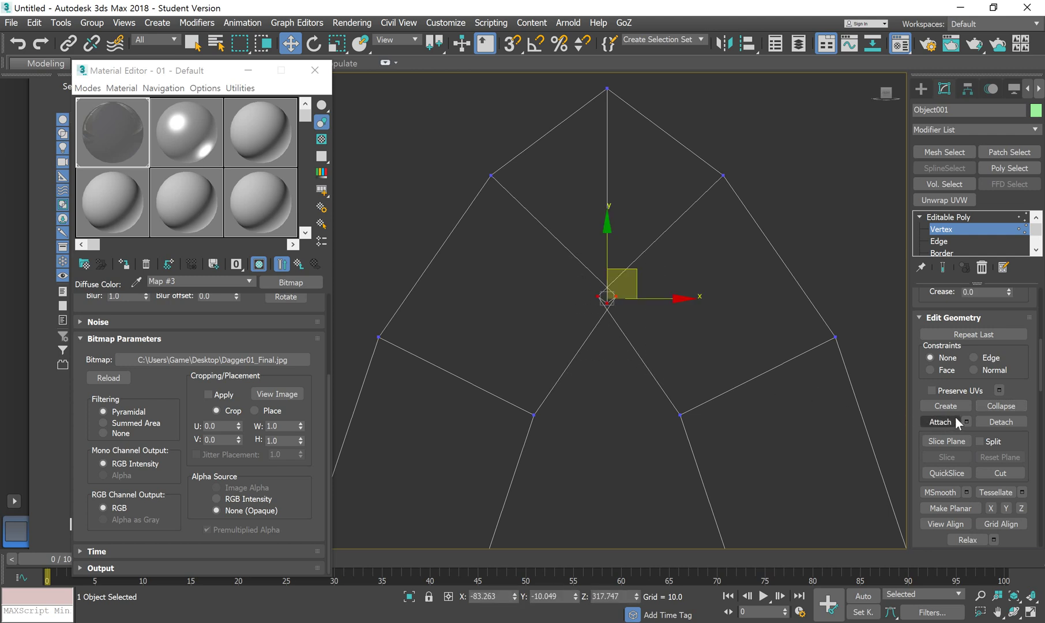
pyautogui.click(1012, 406)
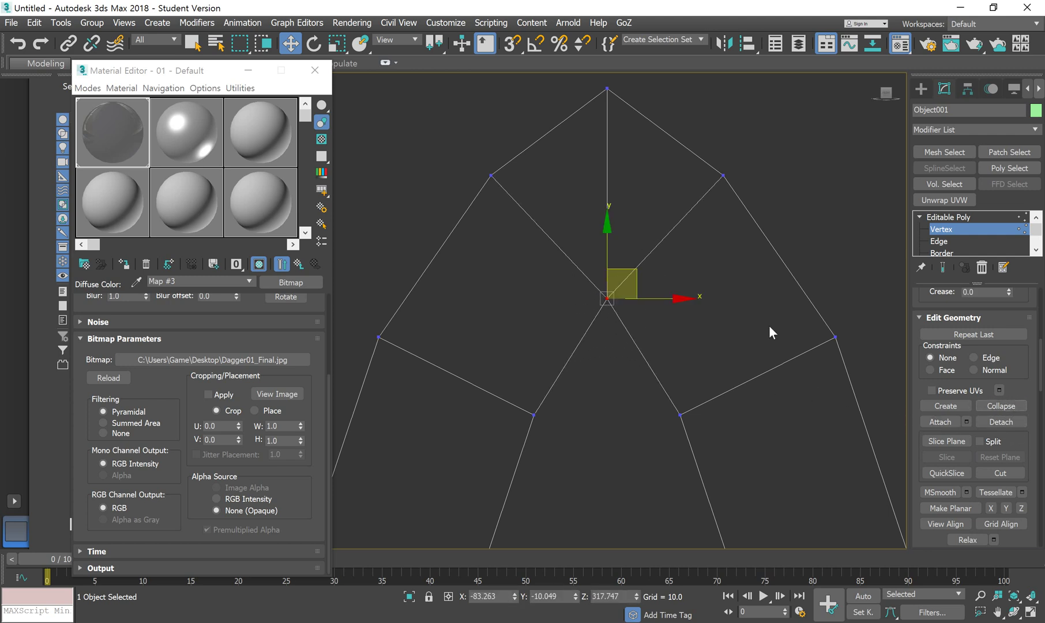
# Collapse the three crossed inset vertices at the blade's lower left corner into a single vertex.
pyautogui.scroll(-5, 660, 303)
pyautogui.moveTo(693, 461); pyautogui.dragTo(659, 319, button='middle')
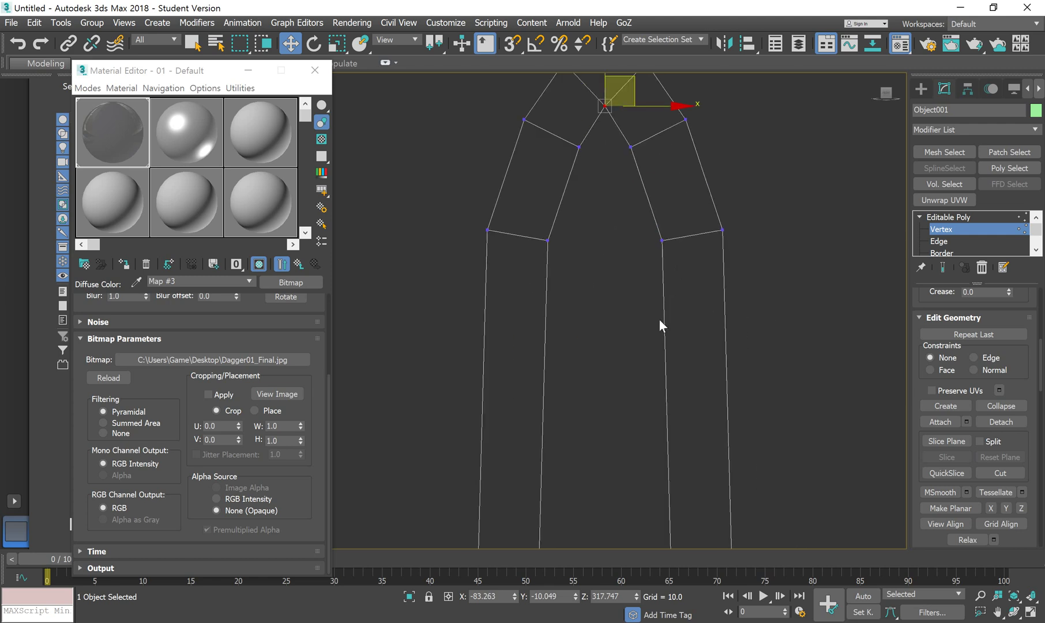
pyautogui.scroll(-4, 659, 318)
pyautogui.moveTo(662, 394); pyautogui.dragTo(665, 254, button='middle')
pyautogui.moveTo(641, 390); pyautogui.dragTo(647, 252, button='middle')
pyautogui.scroll(6, 585, 308)
pyautogui.scroll(5, 586, 308)
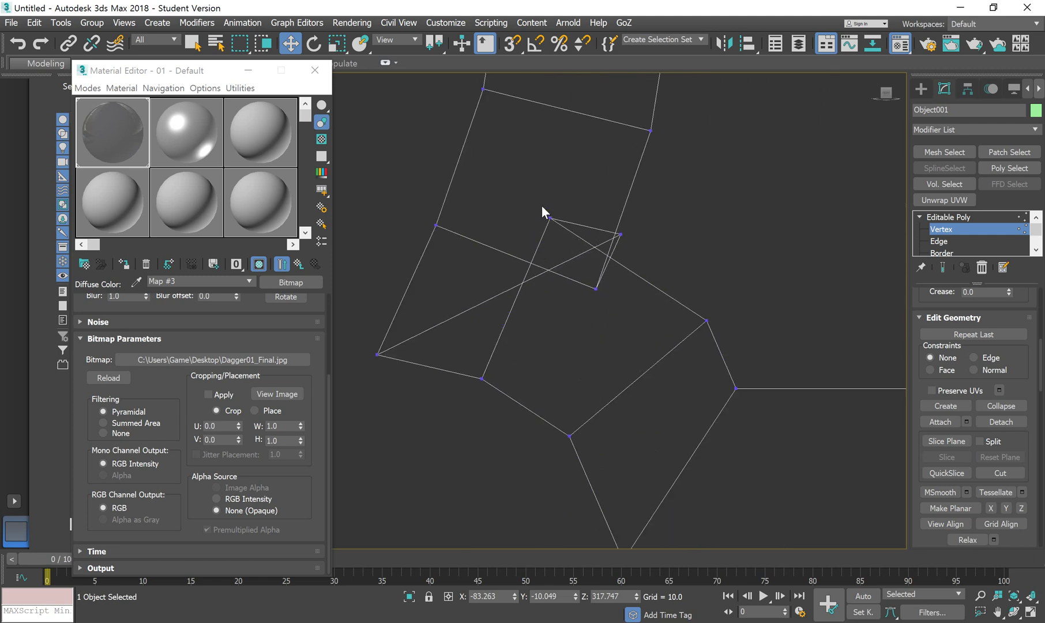
pyautogui.moveTo(628, 303); pyautogui.dragTo(644, 327)
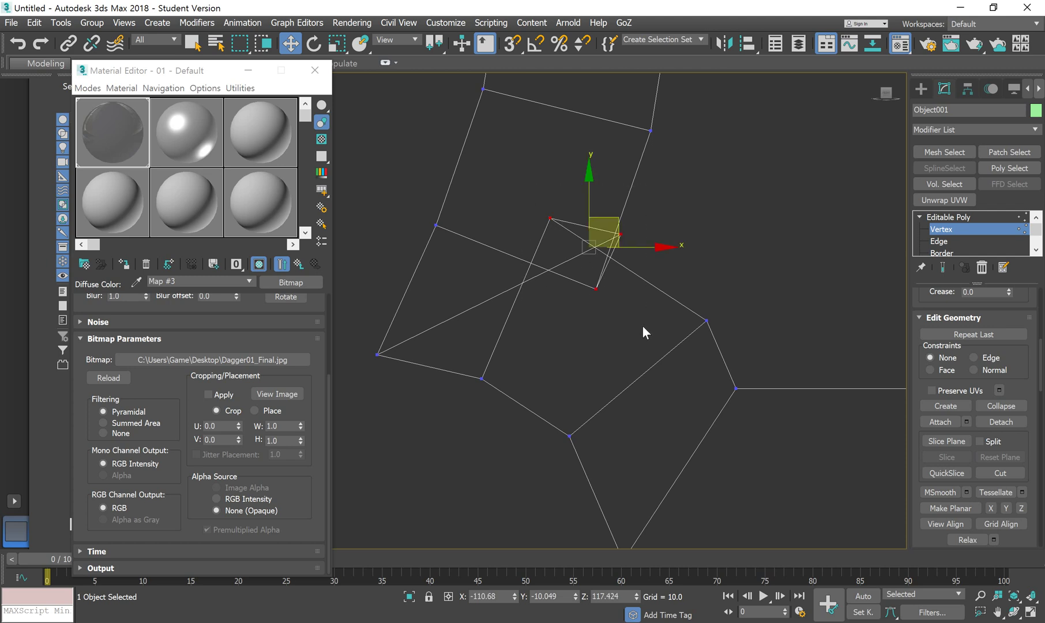
pyautogui.click(1009, 407)
# Collapse the three crossed inset vertices at the blade's lower right corner into a single vertex.
pyautogui.moveTo(770, 353); pyautogui.dragTo(768, 352, button='middle')
pyautogui.scroll(-3, 546, 363)
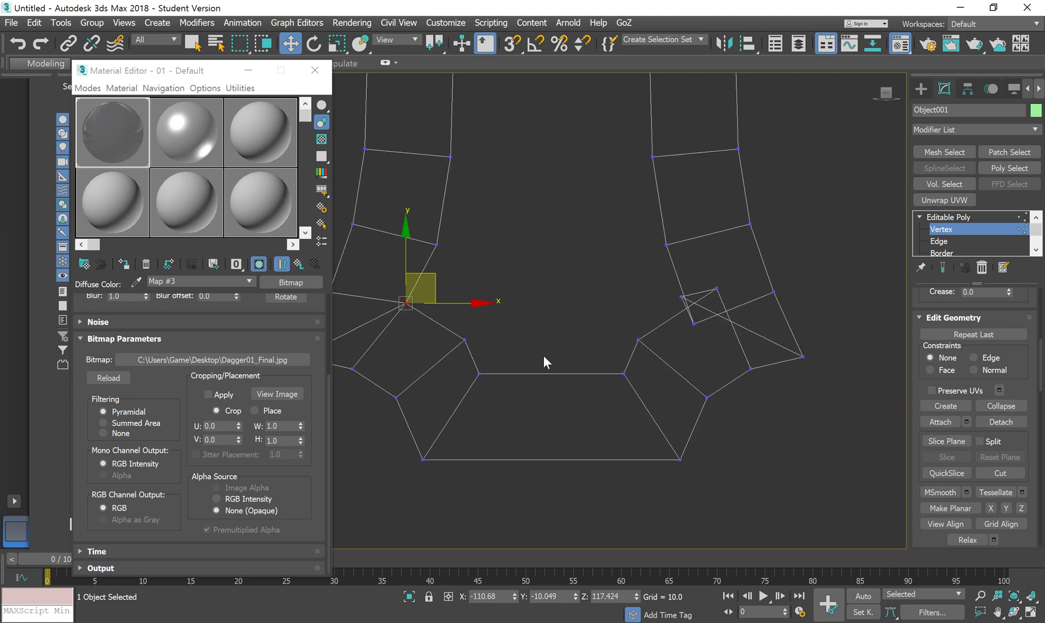
pyautogui.moveTo(680, 286); pyautogui.dragTo(745, 348)
pyautogui.click(1002, 406)
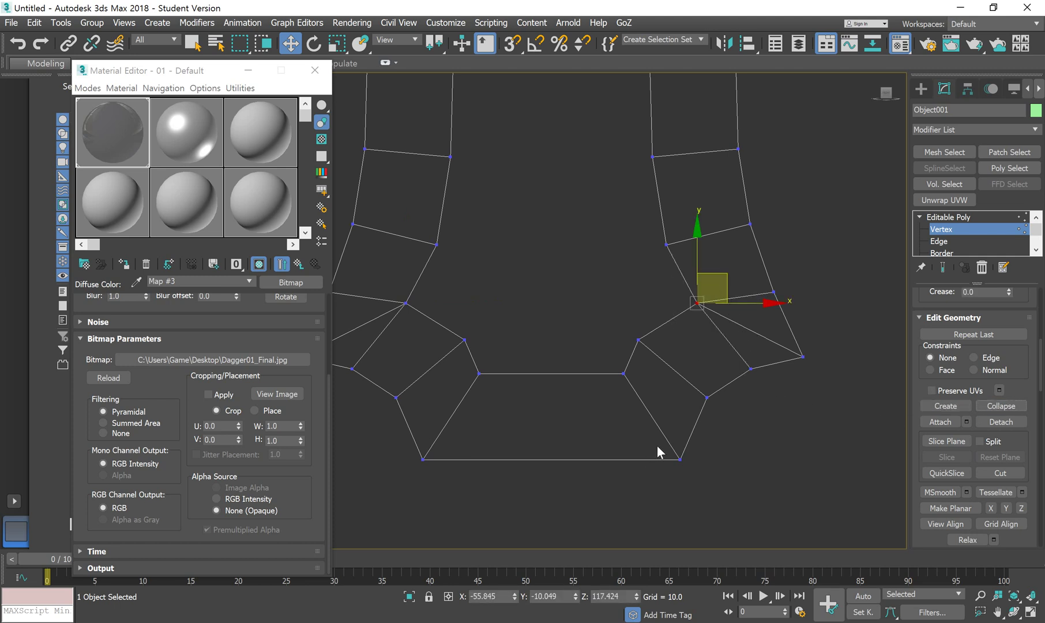
# End vertex editing on the cloned blade and return the front view to shaded display with all objects unhidden.
pyautogui.scroll(-3, 585, 274)
pyautogui.moveTo(584, 271); pyautogui.dragTo(578, 303, button='middle')
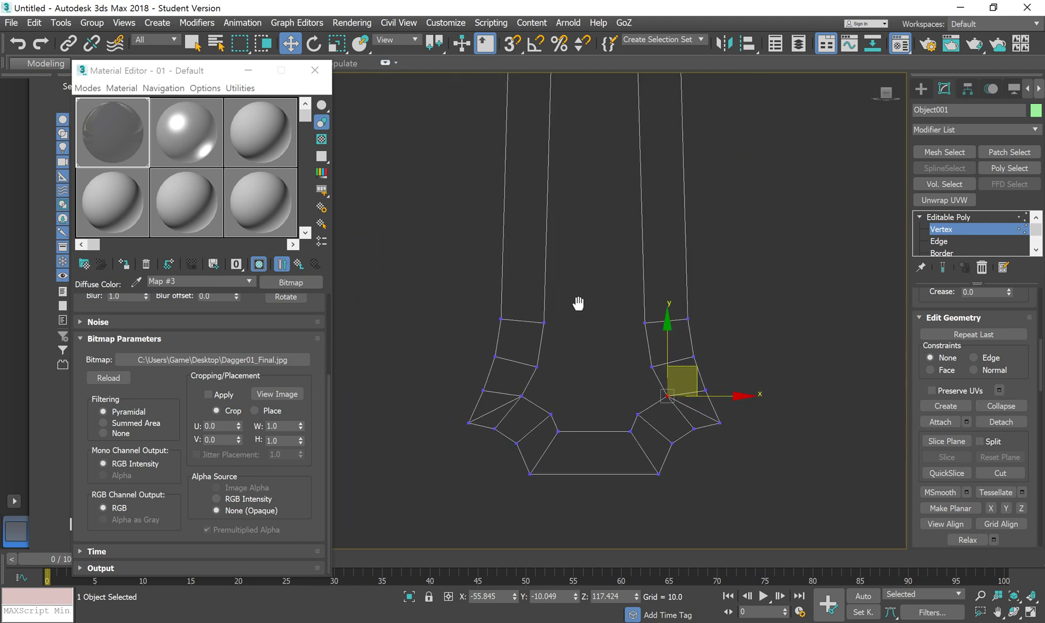
pyautogui.scroll(-5, 579, 292)
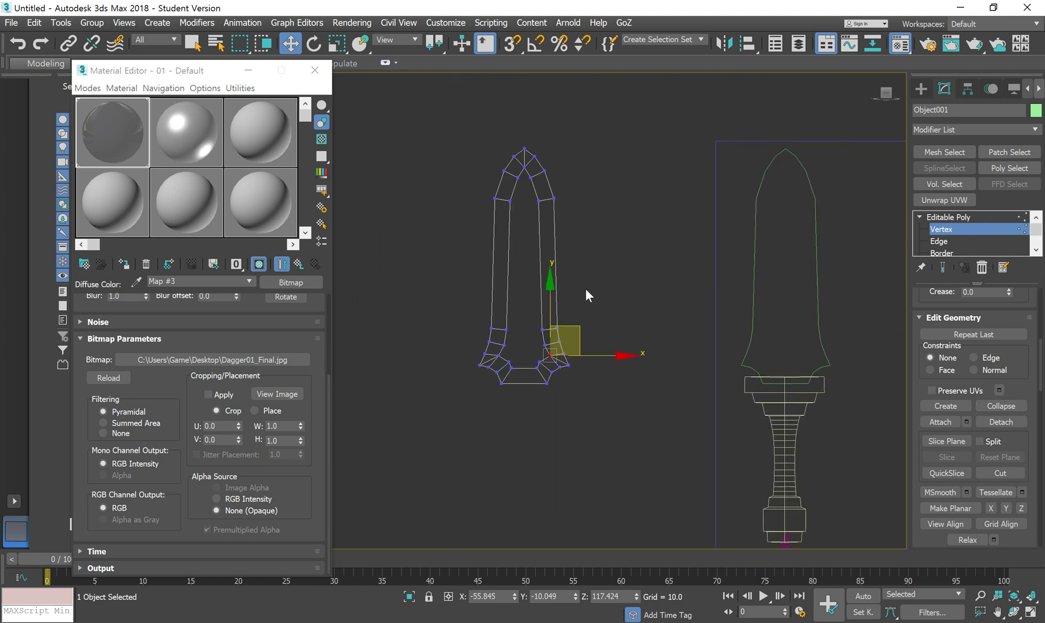
pyautogui.click(941, 218)
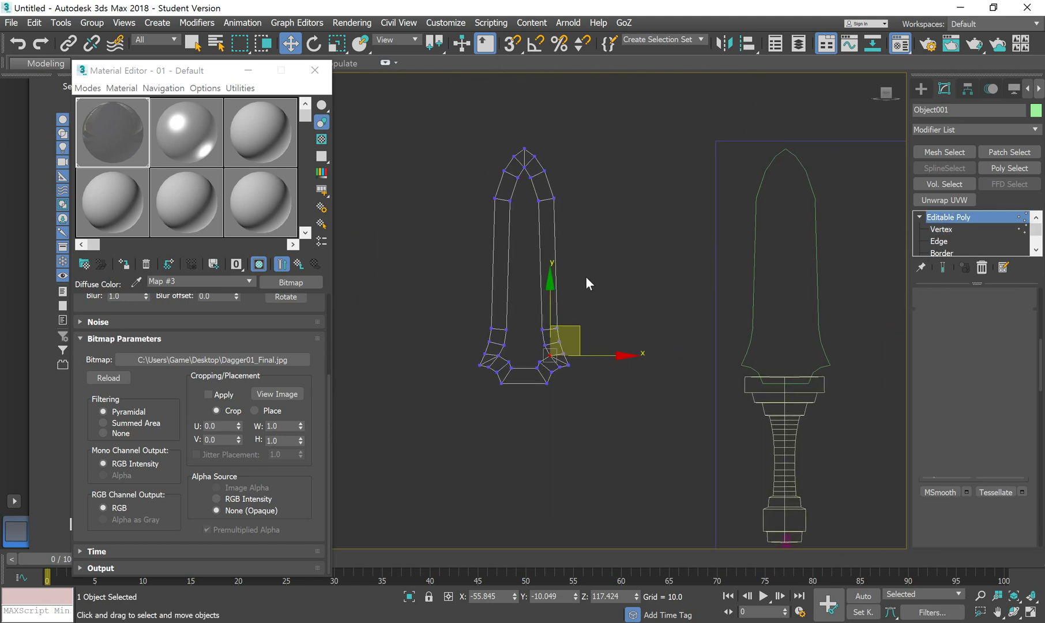
pyautogui.rightClick(625, 244)
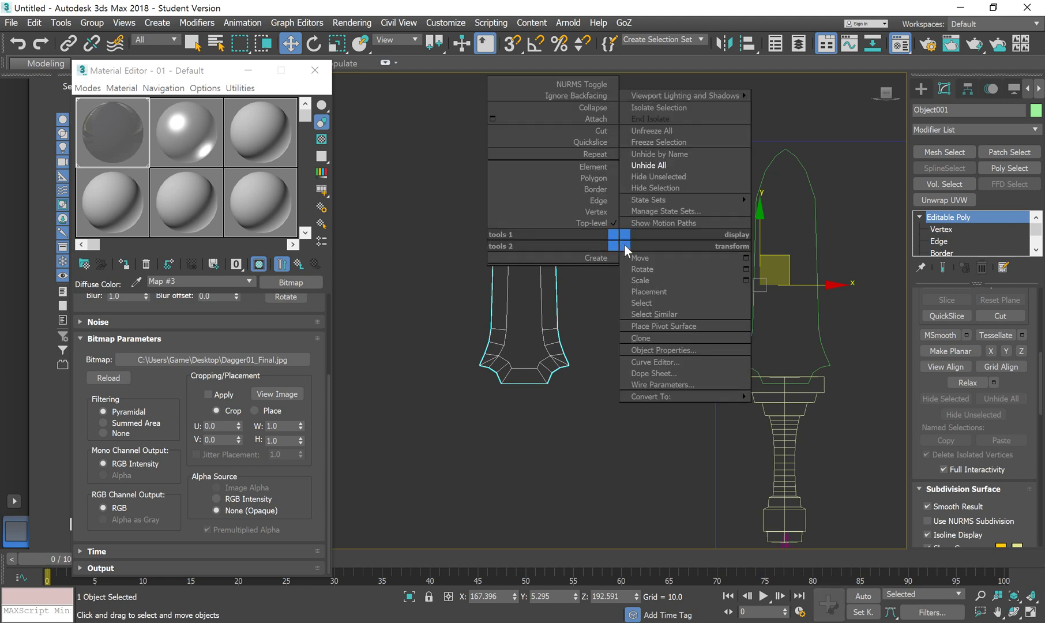
pyautogui.click(649, 165)
pyautogui.press('F3')
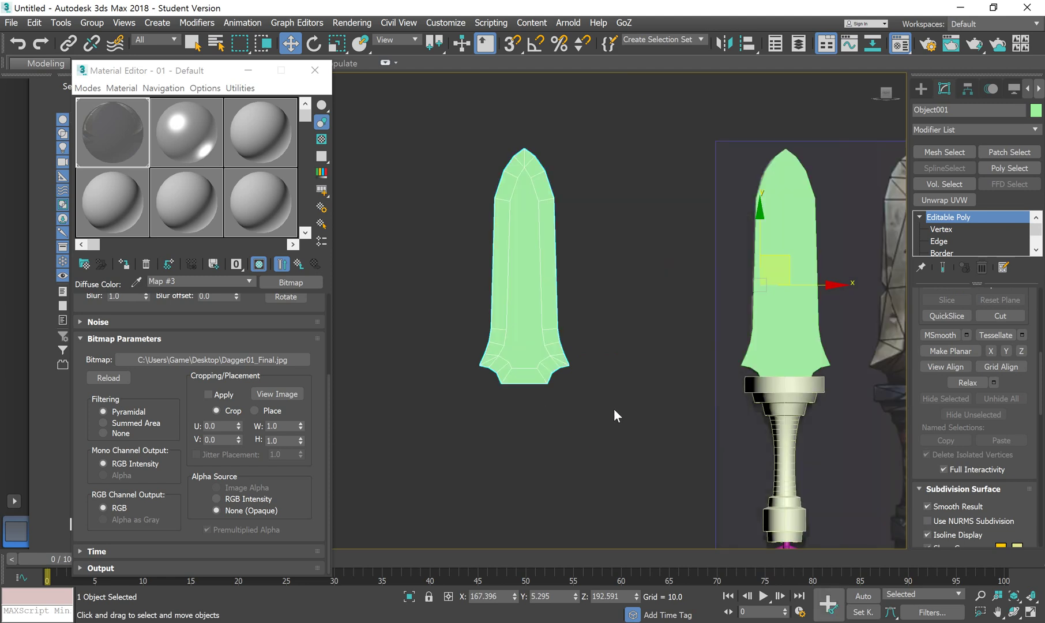
# Move the inset cloned blade about 93 units farther left, away from the dagger and its reference image.
pyautogui.moveTo(615, 410); pyautogui.dragTo(573, 428, button='middle')
pyautogui.moveTo(604, 358); pyautogui.dragTo(531, 347, button='middle')
pyautogui.moveTo(705, 342); pyautogui.dragTo(635, 404, button='middle')
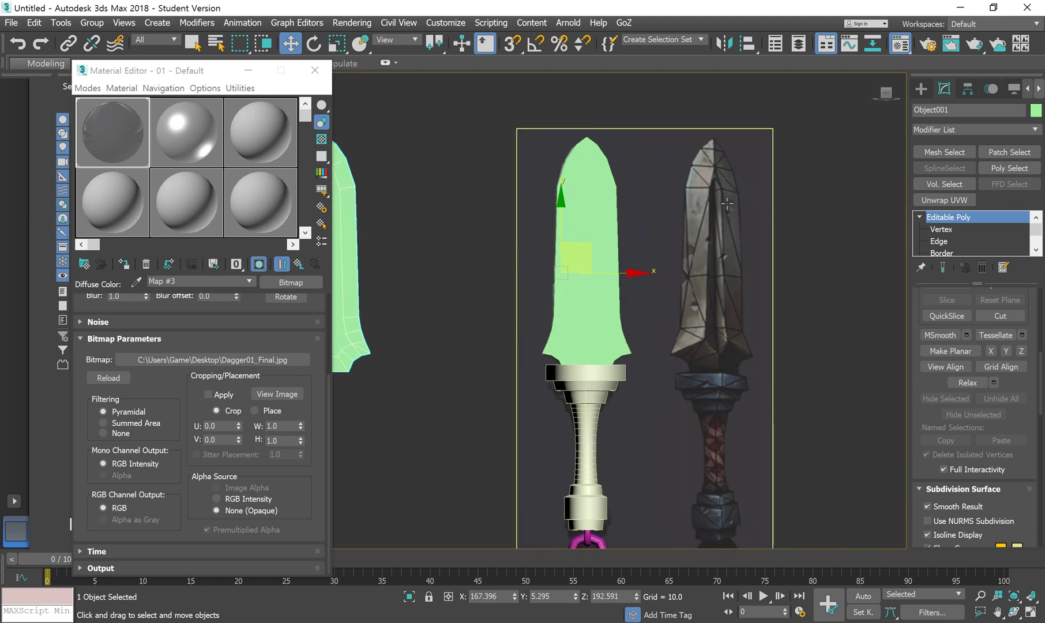
pyautogui.moveTo(465, 379); pyautogui.dragTo(531, 302, button='middle')
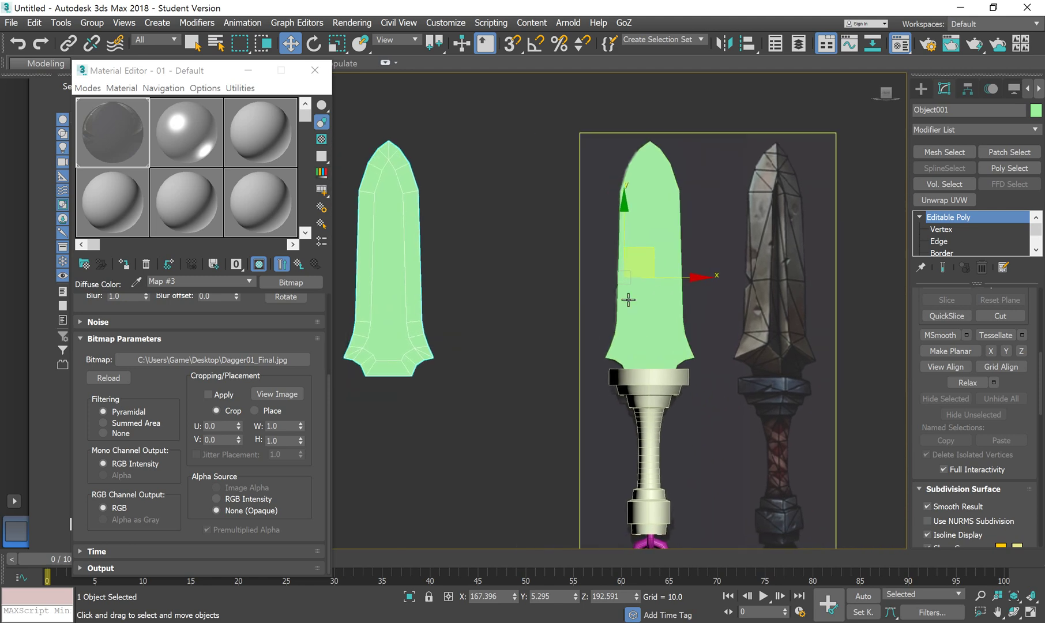
pyautogui.click(563, 288)
pyautogui.click(430, 274)
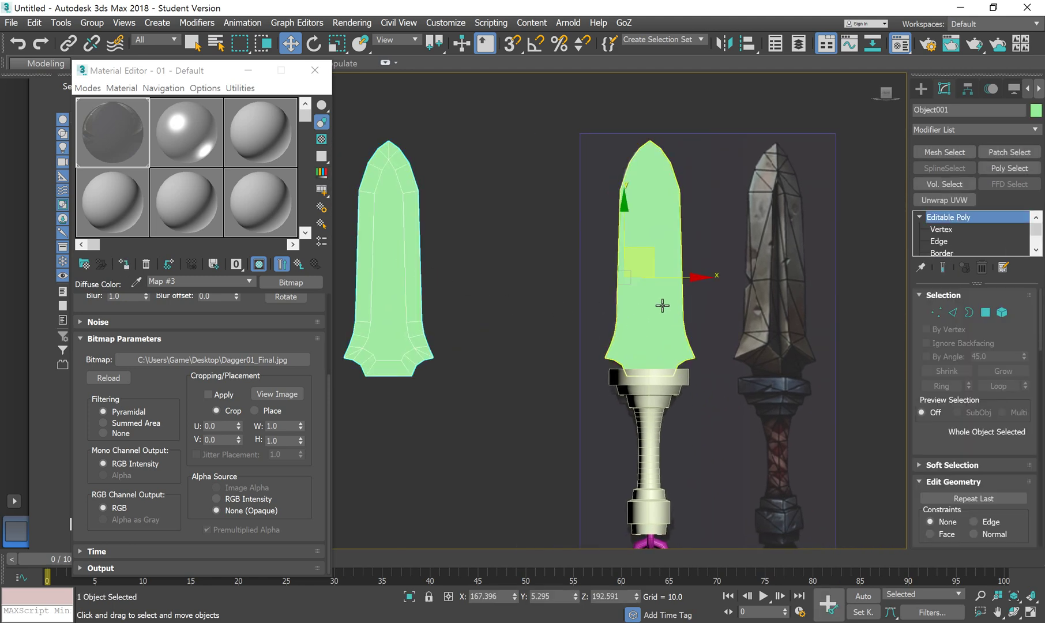
pyautogui.moveTo(682, 276); pyautogui.dragTo(593, 250)
pyautogui.scroll(-3, 546, 315)
pyautogui.moveTo(546, 315); pyautogui.dragTo(569, 316, button='middle')
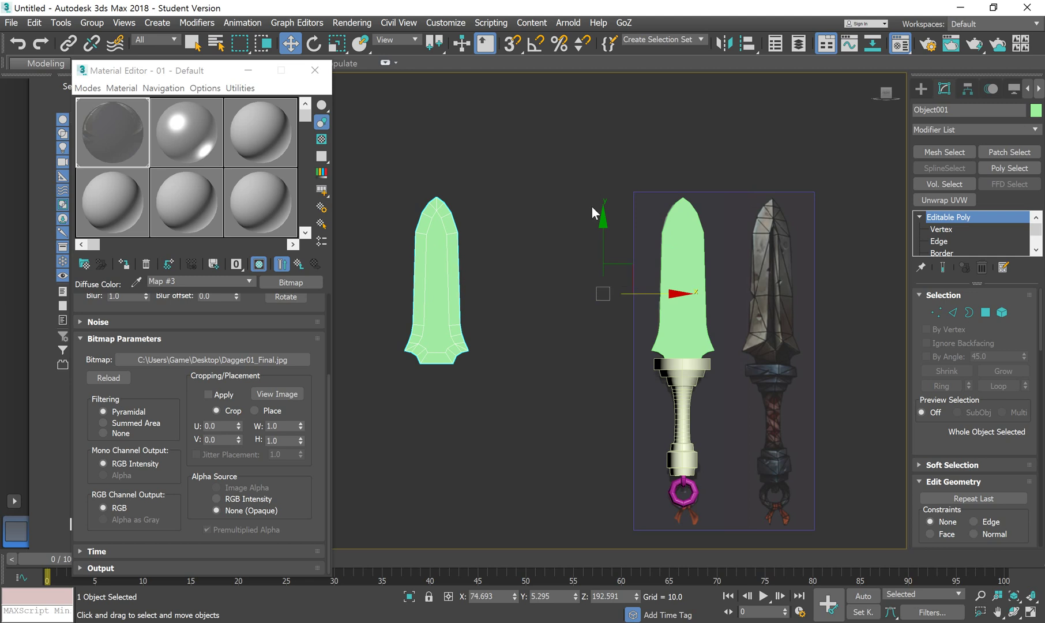
# Center the inset cloned blade's pivot on its own geometry, then return to the modifier settings and deselect the blade.
pyautogui.click(968, 91)
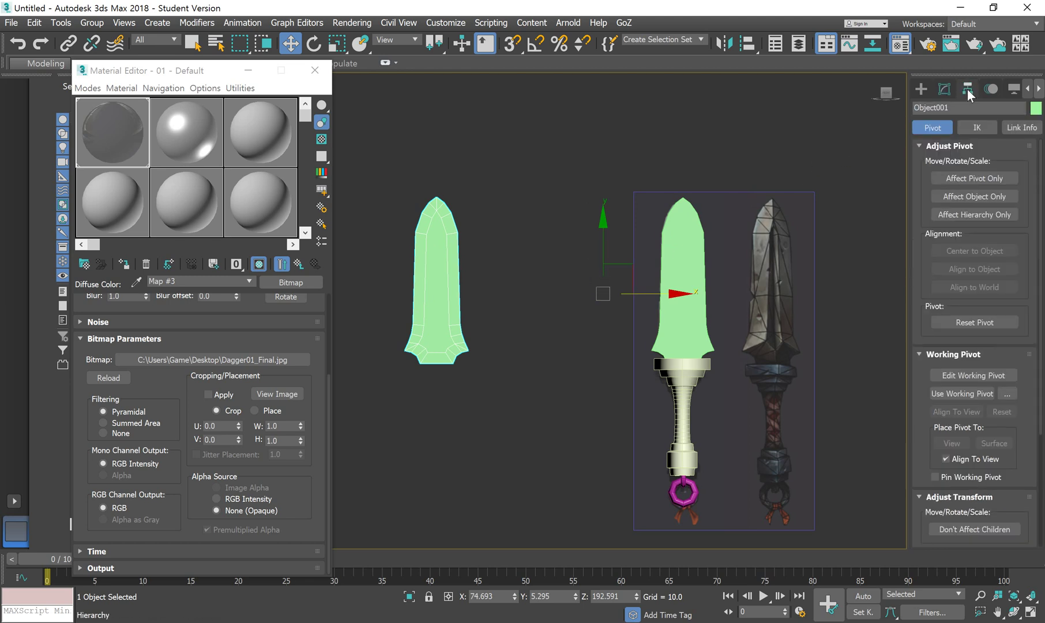
pyautogui.click(957, 180)
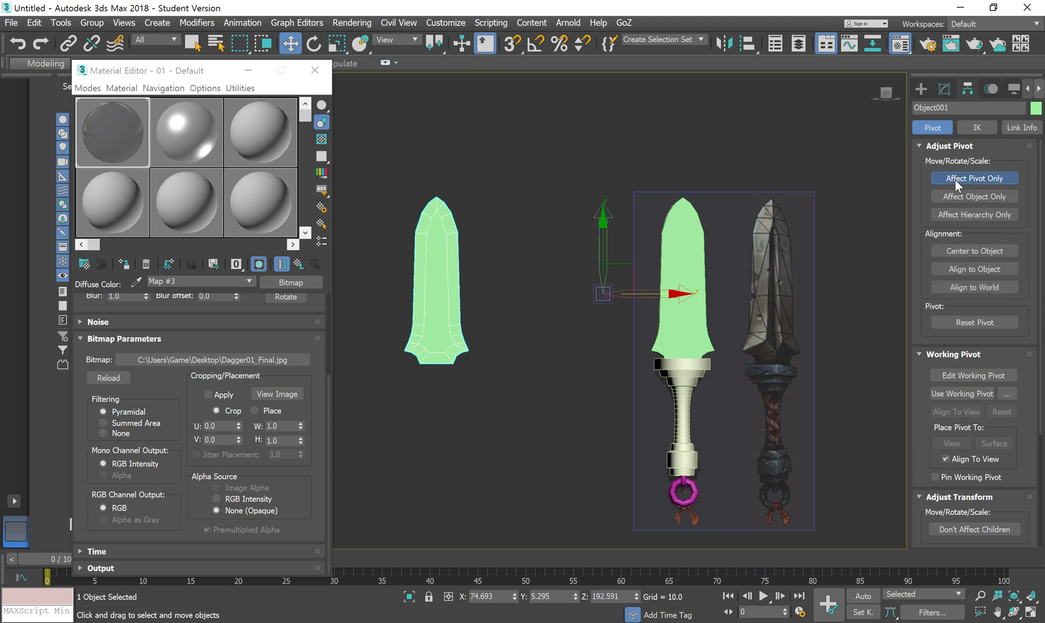
pyautogui.click(975, 255)
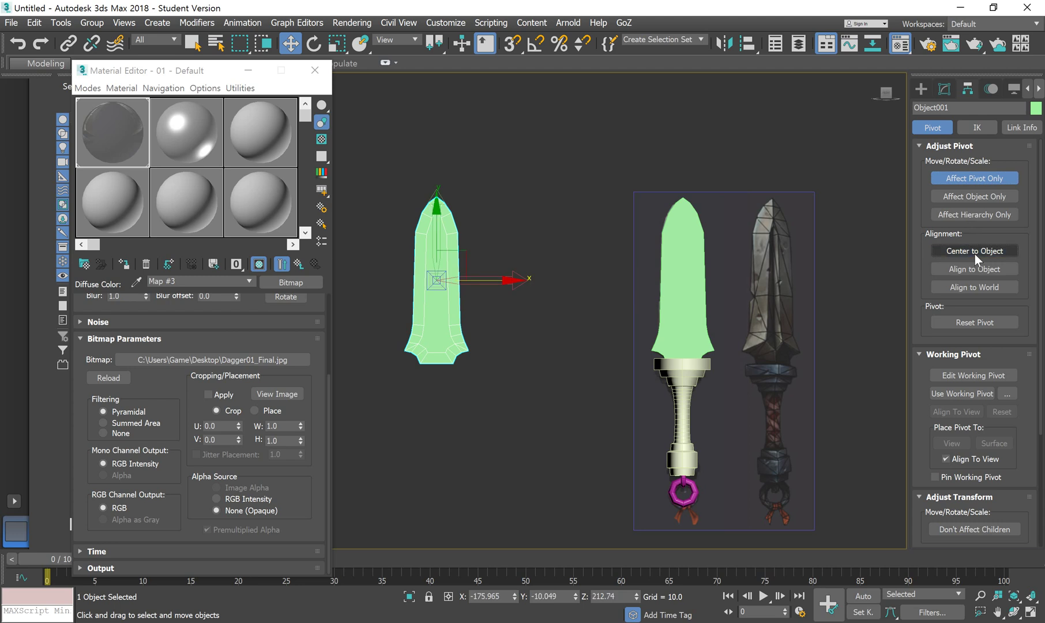
pyautogui.click(943, 89)
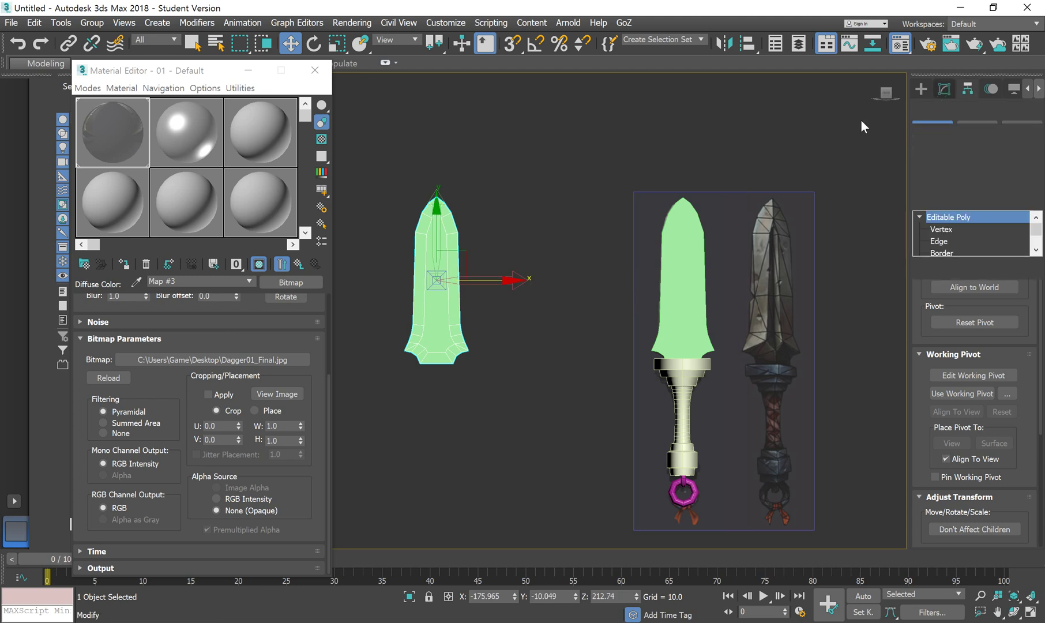
pyautogui.click(531, 233)
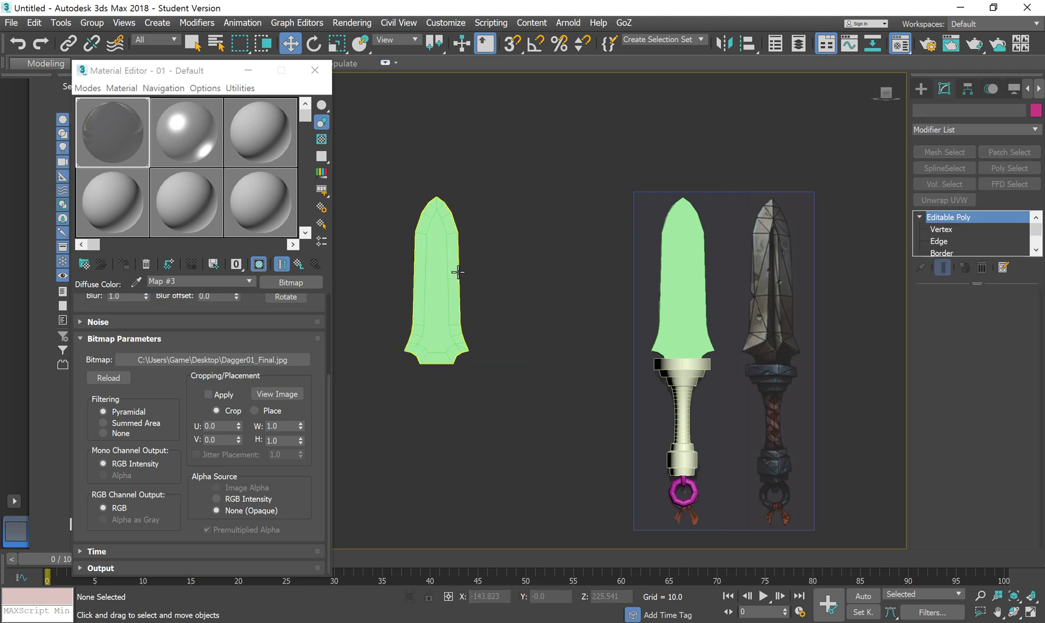
# Move the inset cloned blade horizontally over the textured dagger's blade in the reference image, to about X 328.5.
pyautogui.click(446, 256)
pyautogui.moveTo(490, 280); pyautogui.dragTo(815, 285)
pyautogui.moveTo(802, 305); pyautogui.dragTo(450, 292, button='middle')
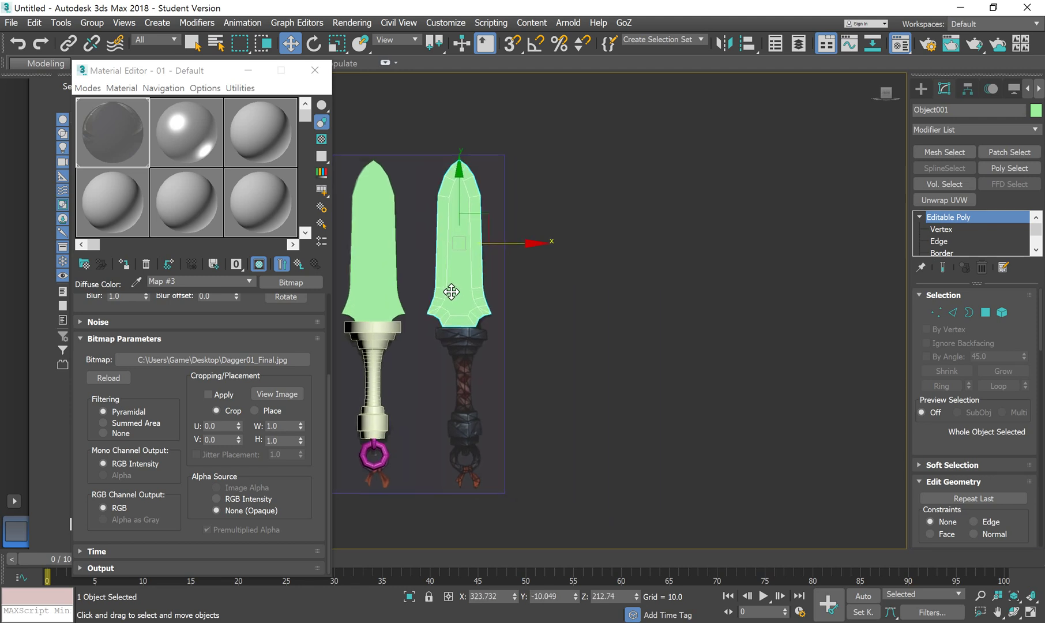
pyautogui.scroll(3, 497, 334)
pyautogui.moveTo(601, 293); pyautogui.dragTo(606, 292)
pyautogui.scroll(5, 560, 309)
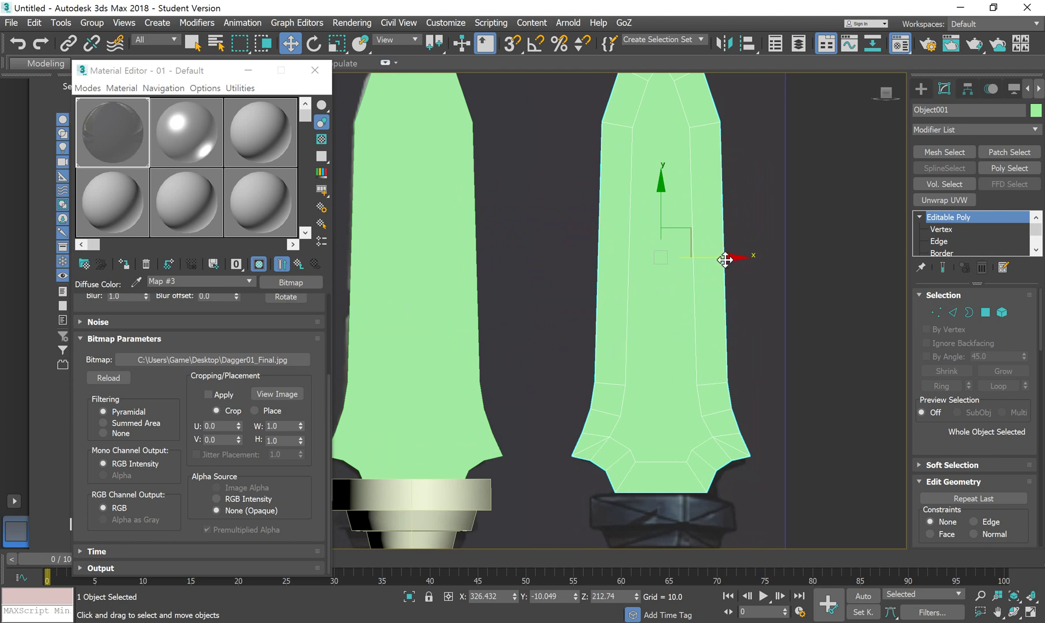
pyautogui.moveTo(726, 261); pyautogui.dragTo(737, 262)
pyautogui.scroll(-2, 640, 335)
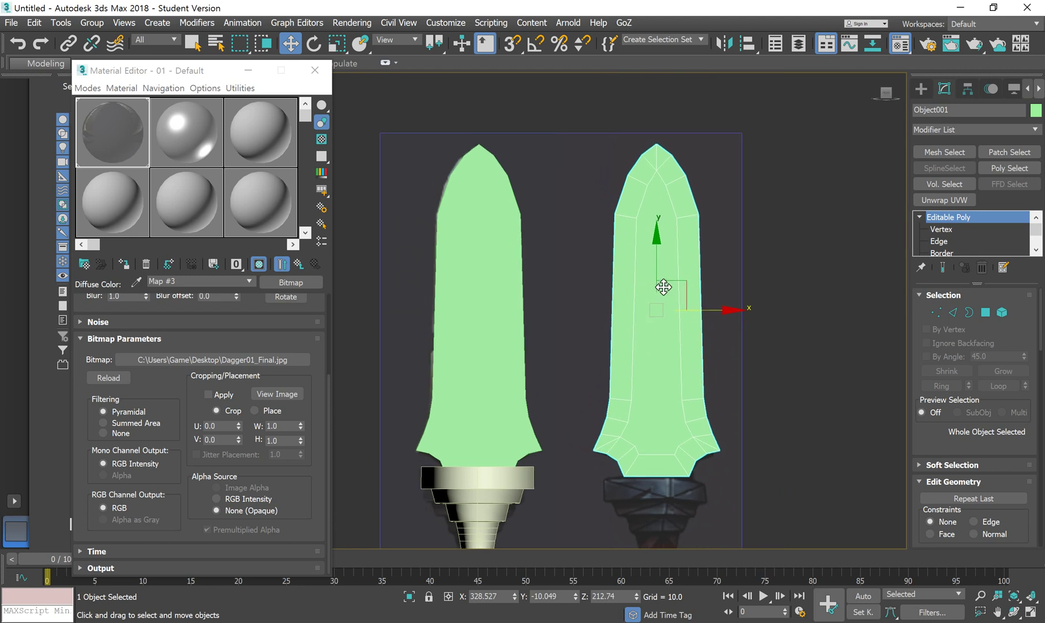
pyautogui.moveTo(728, 308); pyautogui.dragTo(697, 315)
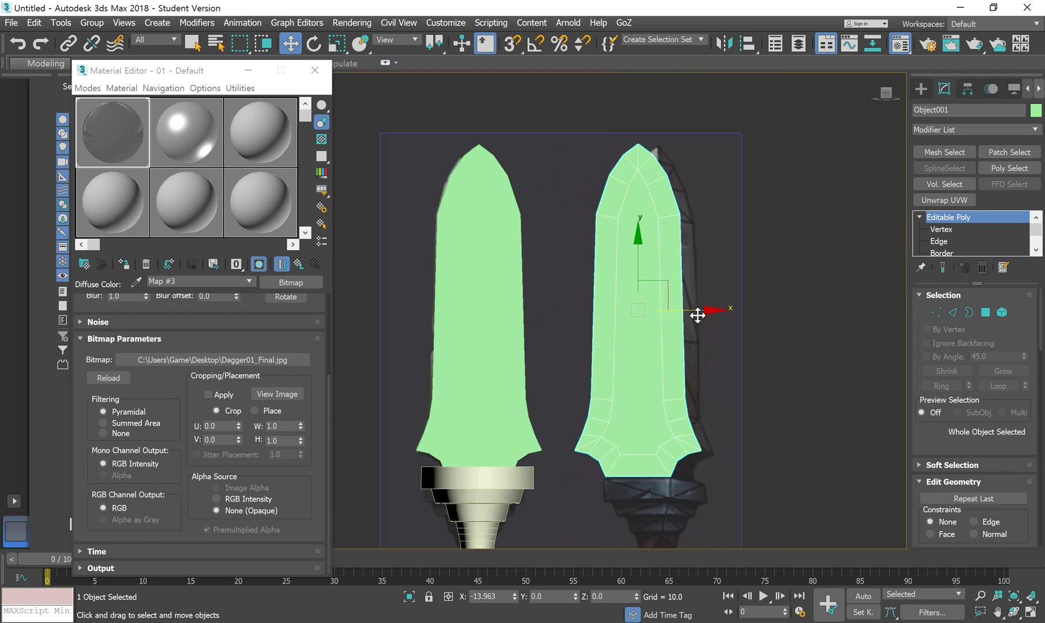
pyautogui.rightClick(698, 316)
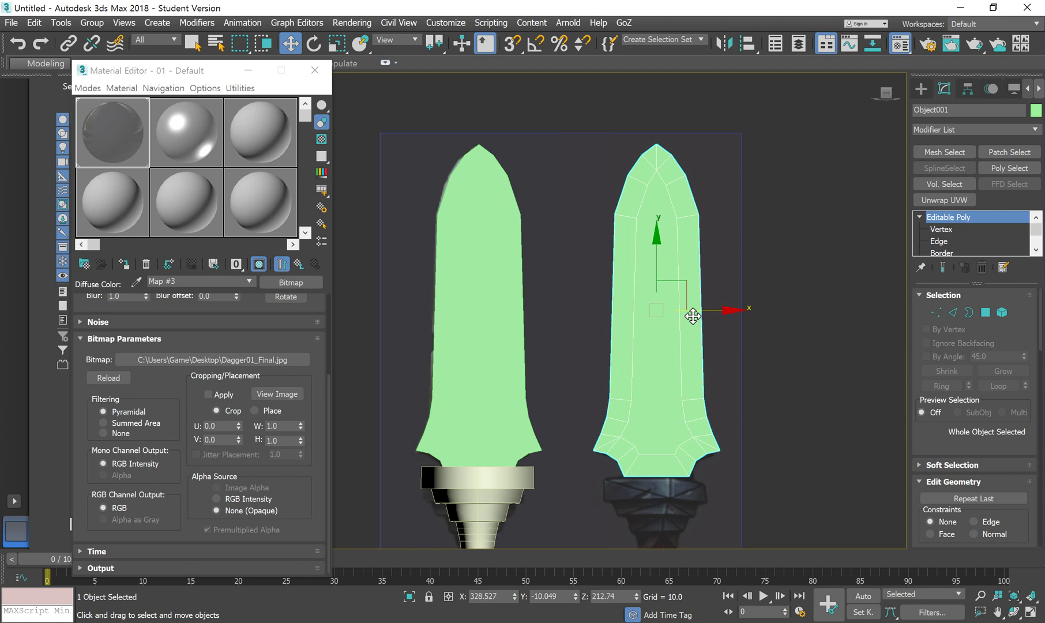
# Make the cloned blade see-through and nudge it to about X 330.7 to align it with the reference blade.
pyautogui.scroll(2, 665, 317)
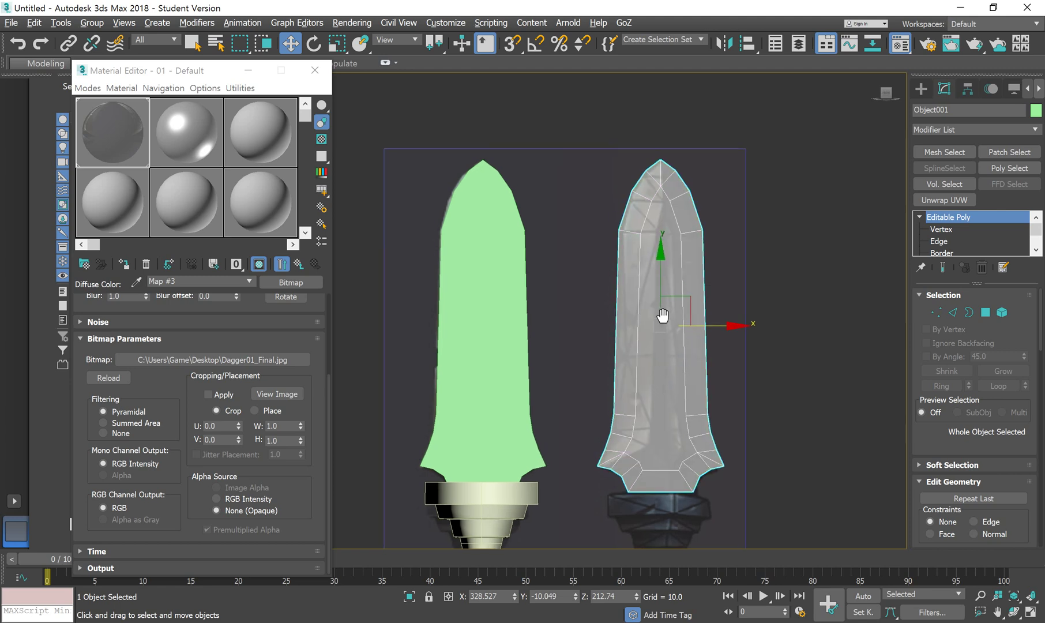
pyautogui.scroll(2, 660, 267)
pyautogui.scroll(-1, 679, 242)
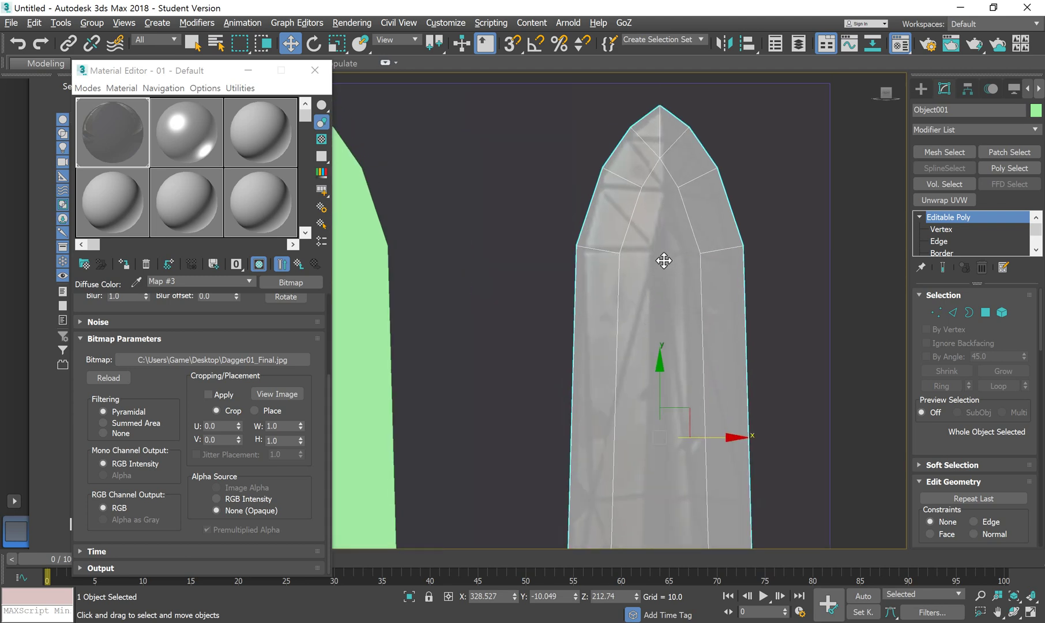
pyautogui.scroll(1, 649, 264)
pyautogui.scroll(-1, 661, 286)
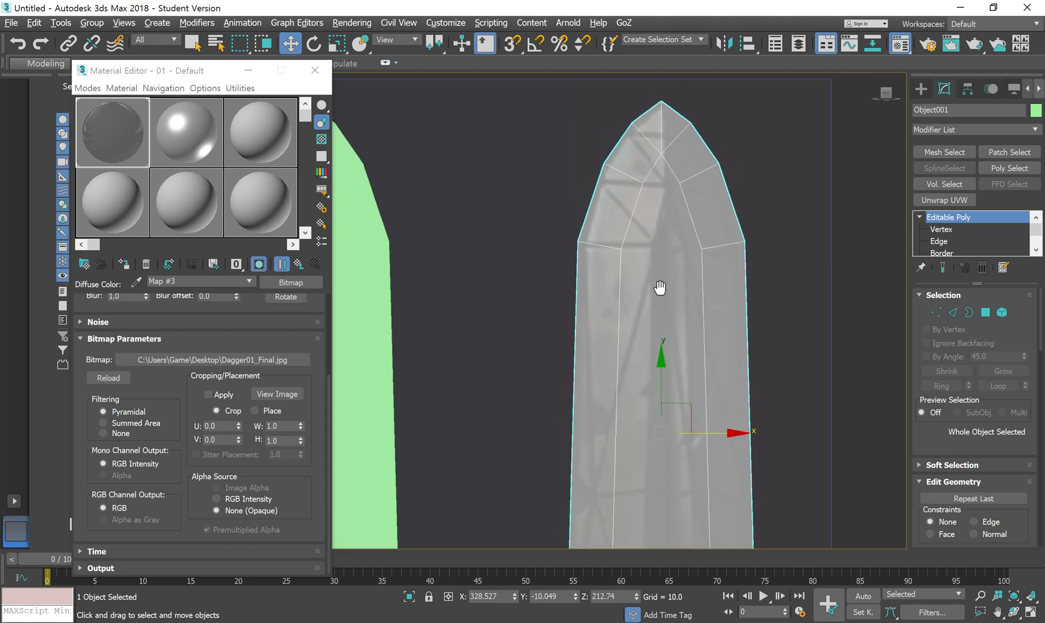
pyautogui.moveTo(661, 287); pyautogui.dragTo(655, 317, button='middle')
pyautogui.scroll(-3, 705, 271)
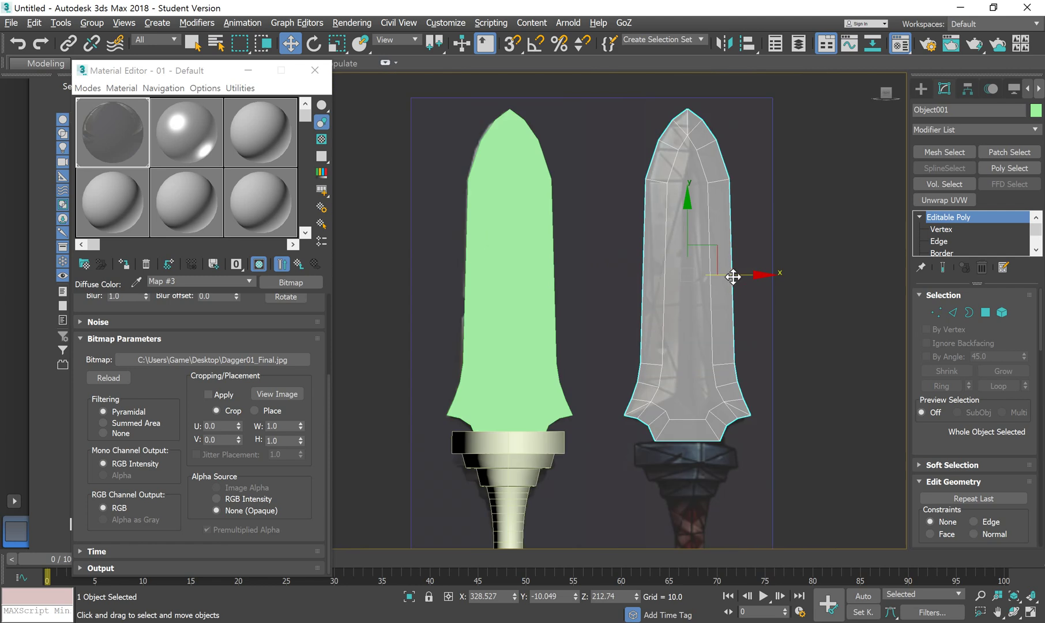
pyautogui.moveTo(739, 275); pyautogui.dragTo(737, 275)
# Lower the cloned blade's three inner tip vertices, then lower the inner shoulder pair about 11 units toward the reference ridge lines.
pyautogui.moveTo(717, 227); pyautogui.dragTo(690, 290, button='middle')
pyautogui.scroll(3, 683, 270)
pyautogui.click(937, 313)
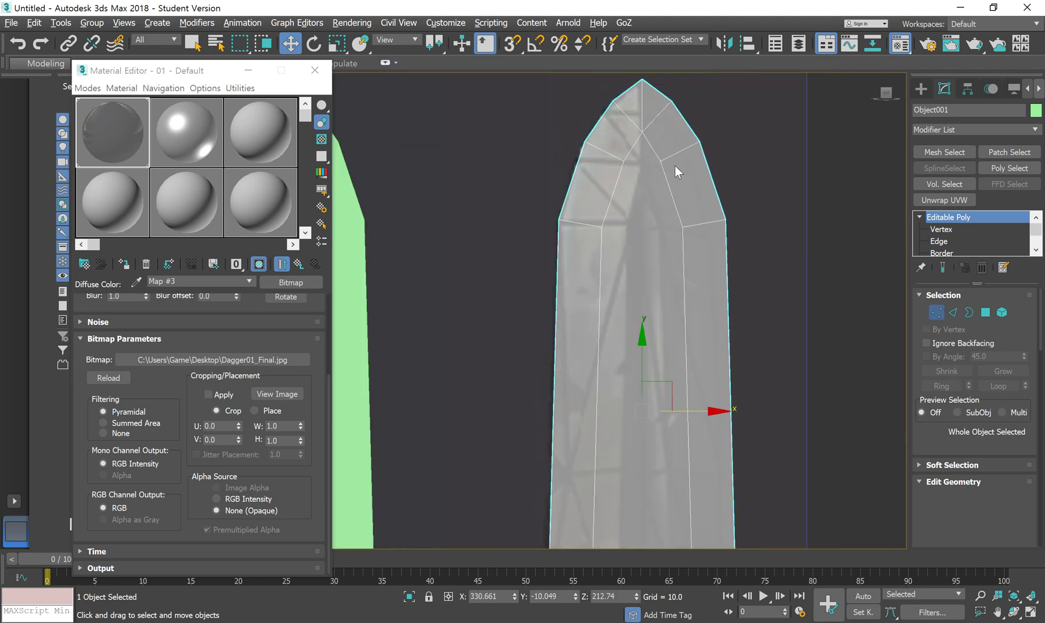
pyautogui.moveTo(652, 159); pyautogui.dragTo(669, 177)
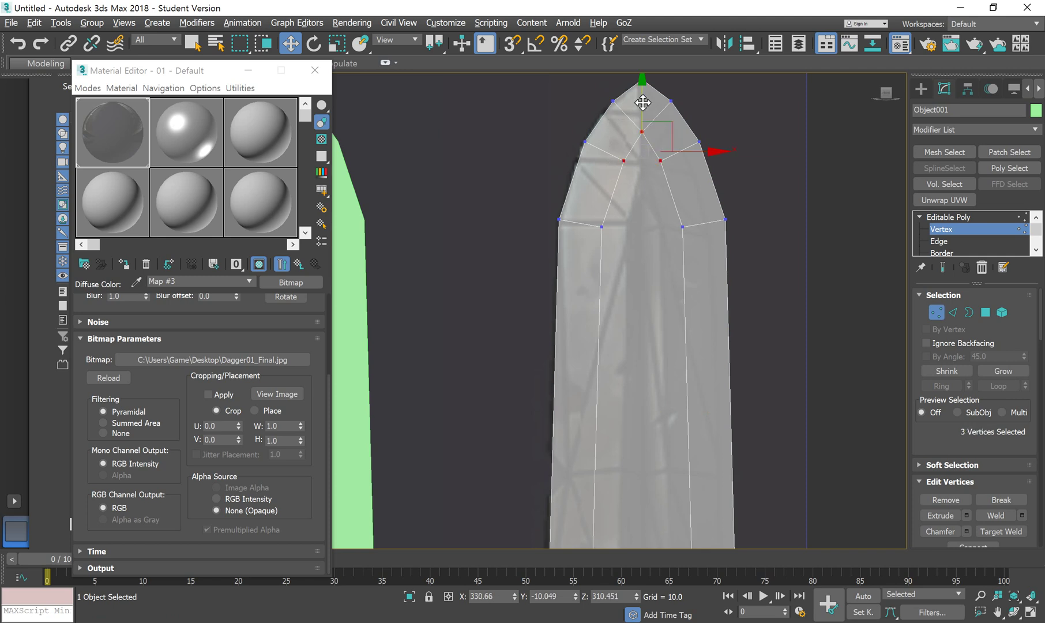
pyautogui.moveTo(644, 100); pyautogui.dragTo(646, 132)
pyautogui.moveTo(688, 247); pyautogui.dragTo(687, 247)
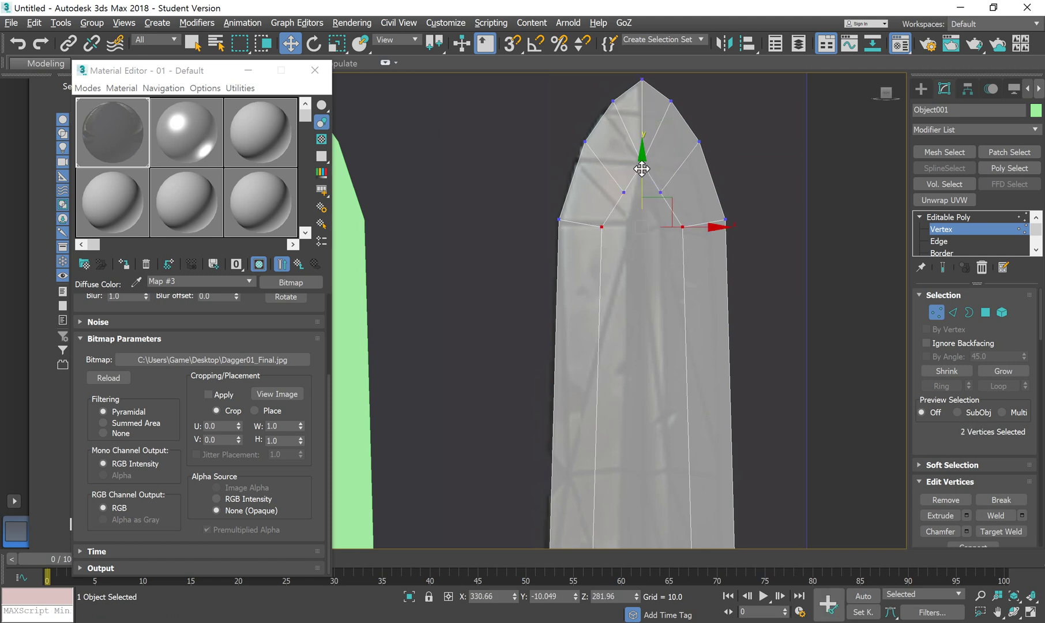
pyautogui.moveTo(642, 171); pyautogui.dragTo(644, 197)
# Scale the inner tip vertex pair and the inner shoulder pair horizontally inward to narrow the blade's central ridge.
pyautogui.scroll(4, 630, 194)
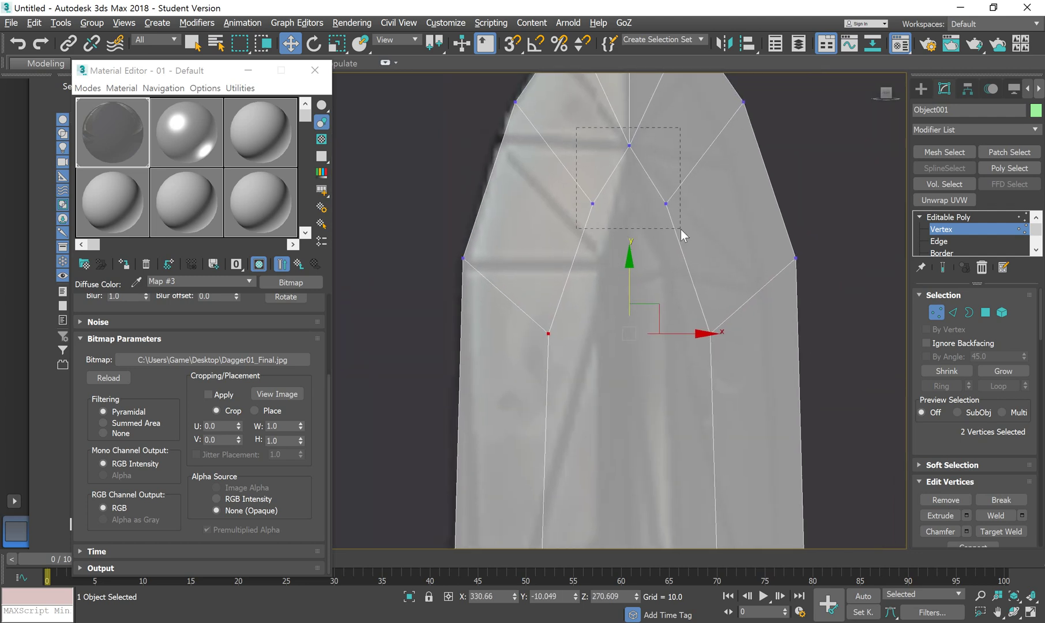
pyautogui.moveTo(681, 229); pyautogui.dragTo(682, 229)
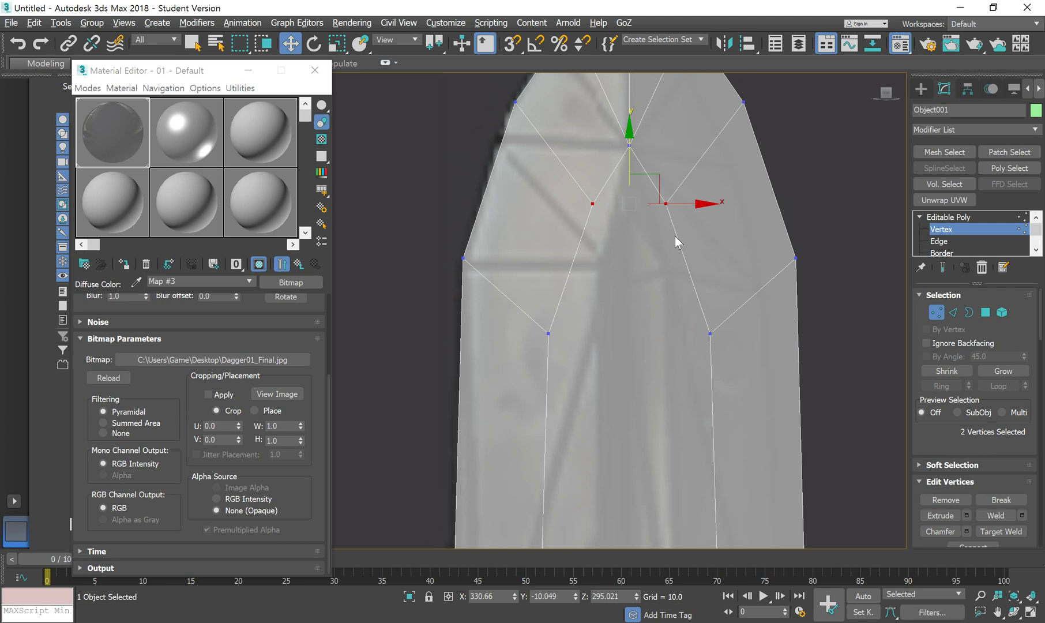
pyautogui.click(337, 42)
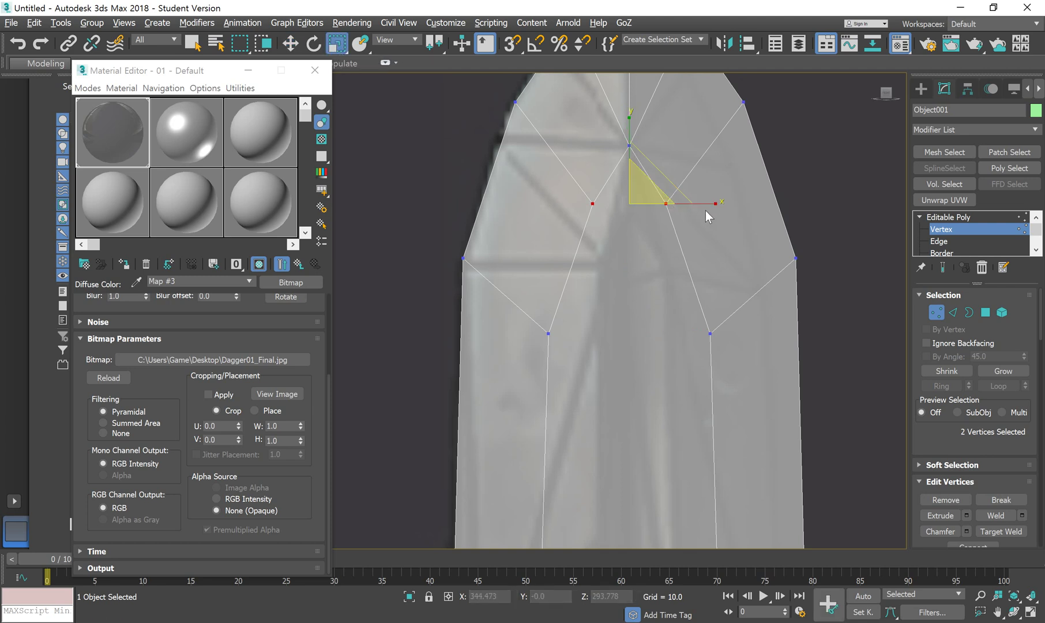
pyautogui.moveTo(710, 202); pyautogui.dragTo(692, 209)
pyautogui.moveTo(753, 377); pyautogui.dragTo(753, 377)
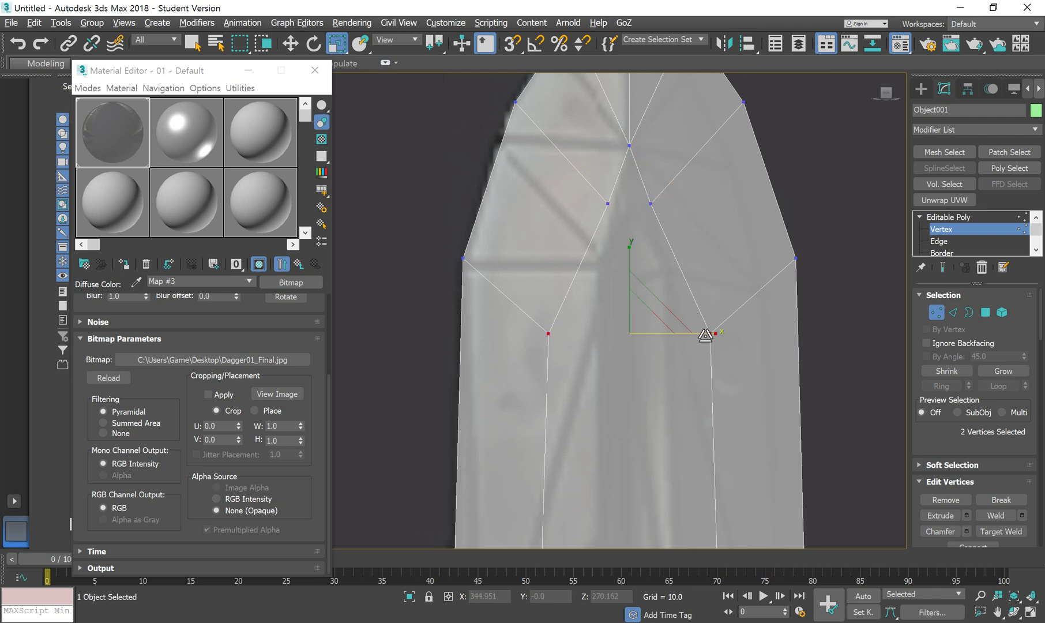
pyautogui.moveTo(707, 334); pyautogui.dragTo(668, 340)
# Scale the four inner vertices at the blade's lower flare horizontally inward to match the reference's central ridge.
pyautogui.scroll(-4, 668, 403)
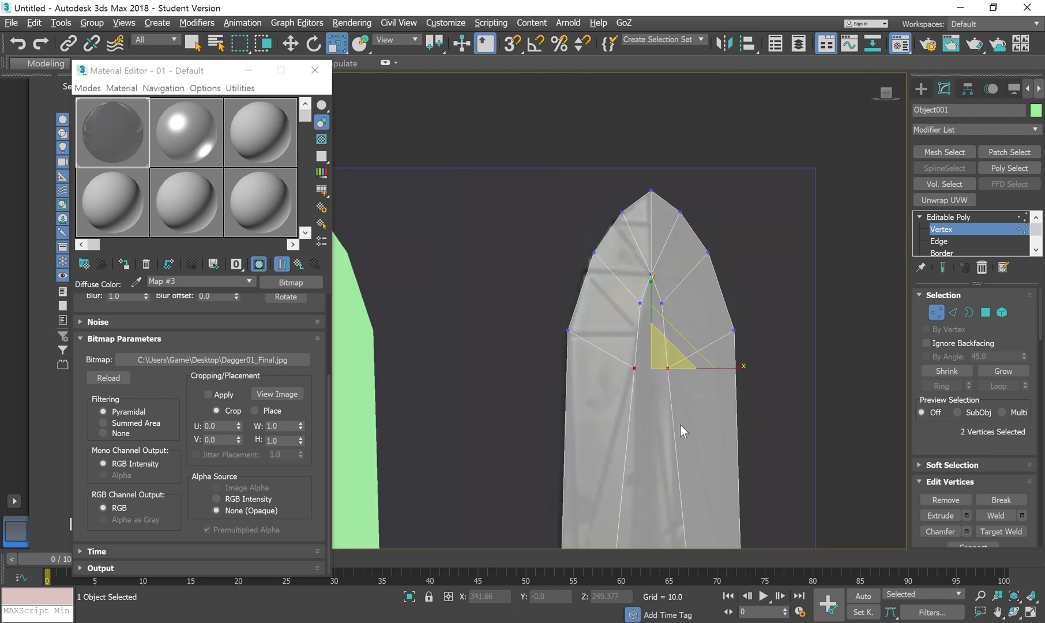
pyautogui.scroll(2, 670, 425)
pyautogui.moveTo(659, 426); pyautogui.dragTo(668, 383, button='middle')
pyautogui.scroll(3, 668, 383)
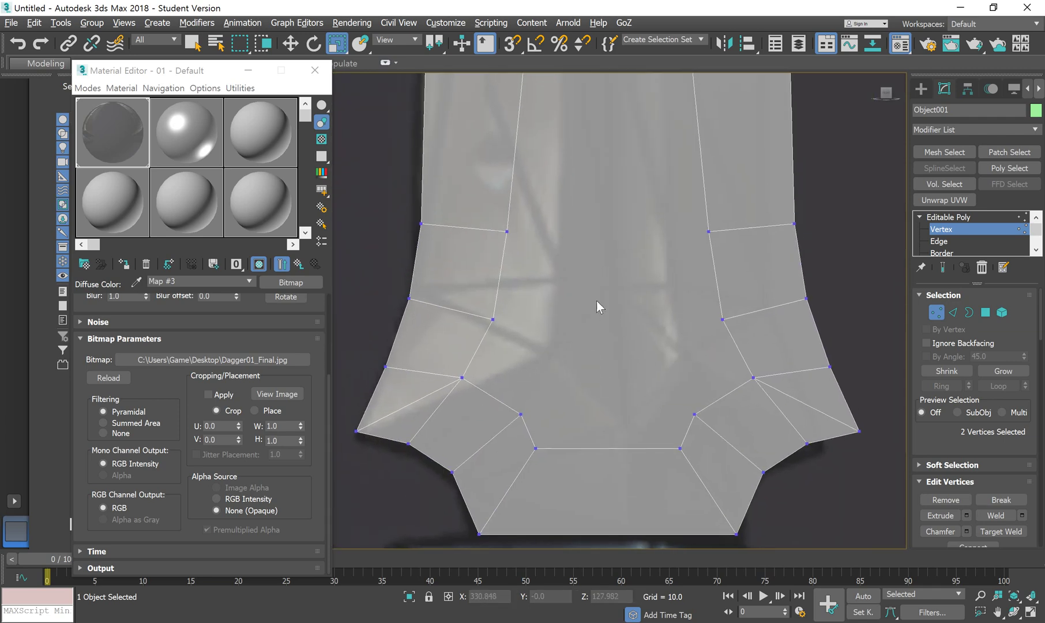
pyautogui.moveTo(736, 336); pyautogui.dragTo(751, 338)
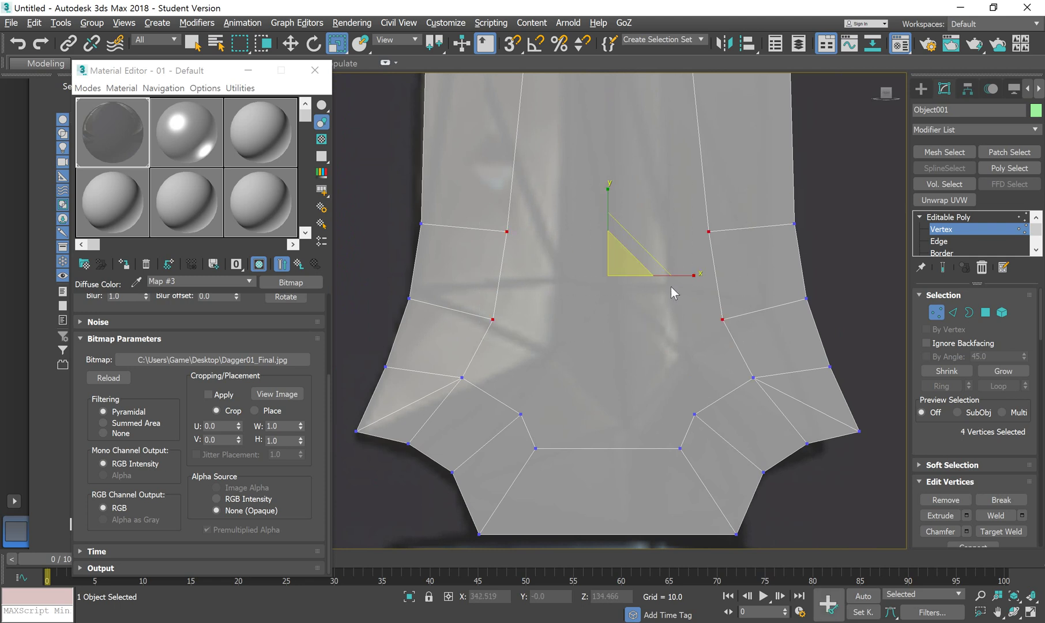
pyautogui.moveTo(683, 276); pyautogui.dragTo(658, 278)
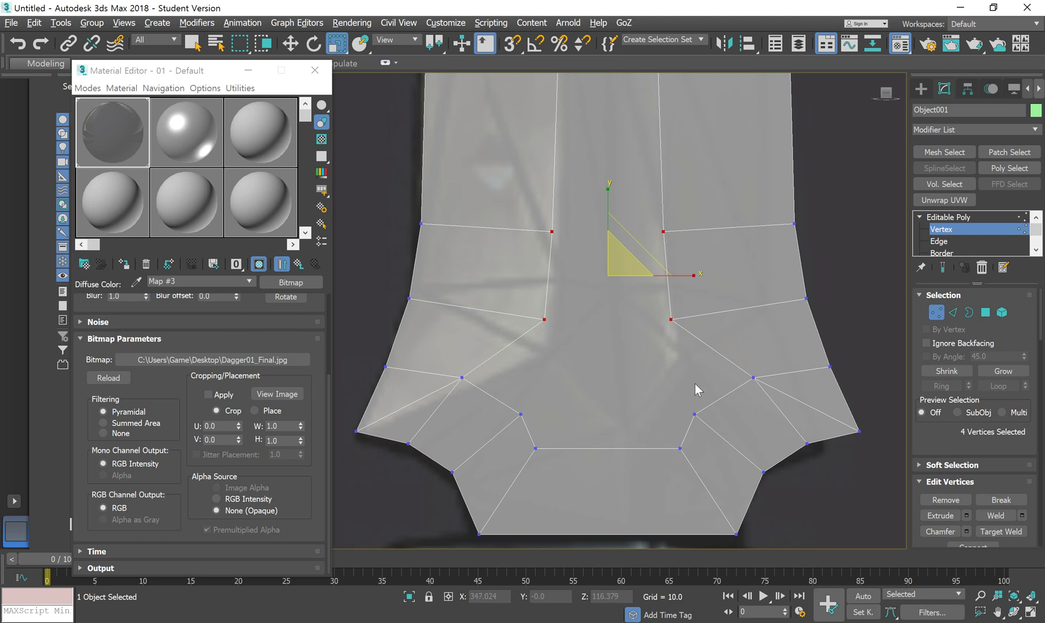
# Scale the four inner vertices nearest the blade's base edge horizontally toward the center line.
pyautogui.moveTo(696, 389); pyautogui.dragTo(458, 318, button='middle')
pyautogui.moveTo(494, 350); pyautogui.dragTo(522, 371)
pyautogui.moveTo(702, 437); pyautogui.dragTo(704, 439)
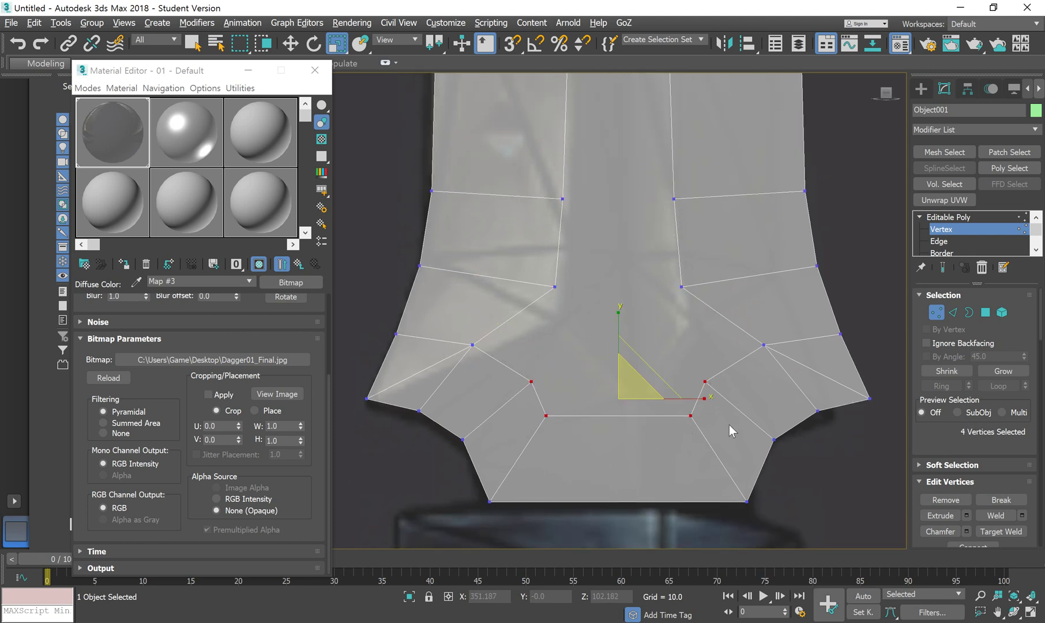
pyautogui.moveTo(695, 400); pyautogui.dragTo(612, 406)
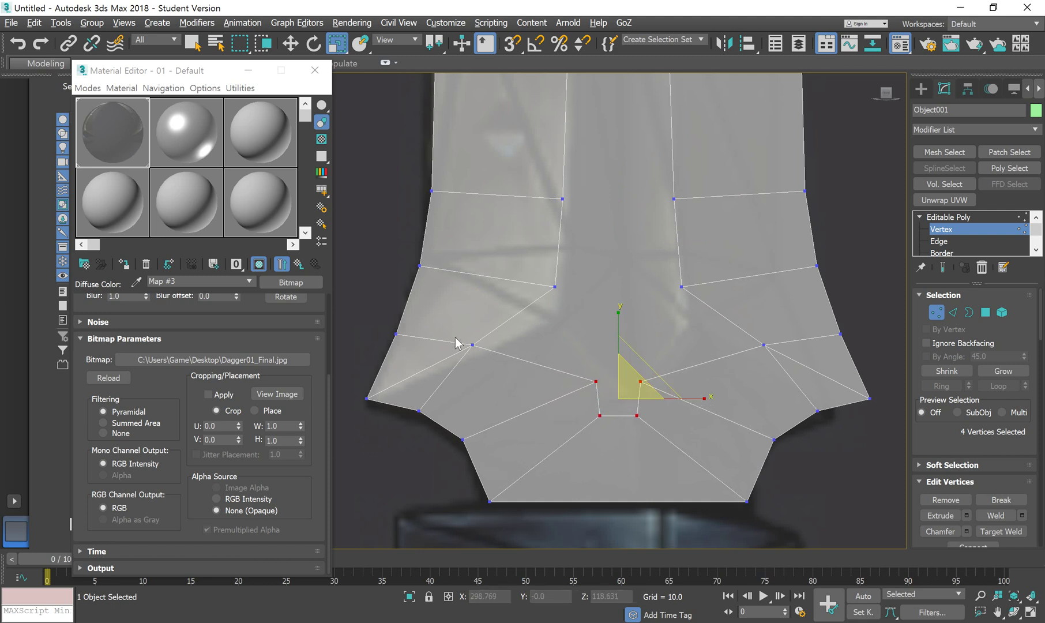
# Move the left and right inner corner vertices at the blade's base inward and slightly up to meet the central ridge's ends.
pyautogui.click(291, 43)
pyautogui.click(473, 345)
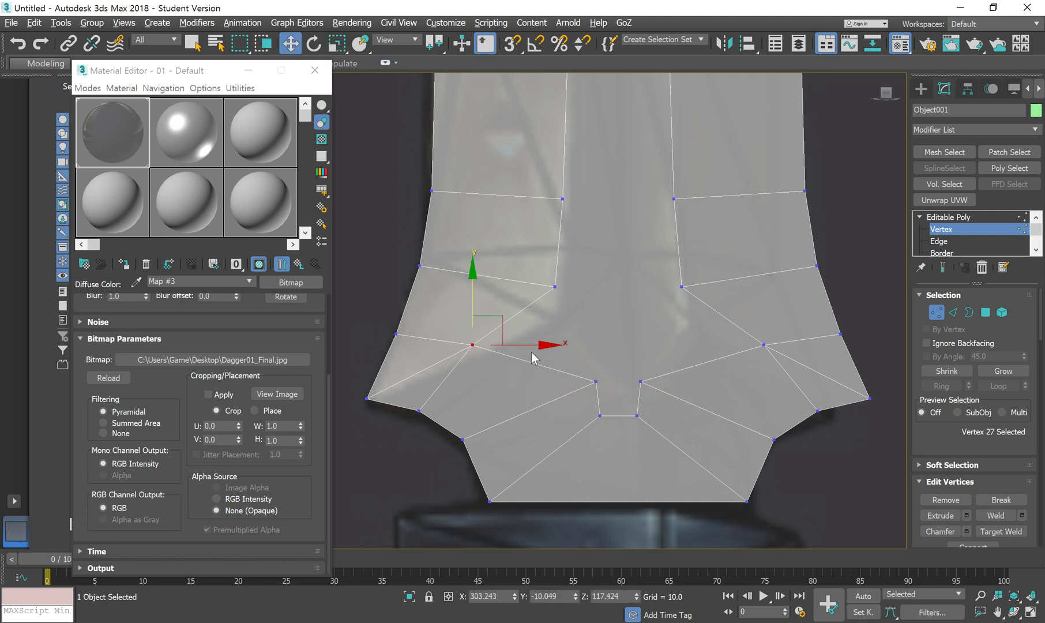
pyautogui.moveTo(504, 320); pyautogui.dragTo(577, 302)
pyautogui.click(764, 344)
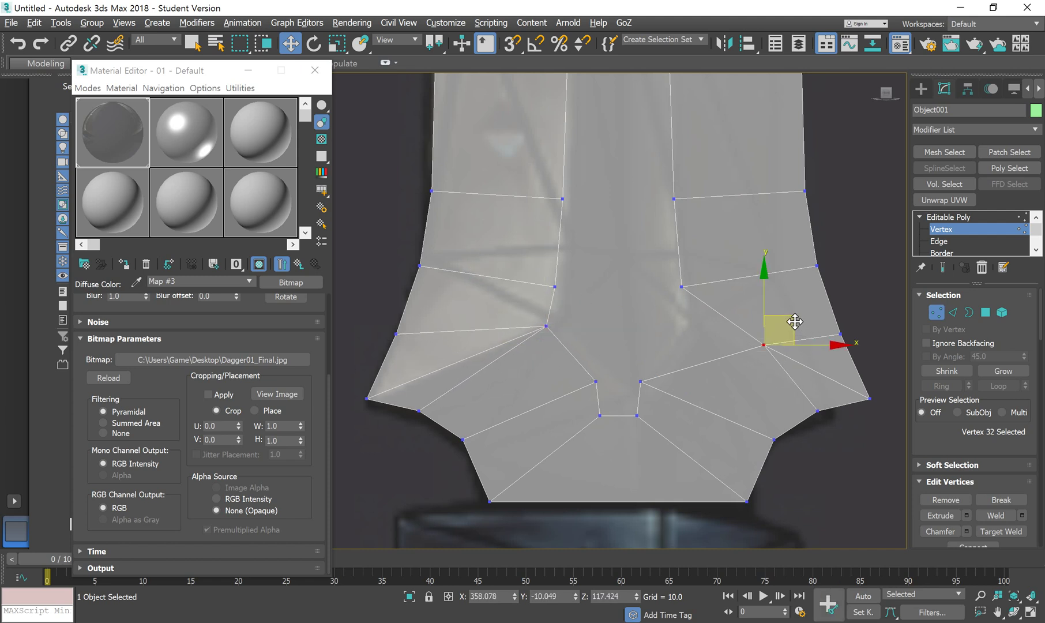
pyautogui.moveTo(789, 321); pyautogui.dragTo(719, 304)
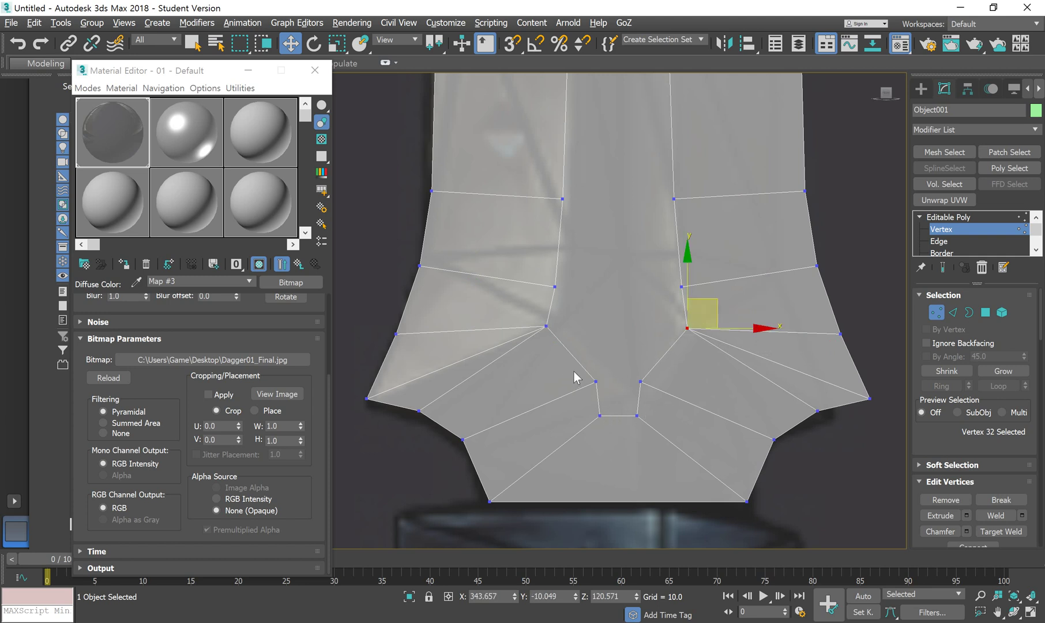
# Collapse the four central vertices near the blade's base into one and lower that vertex about 1.6 units.
pyautogui.moveTo(569, 366); pyautogui.dragTo(654, 437)
pyautogui.scroll(-4, 1019, 455)
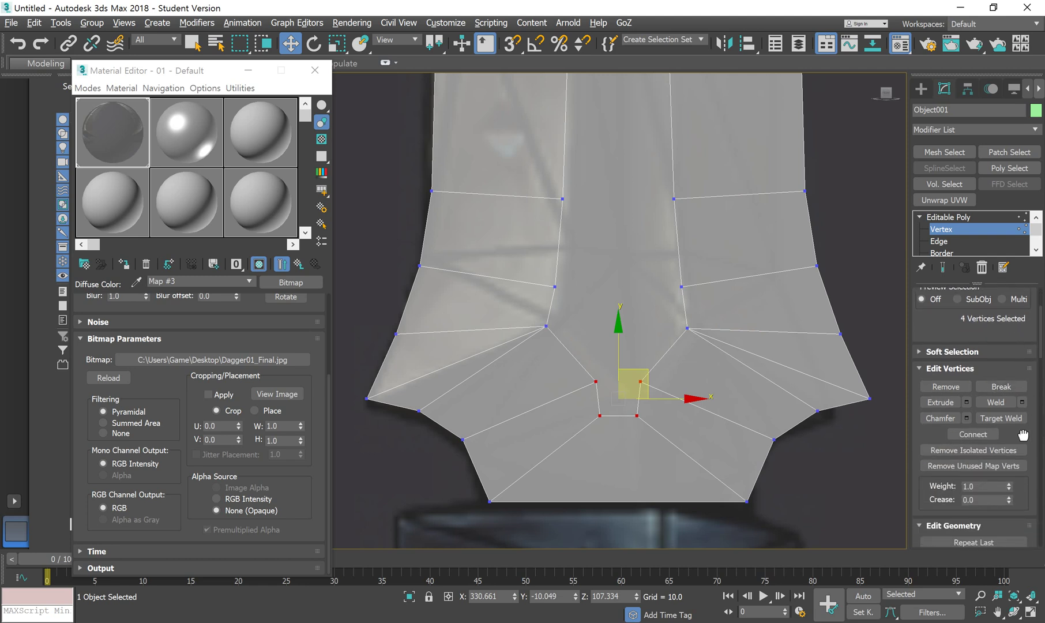
pyautogui.scroll(-4, 1031, 430)
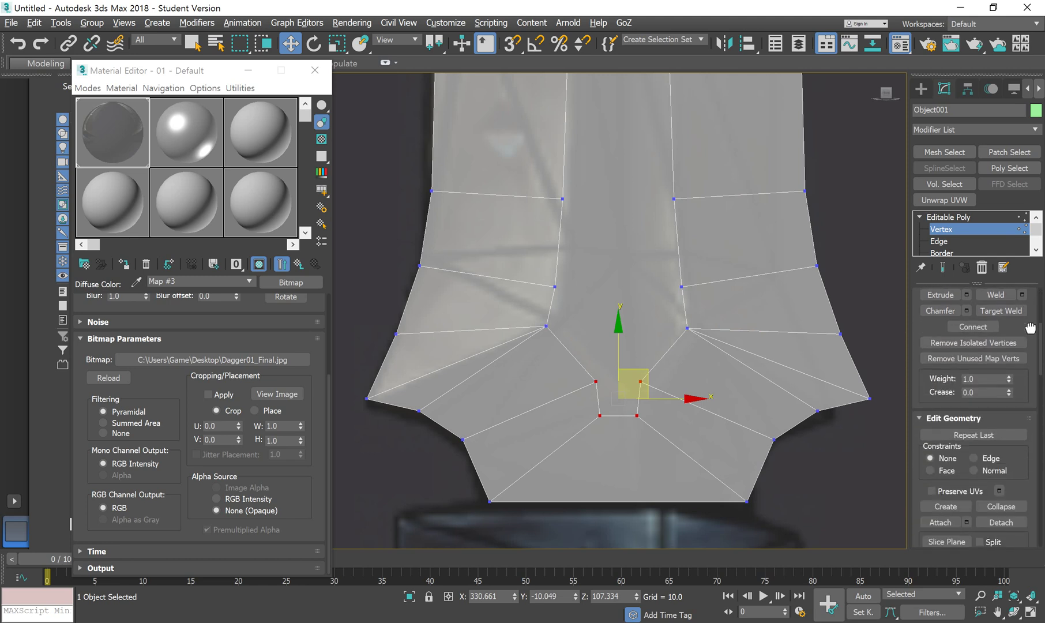
pyautogui.click(1015, 507)
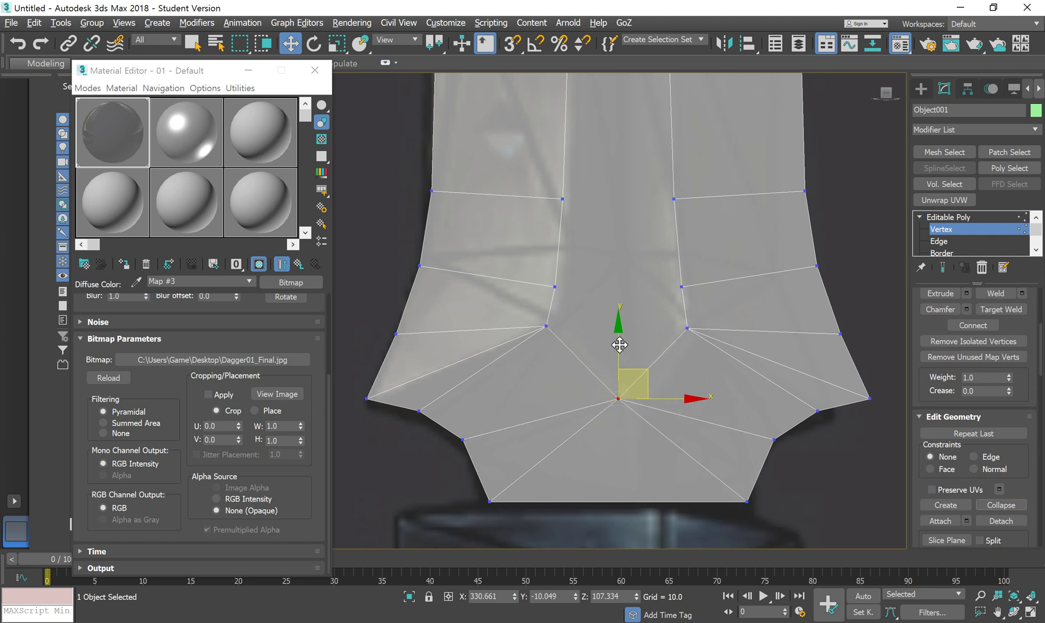
pyautogui.moveTo(621, 344); pyautogui.dragTo(619, 352)
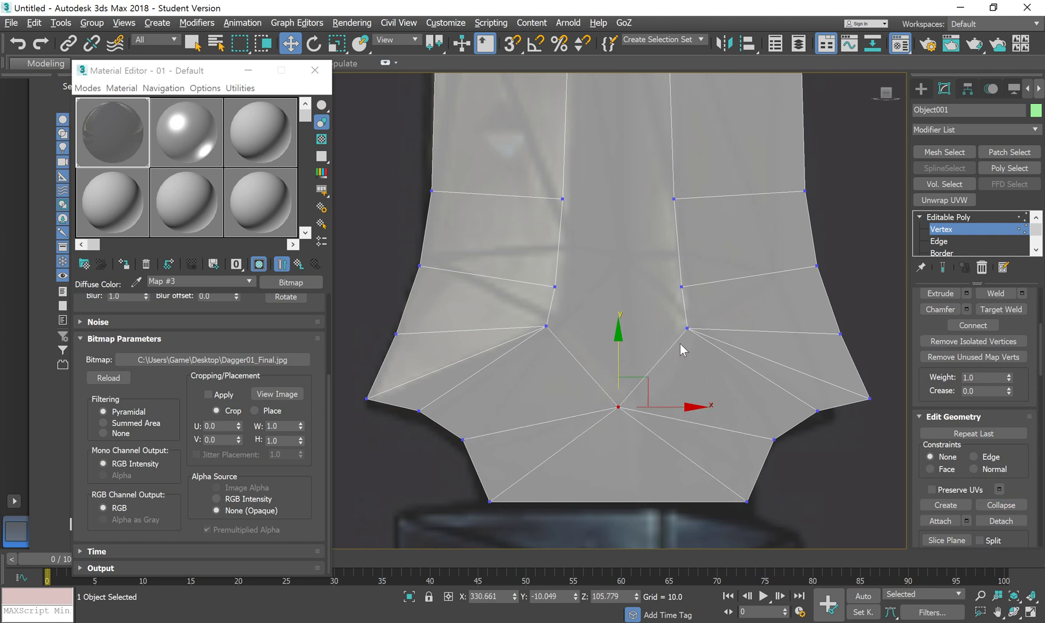
pyautogui.scroll(-4, 680, 343)
pyautogui.moveTo(661, 325); pyautogui.dragTo(640, 388, button='middle')
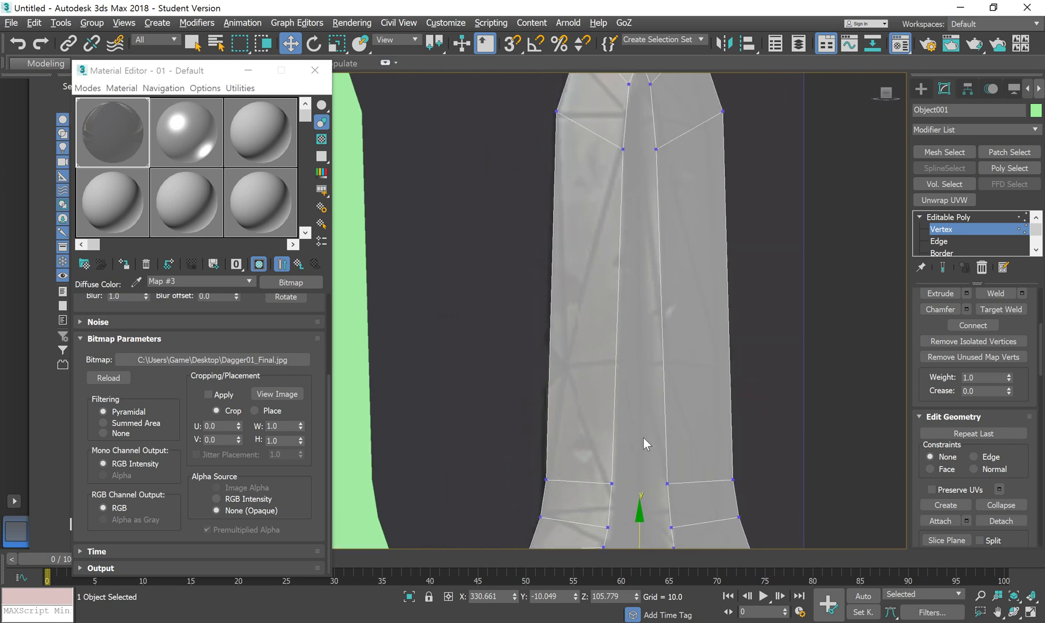
# Move the cloned blade face about 150 units along X, clear of the reference image.
pyautogui.scroll(-4, 645, 438)
pyautogui.scroll(5, 640, 413)
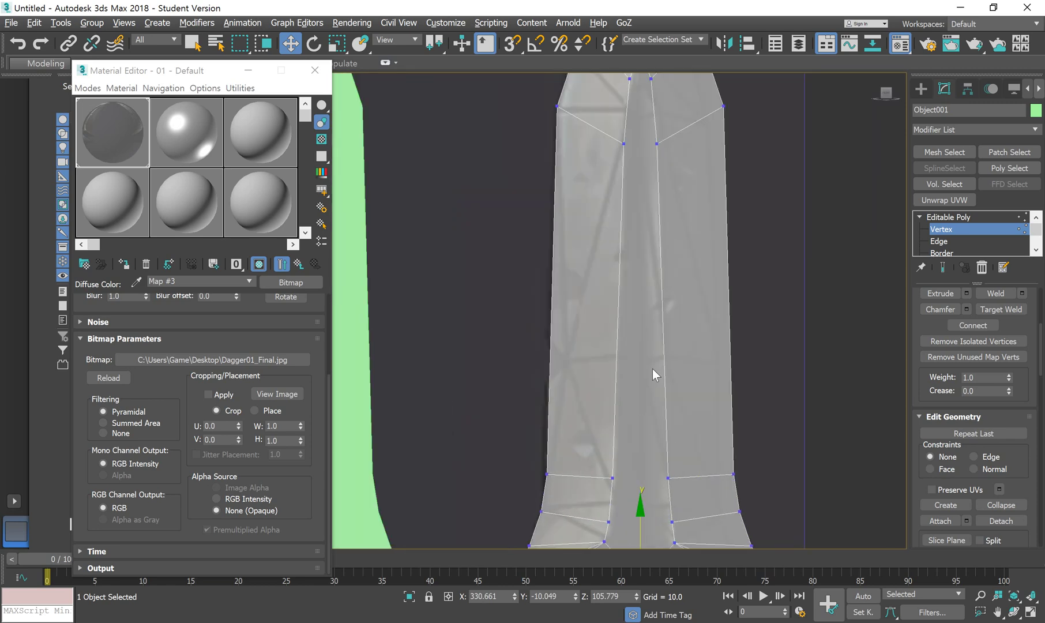
pyautogui.scroll(-5, 666, 324)
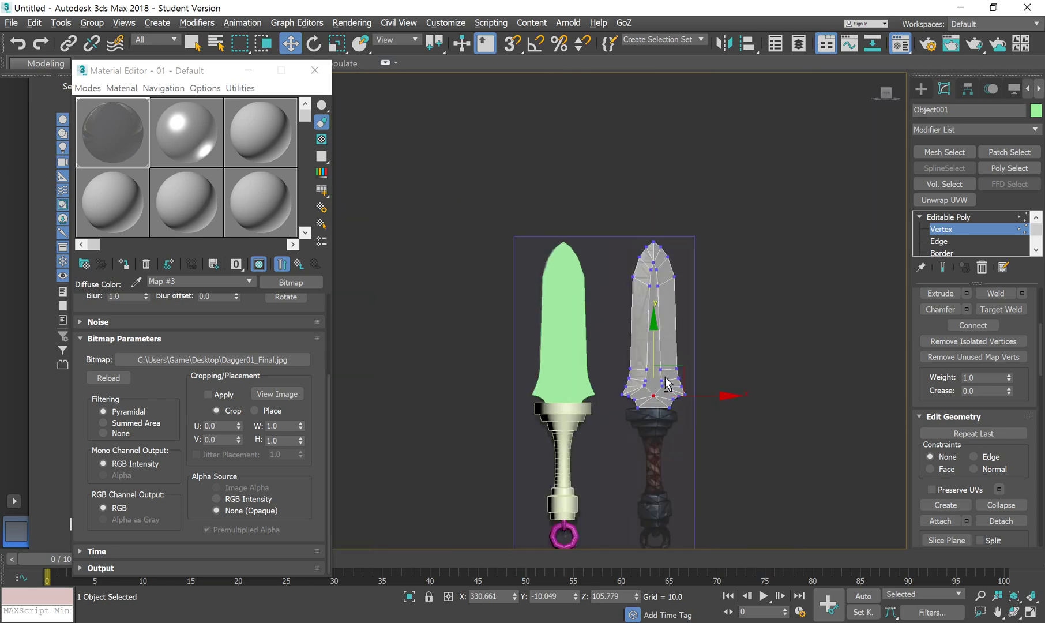
pyautogui.keyDown('alt'); pyautogui.moveTo(666, 387); pyautogui.dragTo(646, 412, button='middle'); pyautogui.keyUp('alt')
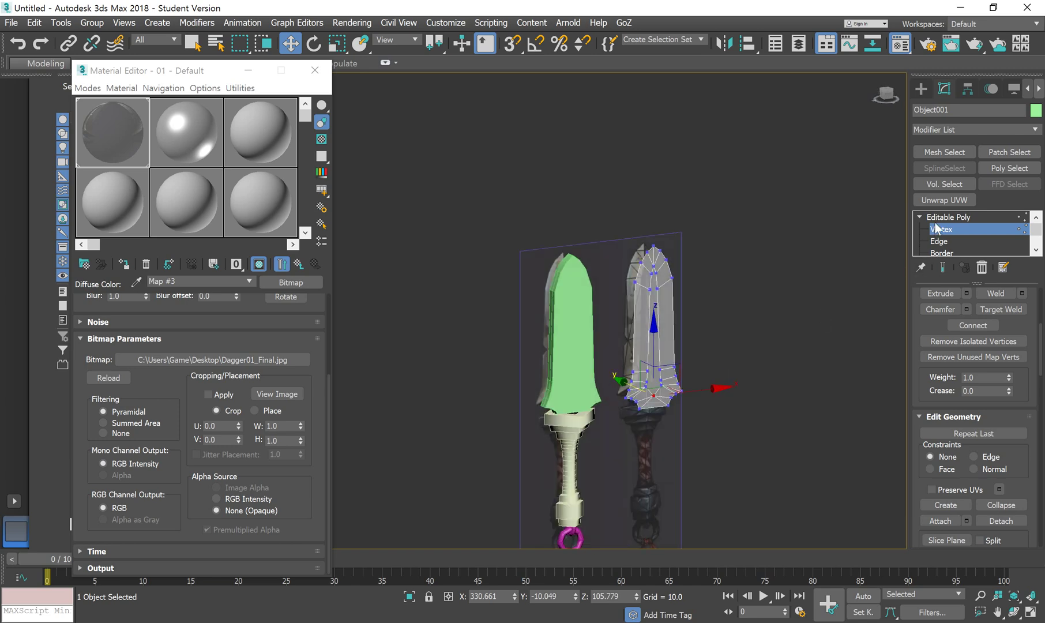
pyautogui.click(949, 222)
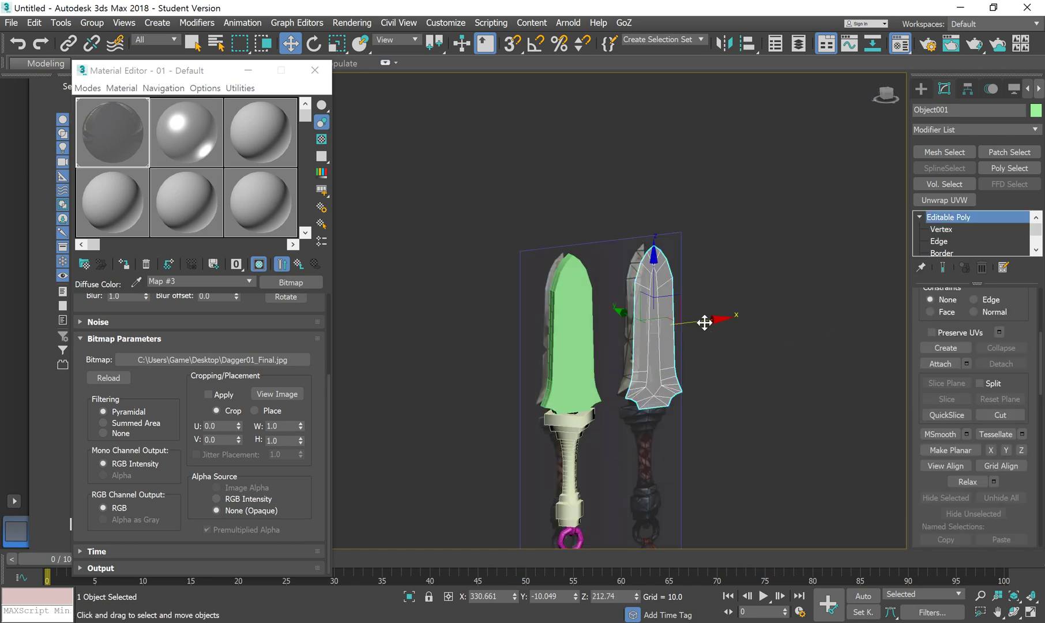
pyautogui.moveTo(705, 323); pyautogui.dragTo(794, 310)
pyautogui.scroll(8, 641, 340)
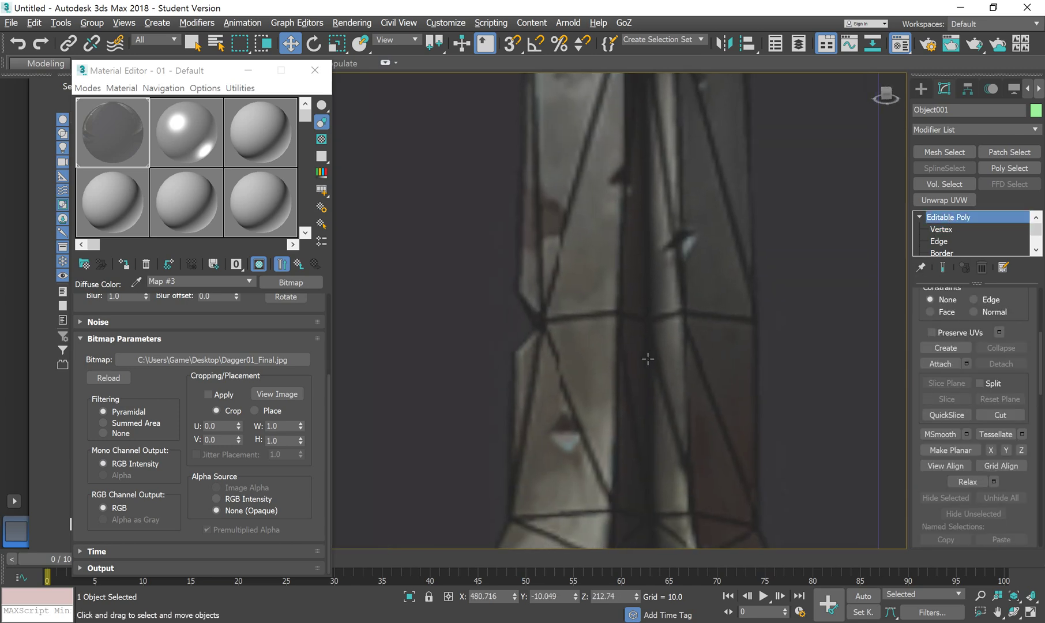
pyautogui.scroll(-4, 649, 355)
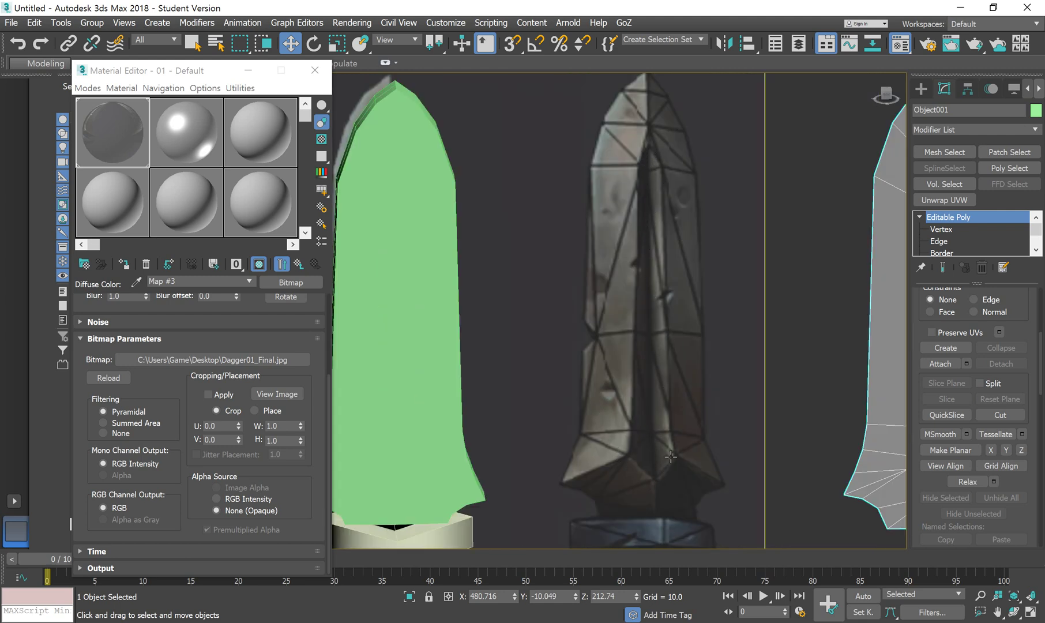
pyautogui.moveTo(770, 278); pyautogui.dragTo(517, 276, button='middle')
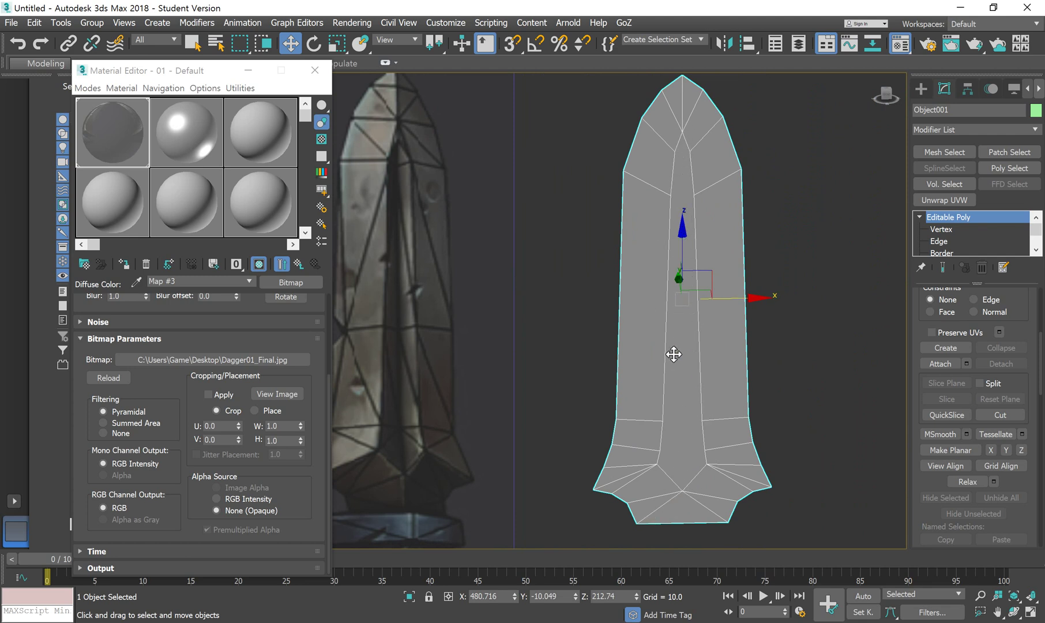
# Connect the single central vertices near the blade's tip and base with a straight edge down the ridge.
pyautogui.click(949, 231)
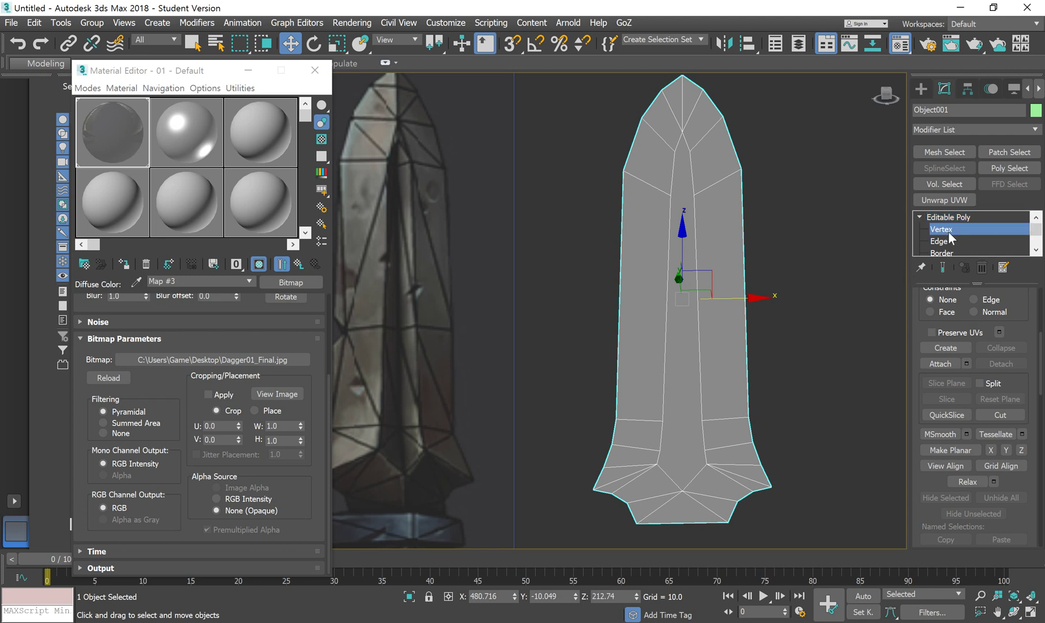
pyautogui.click(681, 134)
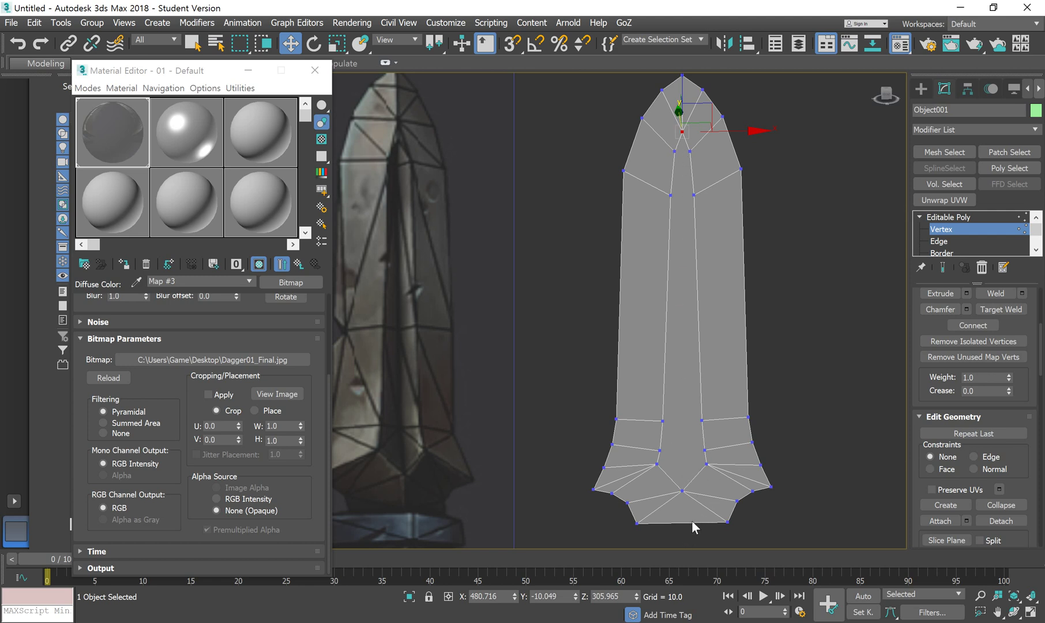
pyautogui.click(682, 492)
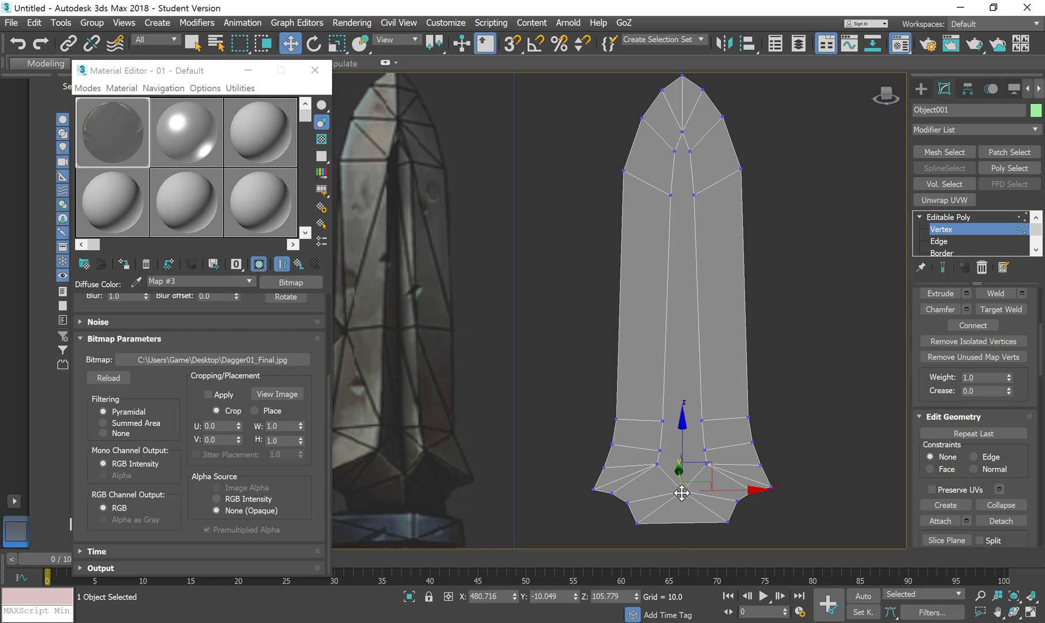
pyautogui.keyDown('ctrl'); pyautogui.click(682, 133); pyautogui.keyUp('ctrl')
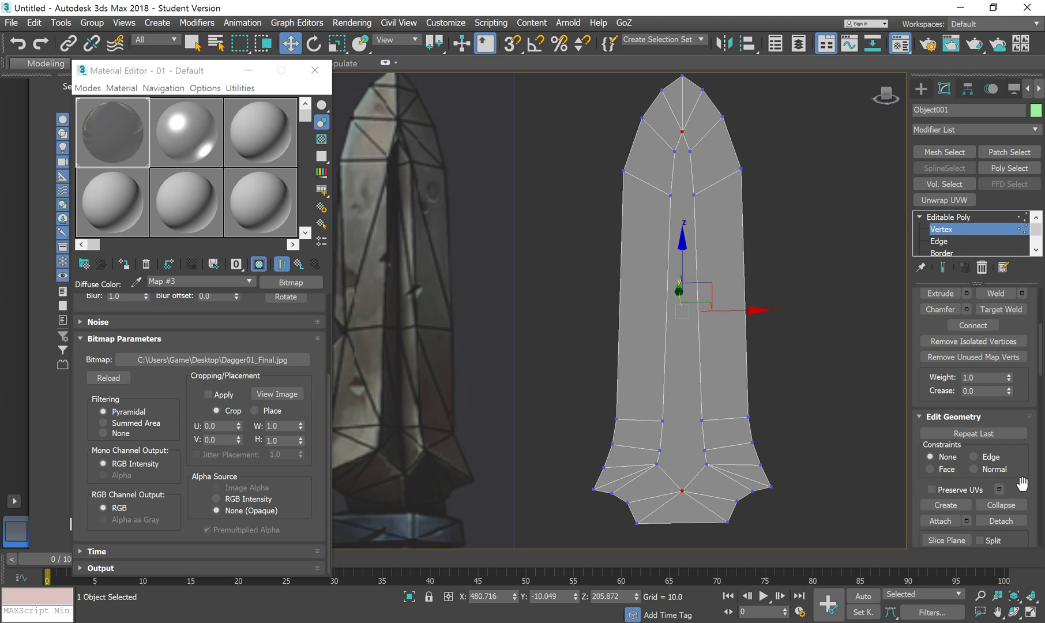
pyautogui.moveTo(1022, 488); pyautogui.dragTo(1027, 367)
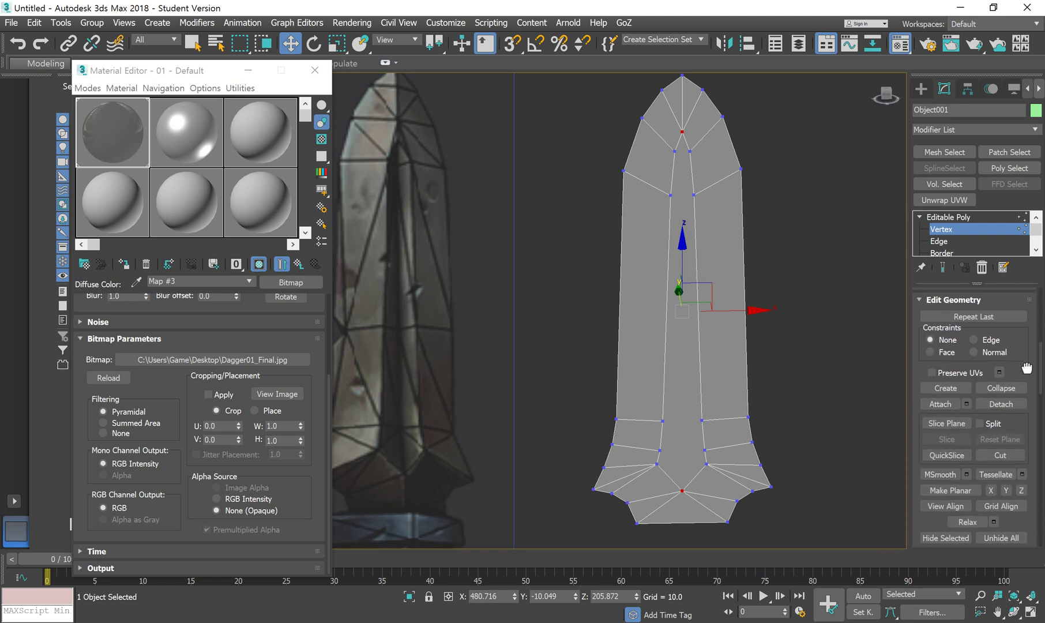
pyautogui.moveTo(1027, 368); pyautogui.dragTo(1029, 508)
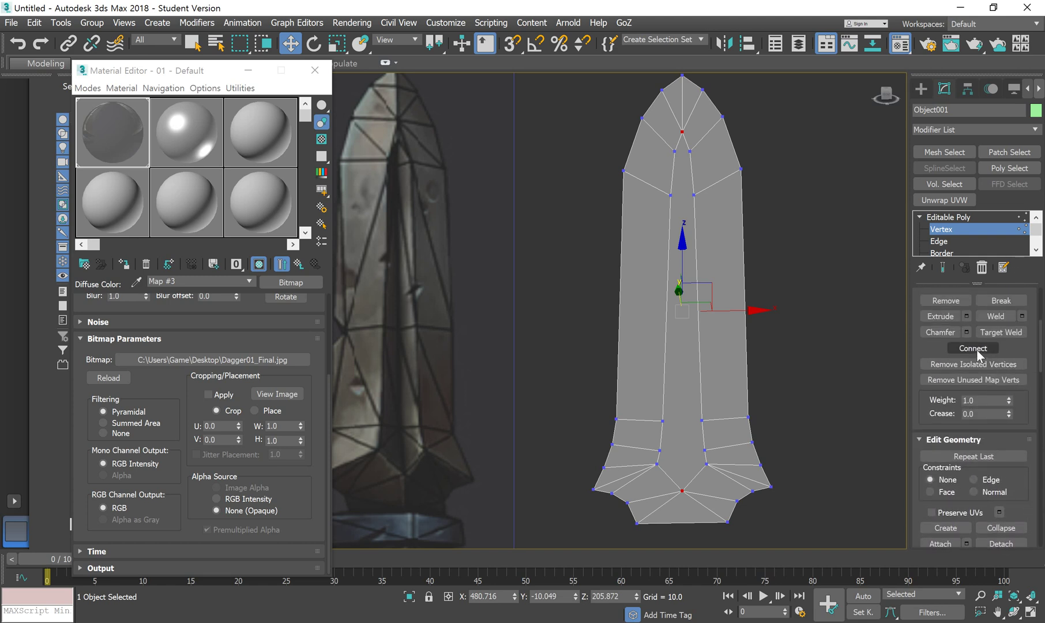
pyautogui.click(975, 348)
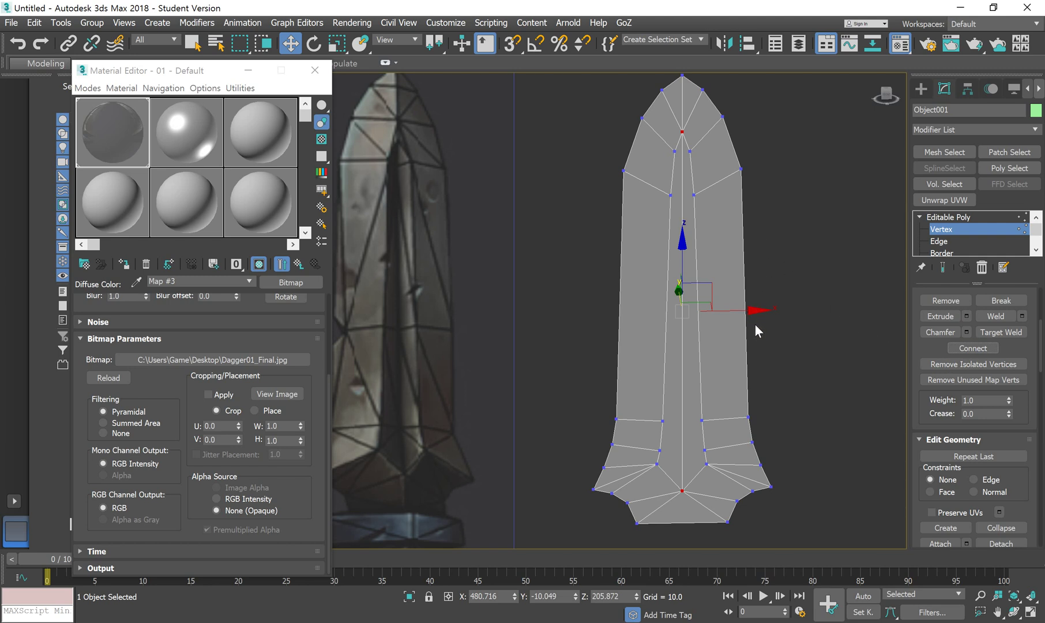
# Select the new lengthwise center edge and try moving it along the blade's depth axis.
pyautogui.scroll(2, 762, 271)
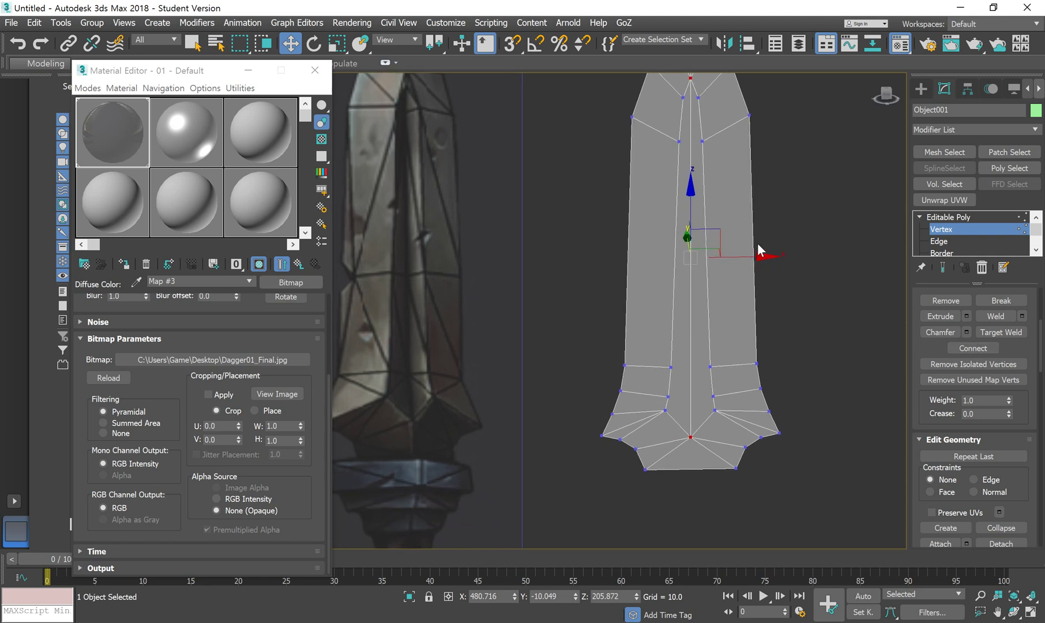
pyautogui.scroll(-2, 761, 282)
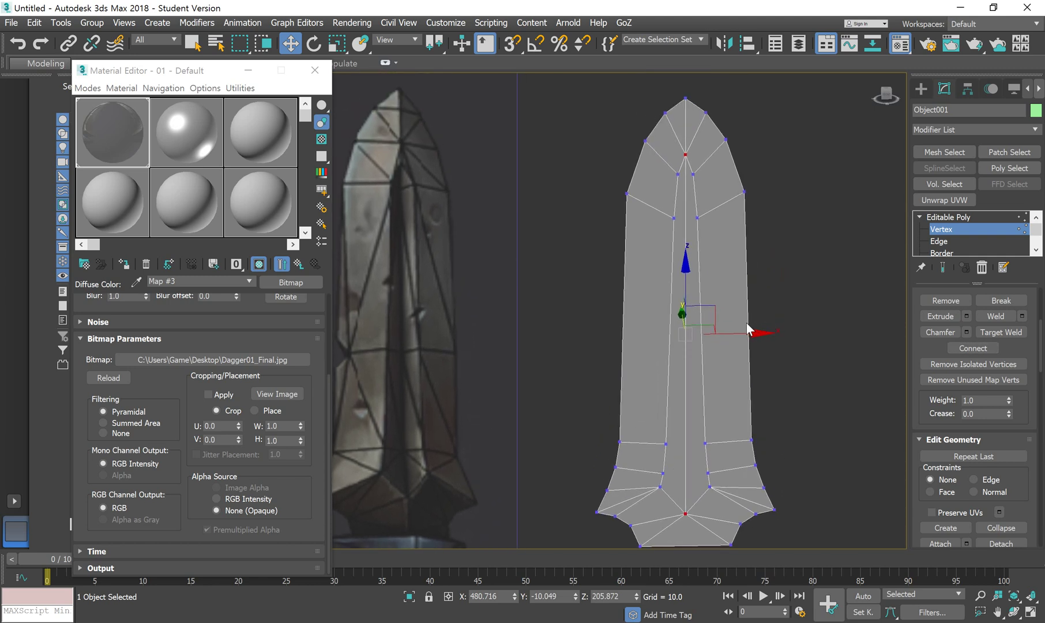
pyautogui.moveTo(750, 327); pyautogui.dragTo(765, 293, button='middle')
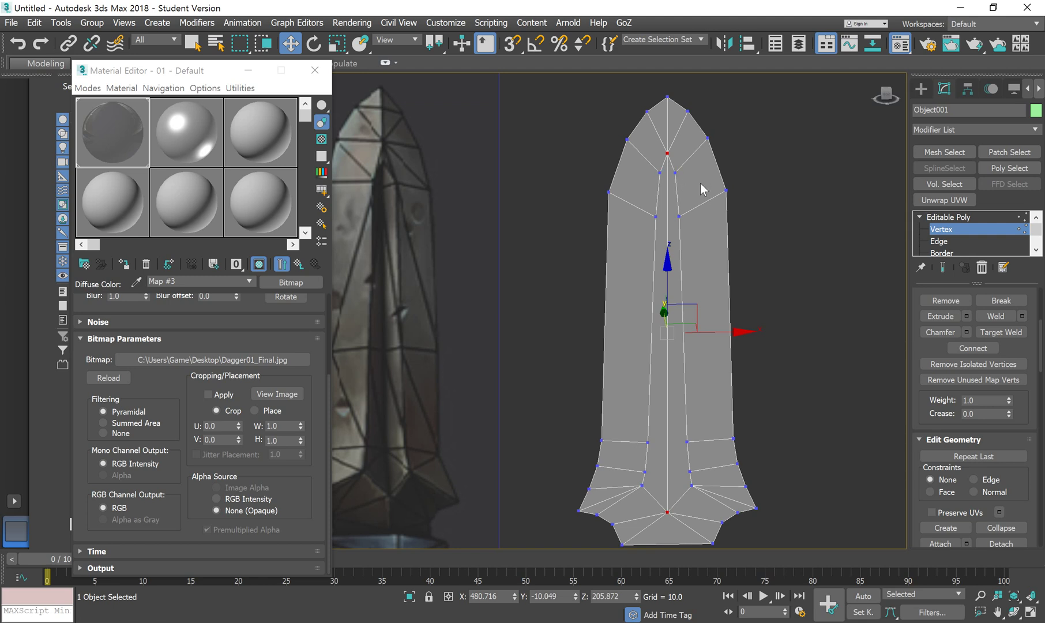
pyautogui.moveTo(709, 218); pyautogui.dragTo(733, 248, button='middle')
pyautogui.scroll(3, 727, 259)
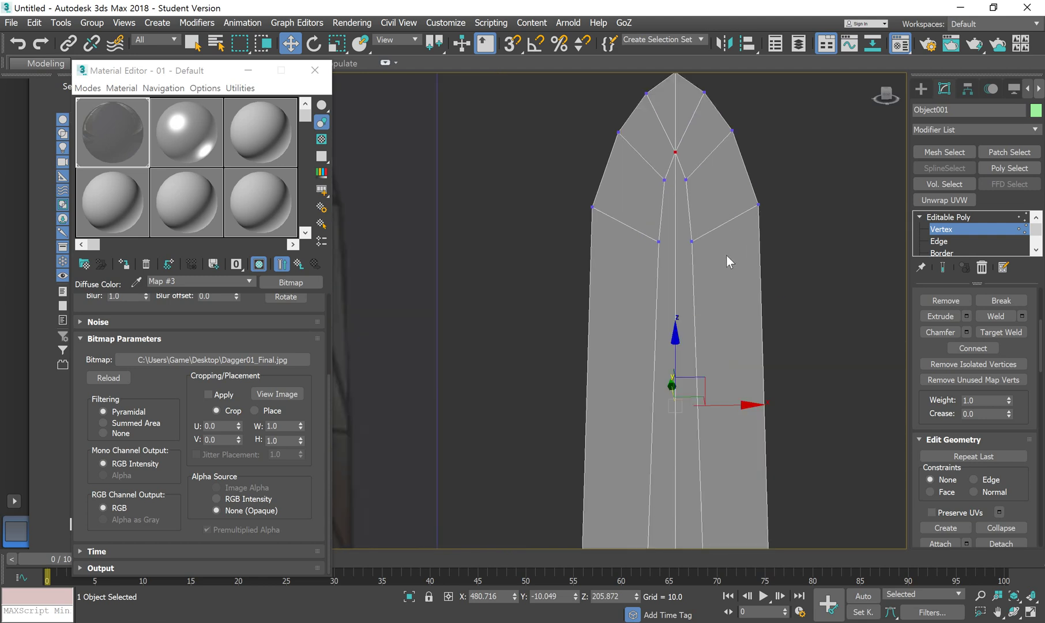
pyautogui.moveTo(669, 236); pyautogui.dragTo(692, 255, button='middle')
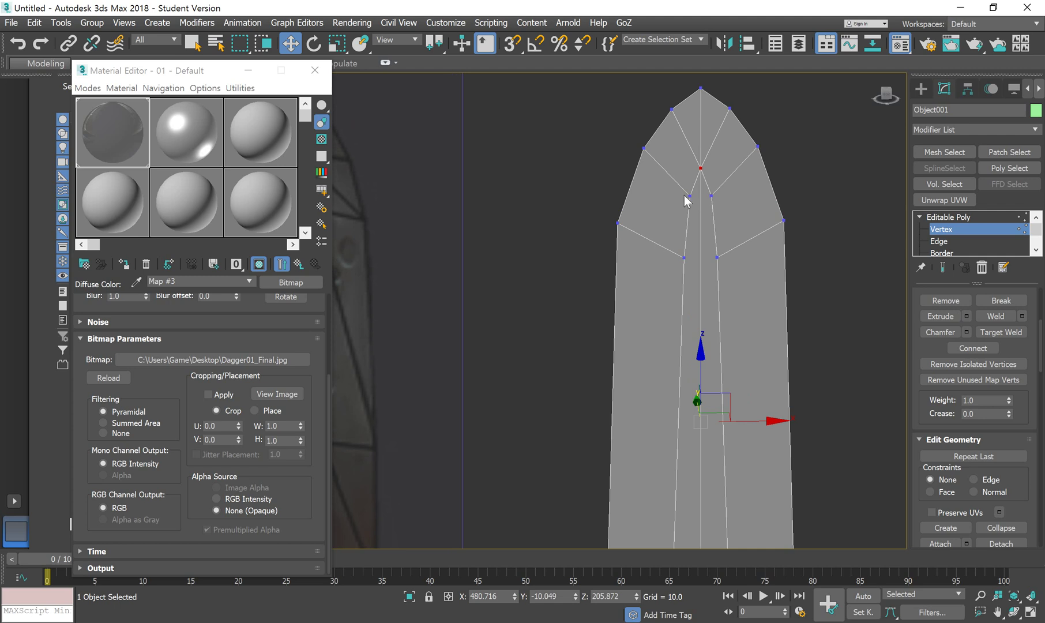
pyautogui.moveTo(697, 241); pyautogui.dragTo(694, 223, button='middle')
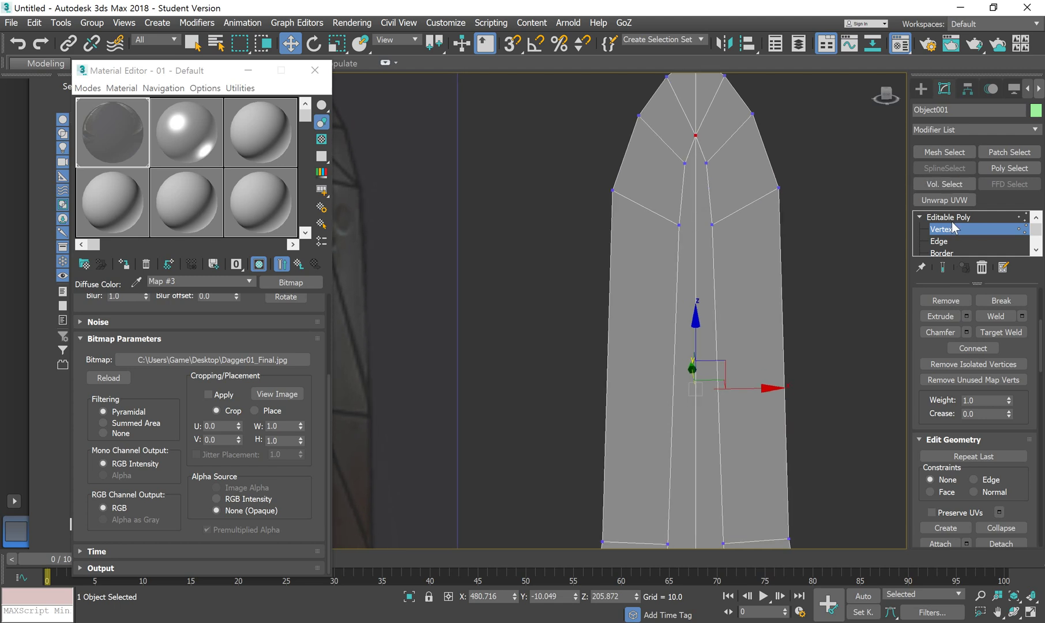
pyautogui.click(945, 243)
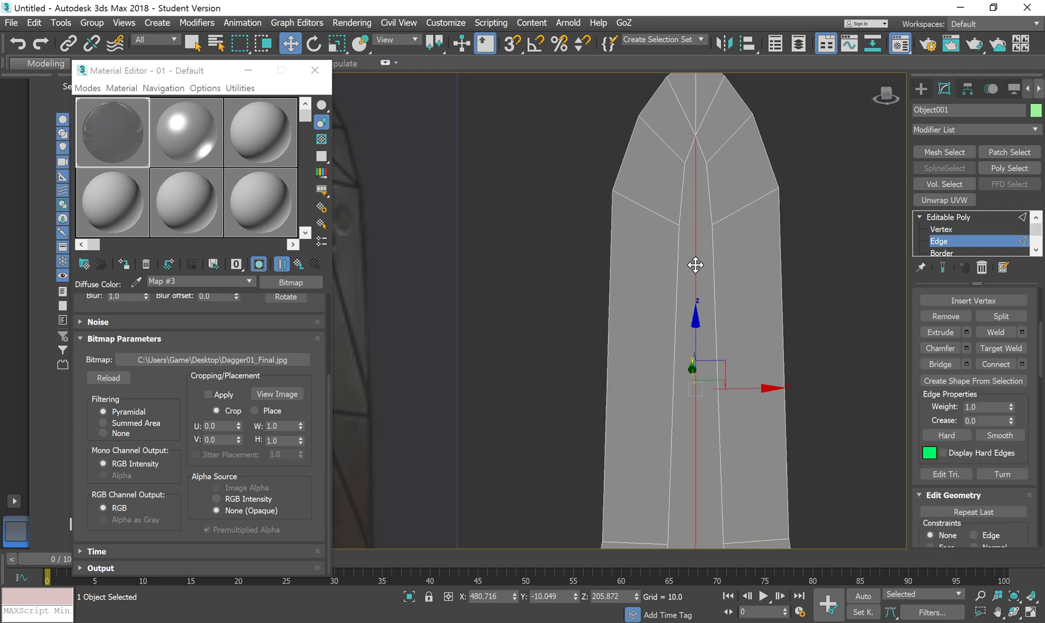
pyautogui.scroll(-3, 705, 395)
pyautogui.keyDown('alt'); pyautogui.moveTo(705, 395); pyautogui.dragTo(675, 352, button='middle'); pyautogui.keyUp('alt')
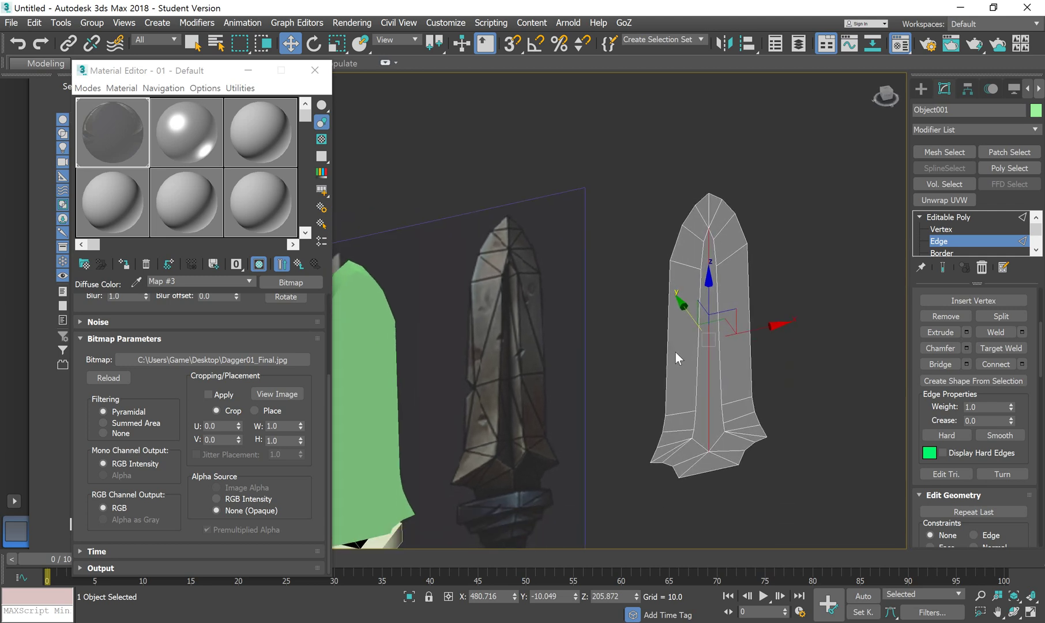
pyautogui.moveTo(681, 306); pyautogui.dragTo(681, 295)
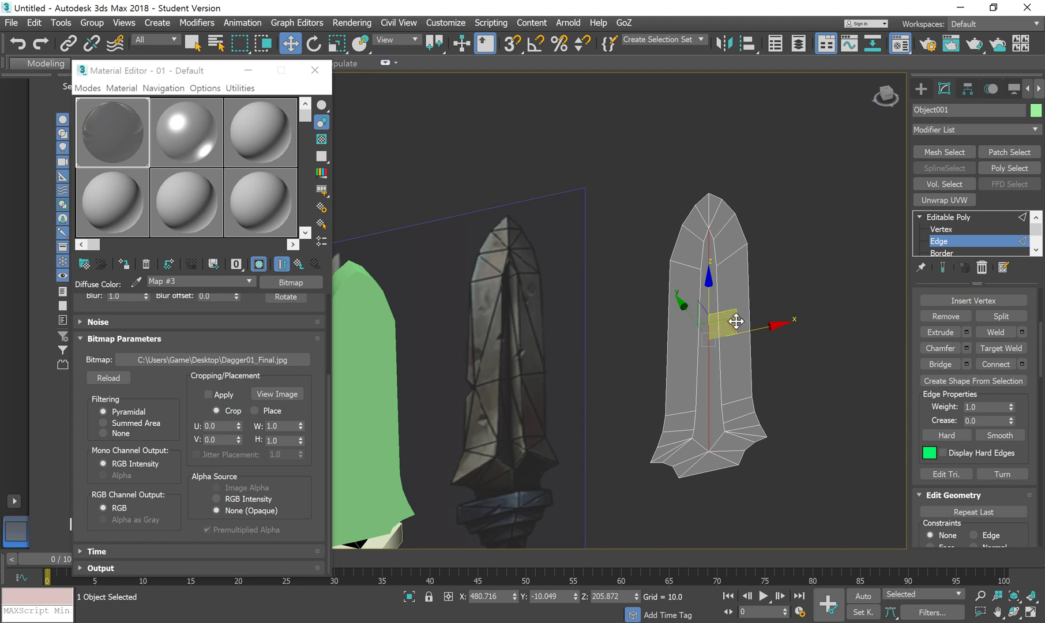
# Take the straight center edge out of the ridge face, leaving it a single polygon.
pyautogui.press('f')
pyautogui.press('z')
pyautogui.scroll(6, 548, 251)
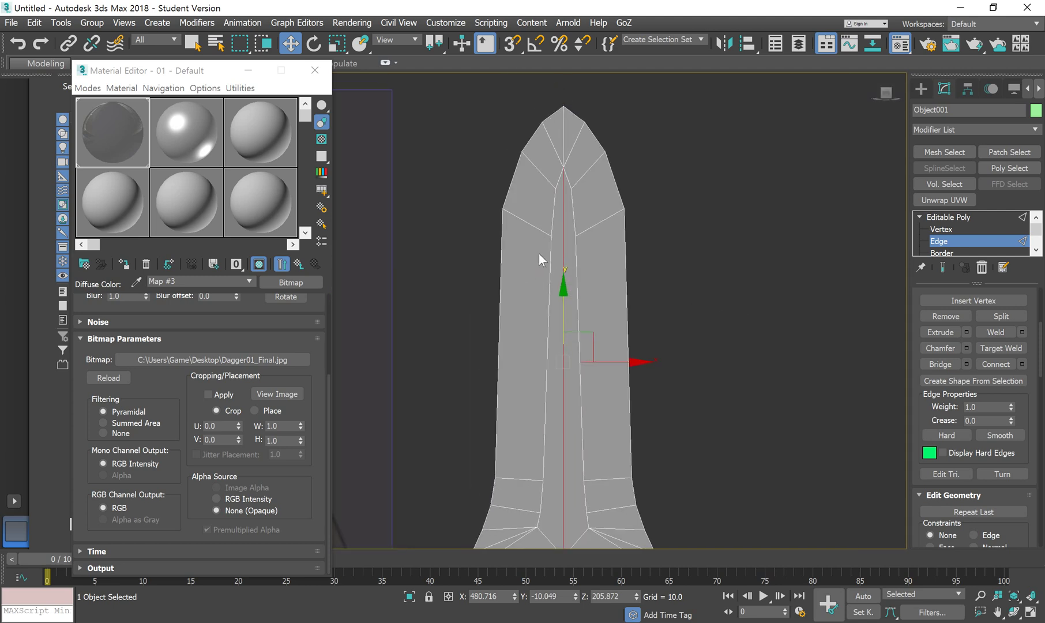
pyautogui.scroll(-3, 607, 230)
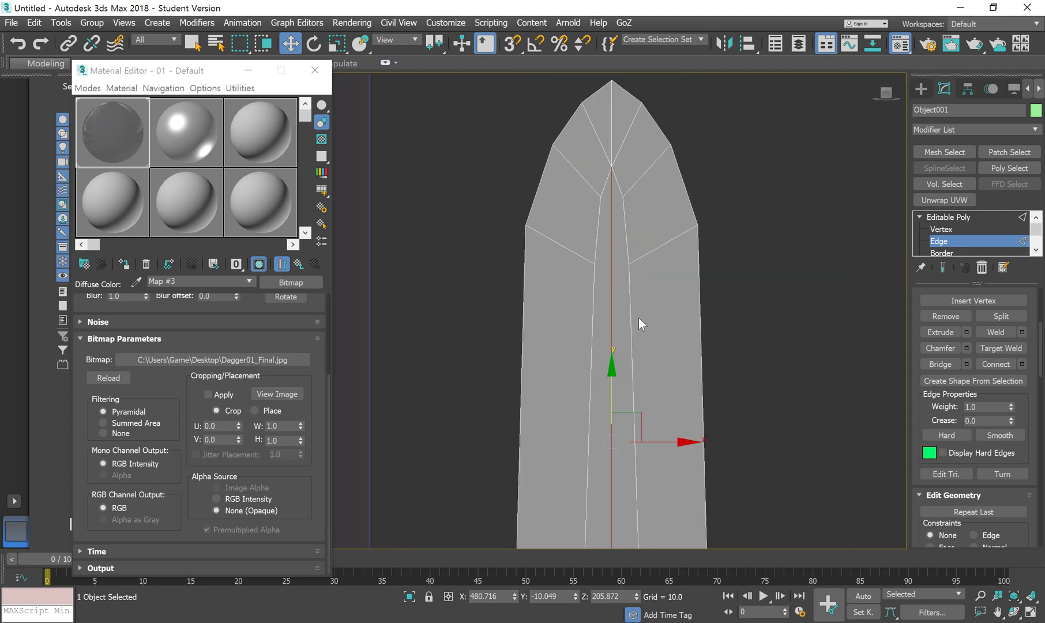
pyautogui.scroll(1, 639, 318)
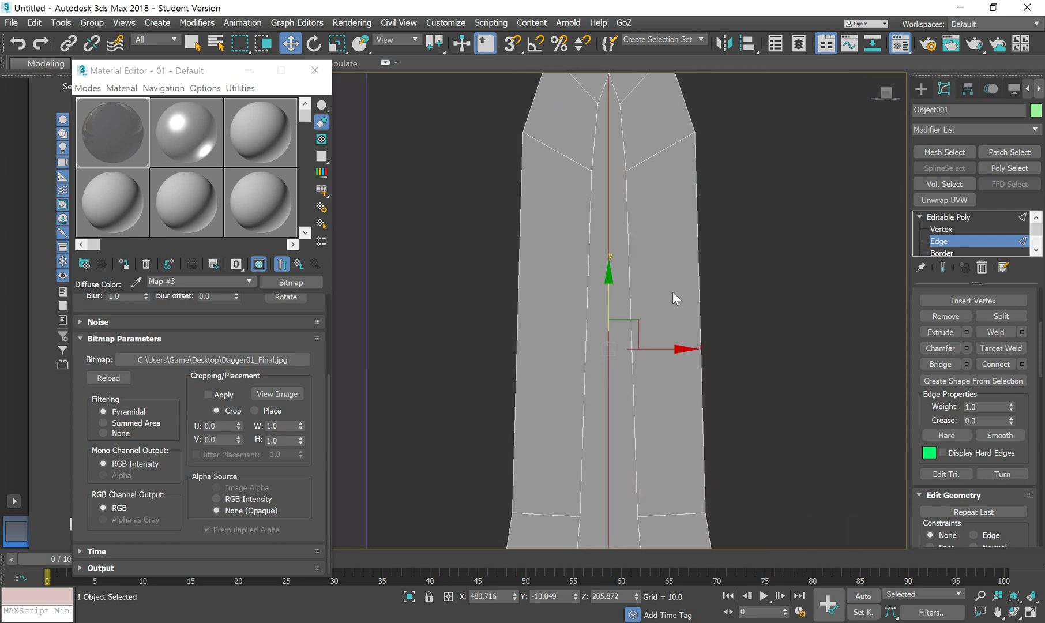
pyautogui.click(742, 283)
pyautogui.scroll(-2, 697, 300)
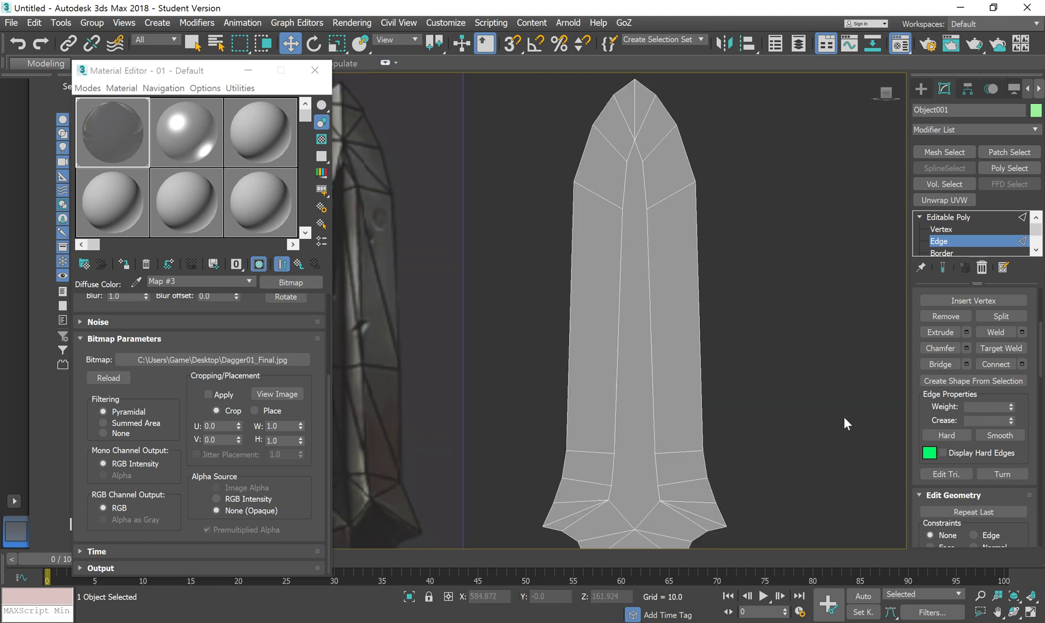
# Inset the long central ridge polygon slightly to form a narrower polygon inside it.
pyautogui.click(1004, 332)
pyautogui.moveTo(1030, 321); pyautogui.dragTo(1027, 551)
pyautogui.moveTo(1028, 350); pyautogui.dragTo(1019, 247)
pyautogui.scroll(-1, 1041, 243)
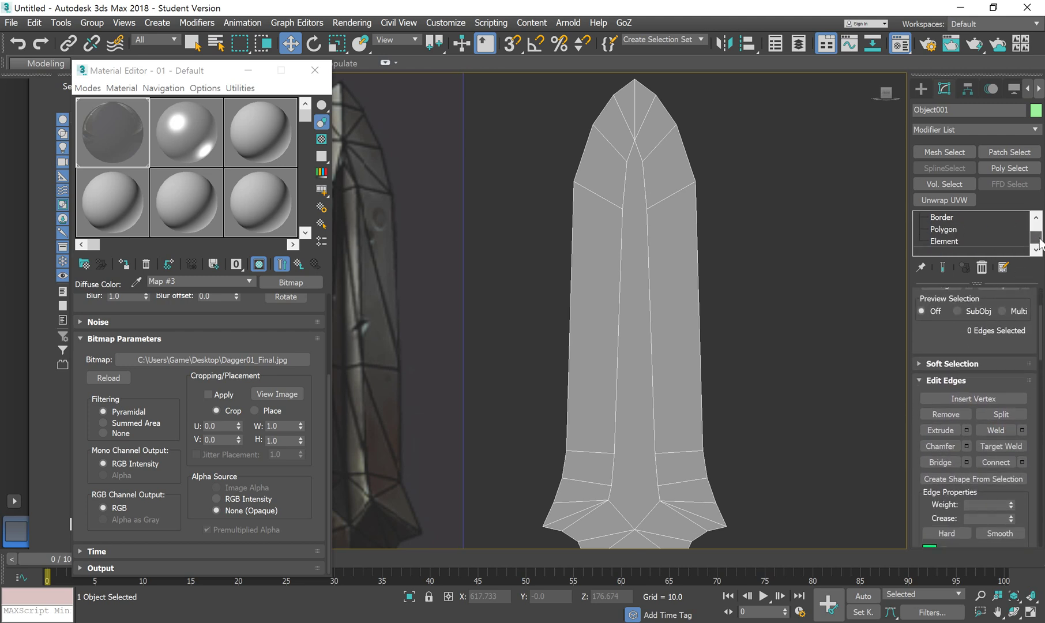
pyautogui.click(944, 229)
pyautogui.click(635, 279)
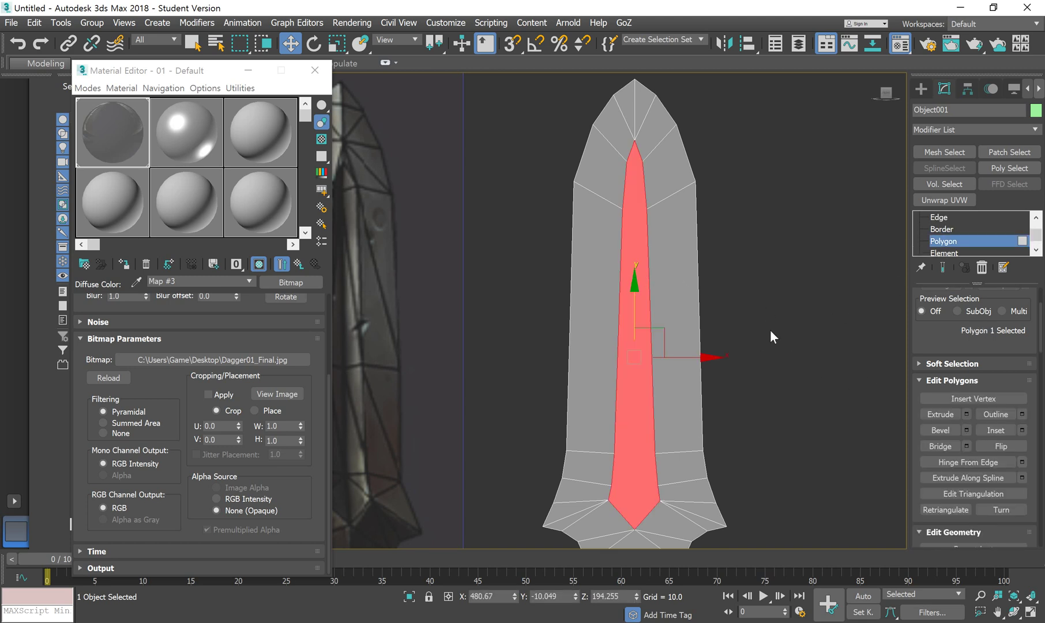
pyautogui.click(996, 431)
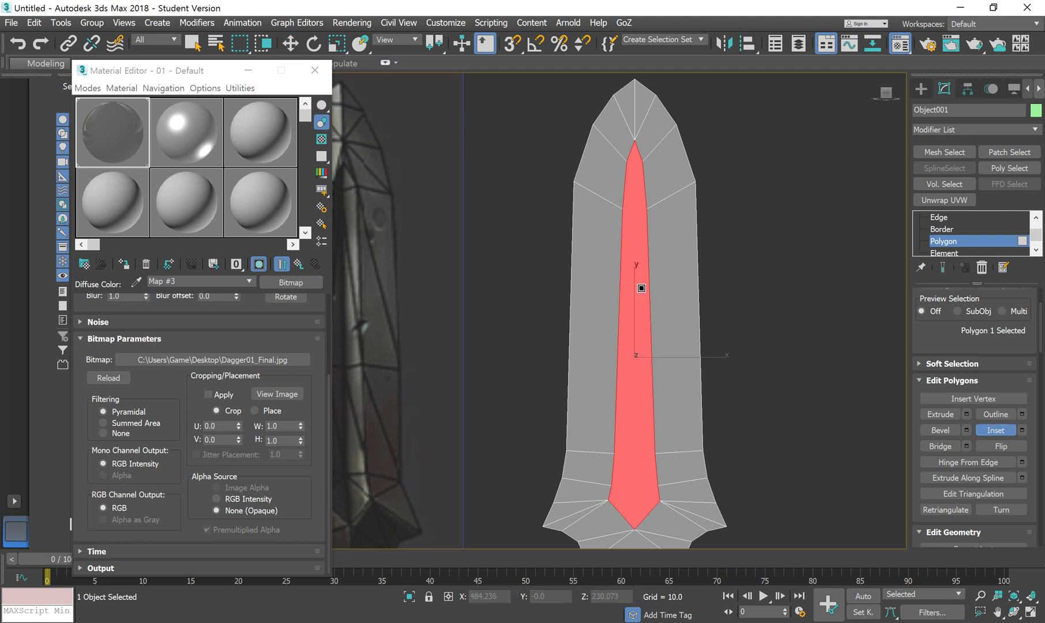
pyautogui.moveTo(642, 288); pyautogui.dragTo(640, 295)
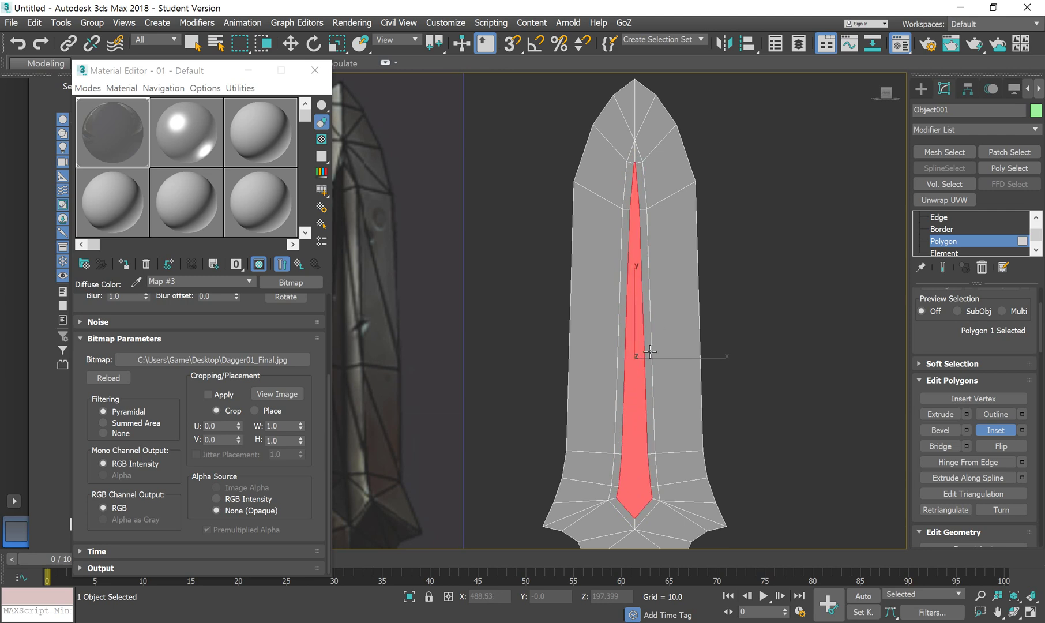
# Collapse the three clustered vertices at the tip end of the inset ridge polygon into a single vertex.
pyautogui.scroll(6, 630, 280)
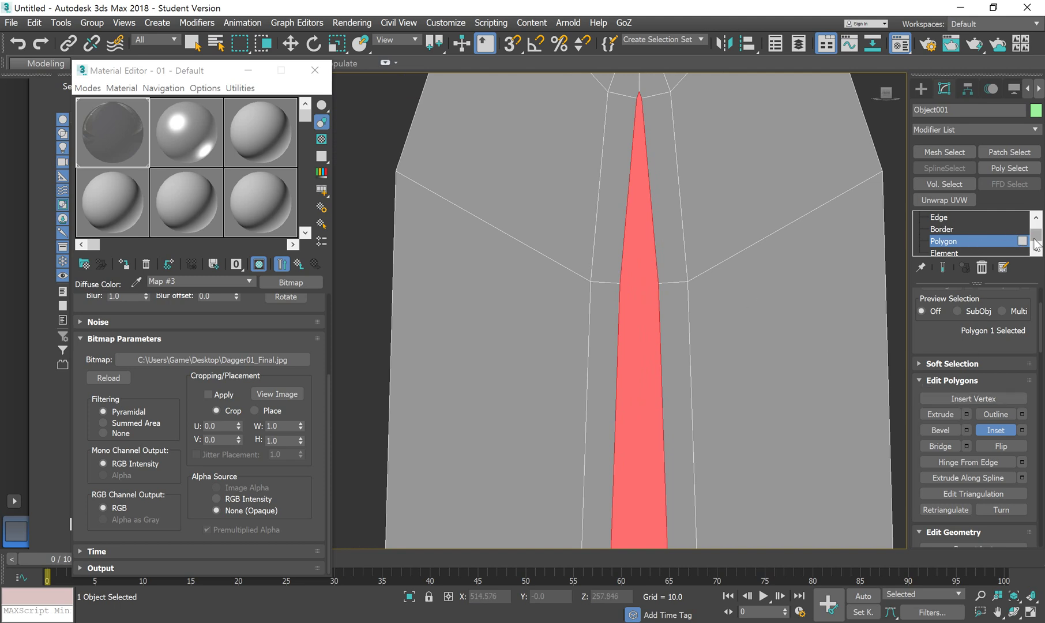
pyautogui.scroll(1, 1038, 234)
pyautogui.click(943, 231)
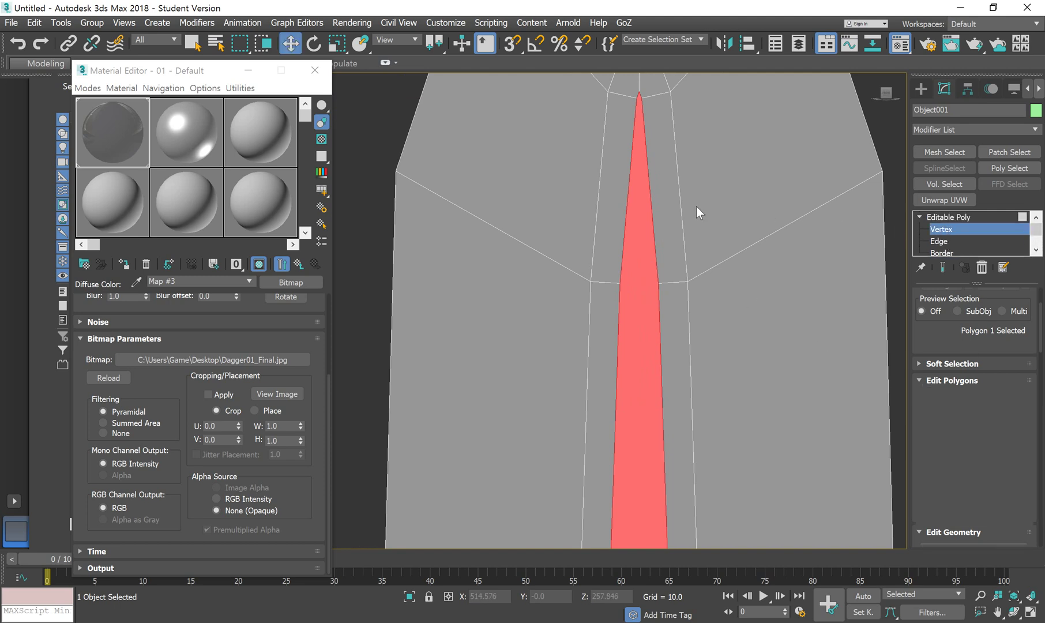
pyautogui.moveTo(697, 206); pyautogui.dragTo(701, 289, button='middle')
pyautogui.moveTo(642, 217); pyautogui.dragTo(629, 190)
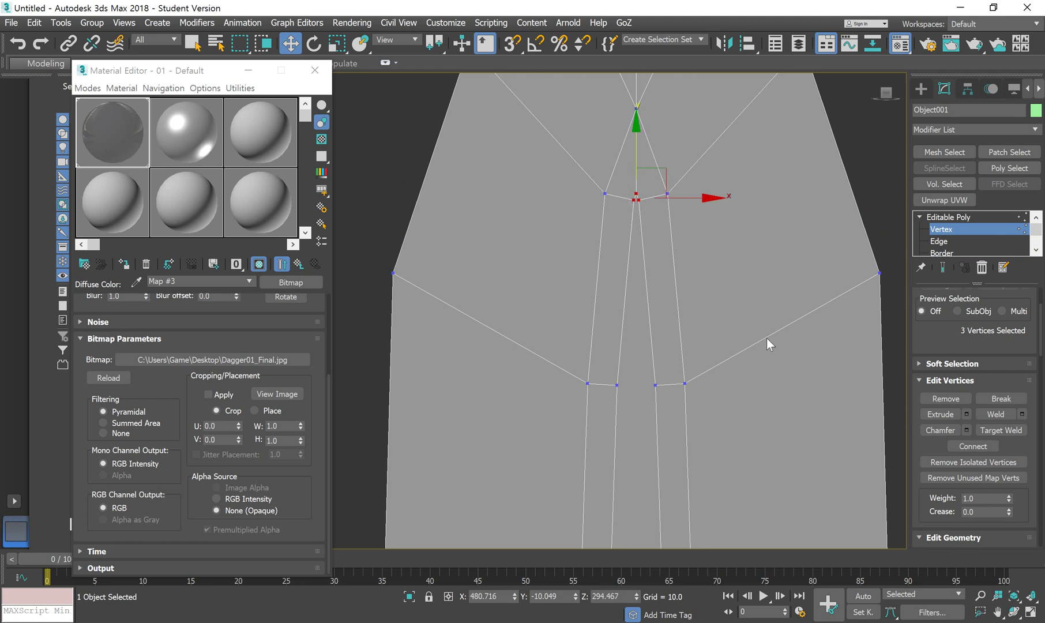
pyautogui.scroll(-4, 1008, 451)
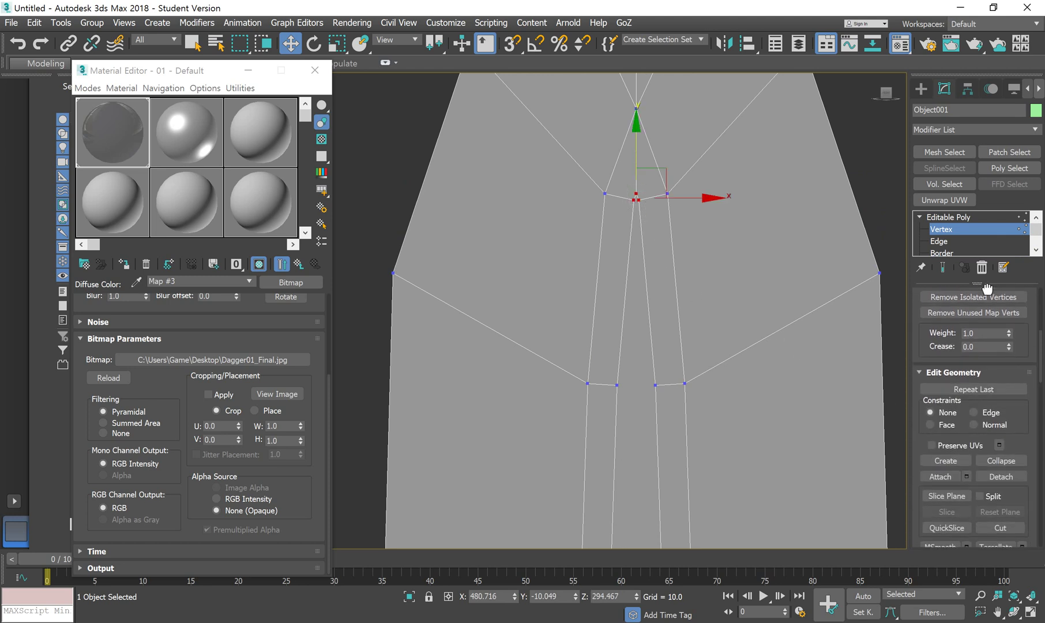
pyautogui.moveTo(639, 430); pyautogui.dragTo(630, 340, button='middle')
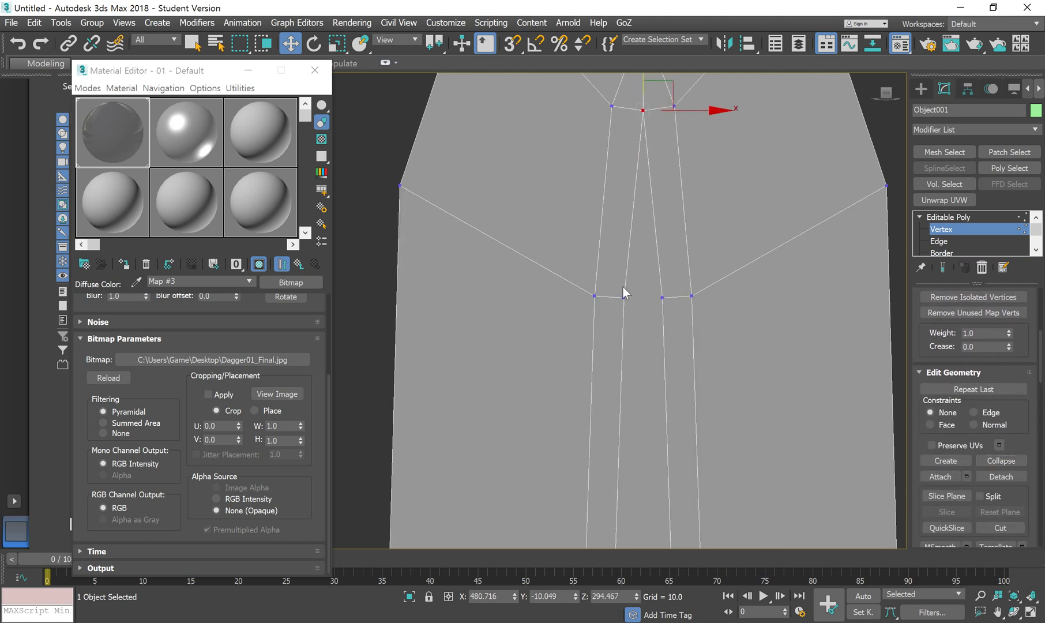
# Try to collapse the two inner ridge vertices just below the blade's tip into one.
pyautogui.moveTo(672, 328); pyautogui.dragTo(674, 329)
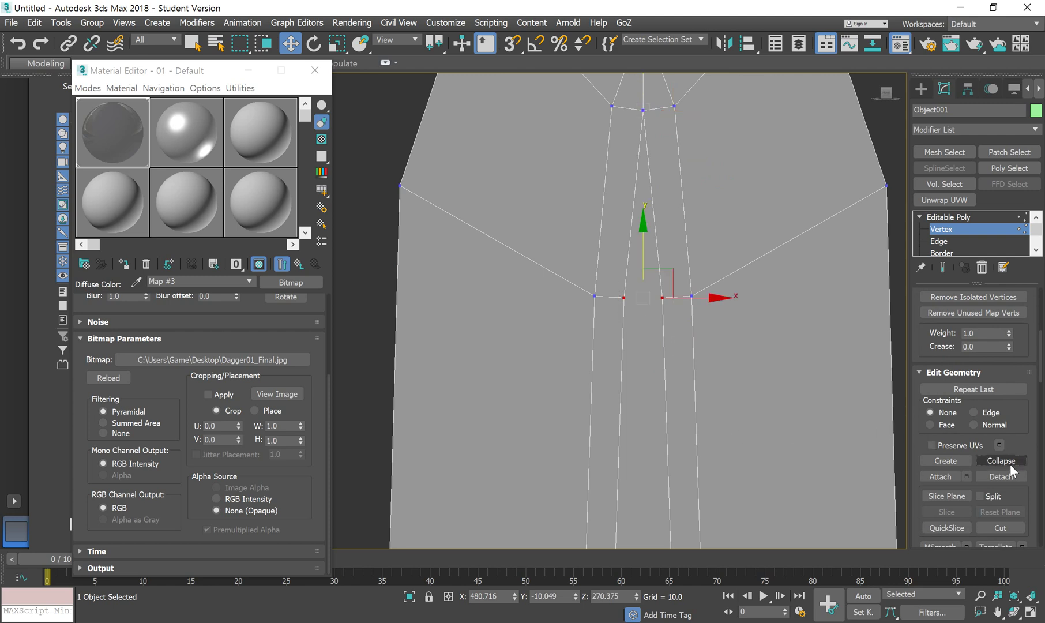
pyautogui.scroll(3, 629, 438)
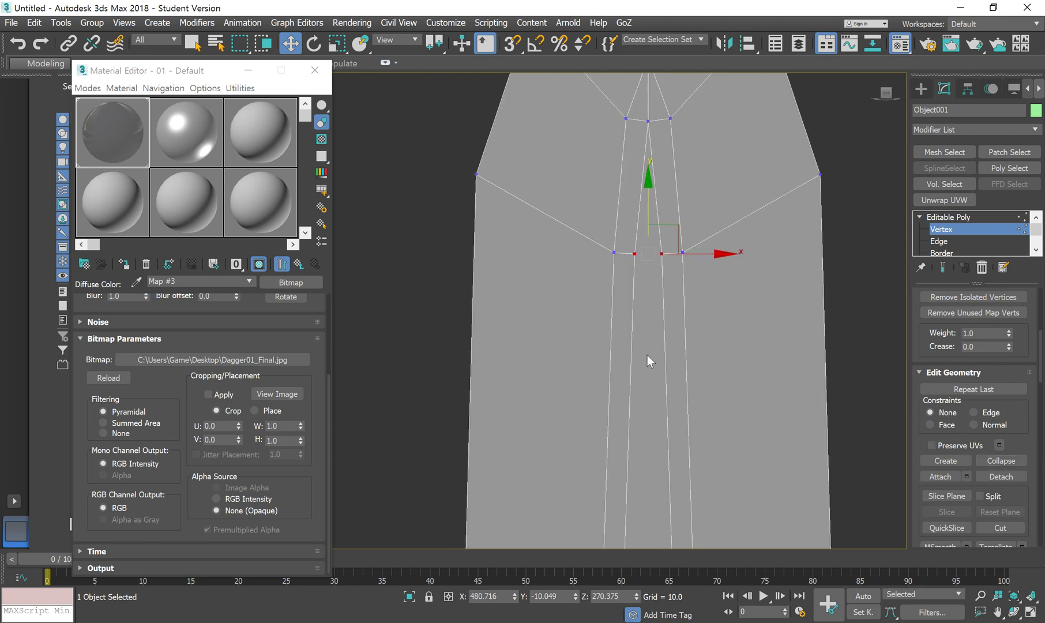
pyautogui.scroll(2, 658, 361)
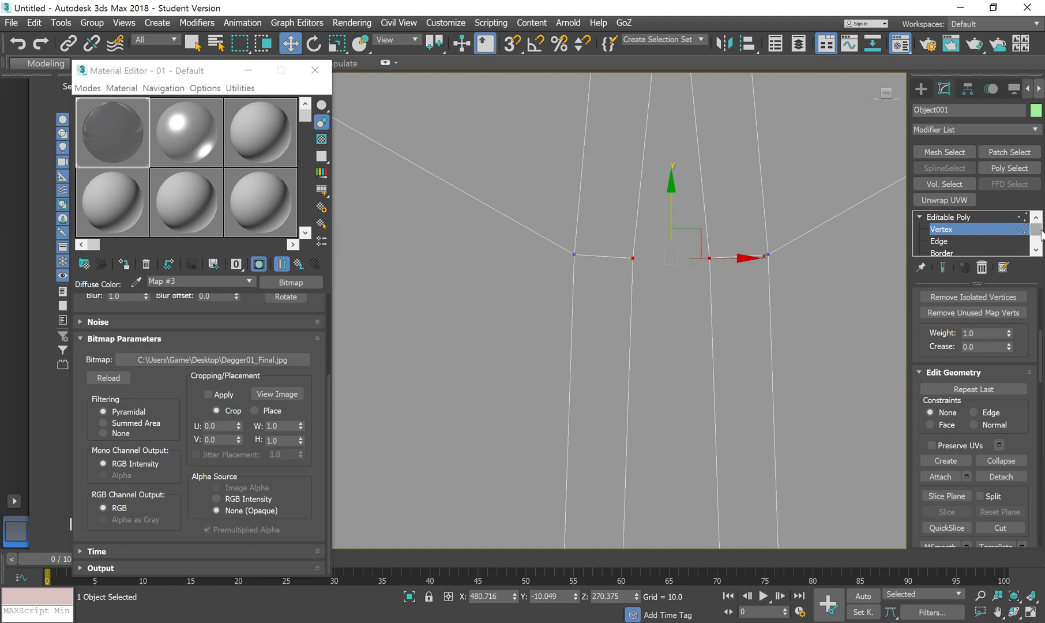
# Delete the narrow inset polygon running down the middle of the blade.
pyautogui.moveTo(1044, 234); pyautogui.dragTo(1043, 243)
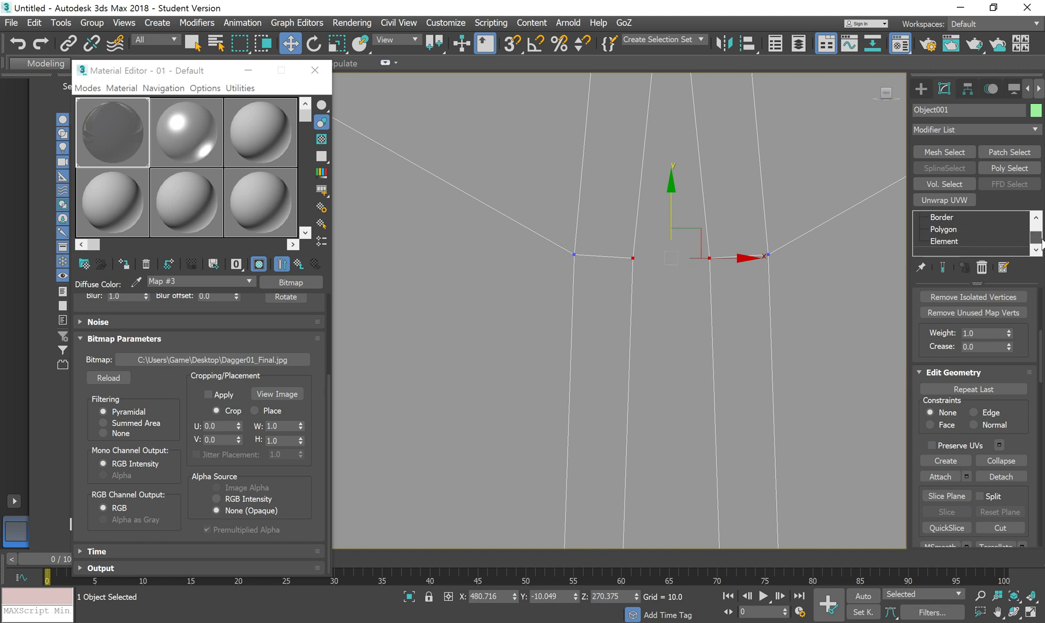
pyautogui.click(944, 231)
pyautogui.click(660, 295)
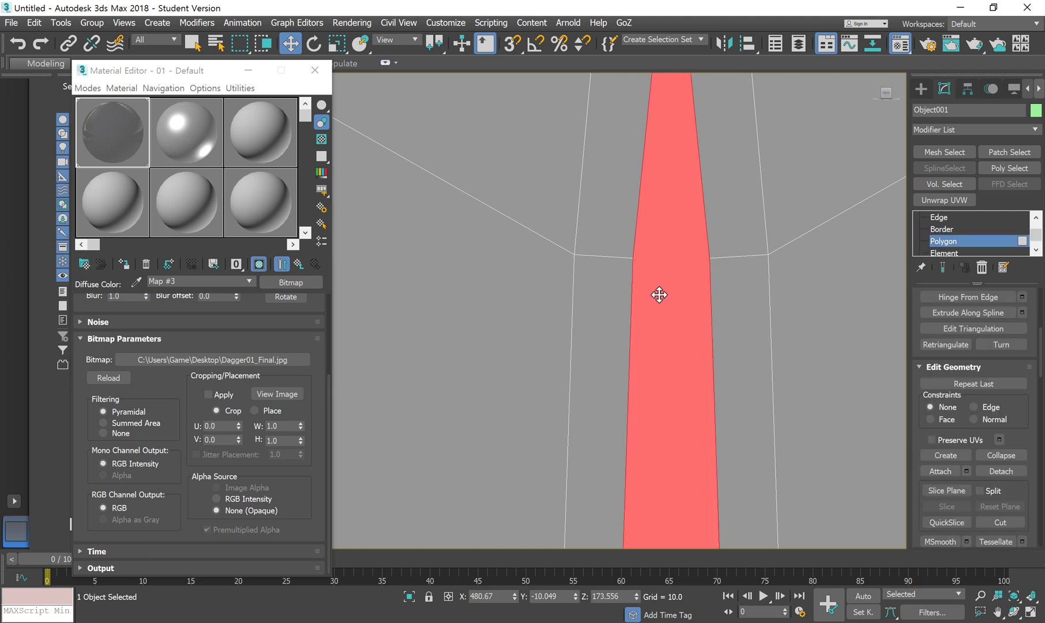
pyautogui.click(32, 25)
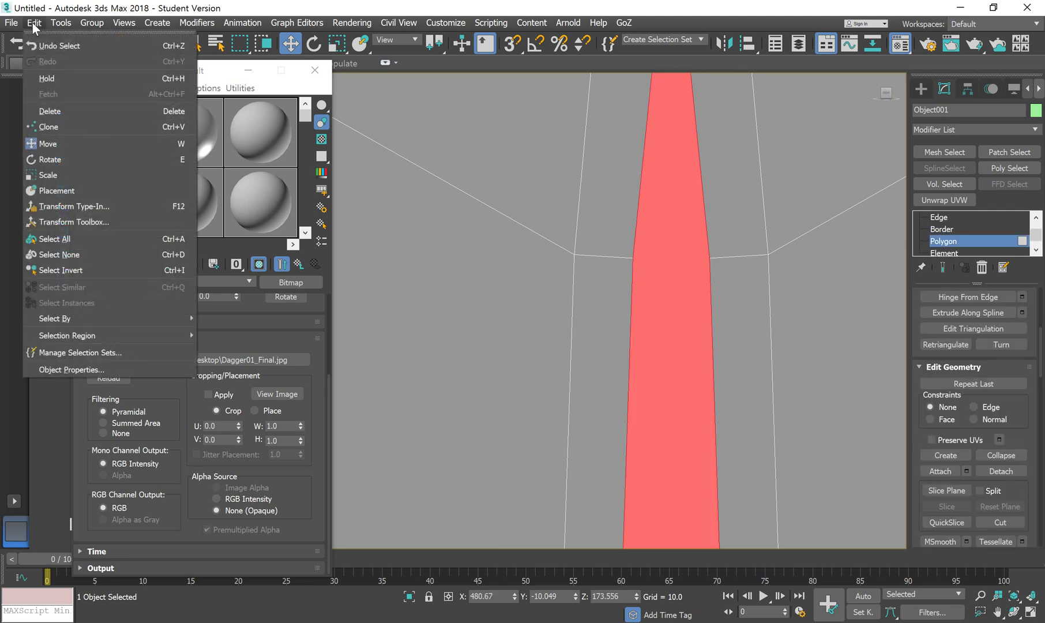
pyautogui.click(59, 110)
# Collapse the two facing vertices on the opening's edges just below the blade tip into one center vertex.
pyautogui.scroll(-5, 726, 280)
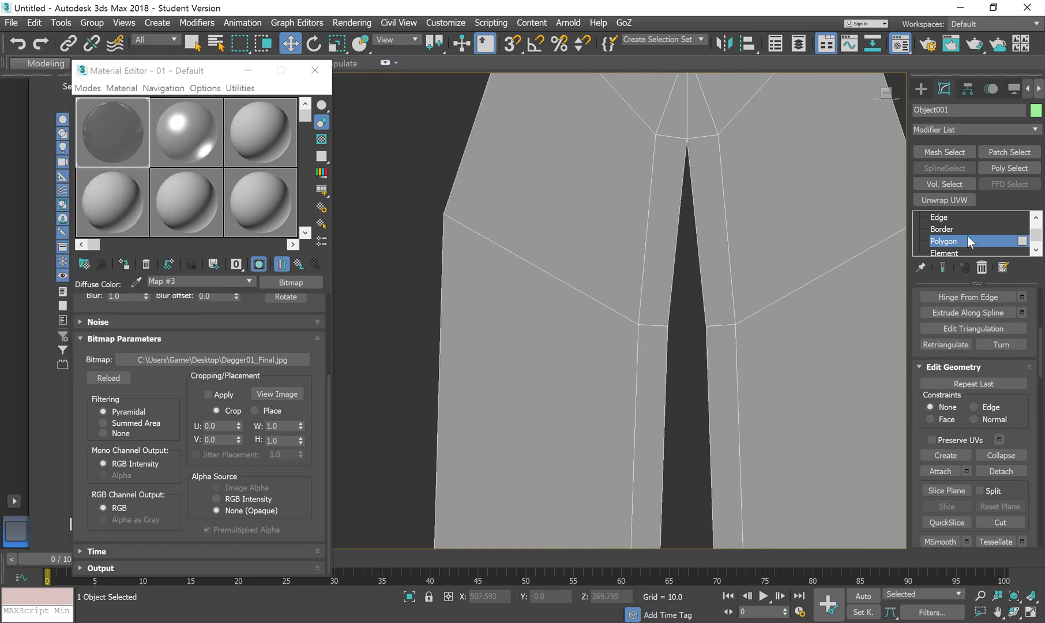
pyautogui.scroll(2, 975, 233)
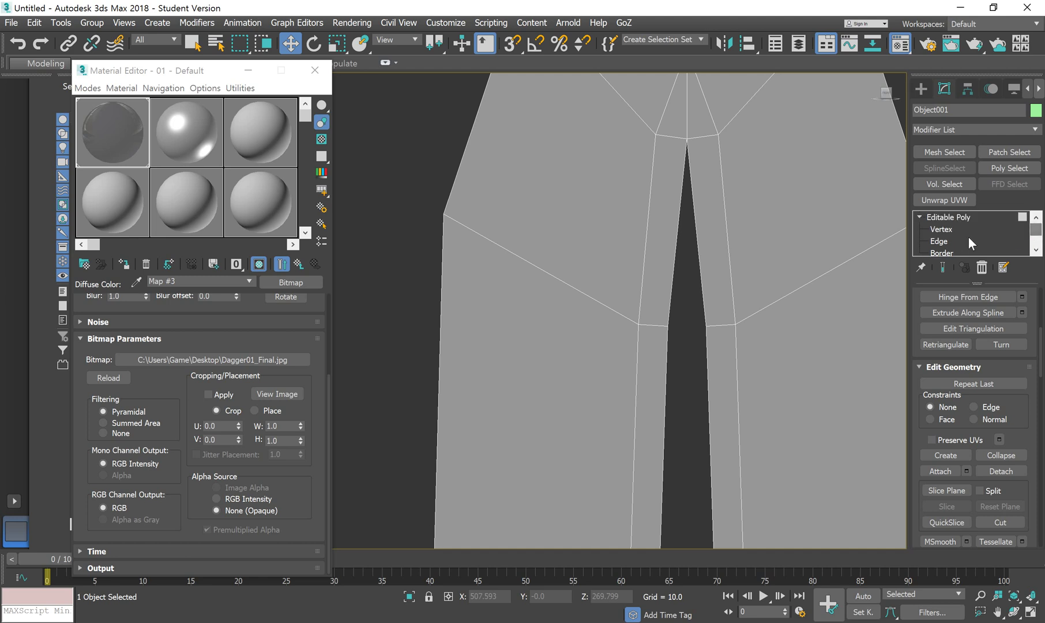
pyautogui.click(969, 230)
pyautogui.moveTo(719, 311); pyautogui.dragTo(663, 330)
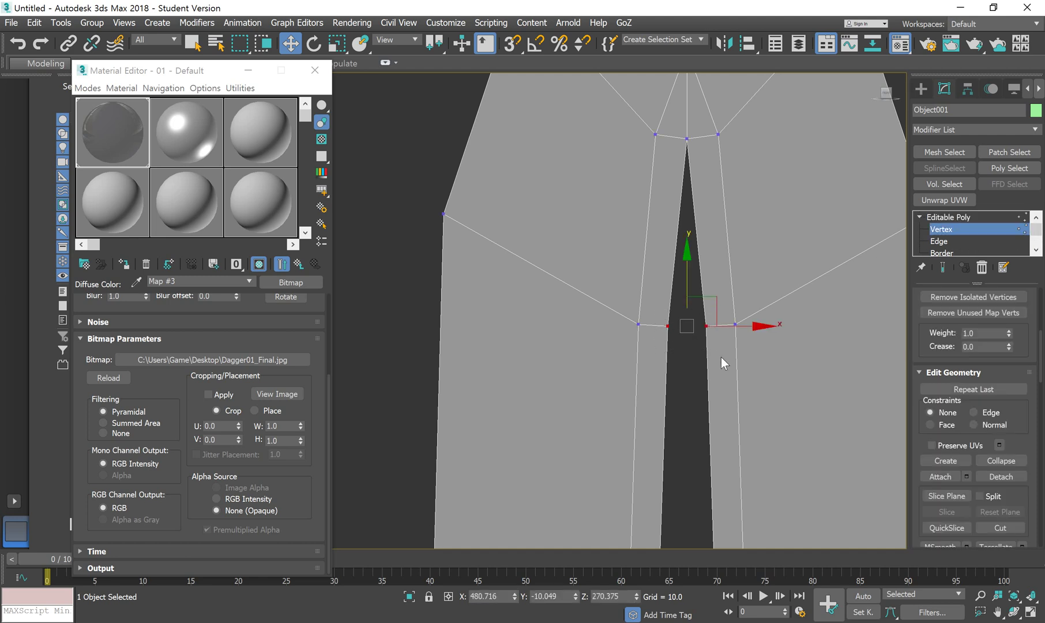
pyautogui.click(1001, 460)
# Collapse each of the three facing vertex pairs around the opening near the blade's base, closing the gap along the centerline.
pyautogui.scroll(-5, 718, 403)
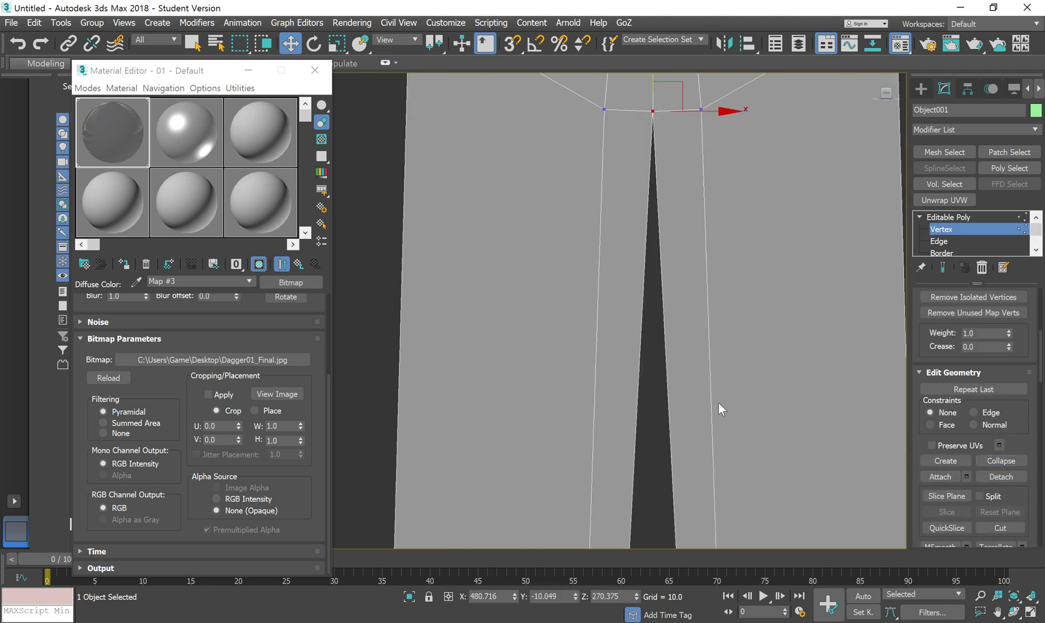
pyautogui.scroll(3, 687, 245)
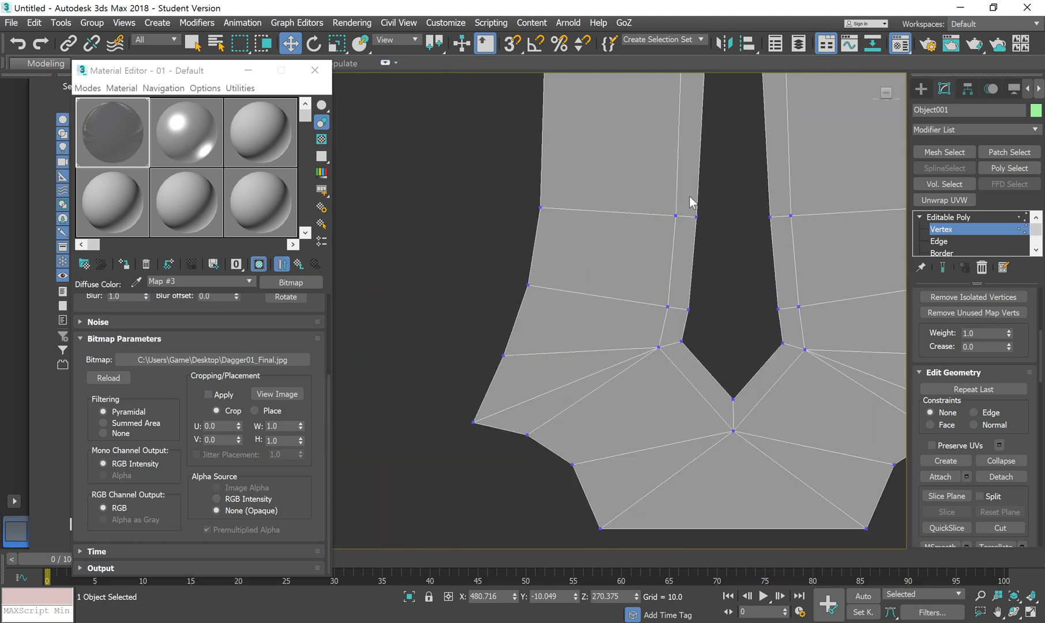
pyautogui.moveTo(774, 242); pyautogui.dragTo(776, 245)
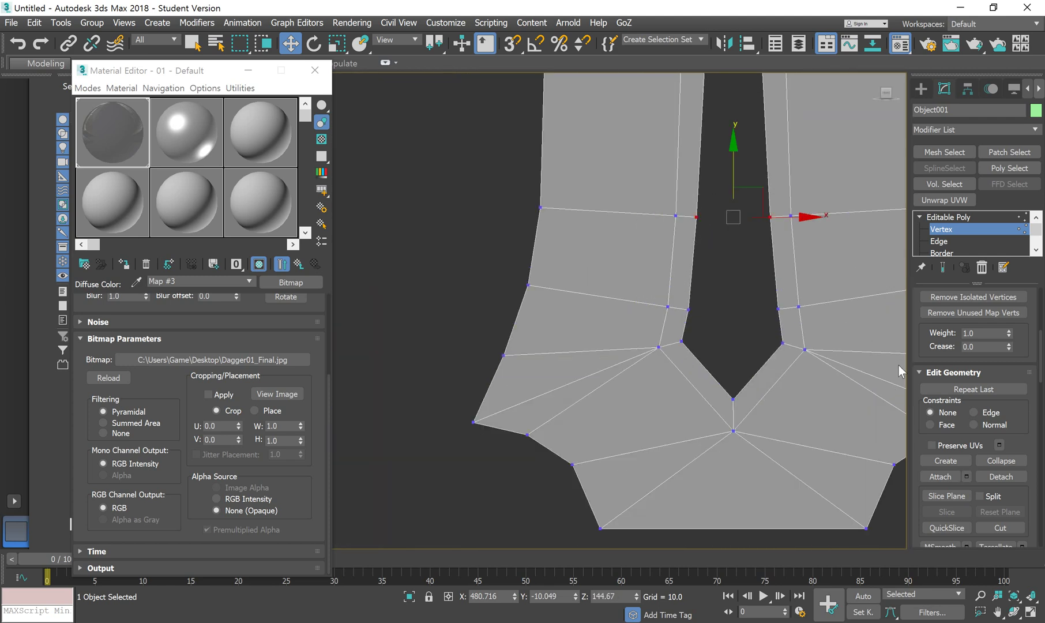
pyautogui.click(1013, 460)
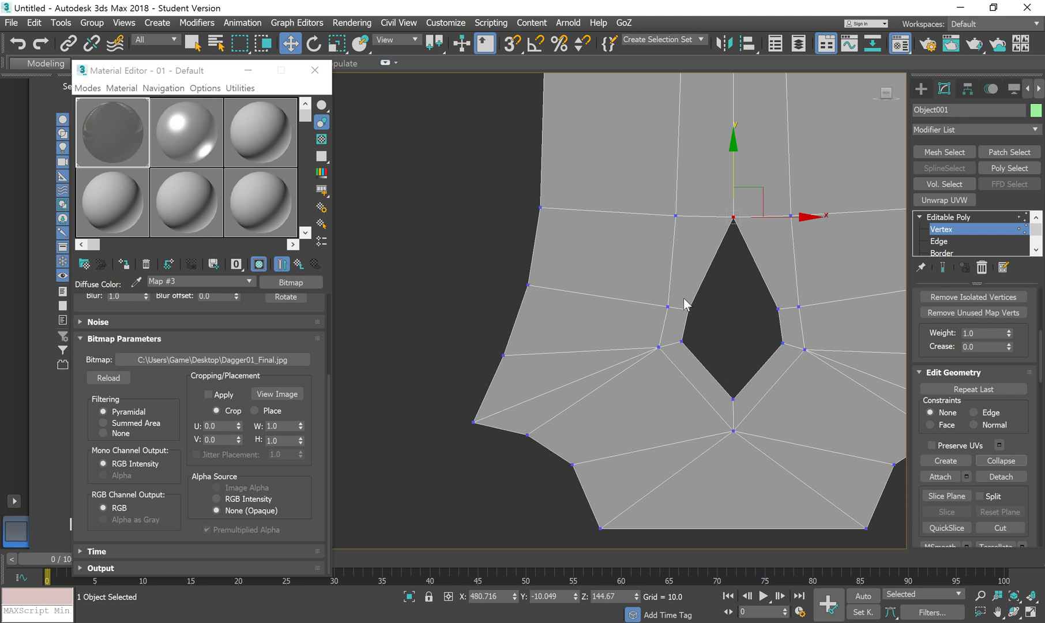
pyautogui.moveTo(753, 319); pyautogui.dragTo(787, 333)
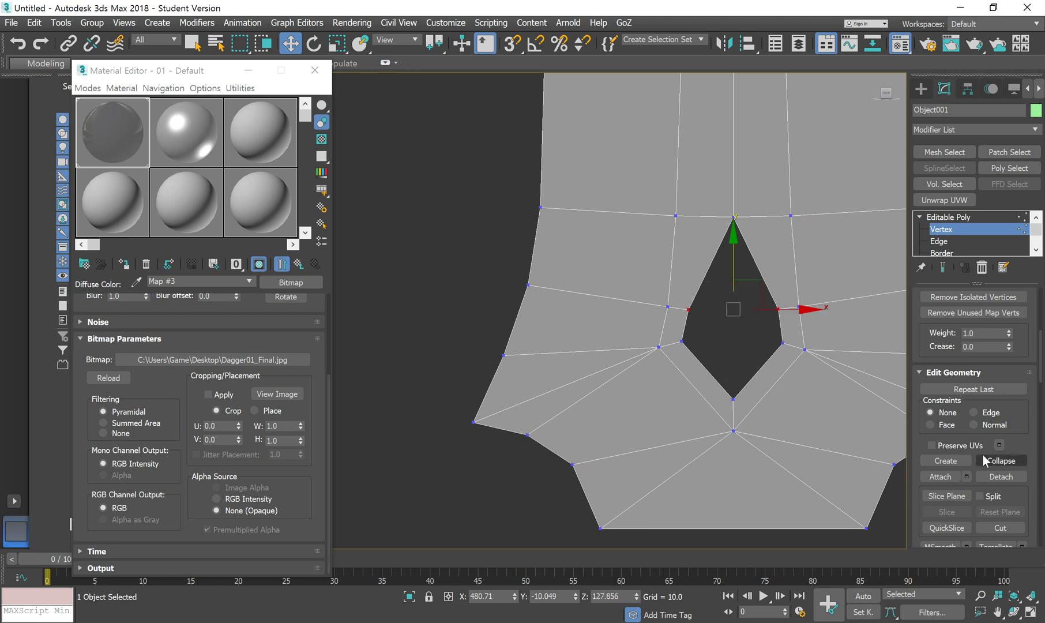
pyautogui.click(1001, 461)
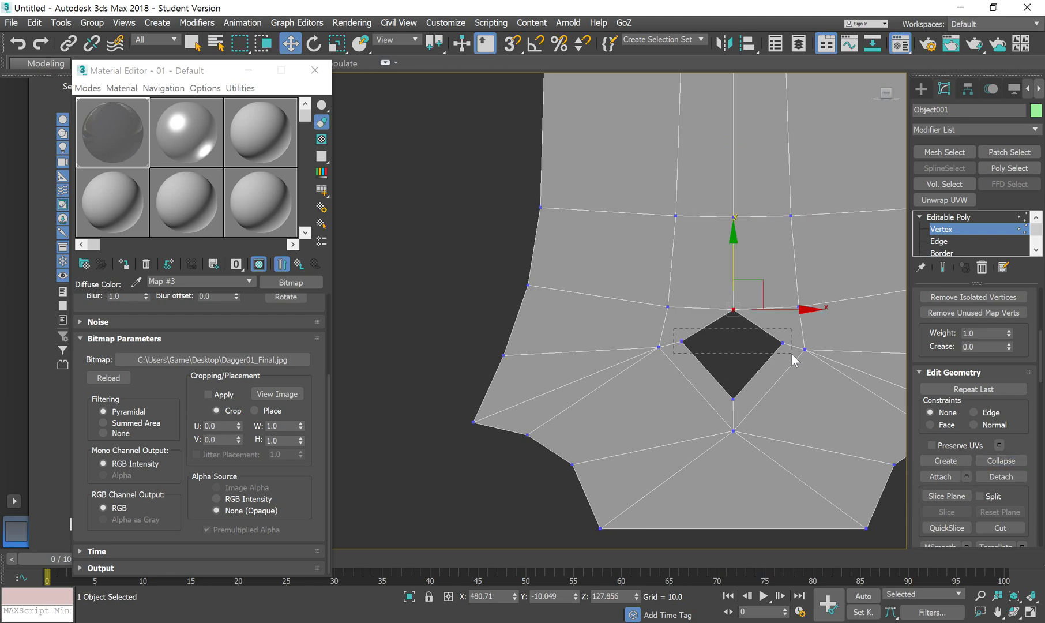
pyautogui.moveTo(792, 354); pyautogui.dragTo(794, 356)
pyautogui.click(1001, 461)
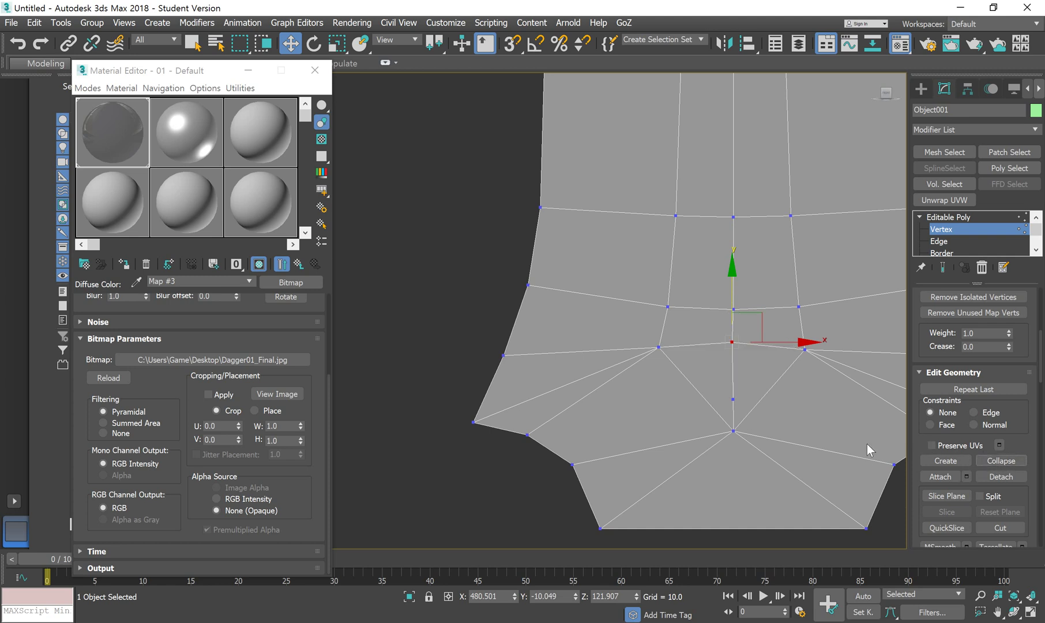
# Remove the leftover center vertex just above the ridge's lower corner point at the blade's base.
pyautogui.click(734, 400)
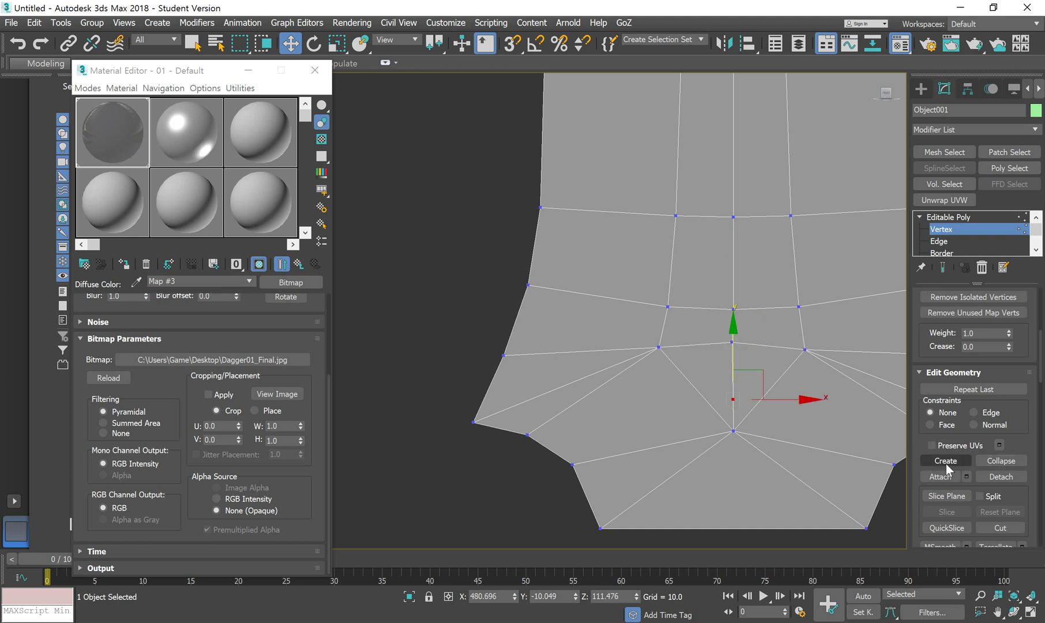
pyautogui.moveTo(1026, 434); pyautogui.dragTo(1024, 373)
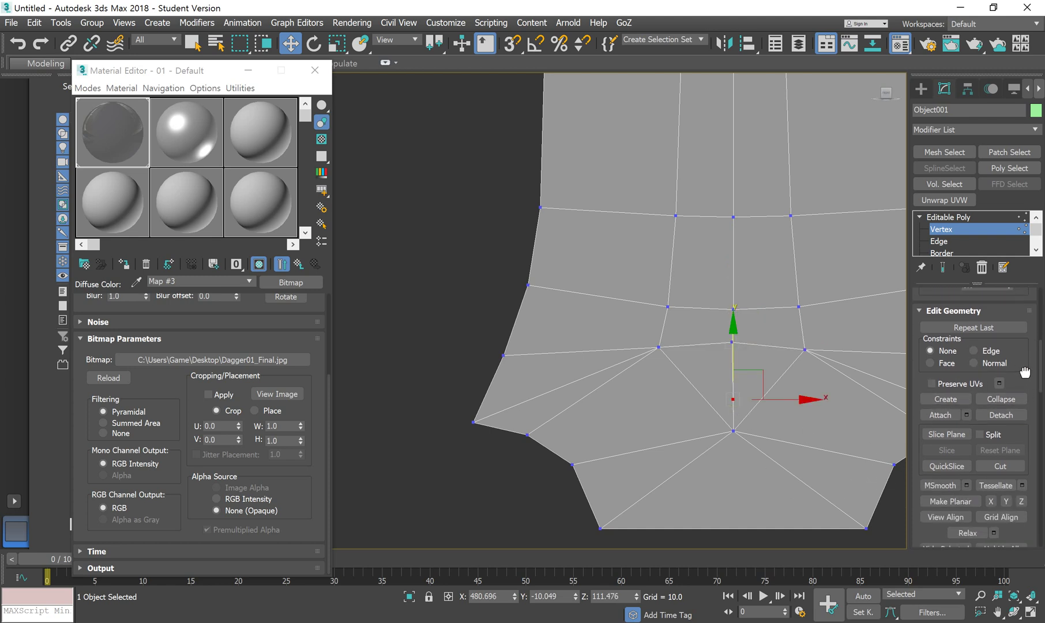
pyautogui.scroll(5, 952, 346)
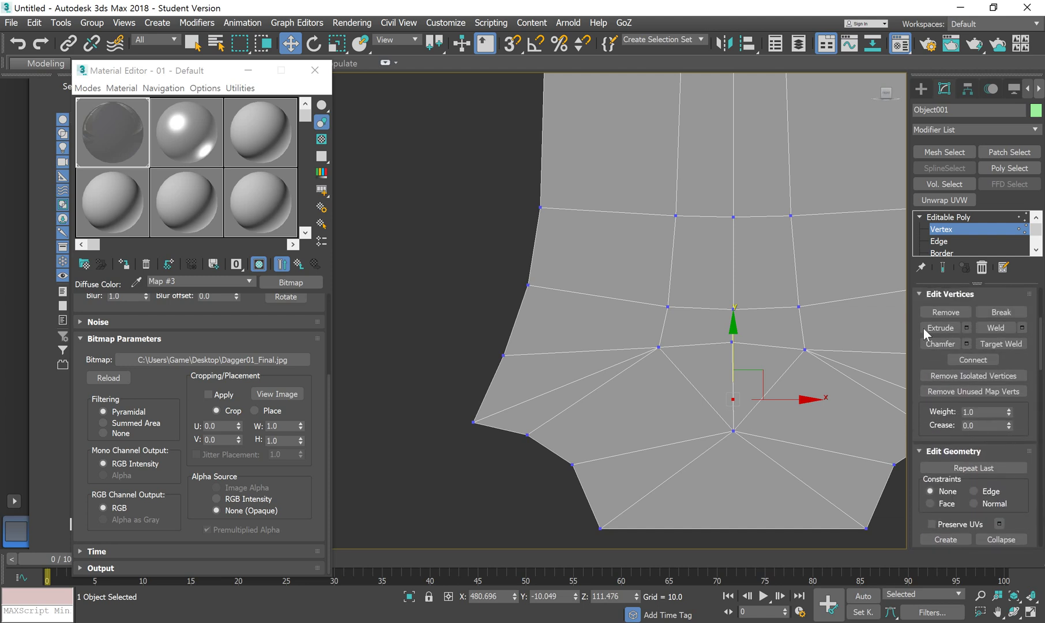
pyautogui.click(946, 312)
# Select all the ridge vertices from tip to base and move them along the depth axis to about Y -20.6, raising the ridge.
pyautogui.moveTo(737, 307); pyautogui.dragTo(692, 402, button='middle')
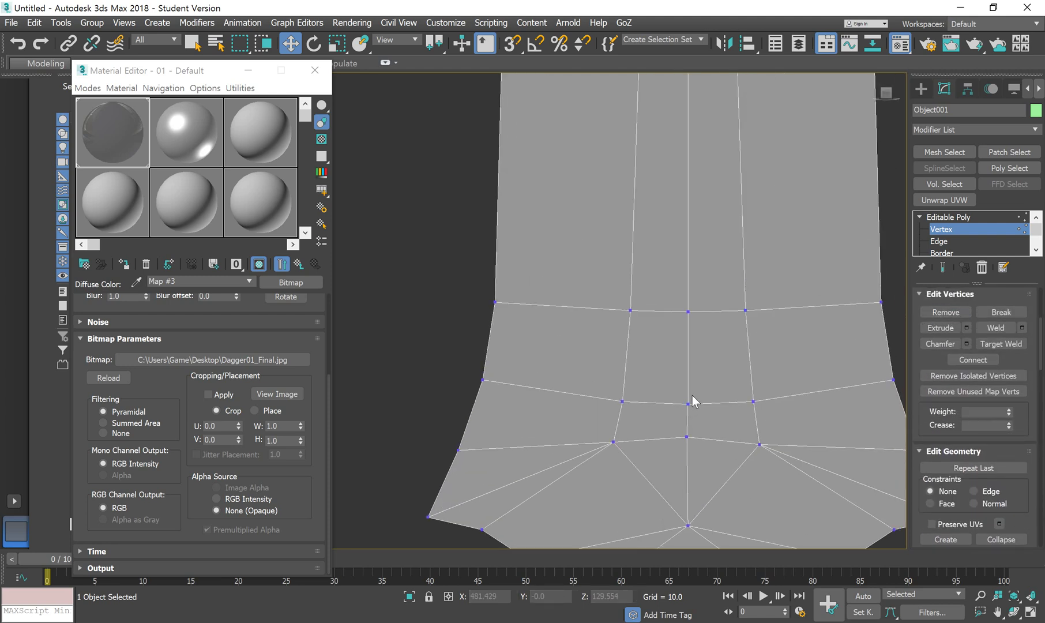
pyautogui.scroll(-4, 692, 403)
pyautogui.moveTo(682, 328); pyautogui.dragTo(660, 387, button='middle')
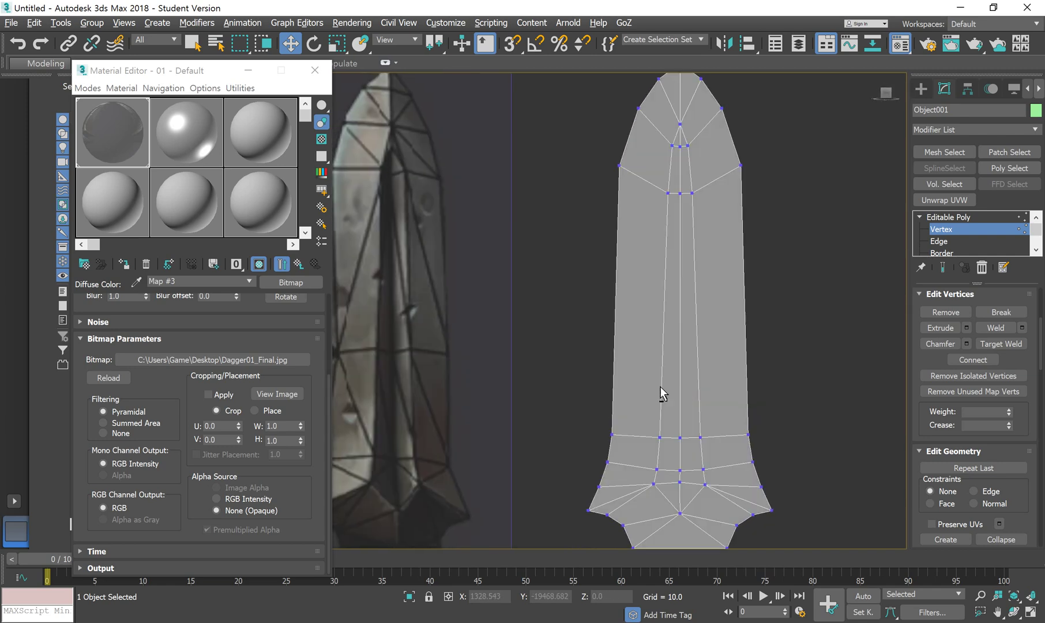
pyautogui.moveTo(665, 278); pyautogui.dragTo(667, 251, button='middle')
pyautogui.scroll(-3, 666, 254)
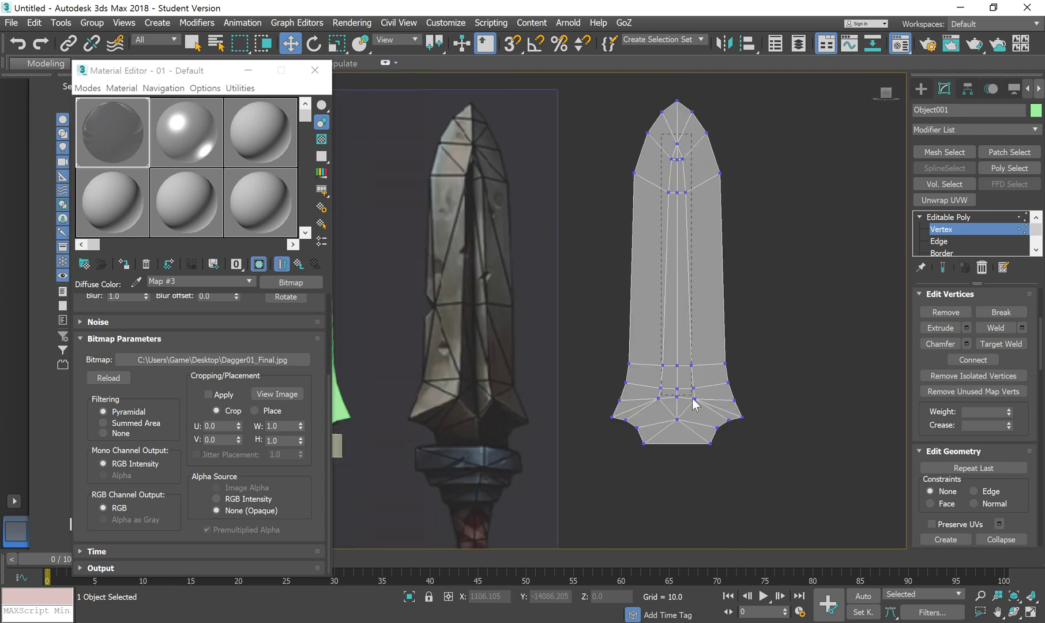
pyautogui.moveTo(694, 404); pyautogui.dragTo(695, 431)
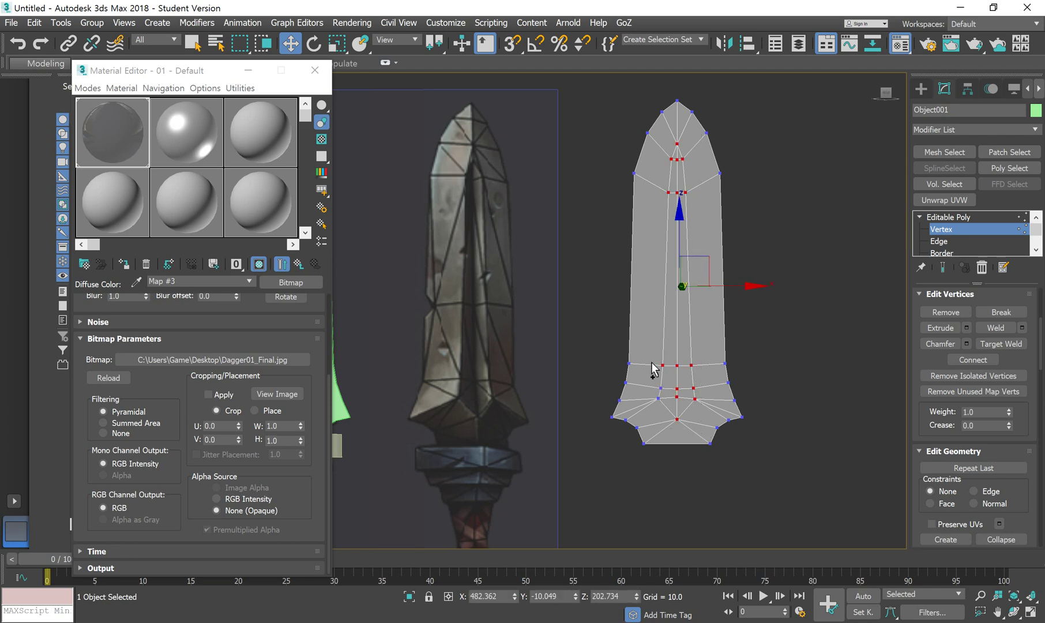
pyautogui.keyDown('ctrl'); pyautogui.click(672, 416); pyautogui.keyUp('ctrl')
pyautogui.keyDown('alt'); pyautogui.moveTo(670, 378); pyautogui.dragTo(664, 333, button='middle'); pyautogui.keyUp('alt')
pyautogui.moveTo(646, 259); pyautogui.dragTo(651, 263)
# Select the five inner centerline vertices of the ridge and push them back about 5.8 units along Y to form a groove.
pyautogui.keyDown('alt'); pyautogui.moveTo(651, 263); pyautogui.dragTo(692, 381, button='middle'); pyautogui.keyUp('alt')
pyautogui.scroll(4, 675, 393)
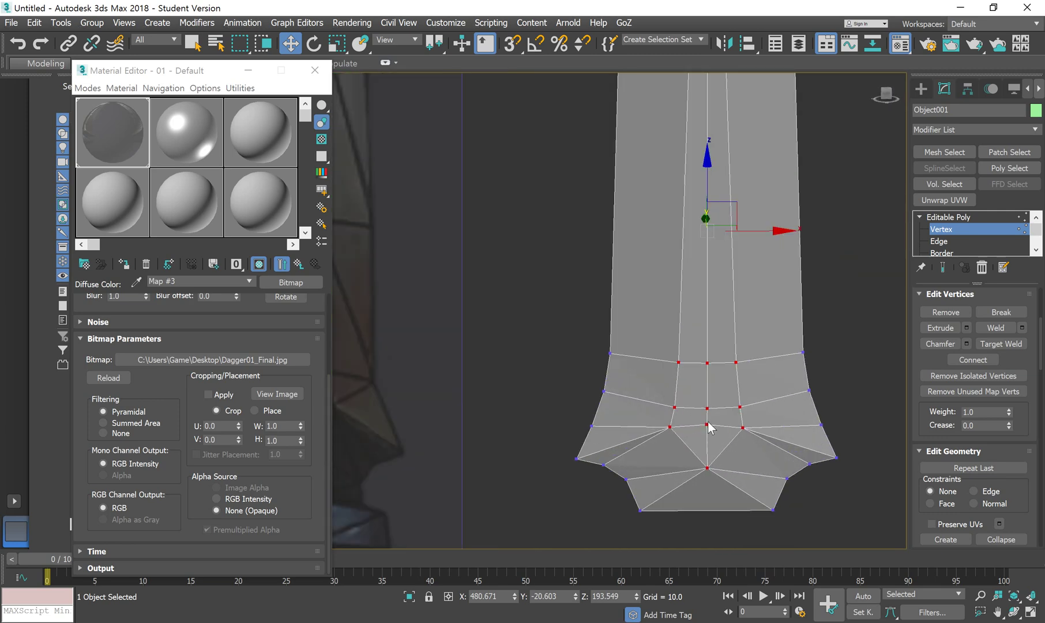
pyautogui.click(707, 425)
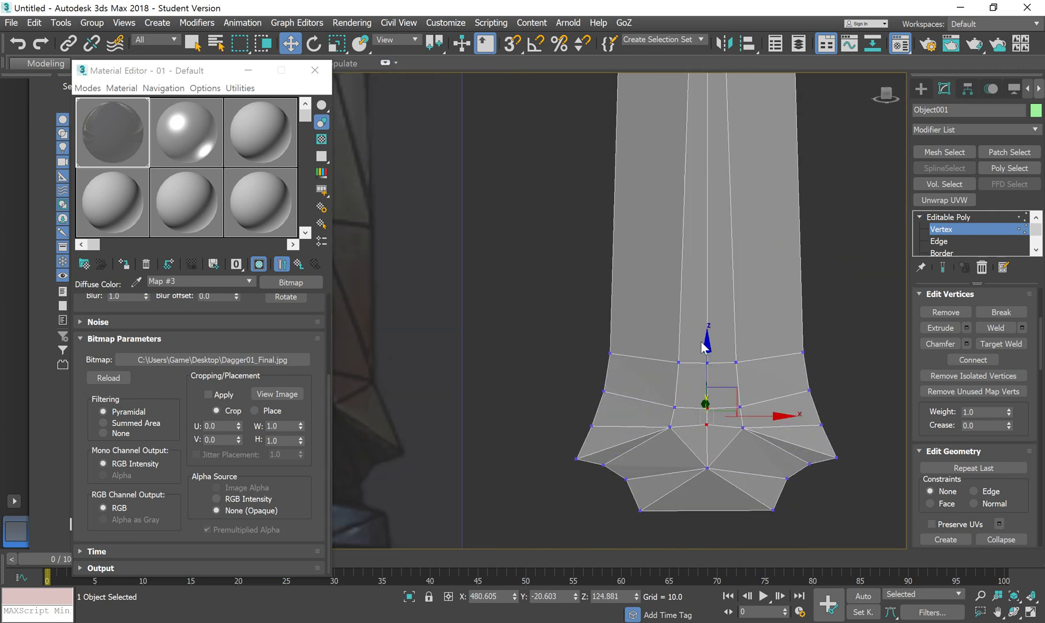
pyautogui.keyDown('ctrl'); pyautogui.moveTo(702, 342); pyautogui.dragTo(718, 382); pyautogui.keyUp('ctrl')
pyautogui.moveTo(727, 235); pyautogui.dragTo(732, 450, button='middle')
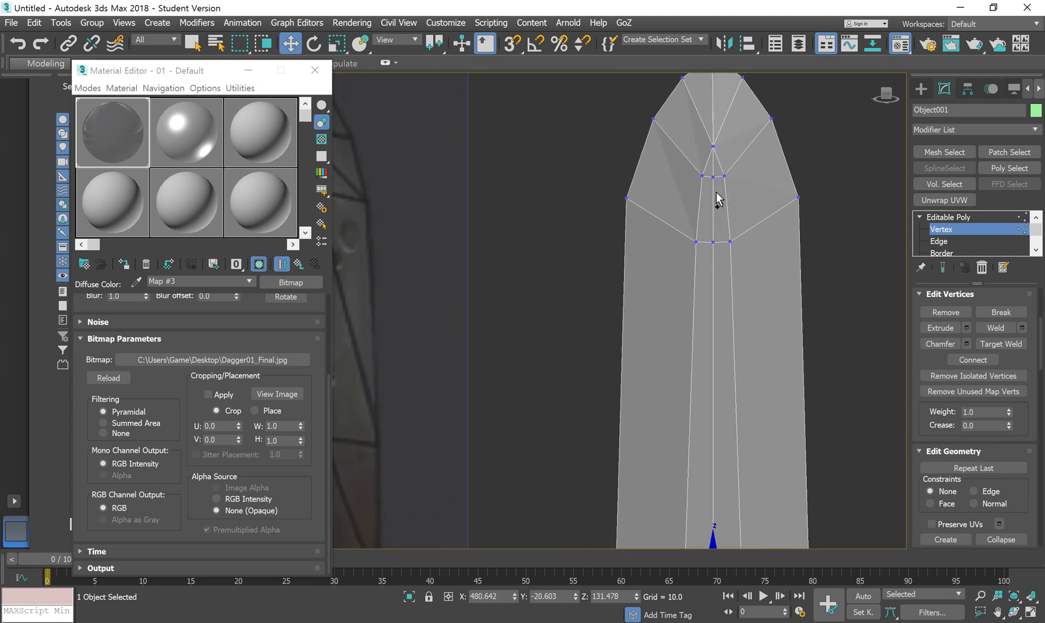
pyautogui.keyDown('ctrl'); pyautogui.moveTo(710, 169); pyautogui.dragTo(718, 191); pyautogui.keyUp('ctrl')
pyautogui.keyDown('ctrl'); pyautogui.moveTo(709, 238); pyautogui.dragTo(716, 268); pyautogui.keyUp('ctrl')
pyautogui.keyDown('alt'); pyautogui.moveTo(732, 381); pyautogui.dragTo(692, 363, button='middle'); pyautogui.keyUp('alt')
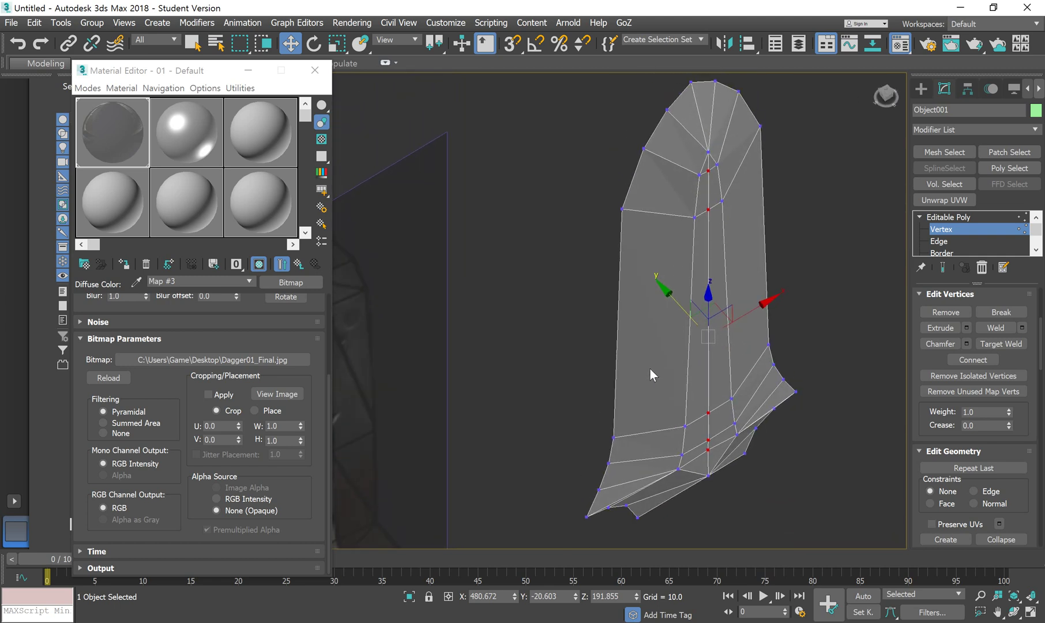
pyautogui.scroll(2, 653, 340)
pyautogui.scroll(-2, 653, 341)
pyautogui.moveTo(652, 344); pyautogui.dragTo(599, 320, button='middle')
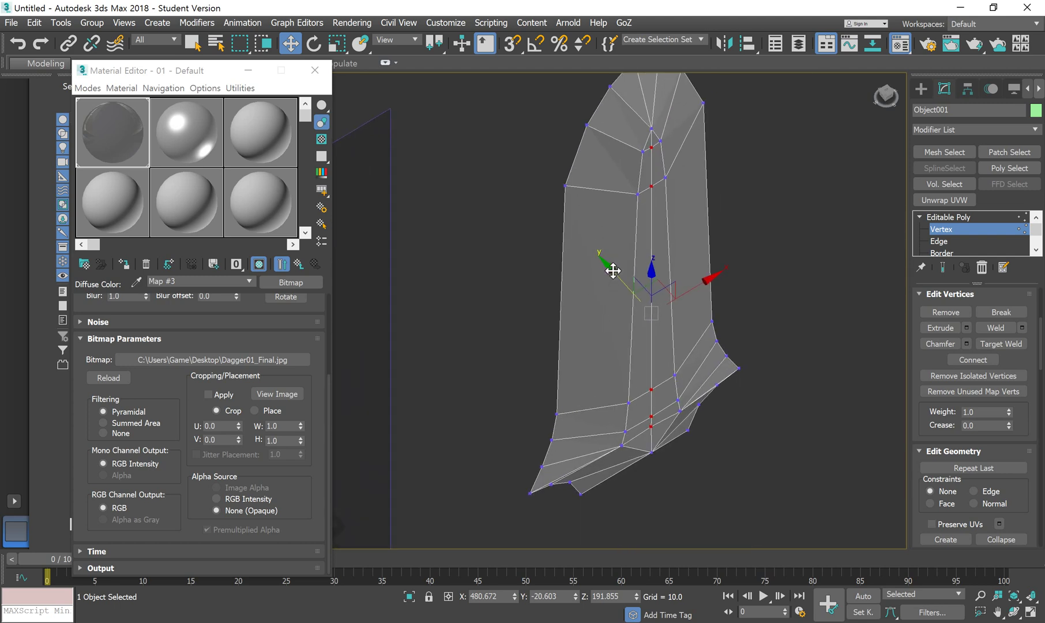
pyautogui.moveTo(613, 270); pyautogui.dragTo(600, 261)
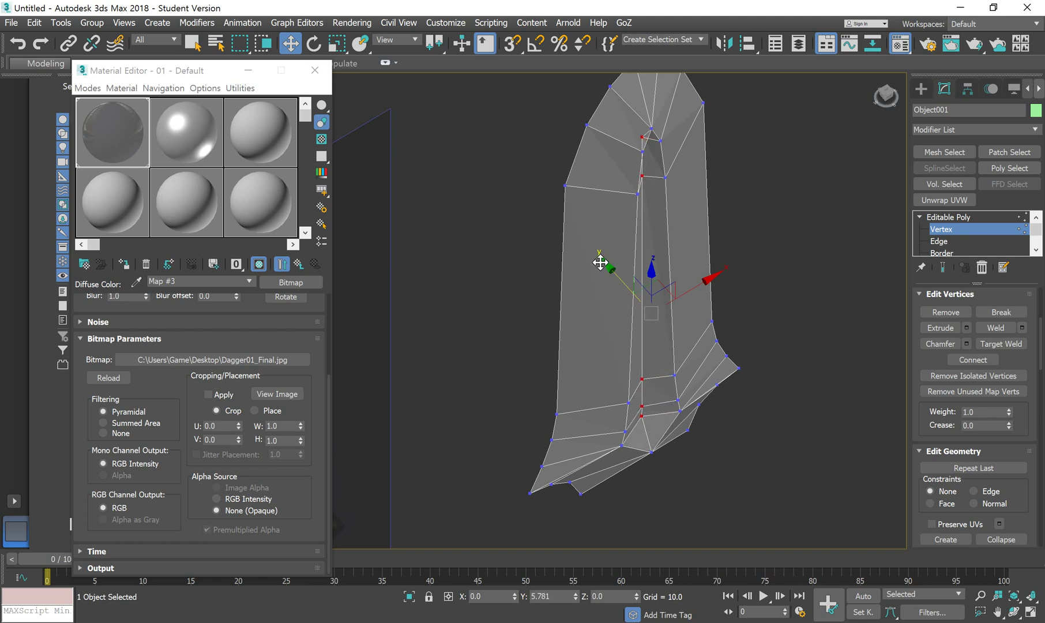
pyautogui.moveTo(672, 297); pyautogui.dragTo(732, 318, button='middle')
pyautogui.scroll(6, 708, 326)
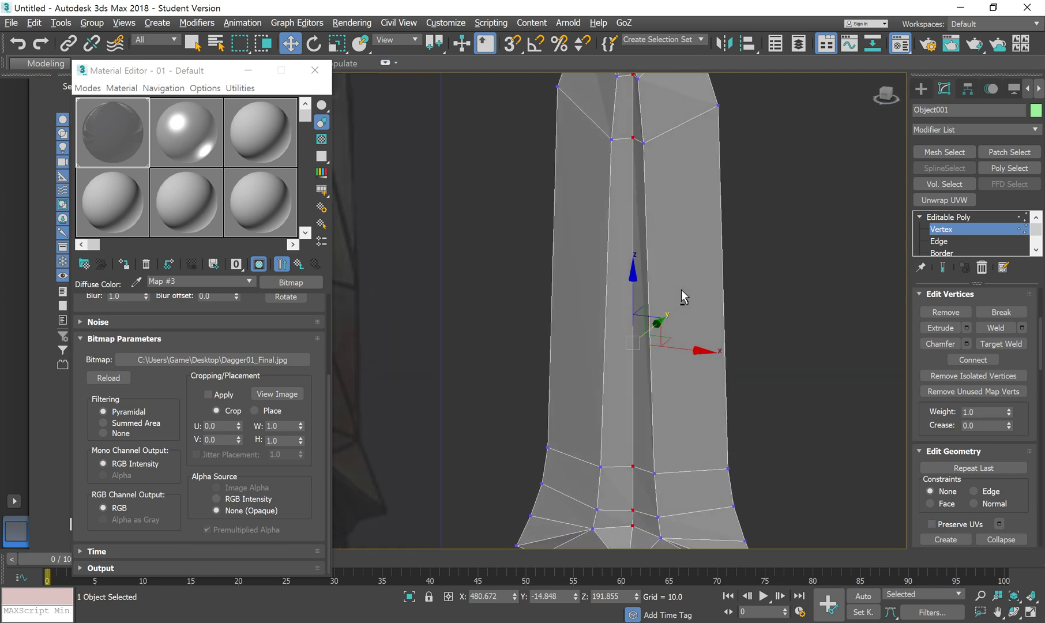
# Leave vertex editing and examine the blade's ridge, groove and tip from several angles against the reference image.
pyautogui.scroll(-6, 661, 285)
pyautogui.moveTo(595, 304); pyautogui.dragTo(598, 307)
pyautogui.scroll(1, 739, 363)
pyautogui.moveTo(739, 358)
pyautogui.keyDown('alt'); pyautogui.mouseDown(button='middle')
pyautogui.moveTo(695, 330)
pyautogui.moveTo(723, 312)
pyautogui.moveTo(723, 282)
pyautogui.moveTo(691, 310)
pyautogui.moveTo(685, 341)
pyautogui.moveTo(736, 347)
pyautogui.mouseUp(button='middle'); pyautogui.keyUp('alt')
pyautogui.scroll(-2, 736, 346)
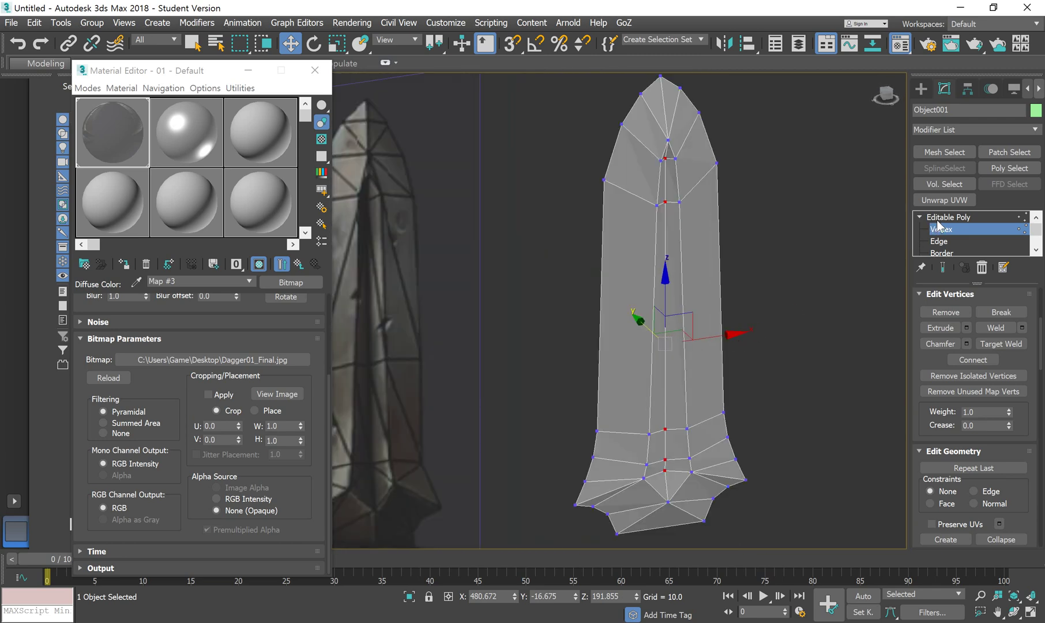
pyautogui.click(939, 225)
pyautogui.click(834, 251)
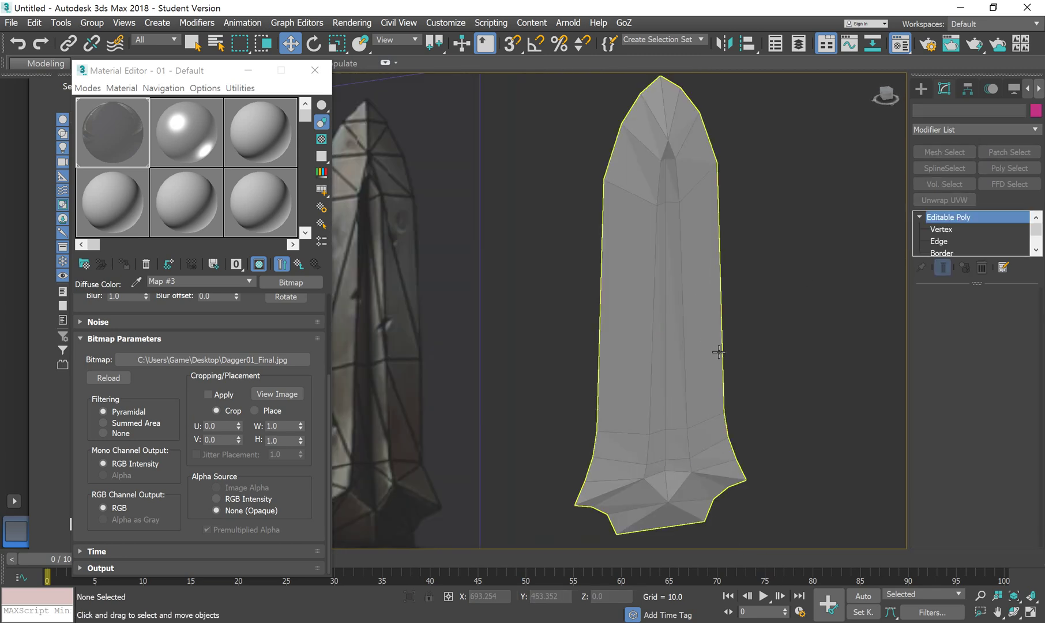
pyautogui.click(691, 333)
pyautogui.moveTo(690, 334)
pyautogui.keyDown('alt'); pyautogui.mouseDown(button='middle')
pyautogui.moveTo(690, 324)
pyautogui.moveTo(699, 350)
pyautogui.moveTo(742, 346)
pyautogui.moveTo(668, 338)
pyautogui.mouseUp(button='middle'); pyautogui.keyUp('alt')
pyautogui.keyDown('alt'); pyautogui.moveTo(638, 335); pyautogui.dragTo(625, 315, button='middle'); pyautogui.keyUp('alt')
pyautogui.scroll(4, 640, 300)
pyautogui.keyDown('alt'); pyautogui.moveTo(659, 232); pyautogui.dragTo(630, 336, button='middle'); pyautogui.keyUp('alt')
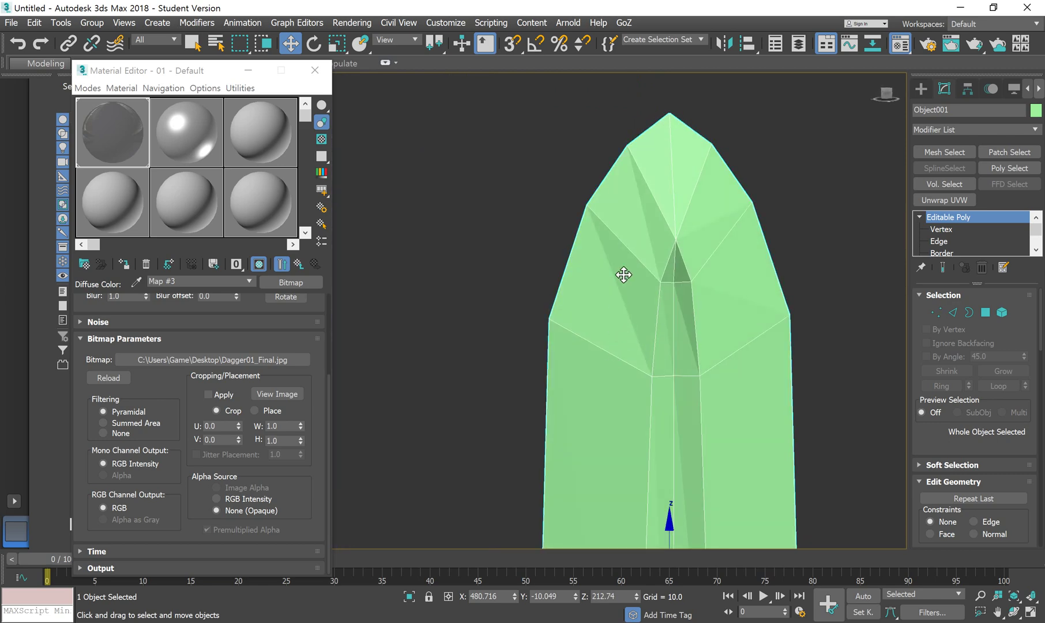
pyautogui.moveTo(749, 393); pyautogui.dragTo(650, 316, button='middle')
pyautogui.scroll(-3, 668, 278)
pyautogui.keyDown('alt'); pyautogui.moveTo(616, 187); pyautogui.dragTo(673, 392, button='middle'); pyautogui.keyUp('alt')
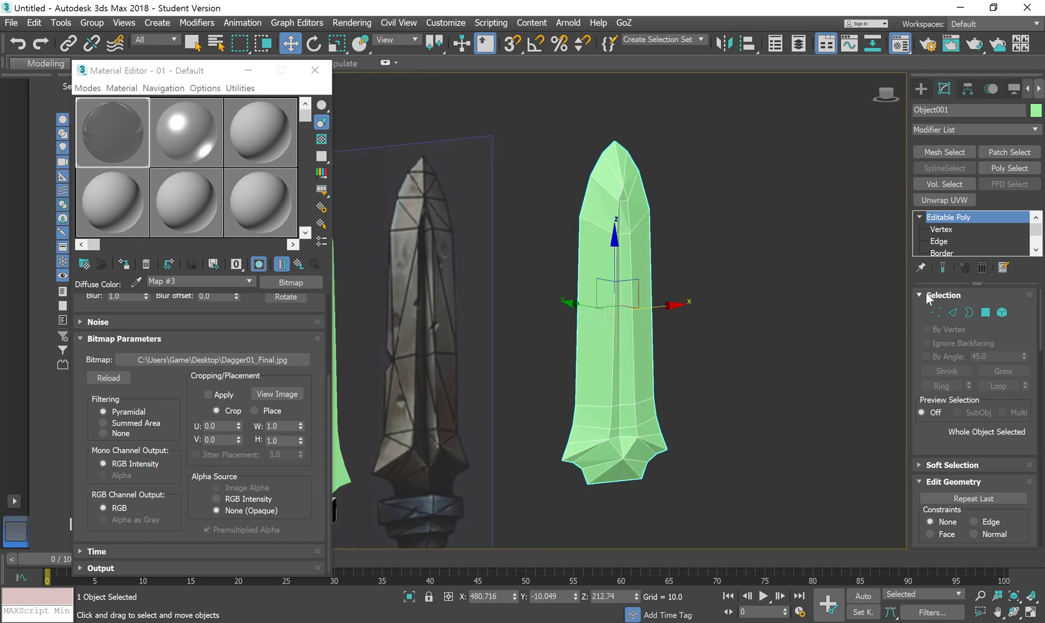
# Select the whole blade element and auto-smooth all its polygons with a threshold of 45.
pyautogui.click(1002, 312)
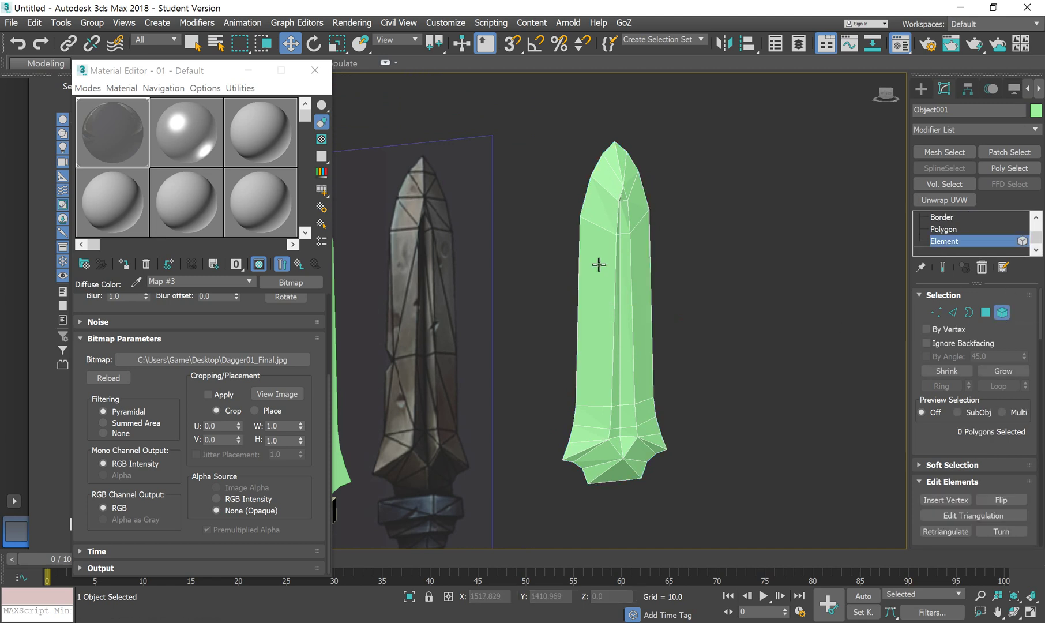
pyautogui.click(599, 264)
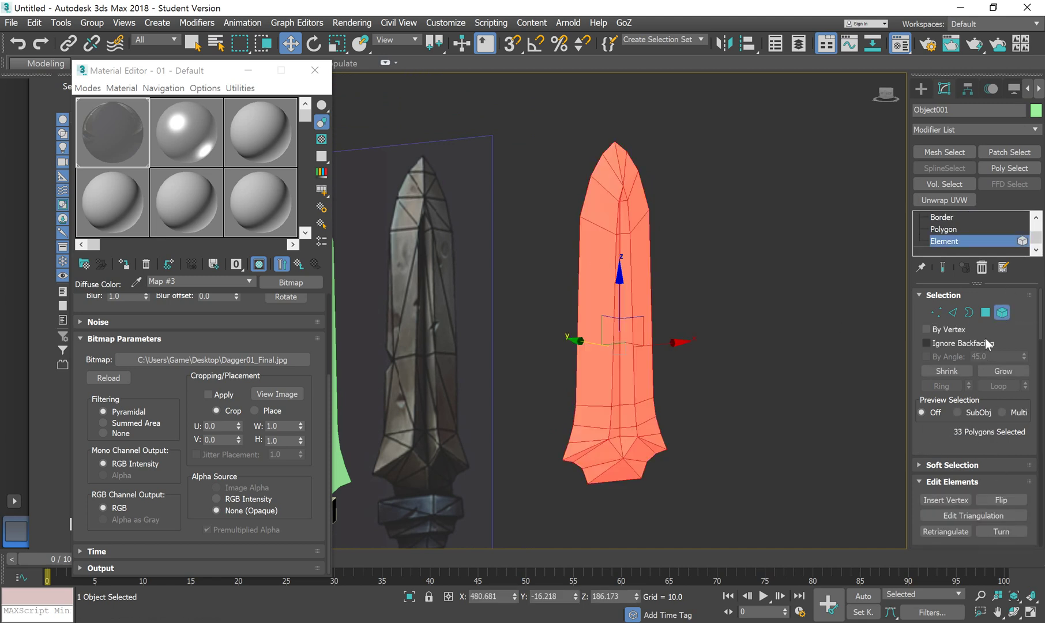
pyautogui.click(693, 314)
pyautogui.click(643, 306)
pyautogui.scroll(-8, 915, 471)
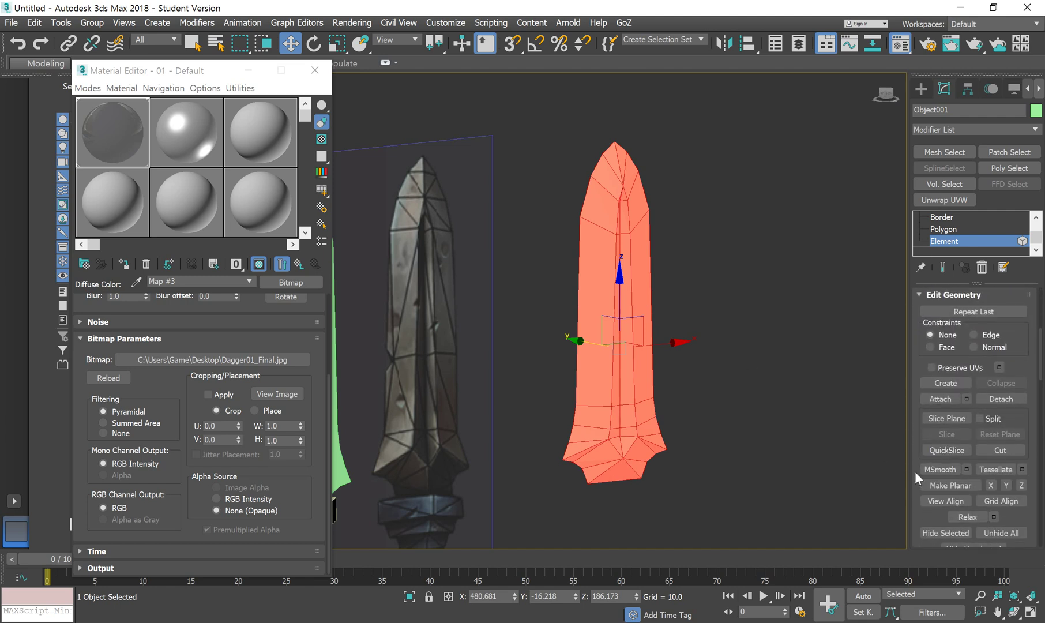
pyautogui.scroll(-8, 915, 471)
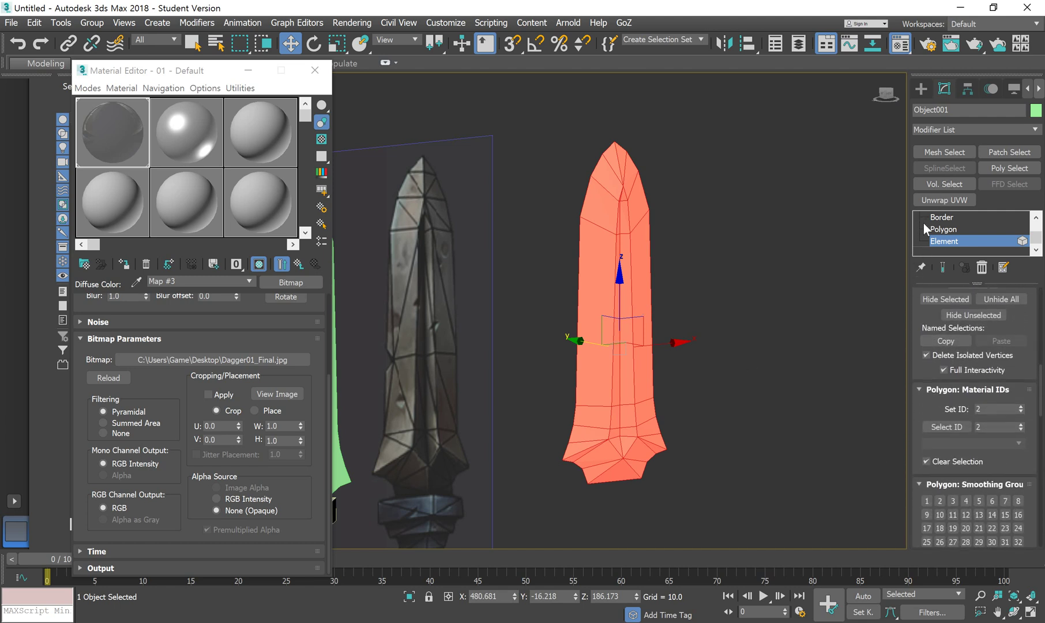
pyautogui.moveTo(1028, 453); pyautogui.dragTo(1033, 345)
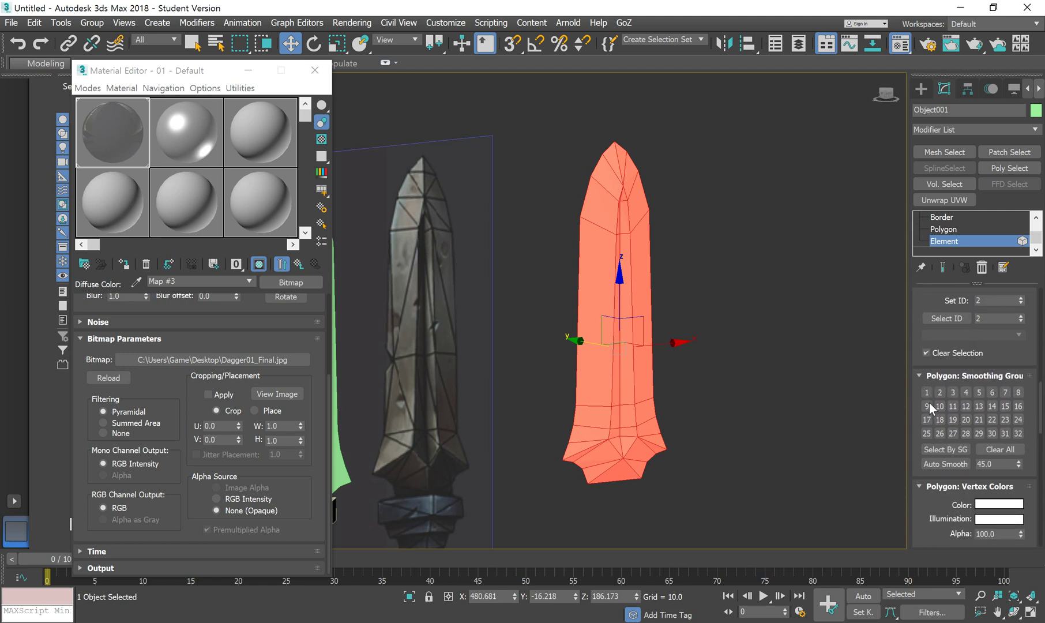
pyautogui.click(944, 466)
pyautogui.click(1005, 239)
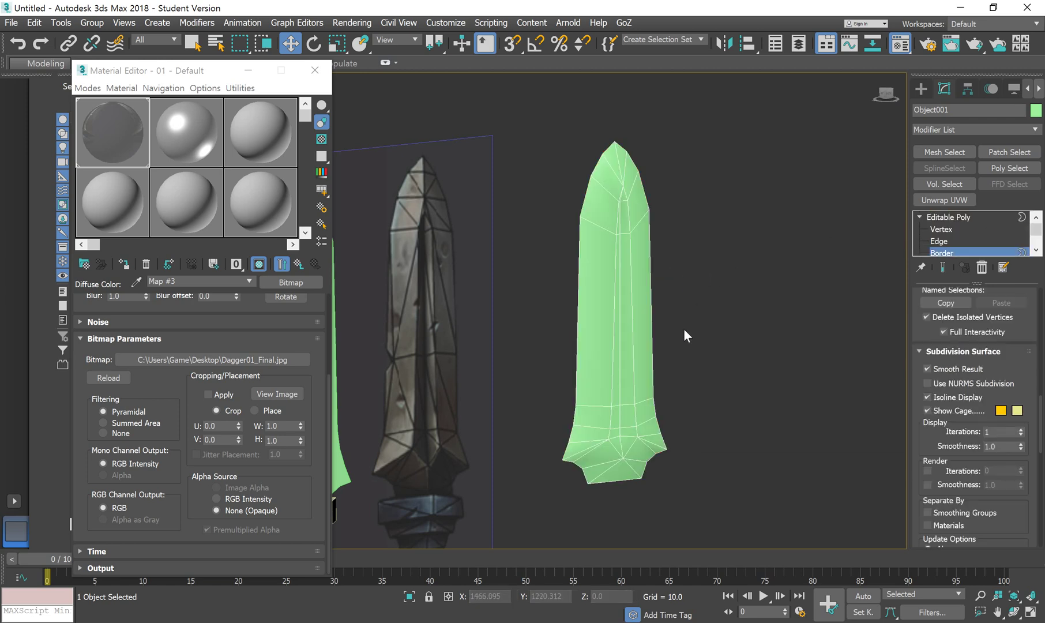
# Select the polygon strip forming the groove's left wall from base to tip and move it from smoothing group 1 to group 2.
pyautogui.keyDown('alt'); pyautogui.moveTo(644, 364); pyautogui.dragTo(599, 363, button='middle'); pyautogui.keyUp('alt')
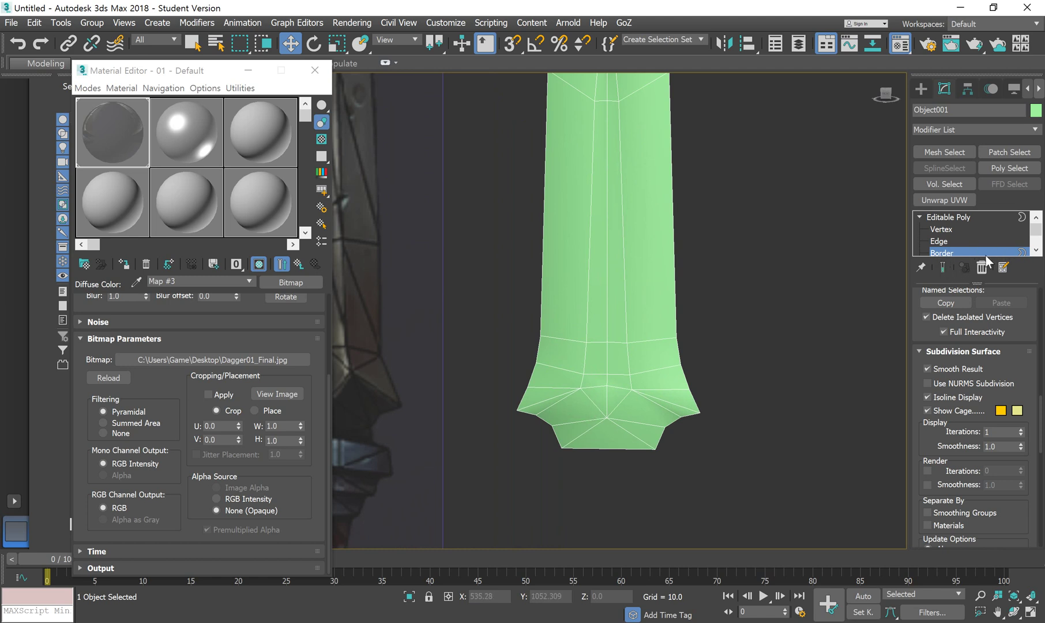
pyautogui.click(1037, 250)
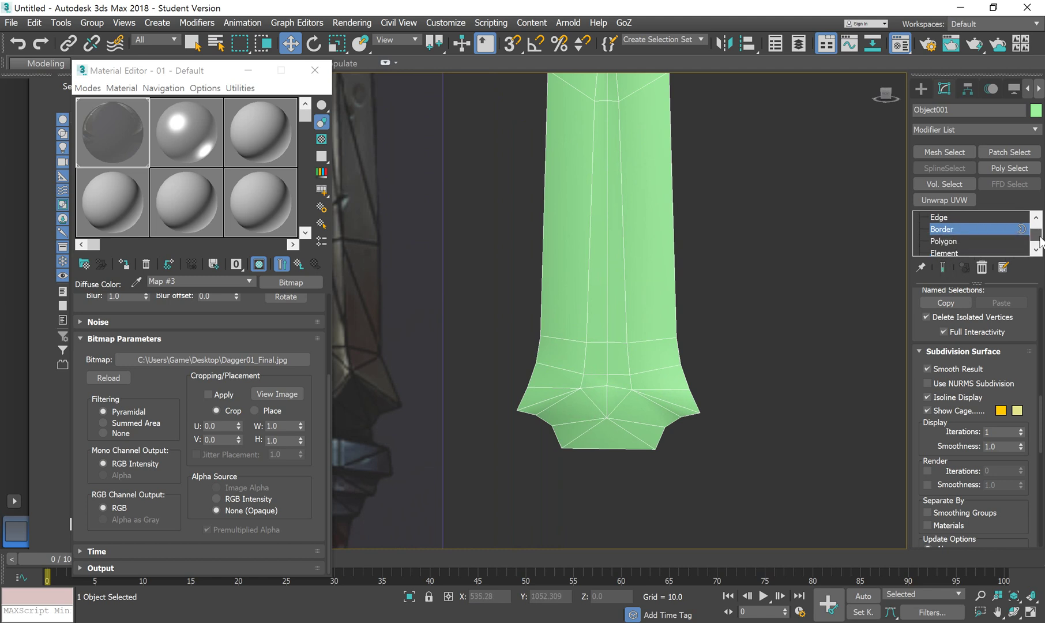
pyautogui.click(957, 241)
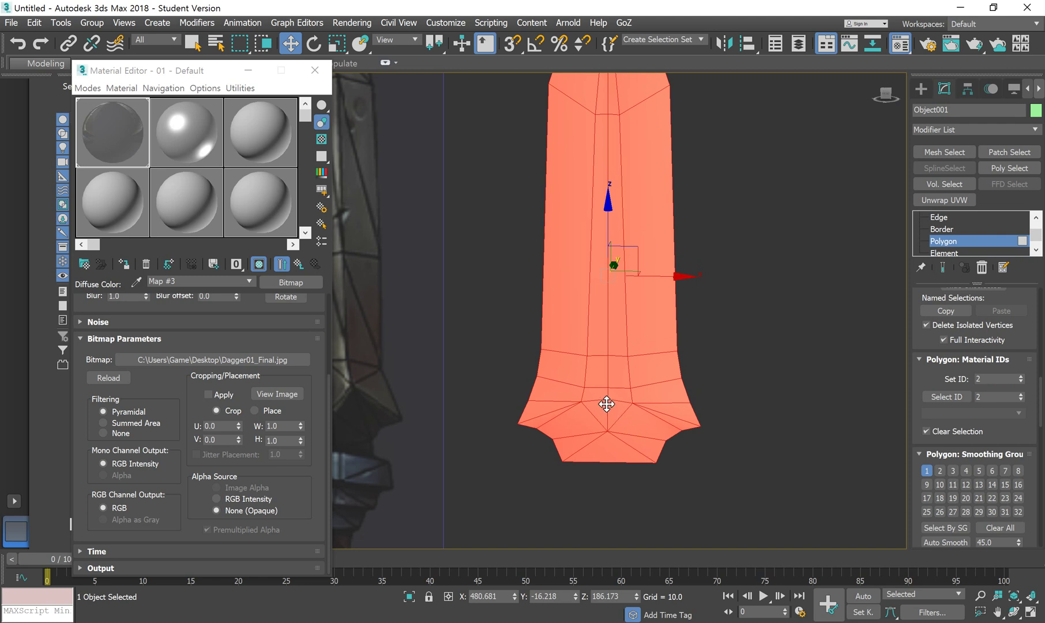
pyautogui.click(615, 411)
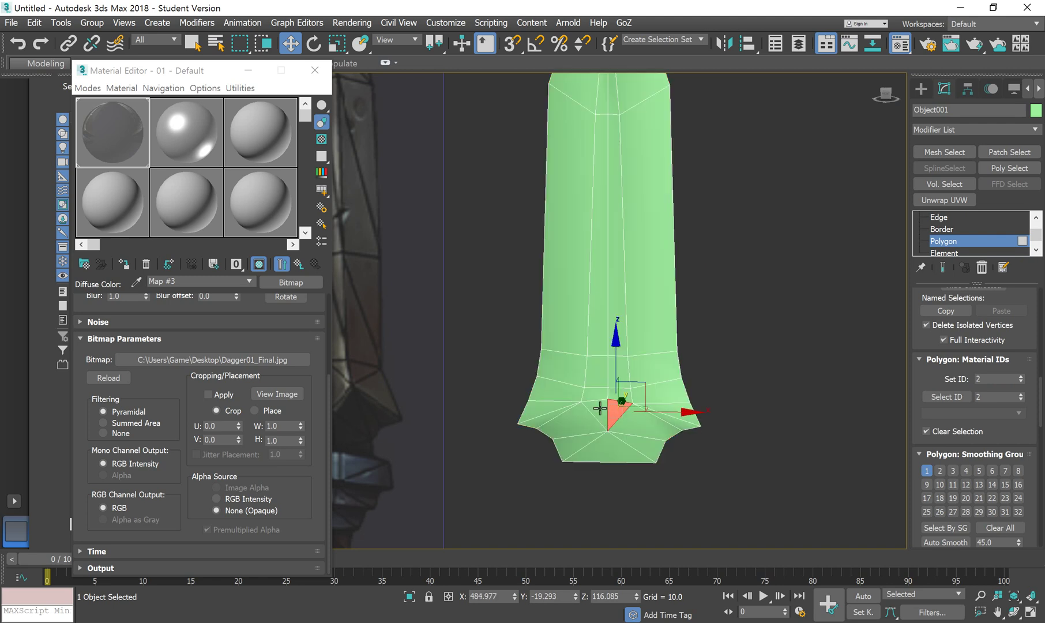
pyautogui.moveTo(617, 399); pyautogui.dragTo(600, 398)
pyautogui.keyDown('ctrl'); pyautogui.click(597, 375); pyautogui.keyUp('ctrl')
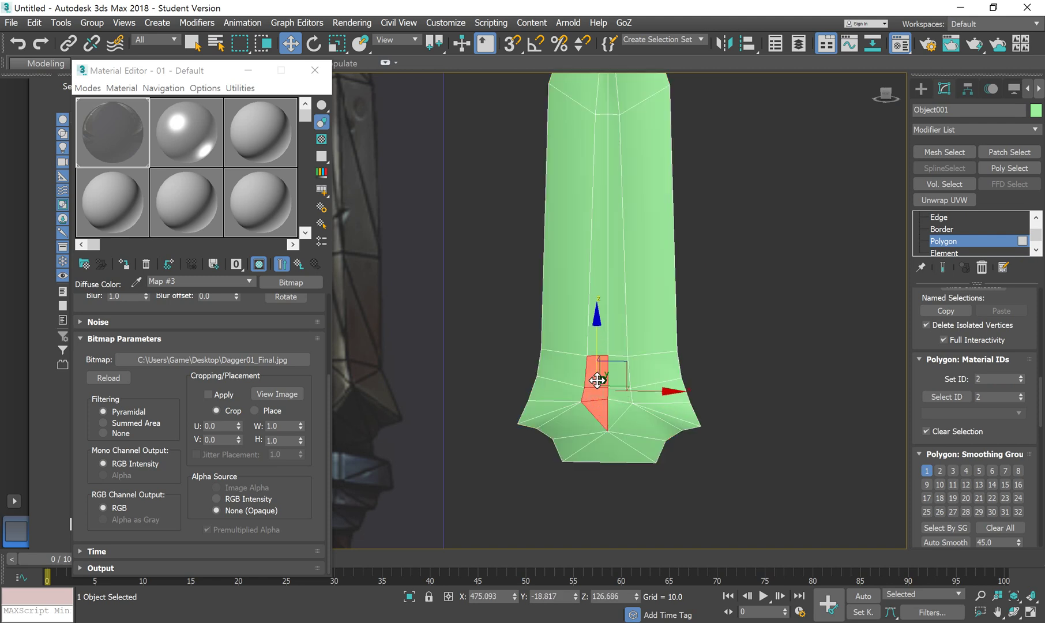
pyautogui.keyDown('shift'); pyautogui.click(598, 314); pyautogui.keyUp('shift')
pyautogui.moveTo(600, 266); pyautogui.dragTo(603, 306, button='middle')
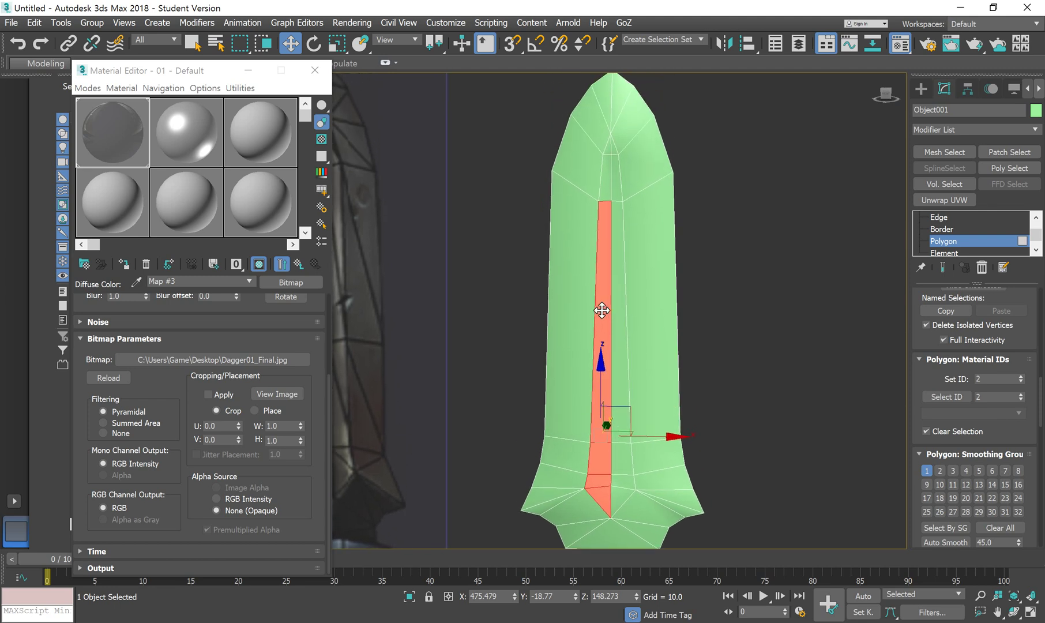
pyautogui.keyDown('ctrl'); pyautogui.click(605, 195); pyautogui.keyUp('ctrl')
pyautogui.keyDown('ctrl'); pyautogui.click(609, 149); pyautogui.keyUp('ctrl')
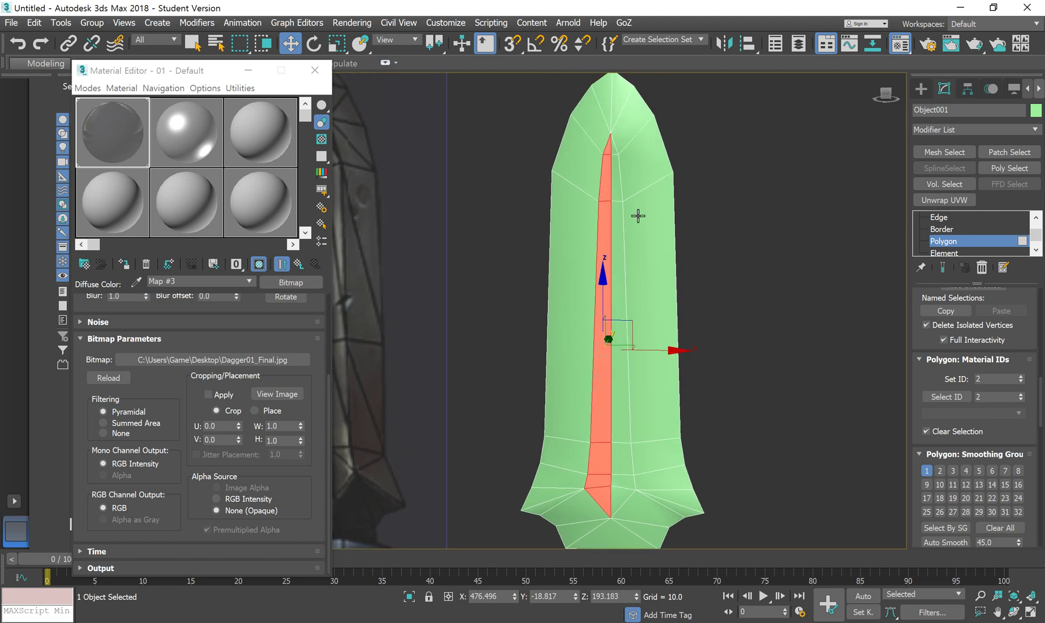
pyautogui.click(927, 470)
pyautogui.click(768, 364)
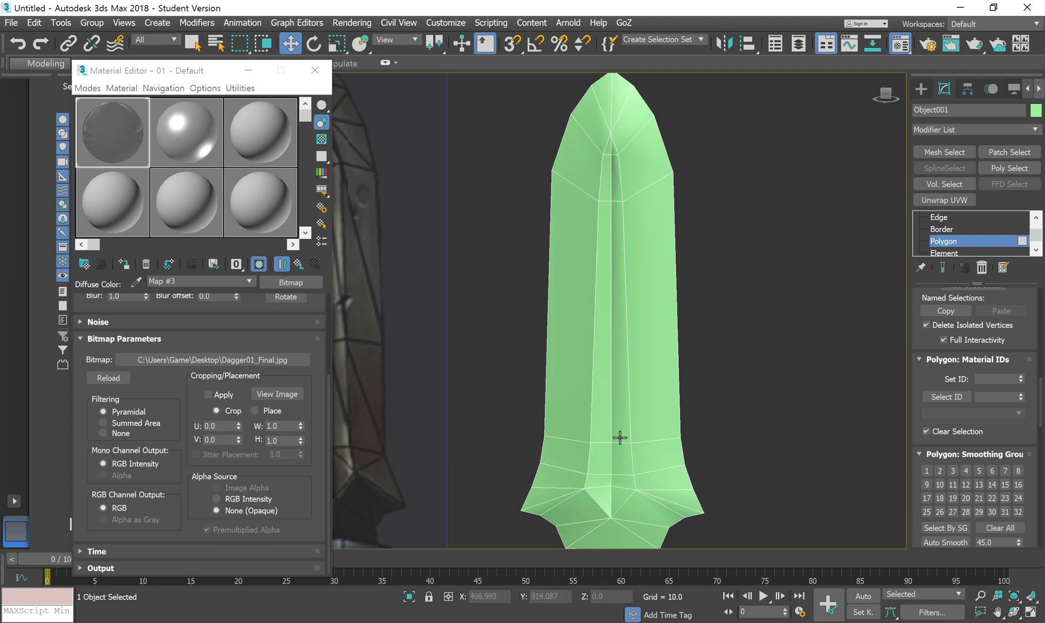
# Select the polygon strip forming the groove's right wall from base to tip and move it from smoothing group 1 to group 3.
pyautogui.moveTo(608, 435)
pyautogui.keyDown('alt'); pyautogui.mouseDown(button='middle')
pyautogui.moveTo(588, 434)
pyautogui.moveTo(637, 429)
pyautogui.moveTo(646, 438)
pyautogui.moveTo(631, 473)
pyautogui.mouseUp(button='middle'); pyautogui.keyUp('alt')
pyautogui.click(623, 499)
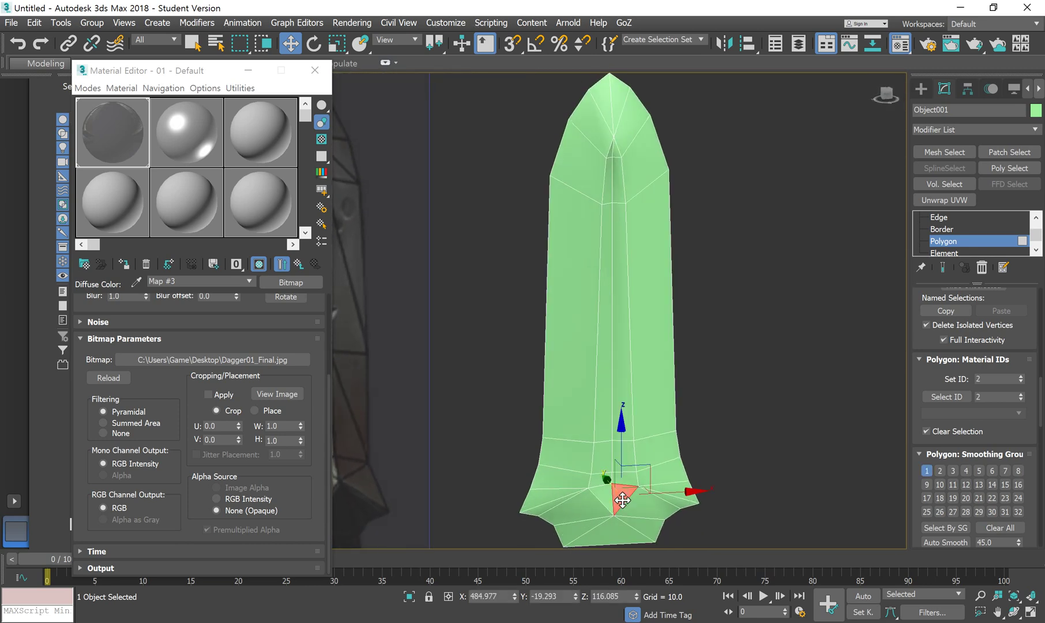
pyautogui.keyDown('ctrl'); pyautogui.click(626, 480); pyautogui.keyUp('ctrl')
pyautogui.keyDown('ctrl'); pyautogui.click(621, 460); pyautogui.keyUp('ctrl')
pyautogui.keyDown('shift'); pyautogui.click(622, 424); pyautogui.keyUp('shift')
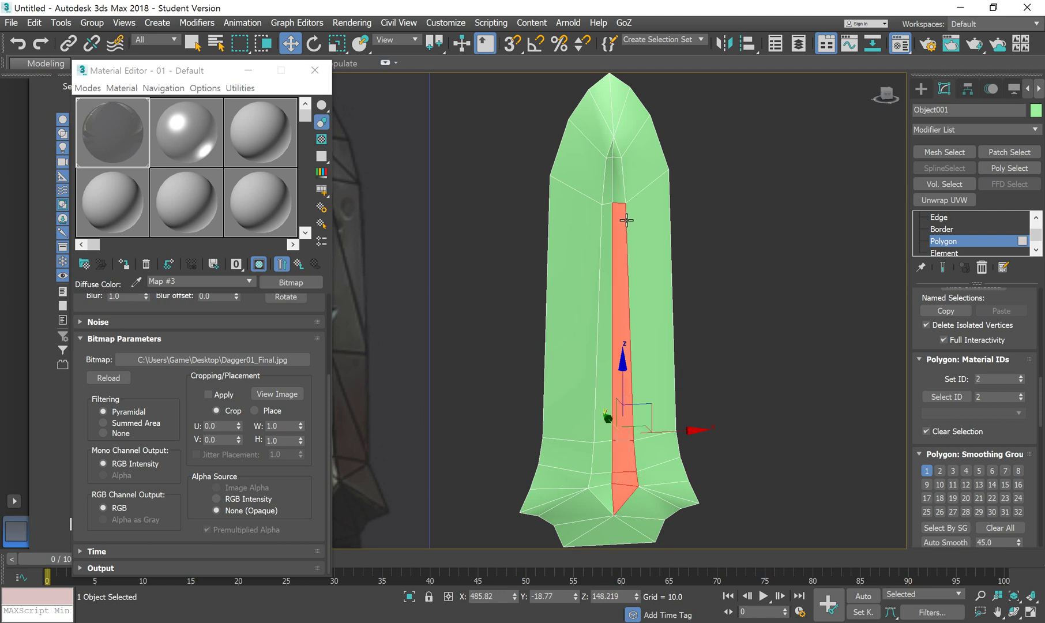
pyautogui.keyDown('ctrl'); pyautogui.click(617, 189); pyautogui.keyUp('ctrl')
pyautogui.keyDown('ctrl'); pyautogui.click(614, 152); pyautogui.keyUp('ctrl')
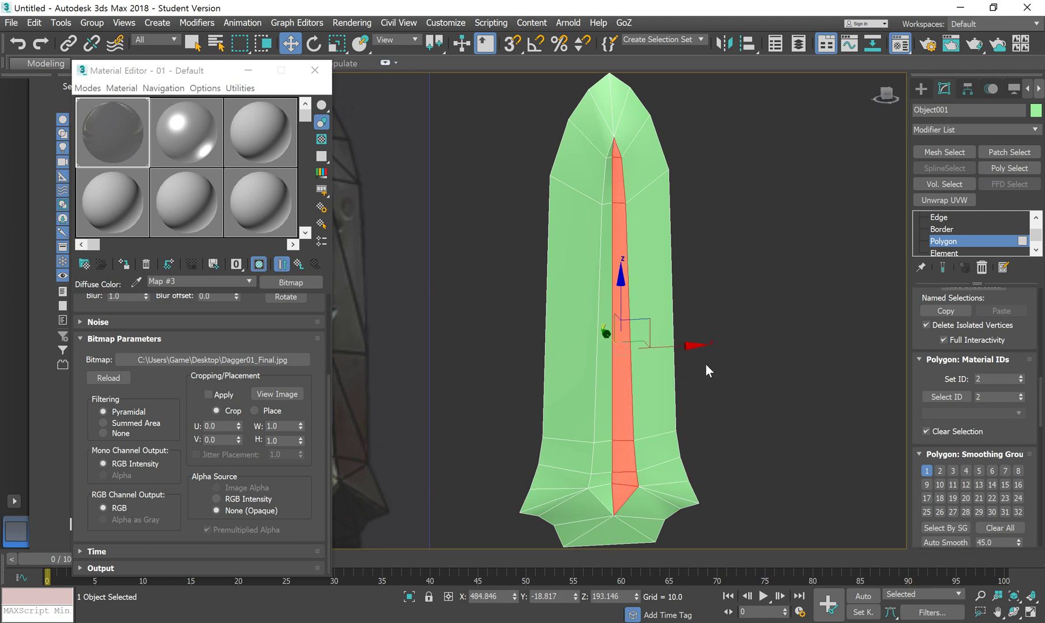
pyautogui.click(953, 471)
pyautogui.click(927, 471)
pyautogui.click(774, 396)
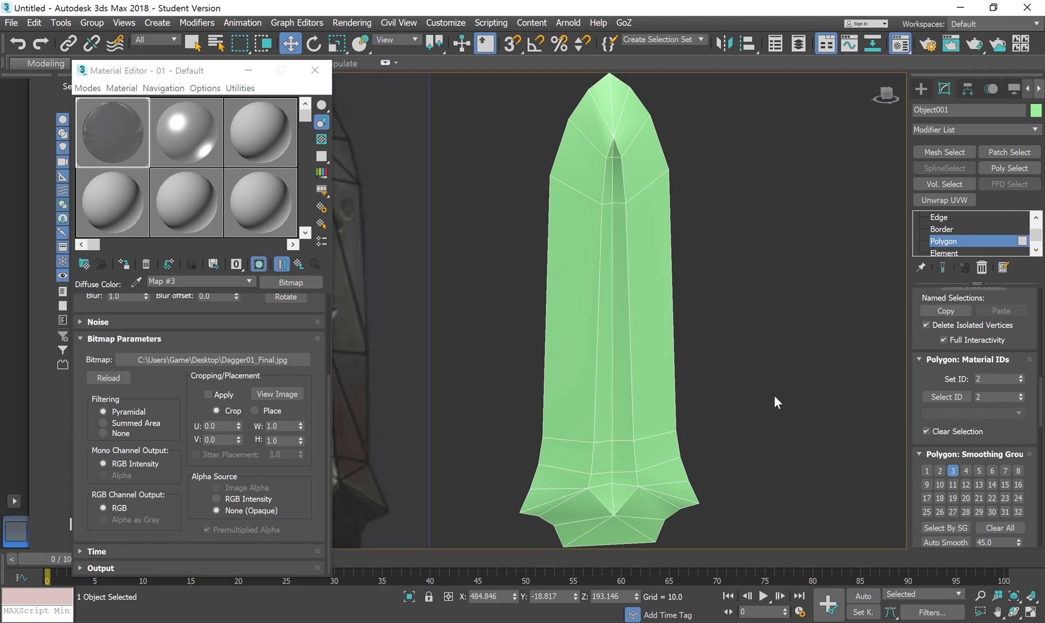
# Check the smoothing group assignments of the blade's left face and both groove walls, viewing the blade from the front.
pyautogui.keyDown('alt'); pyautogui.moveTo(734, 410); pyautogui.dragTo(664, 407, button='middle'); pyautogui.keyUp('alt')
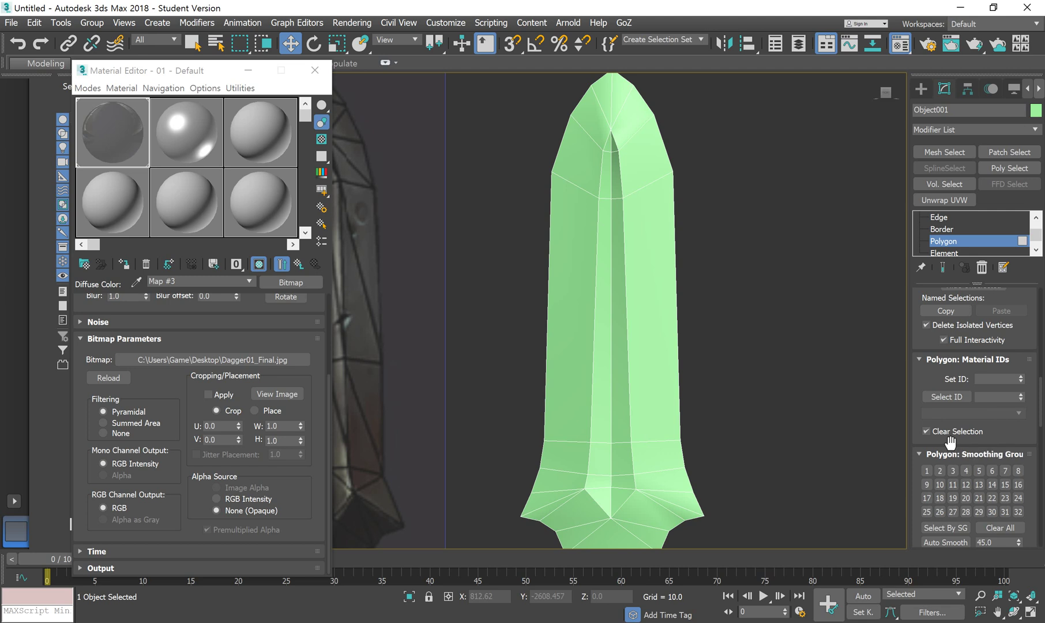
pyautogui.moveTo(950, 443); pyautogui.dragTo(939, 353)
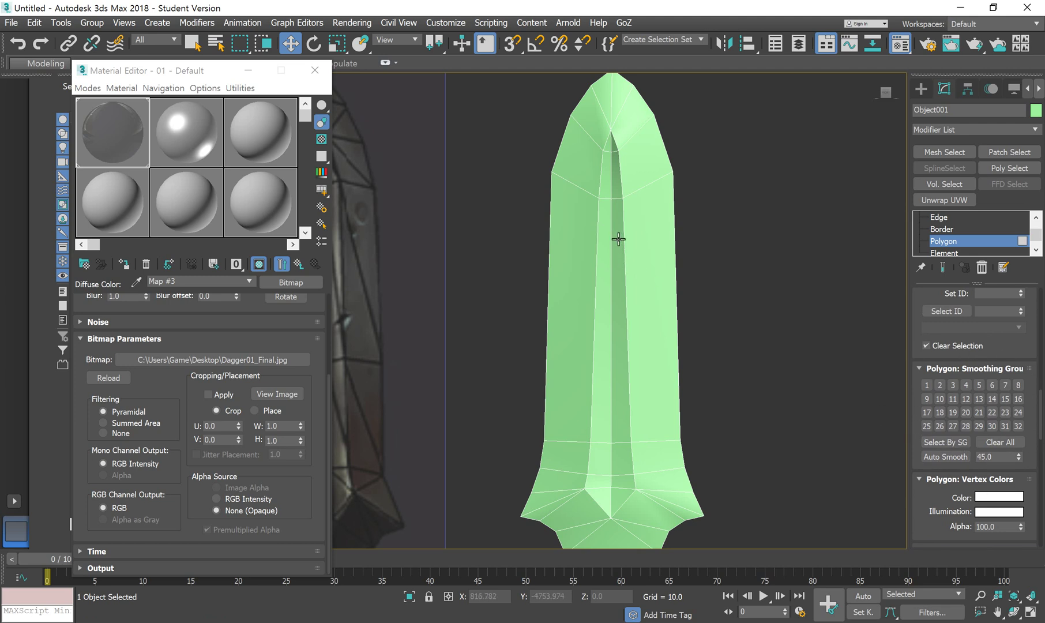
pyautogui.moveTo(618, 297); pyautogui.dragTo(617, 313, button='middle')
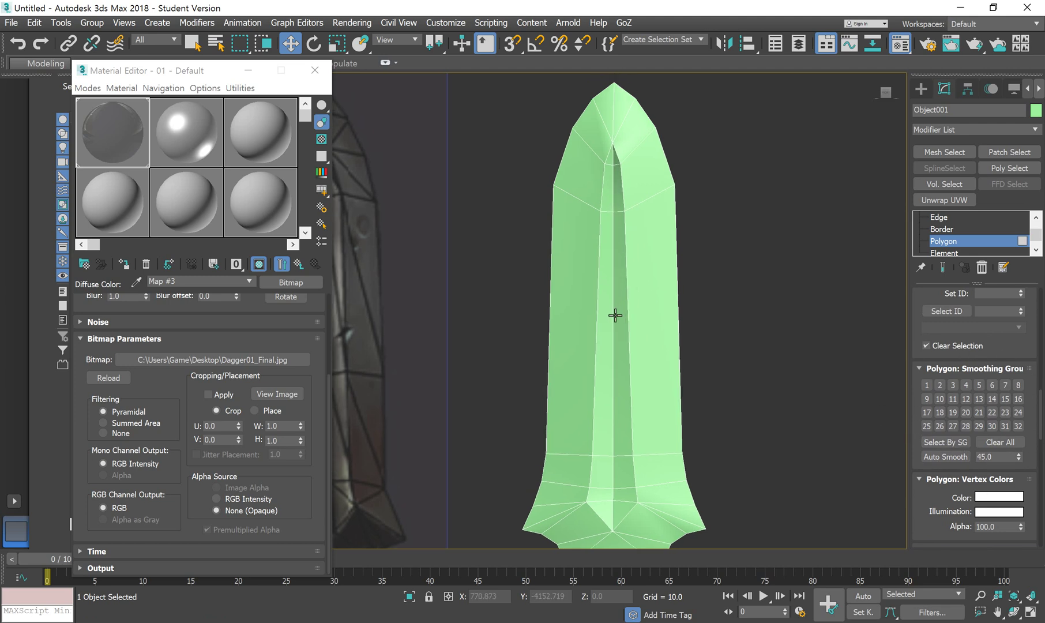
pyautogui.click(584, 292)
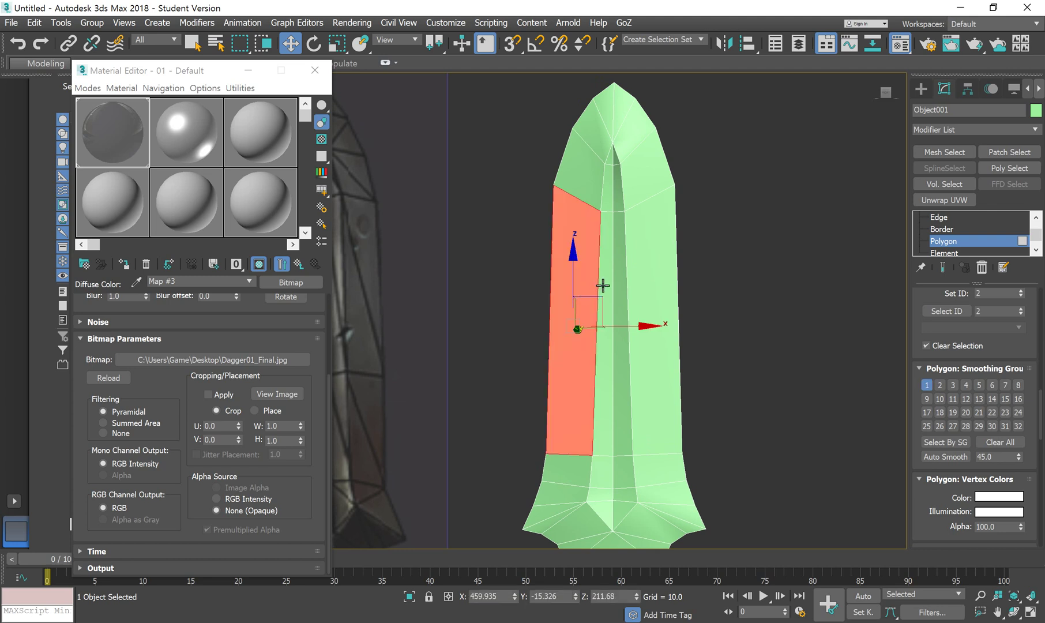
pyautogui.click(607, 279)
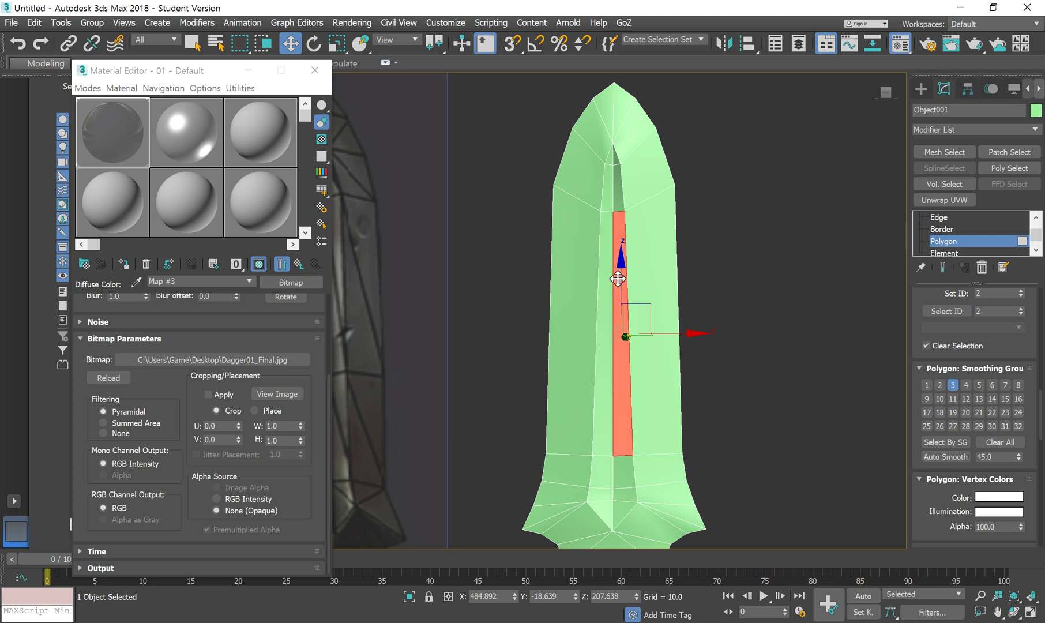
pyautogui.click(576, 200)
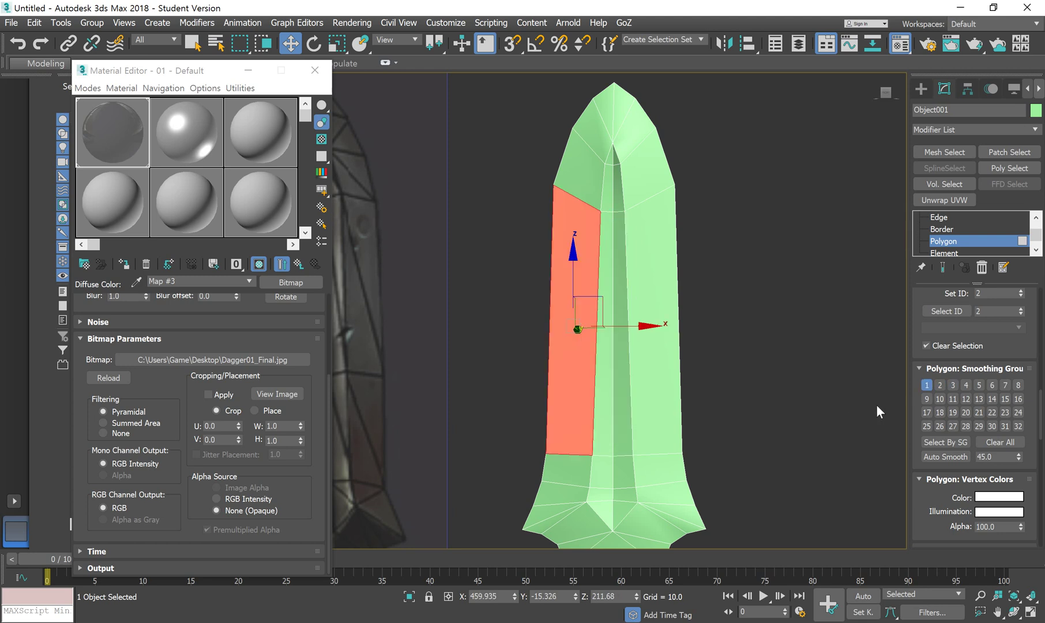
pyautogui.click(601, 285)
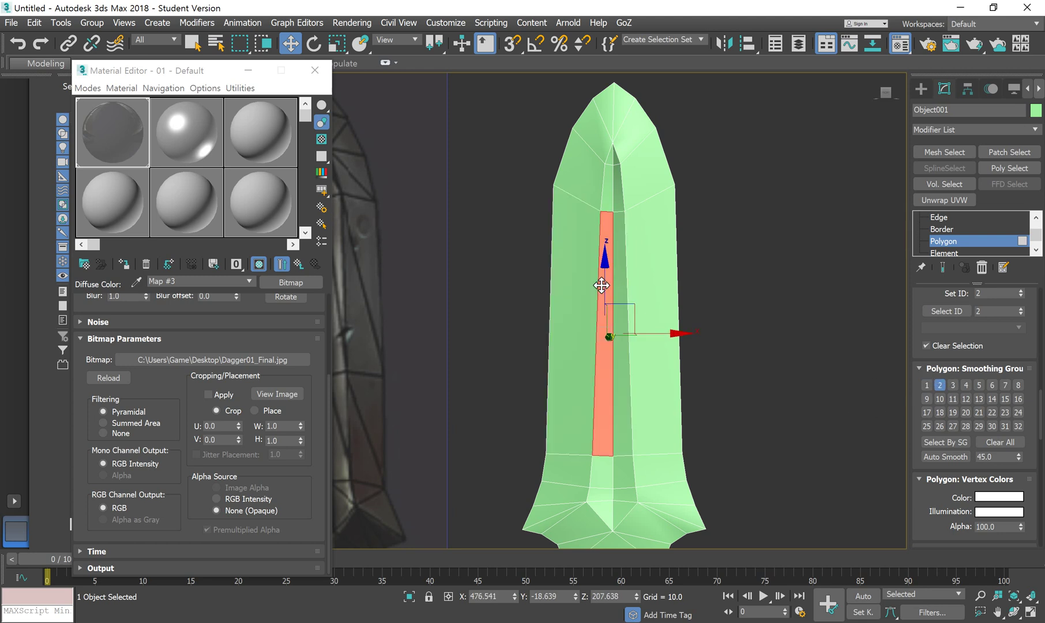
pyautogui.click(620, 290)
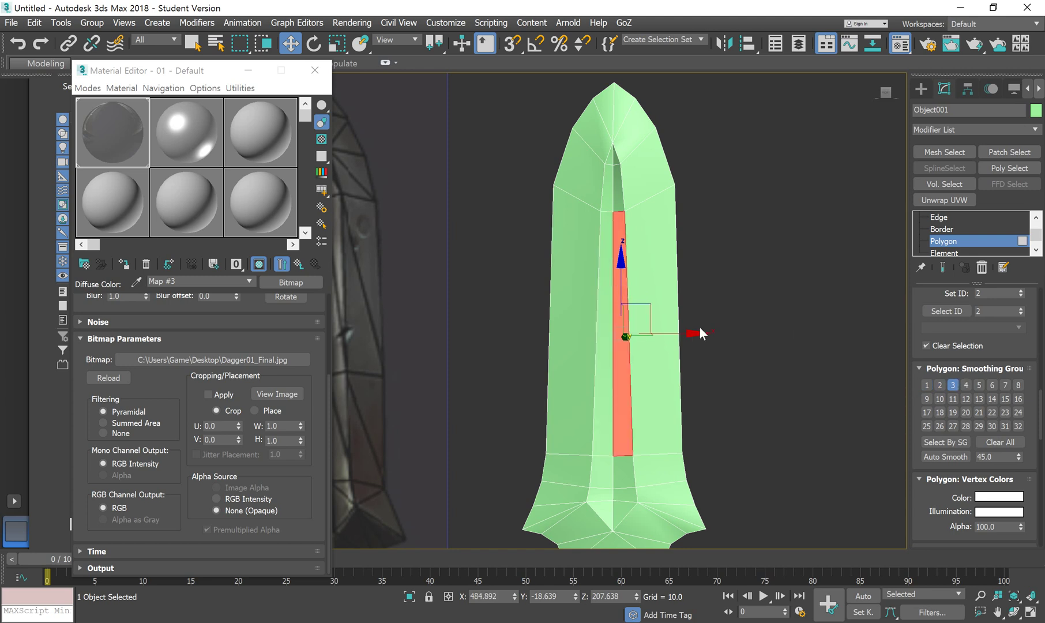
# Add smoothing group 2 to the large left face of the blade beside the groove to try blending their shading.
pyautogui.click(576, 272)
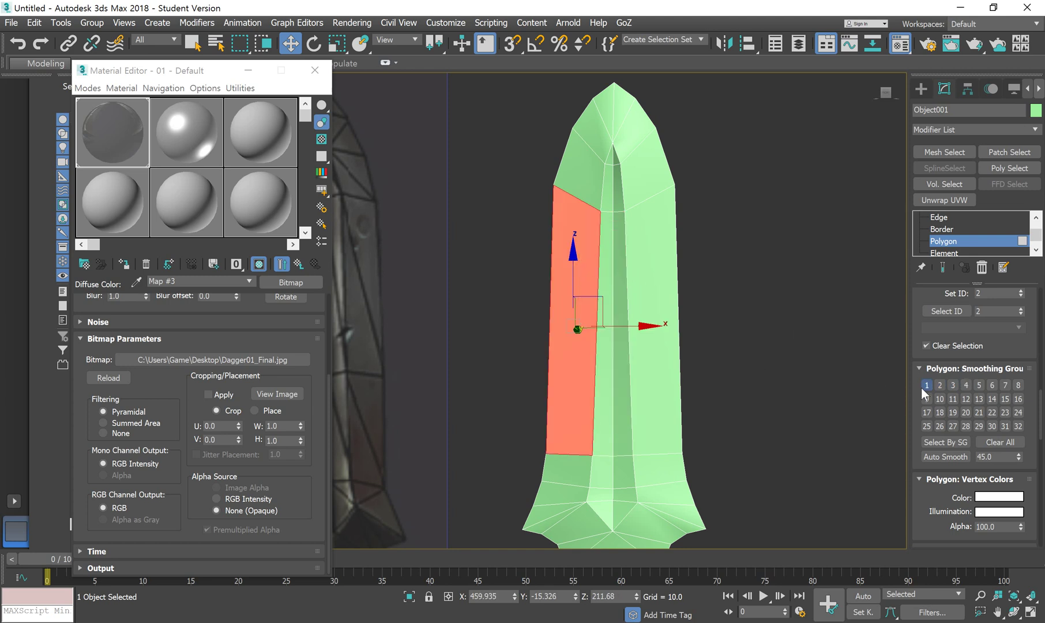
pyautogui.click(940, 385)
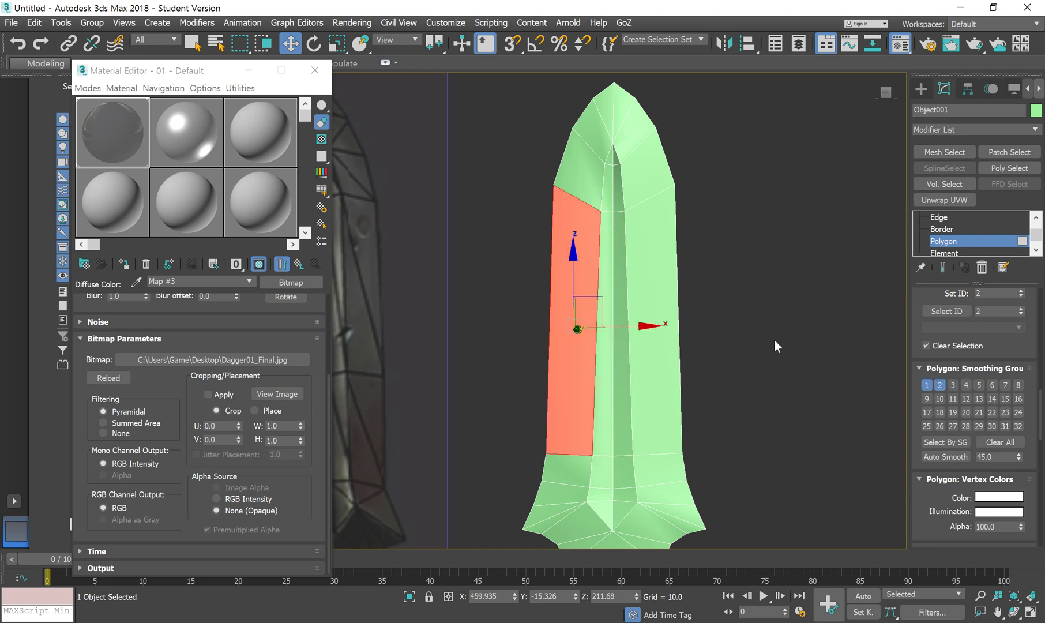
pyautogui.click(773, 339)
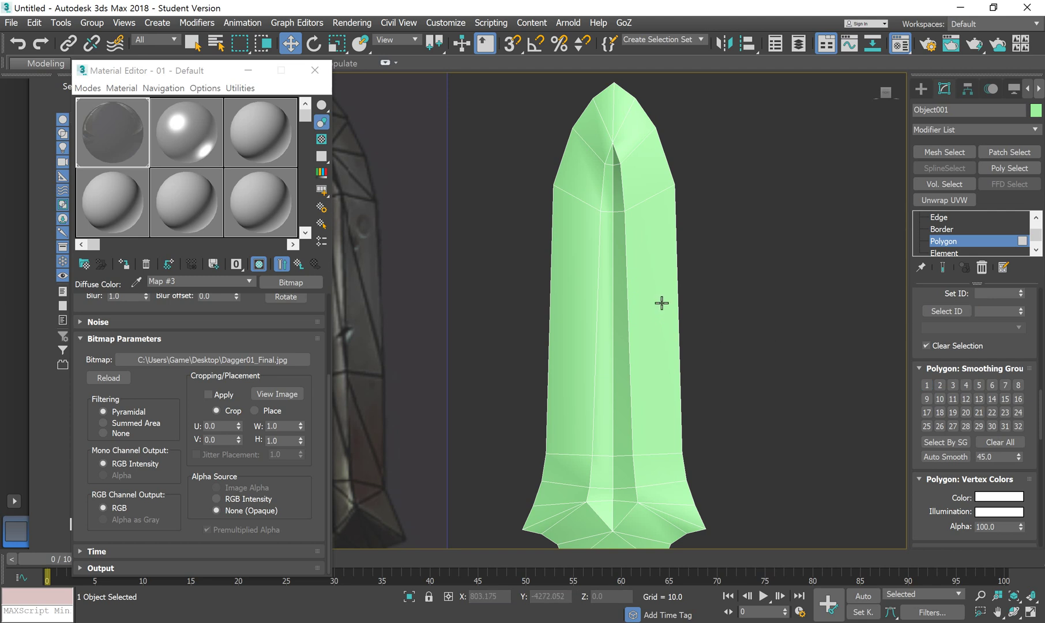
# Remove smoothing group 2 from the blade's large left face and clear the selection.
pyautogui.click(575, 281)
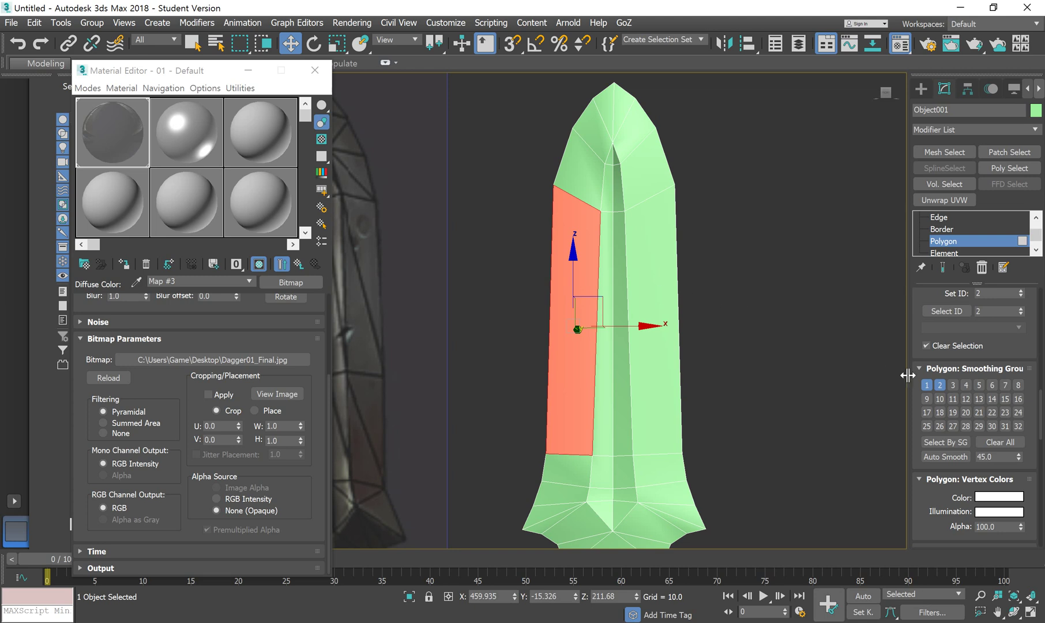
pyautogui.click(784, 363)
pyautogui.click(581, 330)
pyautogui.click(940, 385)
pyautogui.click(775, 417)
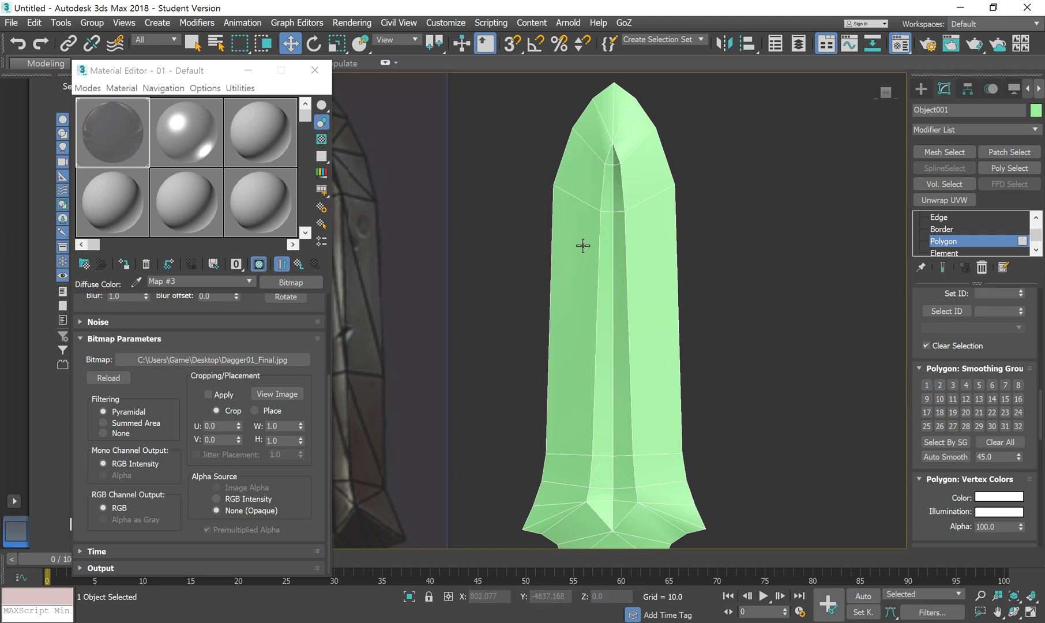
# Check the smoothing groups of the groove's left and right wall faces, and clear the selection.
pyautogui.click(607, 260)
pyautogui.click(617, 263)
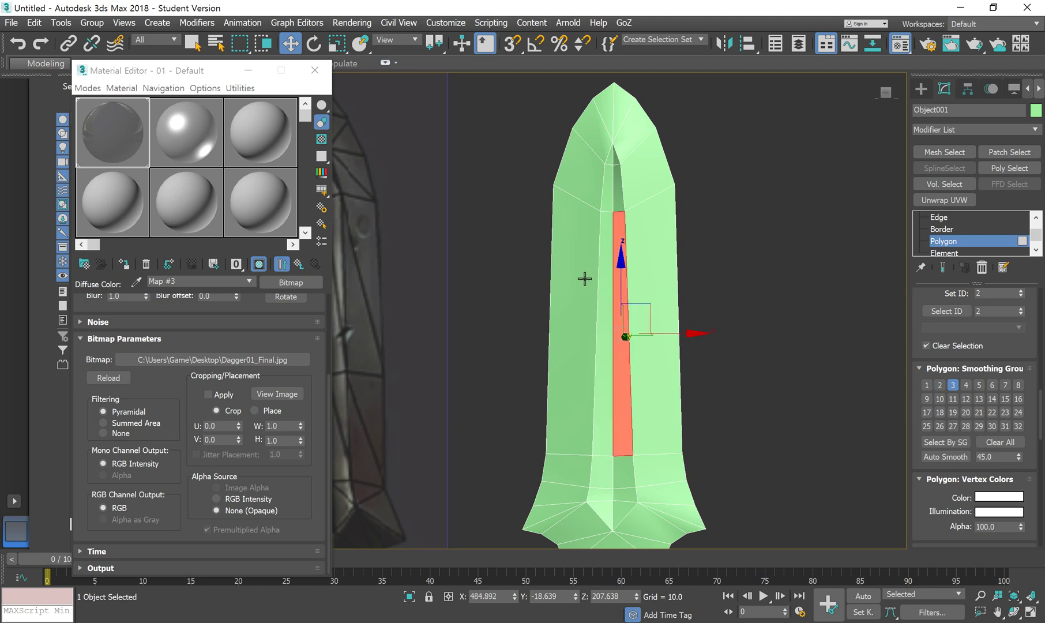
pyautogui.click(772, 333)
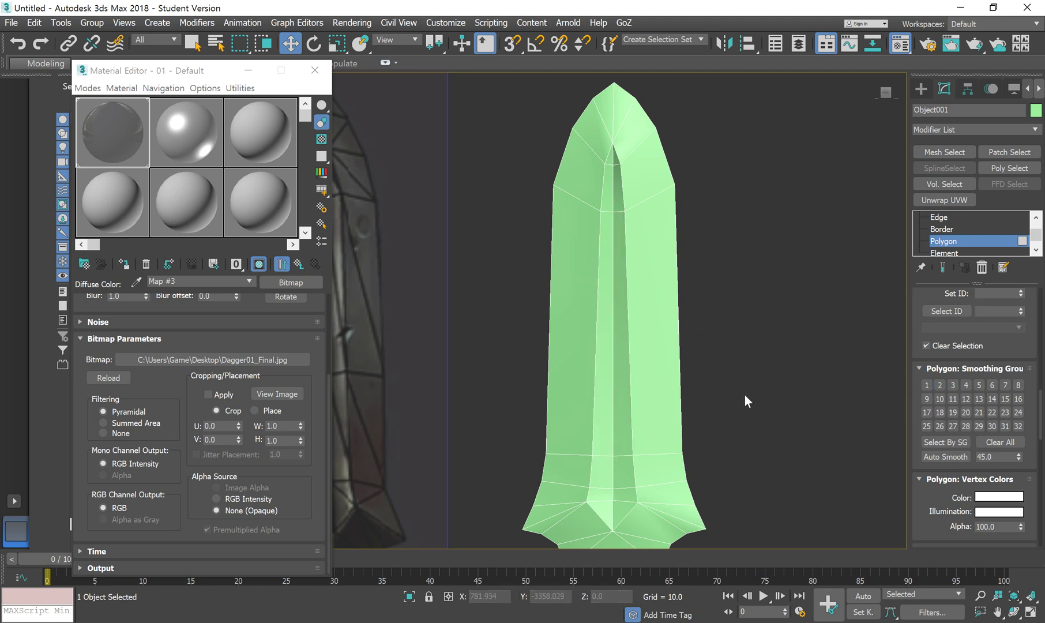
pyautogui.moveTo(744, 393); pyautogui.dragTo(749, 345, button='middle')
pyautogui.moveTo(757, 392)
pyautogui.mouseDown(button='middle')
pyautogui.moveTo(756, 361)
pyautogui.moveTo(755, 393)
pyautogui.mouseUp(button='middle')
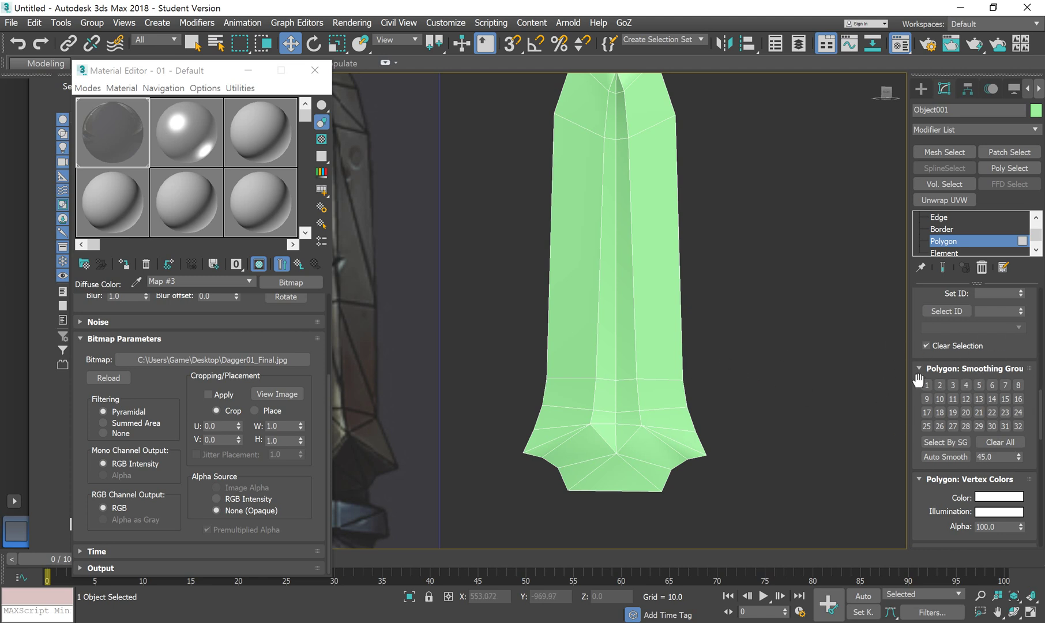
pyautogui.click(623, 252)
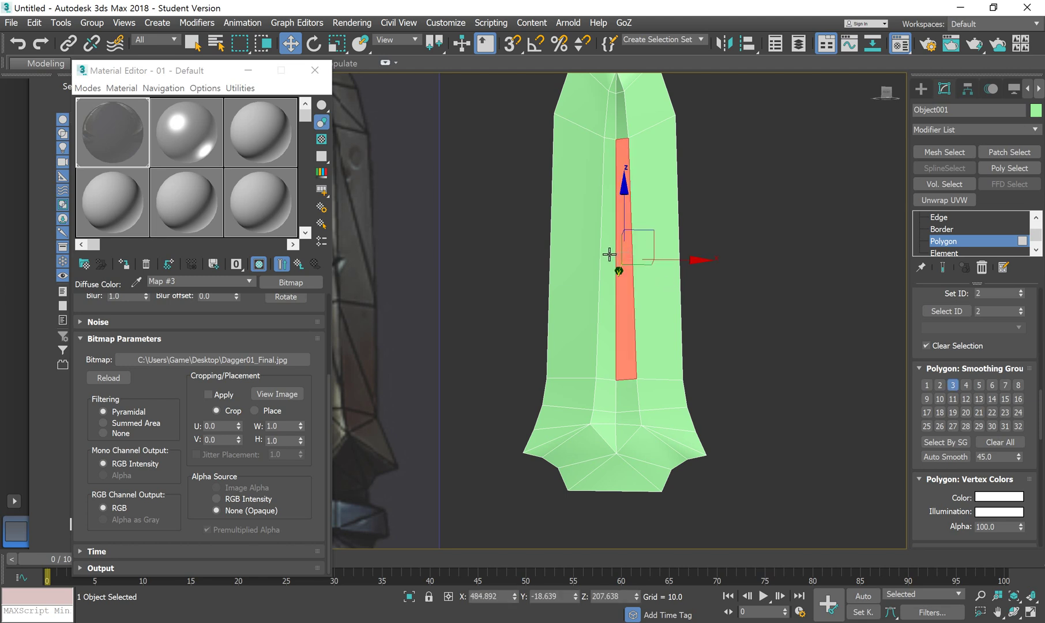
pyautogui.click(609, 253)
pyautogui.click(622, 251)
pyautogui.click(604, 259)
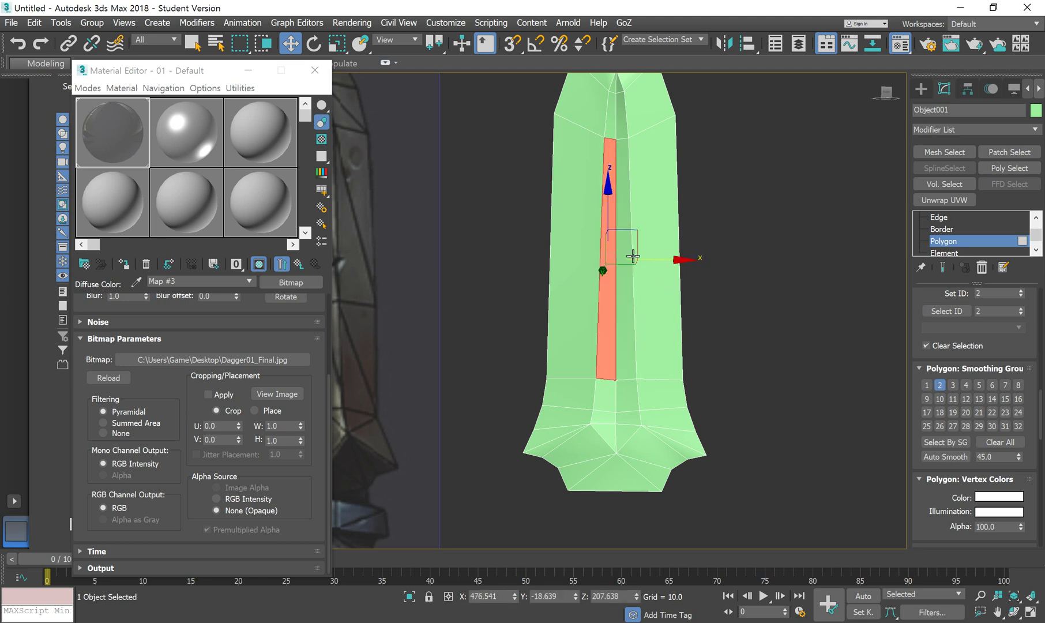
pyautogui.click(724, 272)
# Examine the blade's shading along the groove and at the flared base, from the front and from the side.
pyautogui.scroll(-5, 691, 317)
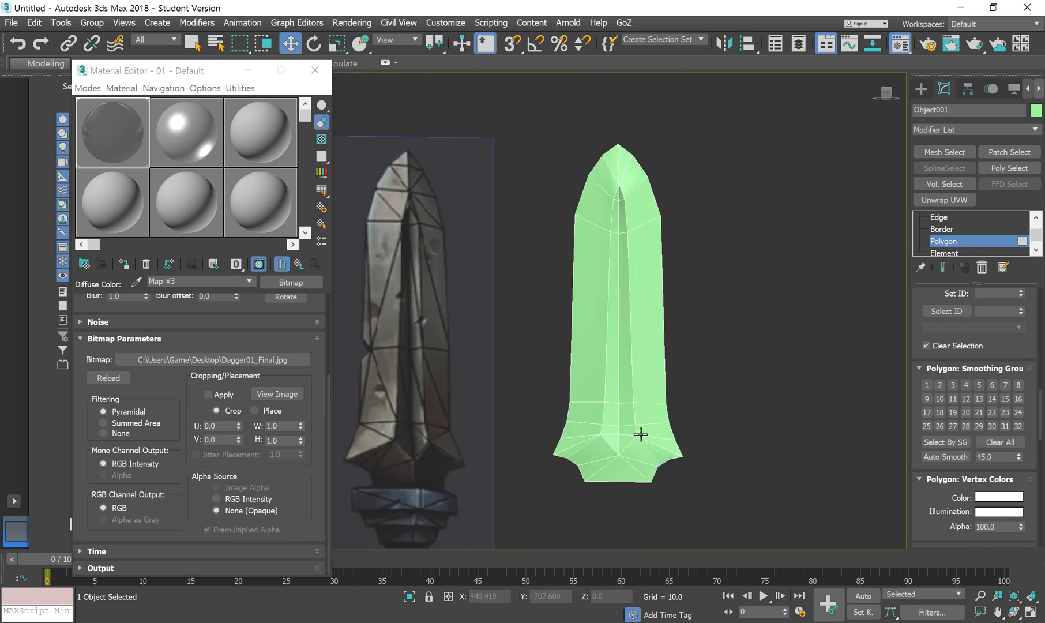
pyautogui.moveTo(646, 427)
pyautogui.keyDown('alt'); pyautogui.mouseDown(button='middle')
pyautogui.moveTo(649, 405)
pyautogui.moveTo(512, 443)
pyautogui.moveTo(654, 415)
pyautogui.mouseUp(button='middle'); pyautogui.keyUp('alt')
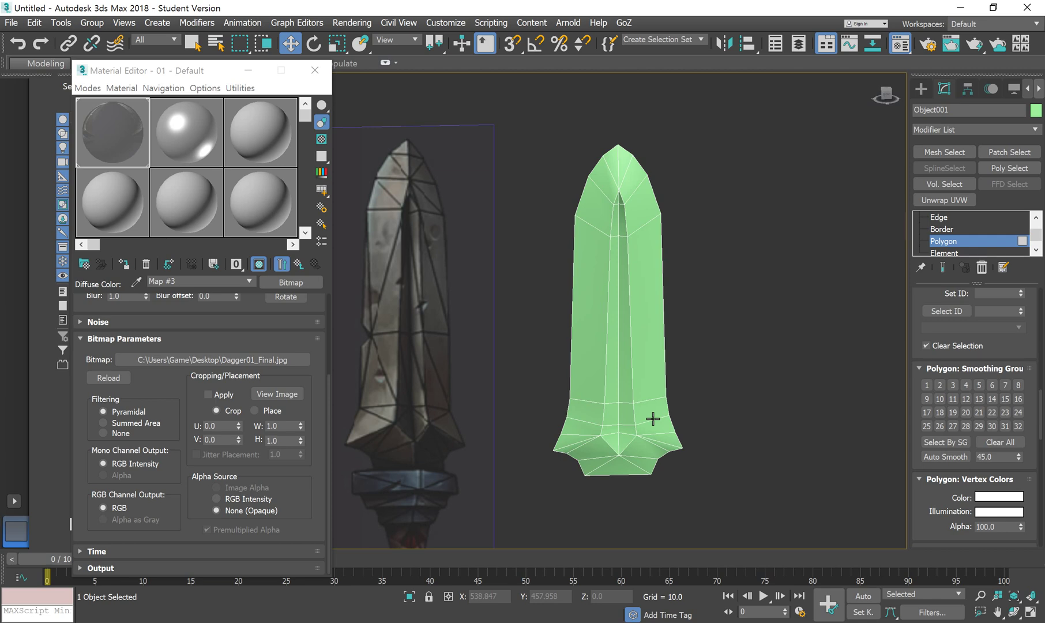
pyautogui.keyDown('alt'); pyautogui.moveTo(653, 441); pyautogui.dragTo(619, 450, button='middle'); pyautogui.keyUp('alt')
pyautogui.scroll(4, 619, 450)
pyautogui.moveTo(618, 292); pyautogui.dragTo(652, 174, button='middle')
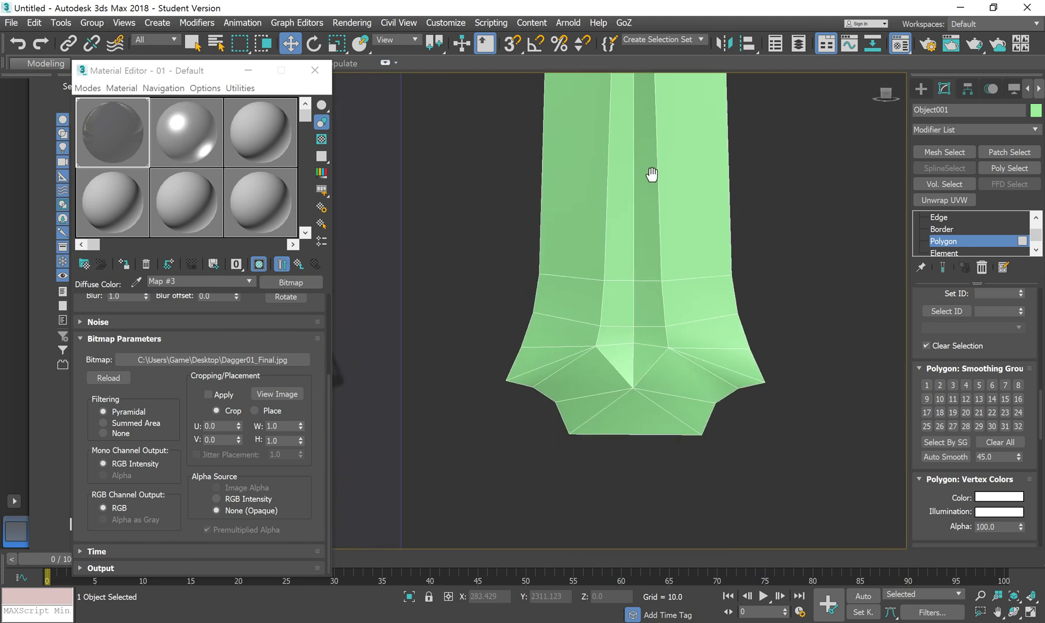
pyautogui.scroll(3, 560, 390)
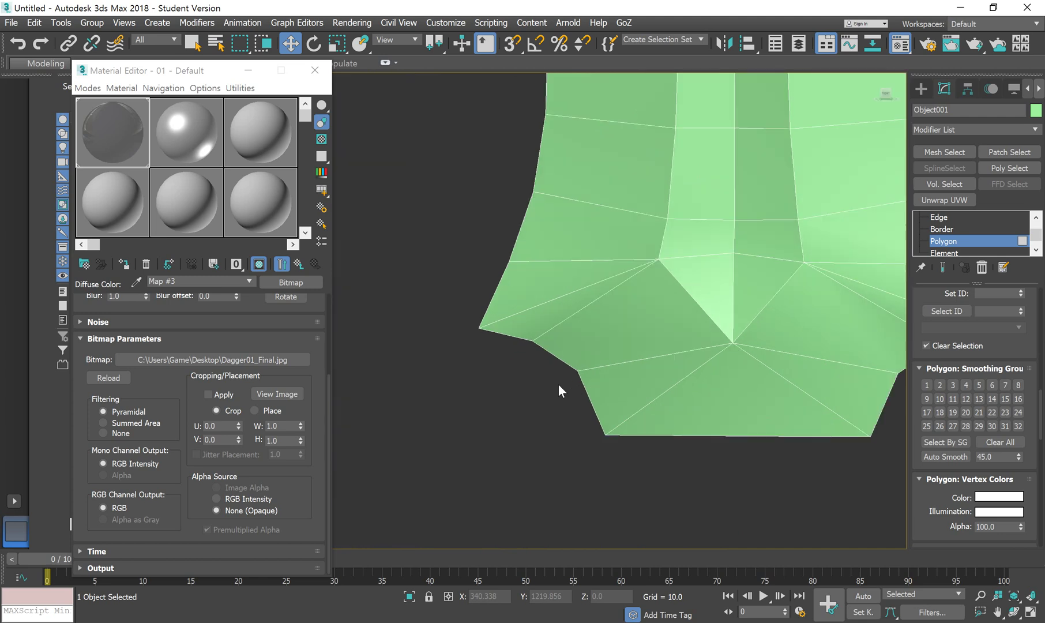
pyautogui.moveTo(562, 378); pyautogui.dragTo(520, 386, button='middle')
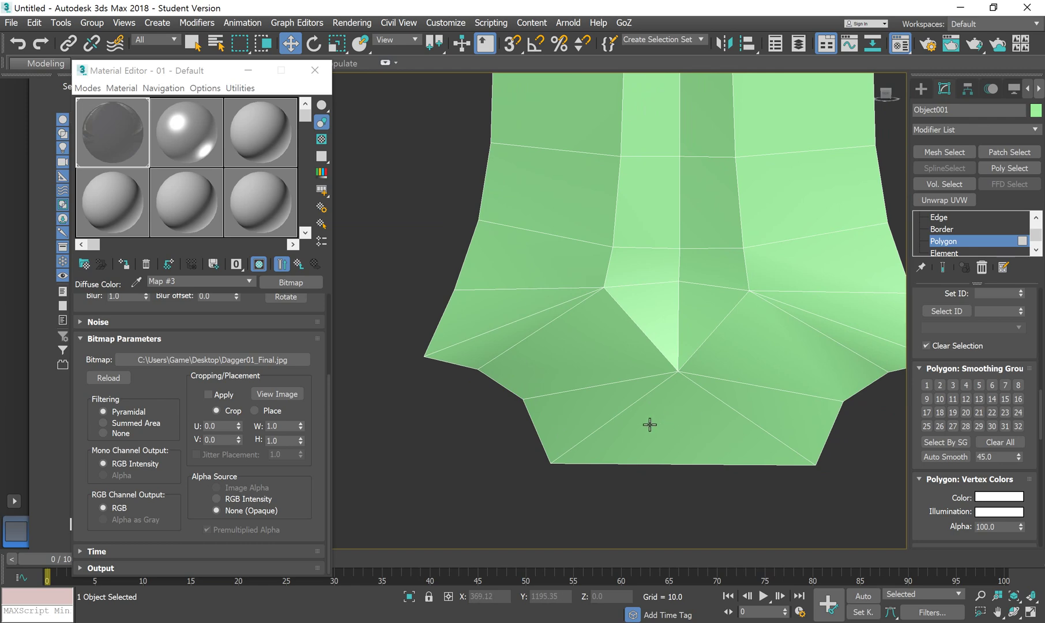
pyautogui.scroll(-2, 694, 404)
pyautogui.scroll(-3, 605, 419)
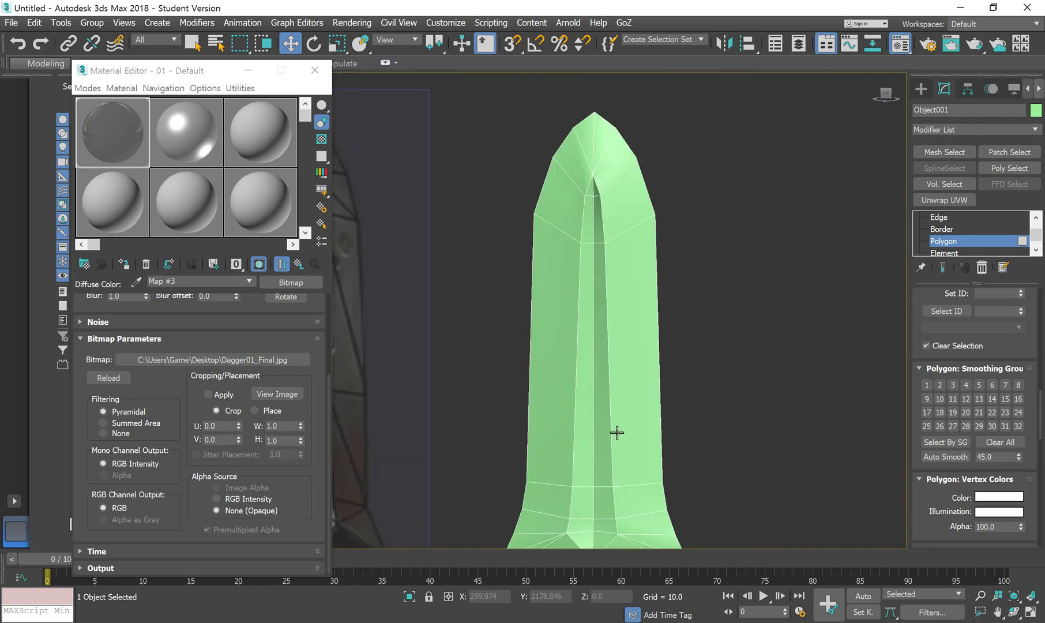
pyautogui.keyDown('alt'); pyautogui.moveTo(619, 432); pyautogui.dragTo(612, 434, button='middle'); pyautogui.keyUp('alt')
pyautogui.scroll(2, 611, 434)
pyautogui.scroll(-4, 619, 362)
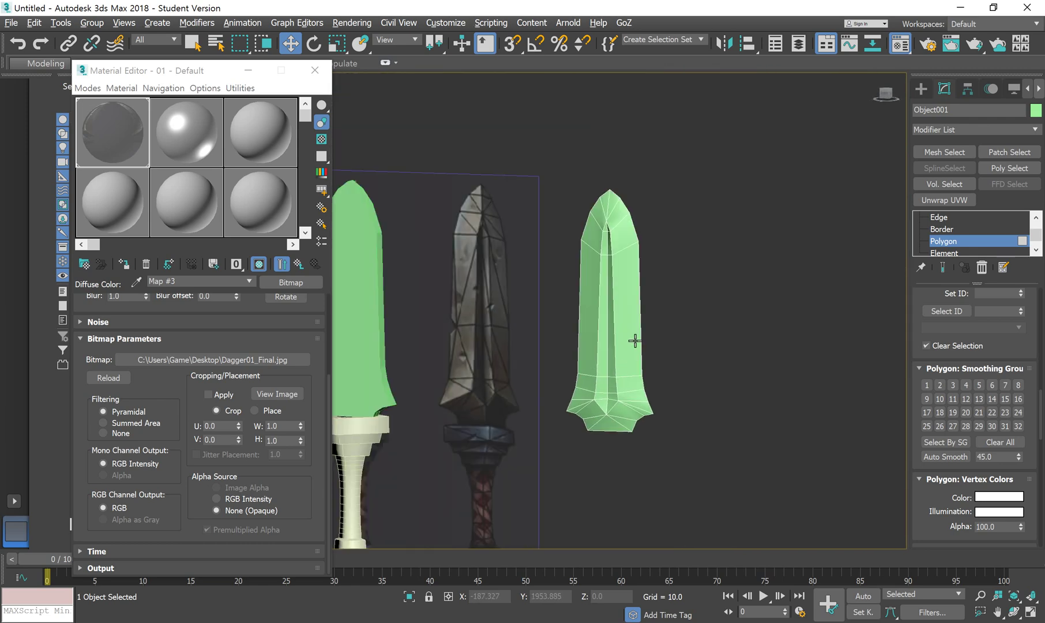
pyautogui.keyDown('alt'); pyautogui.moveTo(634, 340); pyautogui.dragTo(598, 354, button='middle'); pyautogui.keyUp('alt')
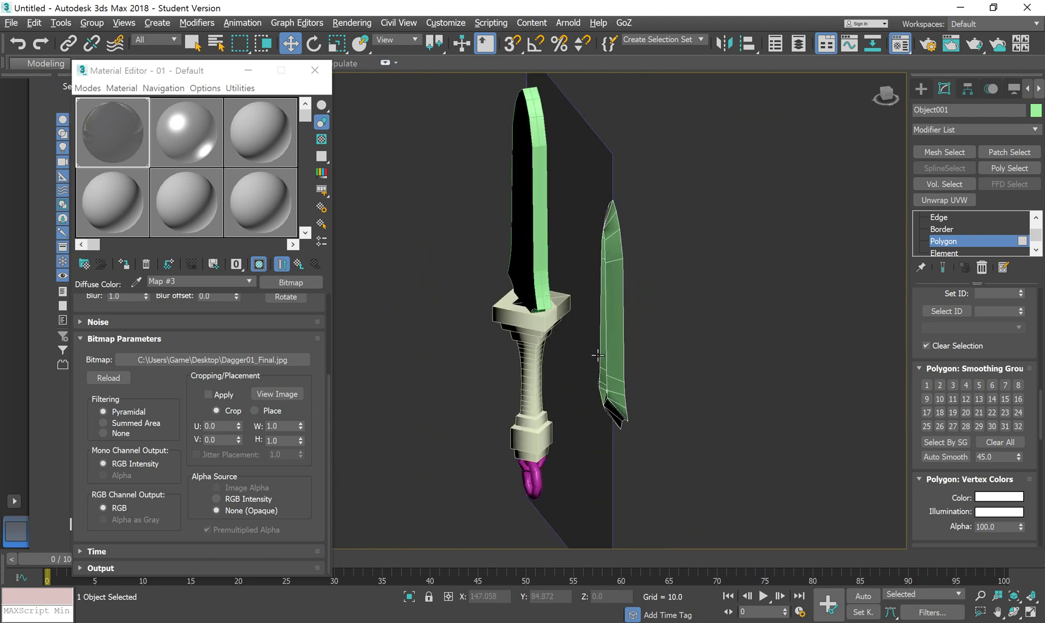
# Leave polygon editing and reselect the blade half as a whole object.
pyautogui.click(947, 217)
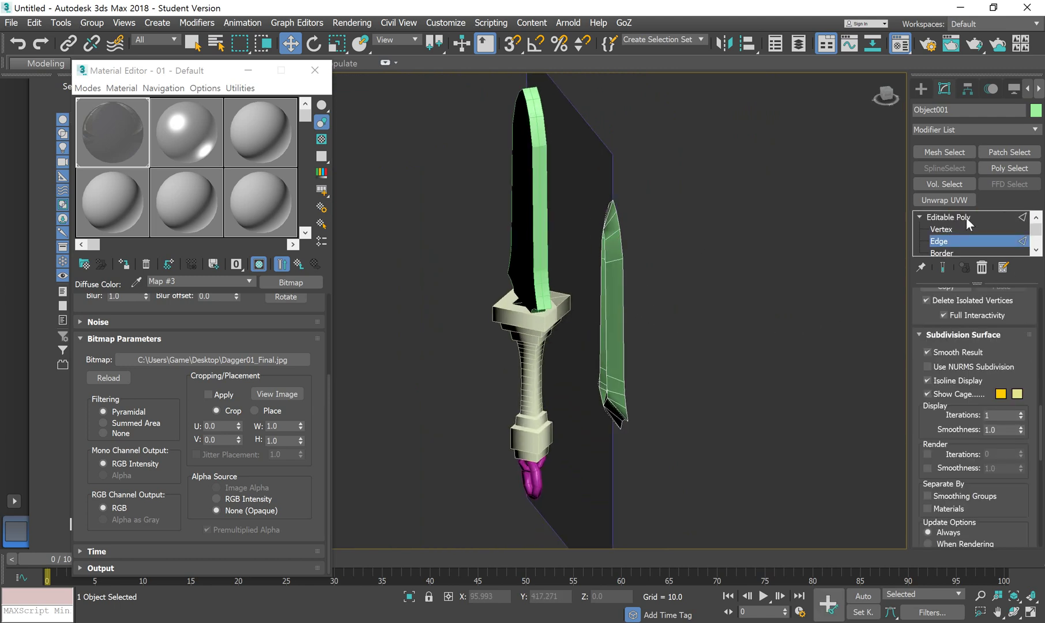
pyautogui.click(966, 218)
pyautogui.click(729, 292)
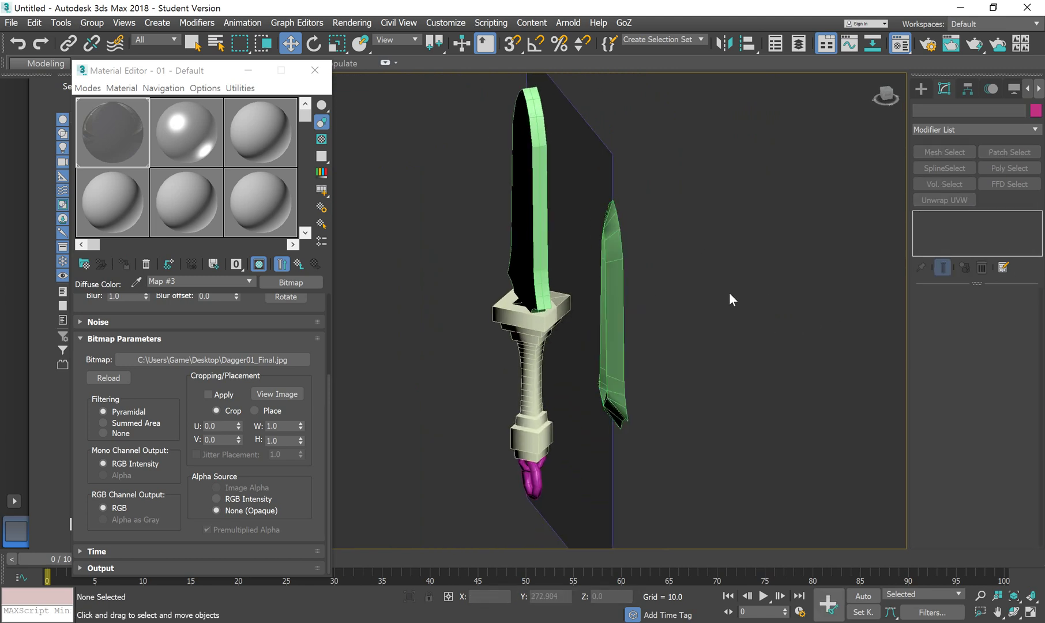
pyautogui.click(620, 282)
pyautogui.keyDown('alt'); pyautogui.moveTo(643, 396); pyautogui.dragTo(682, 410, button='middle'); pyautogui.keyUp('alt')
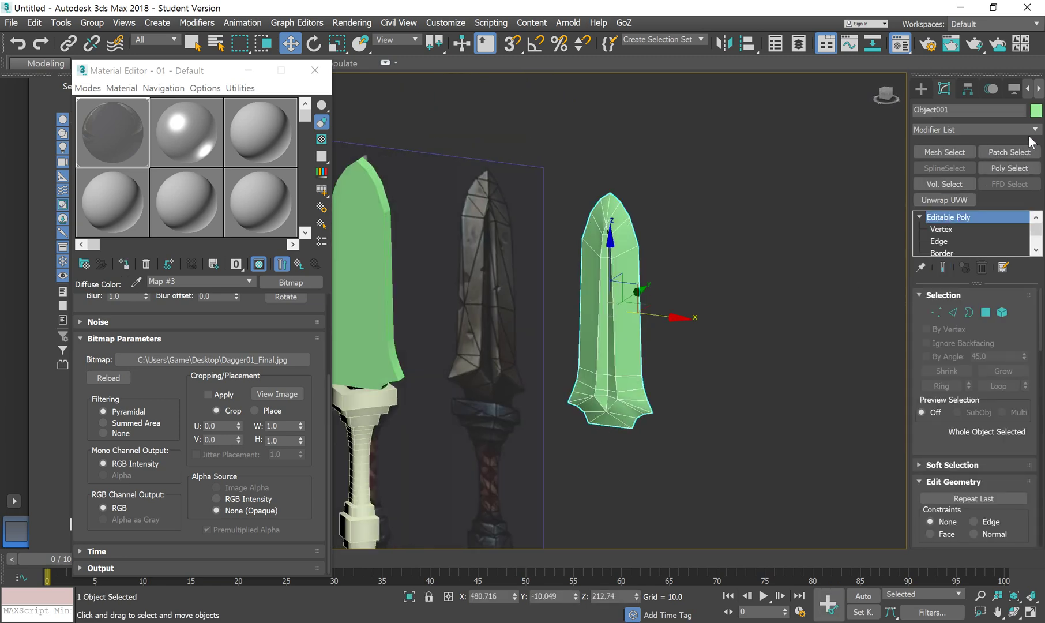
pyautogui.keyDown('alt'); pyautogui.moveTo(611, 330); pyautogui.dragTo(623, 251, button='middle'); pyautogui.keyUp('alt')
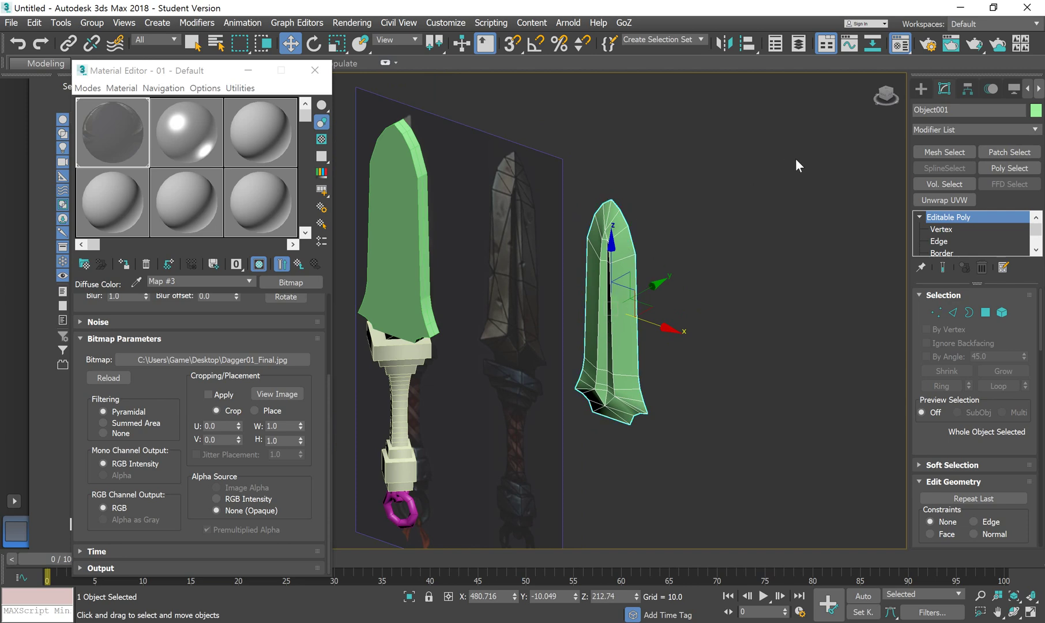
# Add a Symmetry modifier to the blade half.
pyautogui.click(1036, 130)
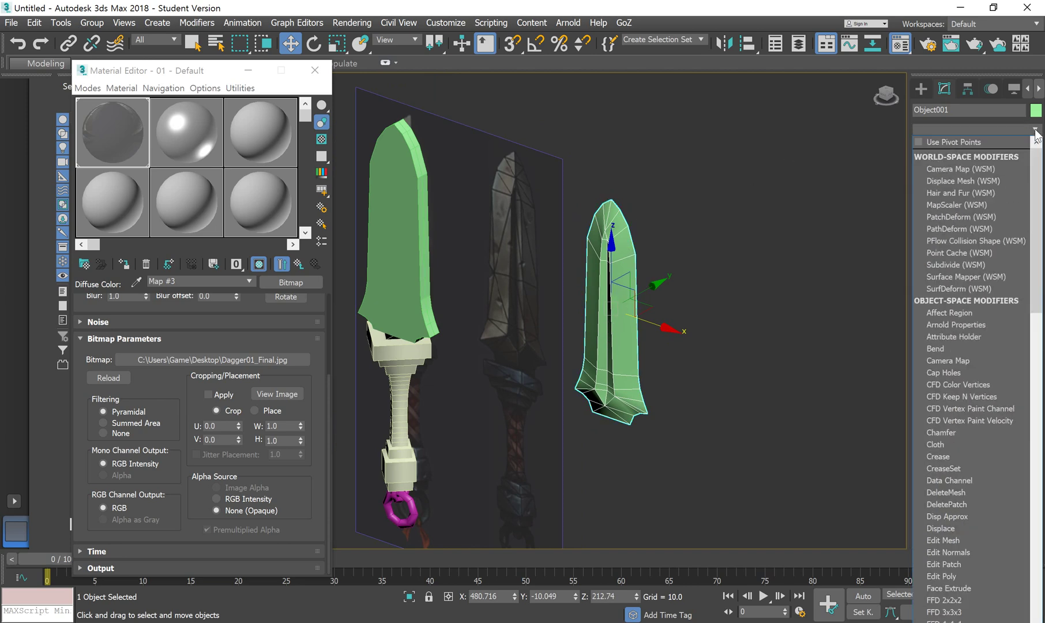
pyautogui.moveTo(1037, 174); pyautogui.dragTo(1037, 489)
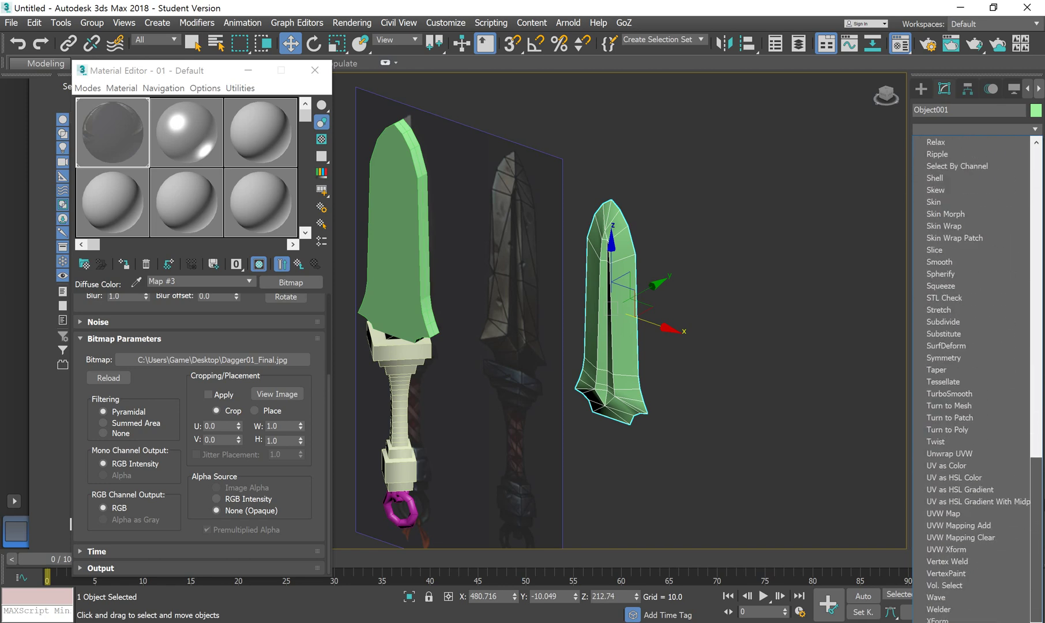
pyautogui.click(970, 358)
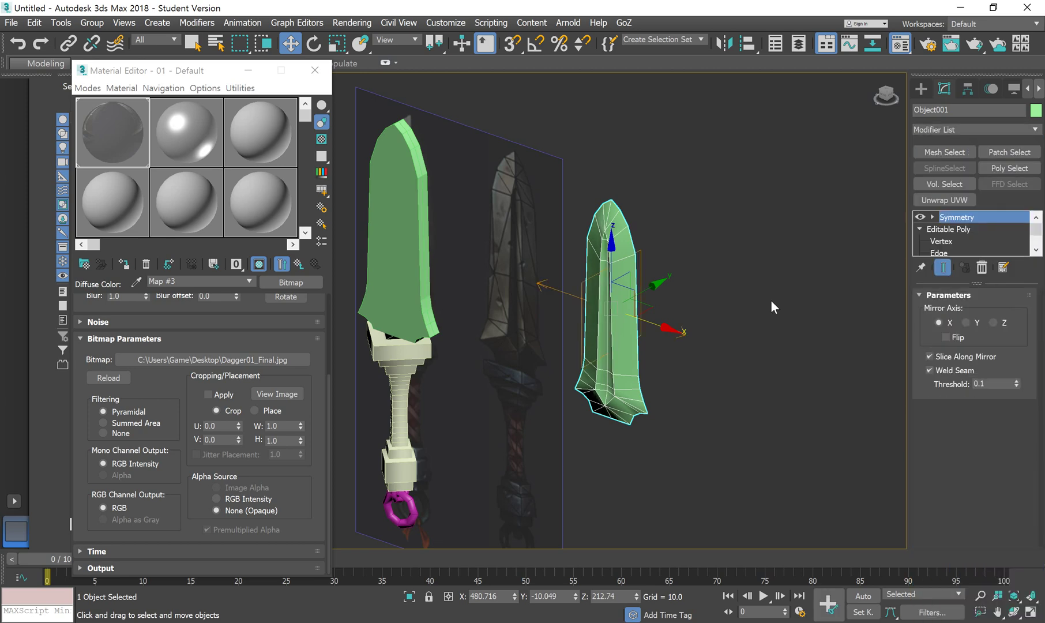
# Compare the Z and X mirror axes on the blade and activate the Symmetry modifier's Mirror gizmo for editing.
pyautogui.keyDown('alt'); pyautogui.moveTo(771, 300); pyautogui.dragTo(565, 265, button='middle'); pyautogui.keyUp('alt')
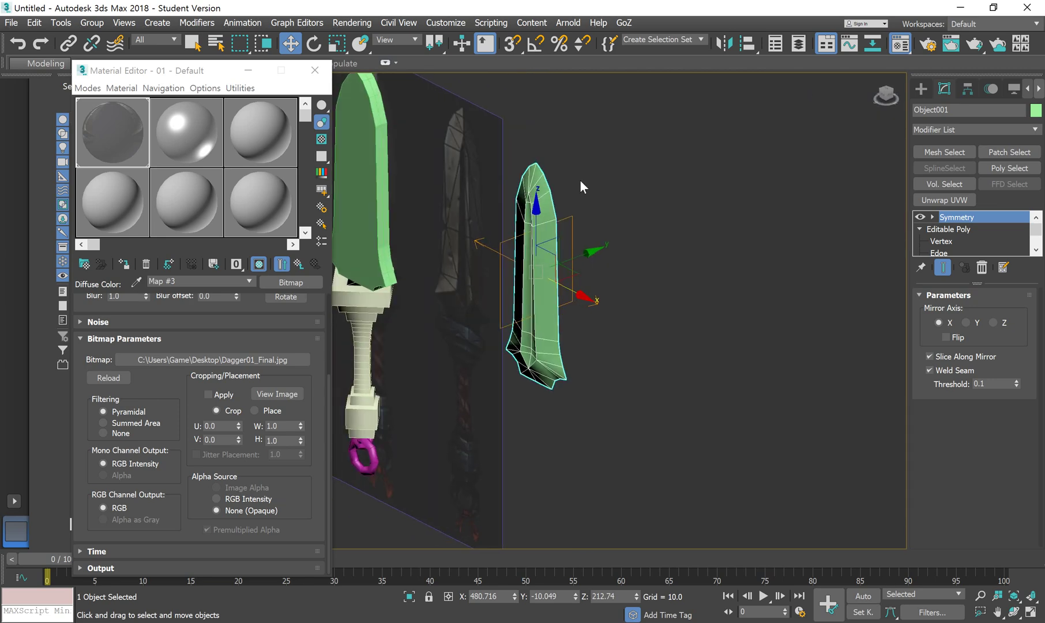
pyautogui.keyDown('alt'); pyautogui.moveTo(597, 305); pyautogui.dragTo(614, 338, button='middle'); pyautogui.keyUp('alt')
pyautogui.scroll(3, 517, 302)
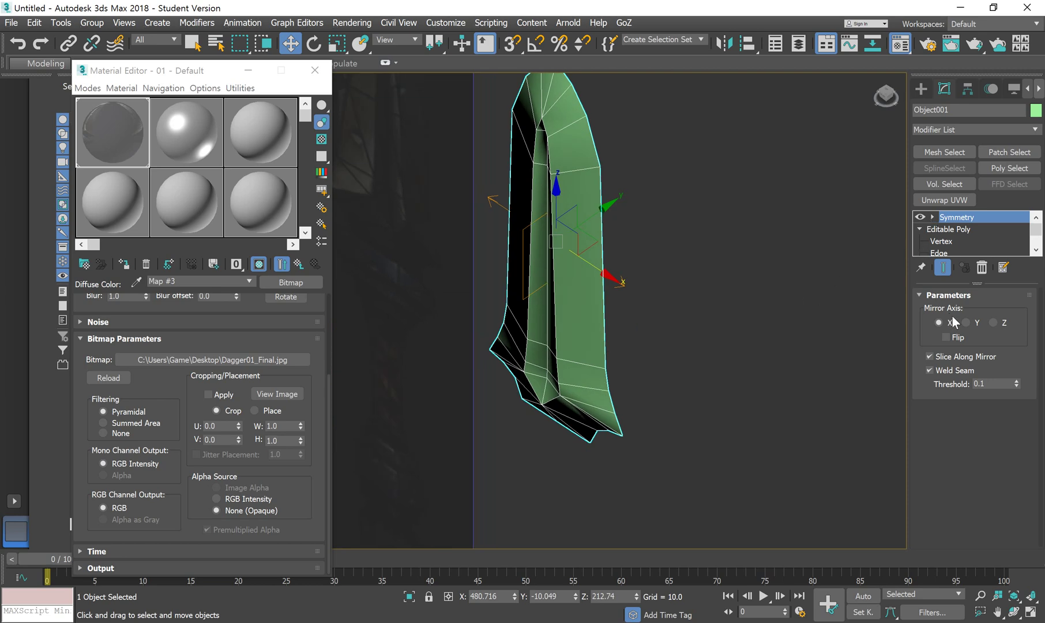
pyautogui.click(993, 324)
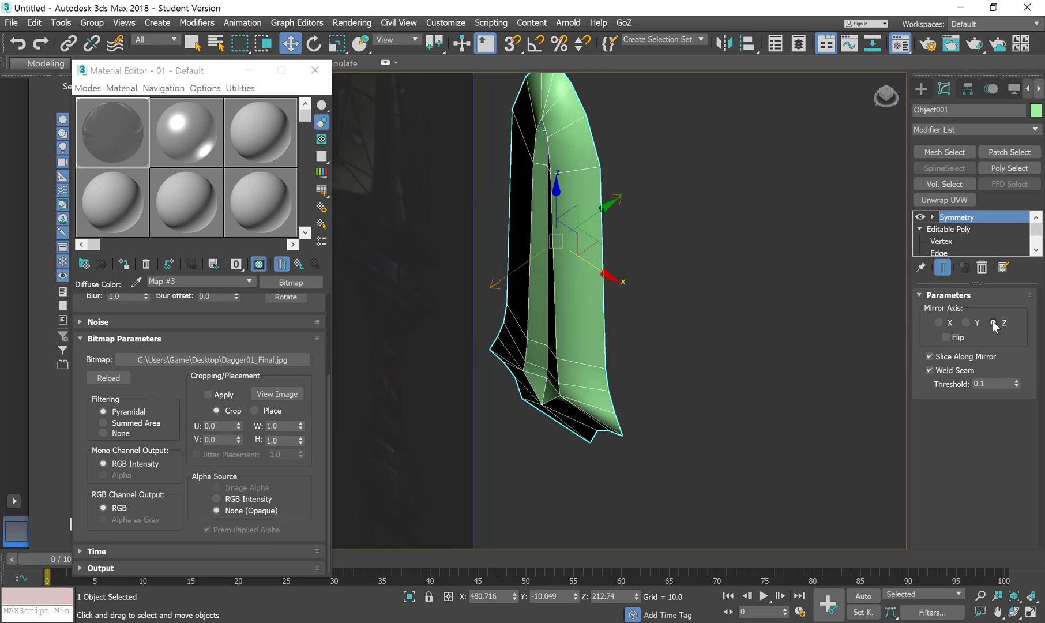
pyautogui.moveTo(668, 257)
pyautogui.keyDown('alt'); pyautogui.mouseDown(button='middle')
pyautogui.moveTo(622, 280)
pyautogui.moveTo(667, 271)
pyautogui.mouseUp(button='middle'); pyautogui.keyUp('alt')
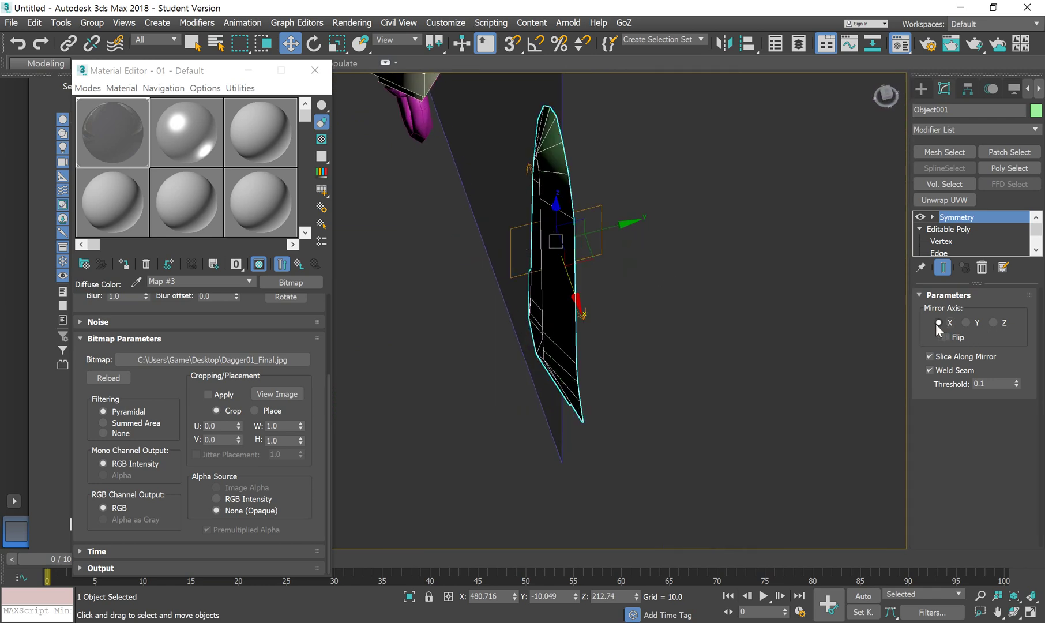
pyautogui.click(939, 323)
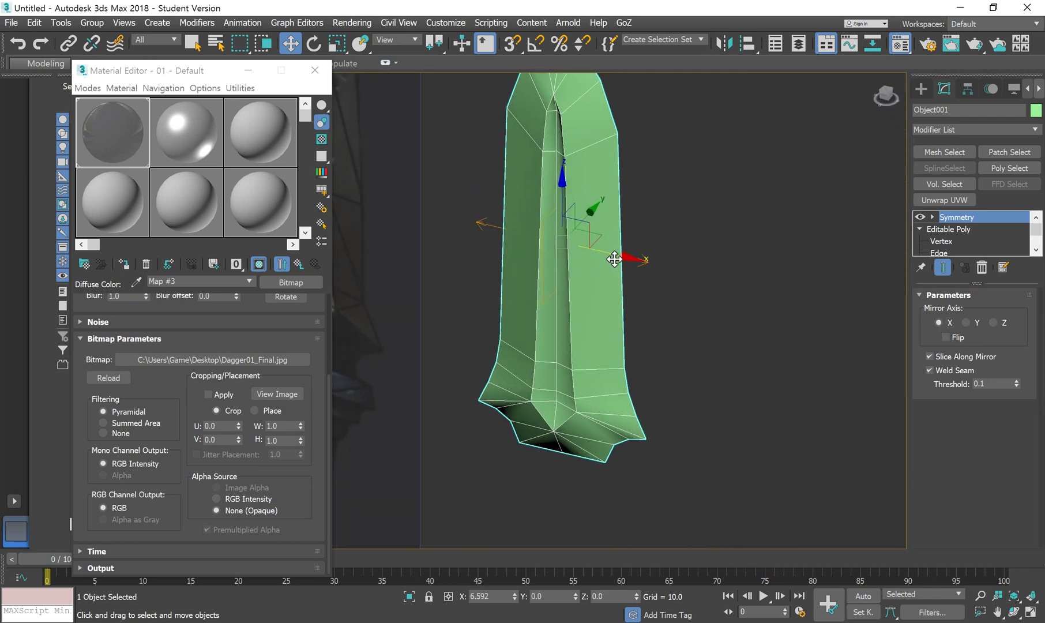
pyautogui.click(952, 229)
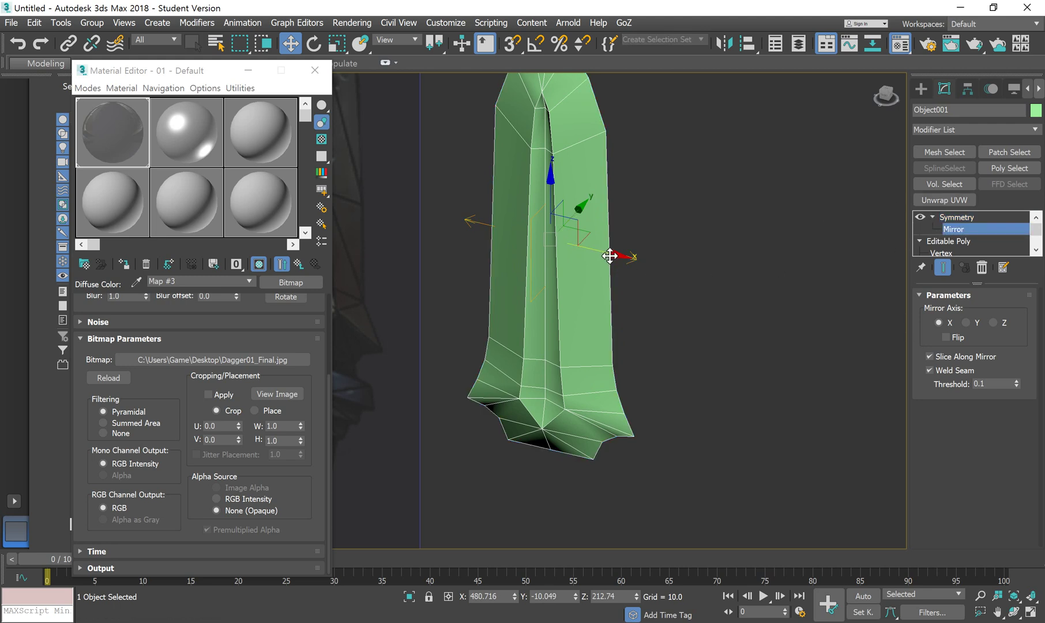
# Try shifting the mirror plane along X and mirroring the blade on the Y axis.
pyautogui.moveTo(610, 256); pyautogui.dragTo(558, 257)
pyautogui.click(967, 324)
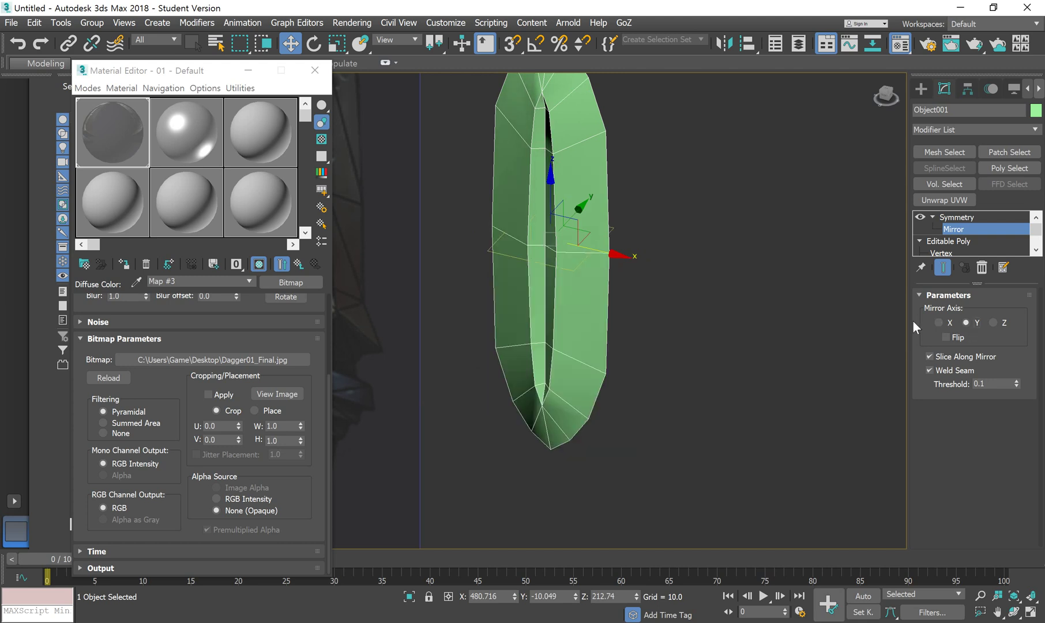
pyautogui.moveTo(550, 245); pyautogui.dragTo(577, 322)
pyautogui.rightClick(577, 322)
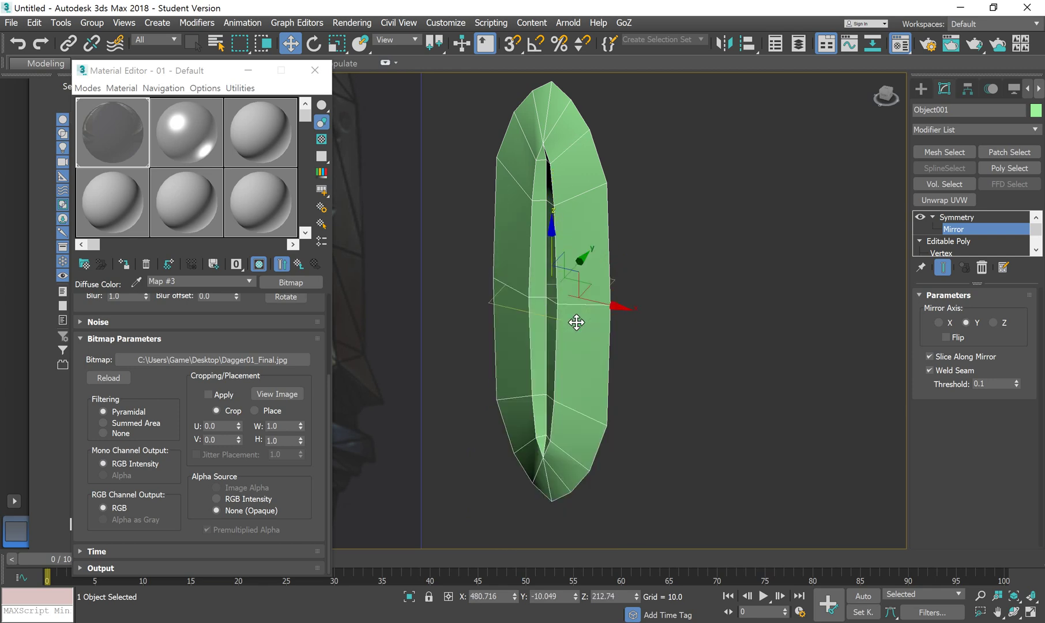
# Mirror the blade on the Z axis and nudge the mirror plane along Y to about -10.014 so the front and back halves meet.
pyautogui.click(994, 323)
pyautogui.keyDown('alt'); pyautogui.moveTo(645, 338); pyautogui.dragTo(603, 296, button='middle'); pyautogui.keyUp('alt')
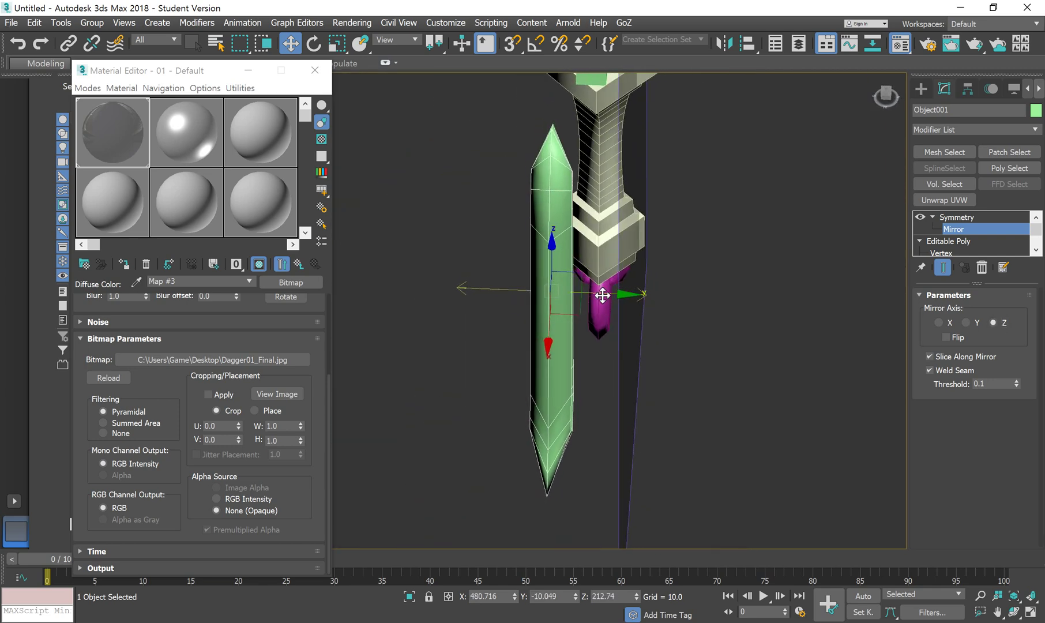
pyautogui.moveTo(602, 297); pyautogui.dragTo(602, 307)
pyautogui.keyDown('alt'); pyautogui.moveTo(602, 306); pyautogui.dragTo(602, 392, button='middle'); pyautogui.keyUp('alt')
pyautogui.scroll(6, 588, 304)
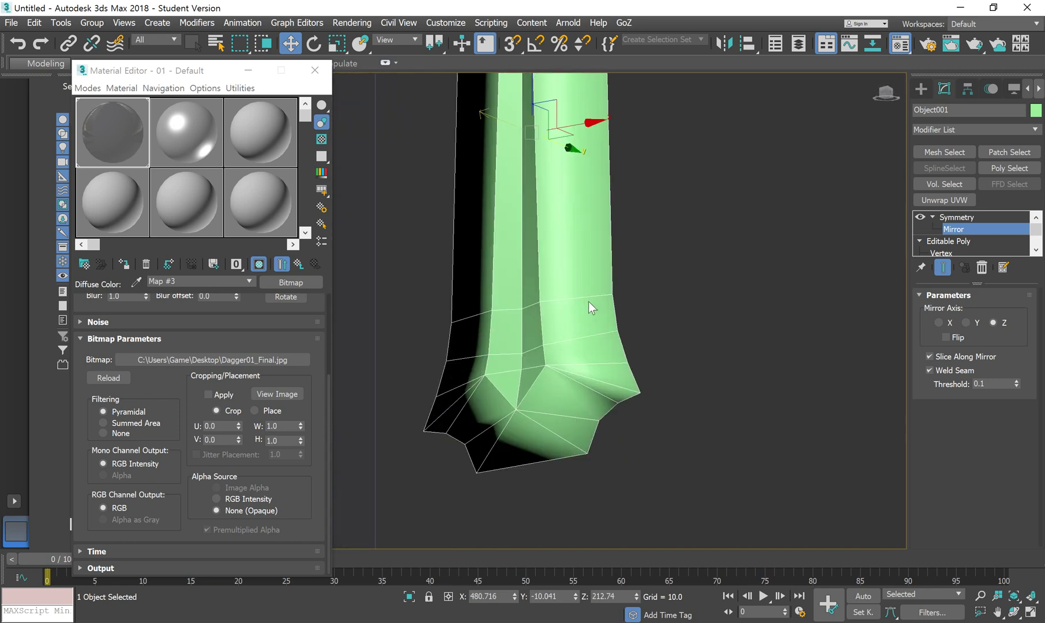
pyautogui.keyDown('alt'); pyautogui.moveTo(578, 286); pyautogui.dragTo(543, 316, button='middle'); pyautogui.keyUp('alt')
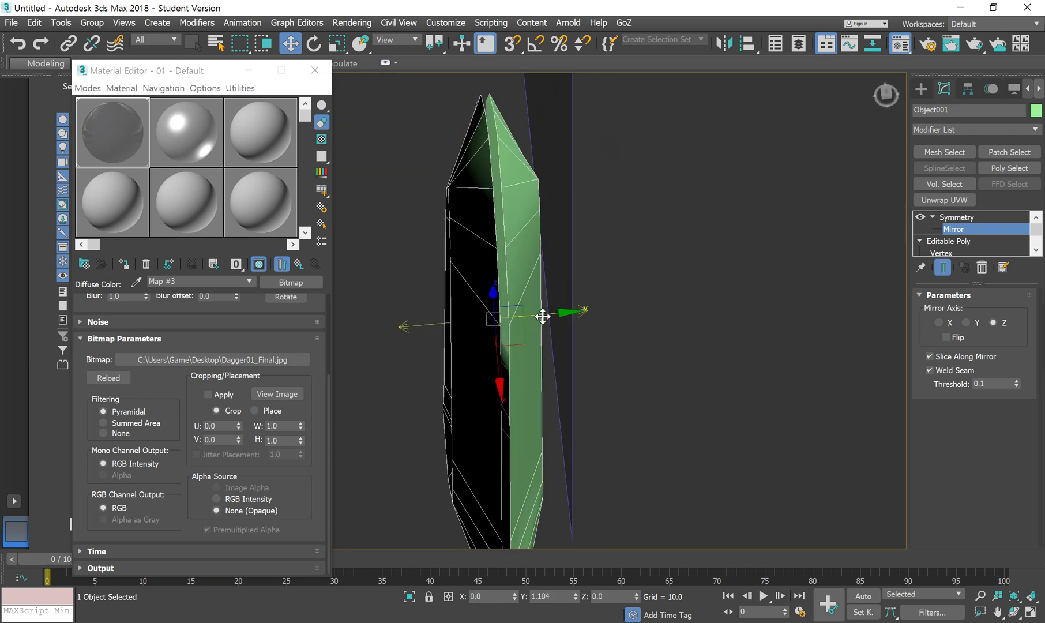
pyautogui.moveTo(543, 316); pyautogui.dragTo(539, 315)
pyautogui.keyDown('alt'); pyautogui.moveTo(539, 315); pyautogui.dragTo(574, 328, button='middle'); pyautogui.keyUp('alt')
pyautogui.keyDown('alt'); pyautogui.moveTo(621, 302); pyautogui.dragTo(577, 254, button='middle'); pyautogui.keyUp('alt')
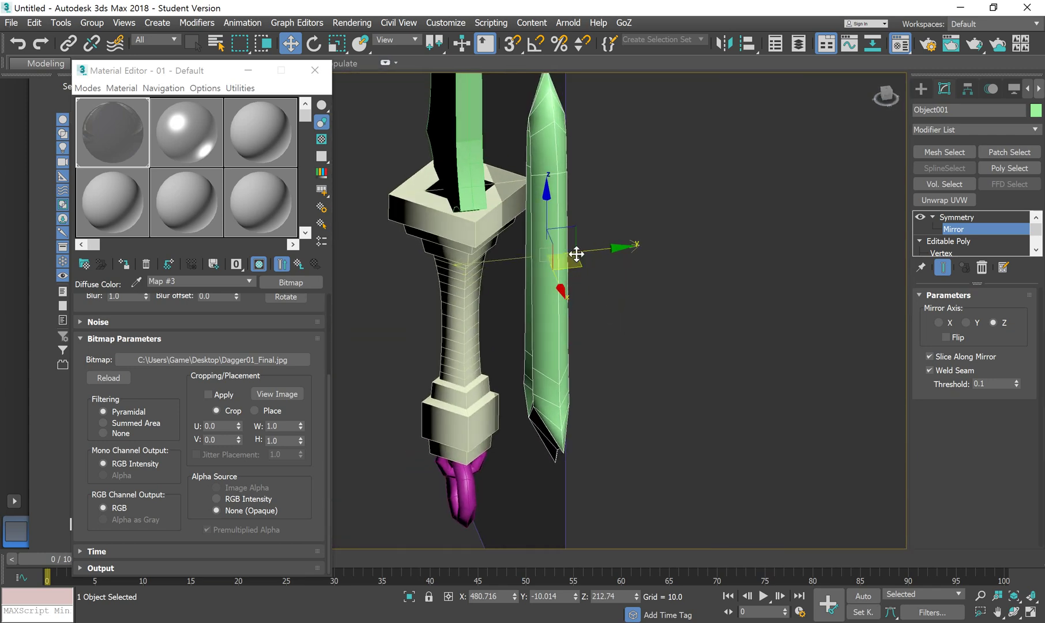
# Convert the mirrored blade to an Editable Poly and clear the selection.
pyautogui.rightClick(559, 240)
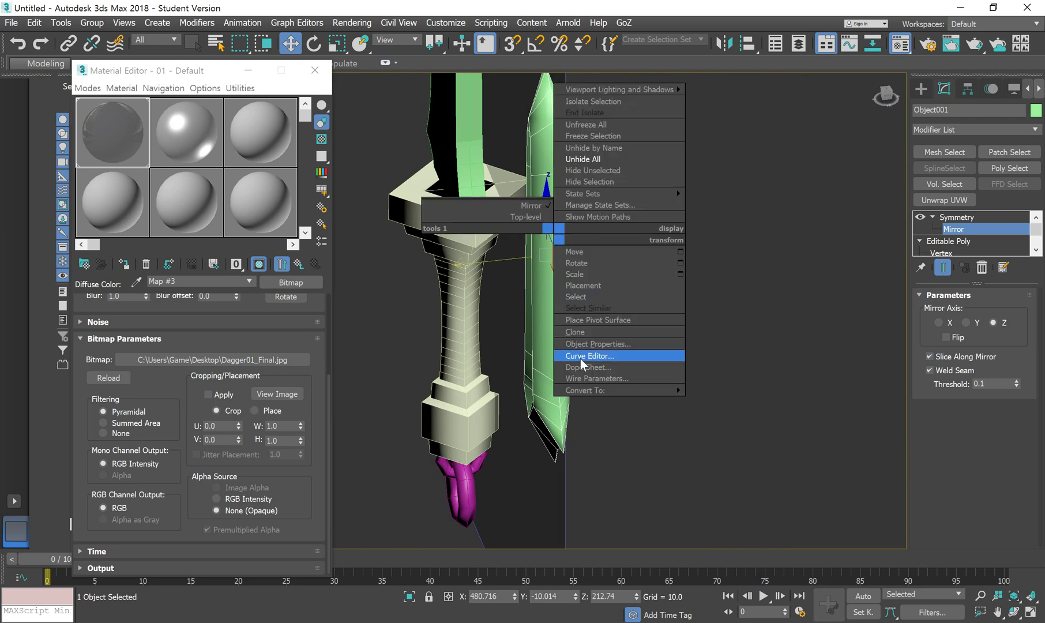
pyautogui.moveTo(585, 389)
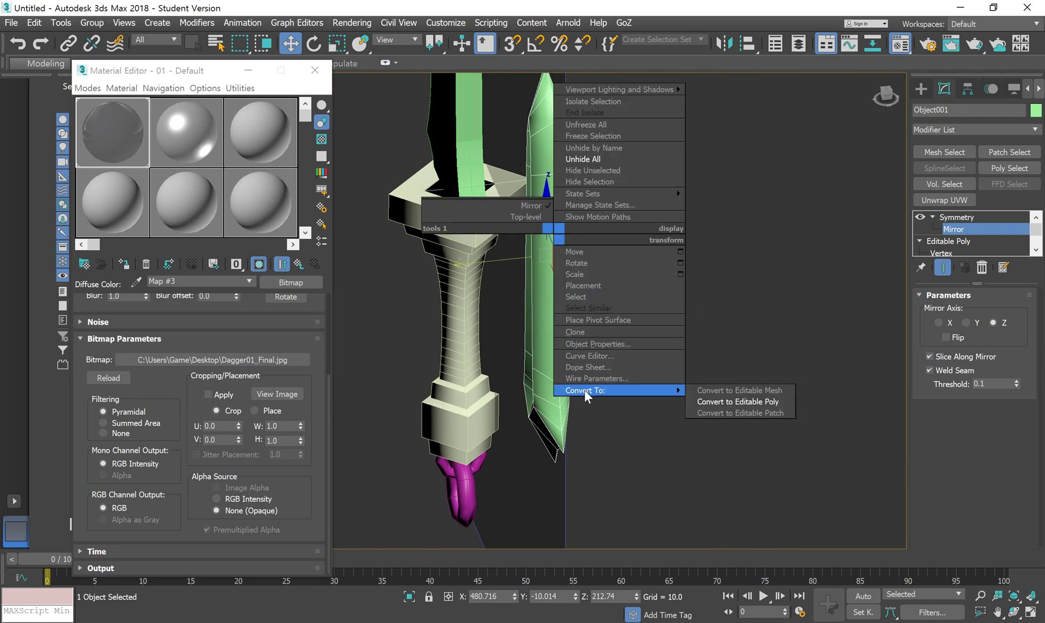
pyautogui.click(748, 407)
pyautogui.keyDown('alt'); pyautogui.moveTo(742, 402); pyautogui.dragTo(567, 287, button='middle'); pyautogui.keyUp('alt')
pyautogui.click(457, 260)
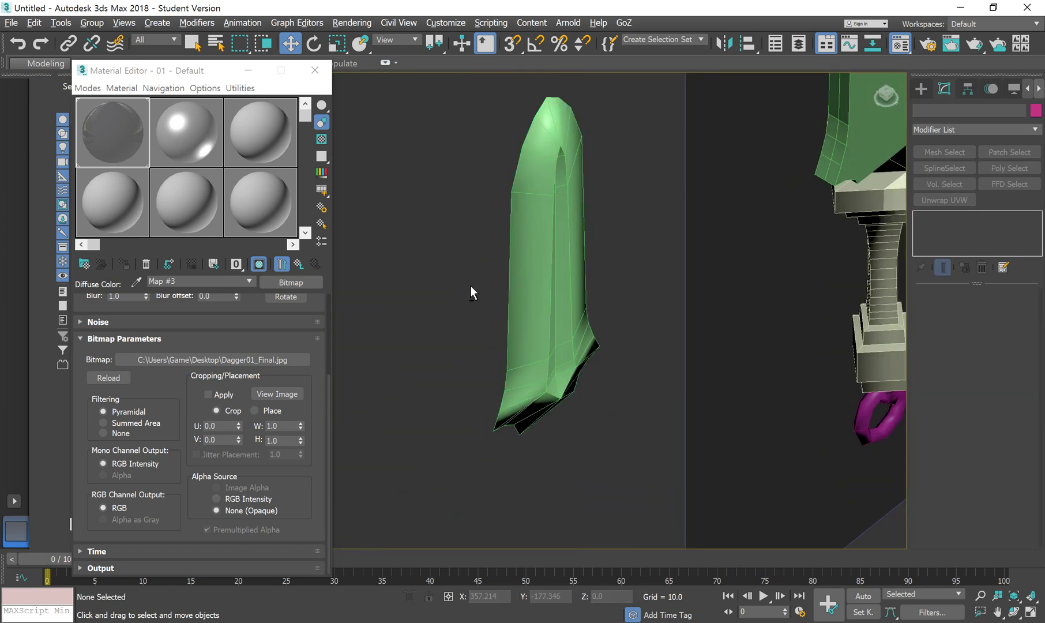
# Select the polygons on one half of the blade's flared base in polygon mode, starting from the lowest centre face.
pyautogui.keyDown('alt'); pyautogui.moveTo(474, 292); pyautogui.dragTo(512, 283, button='middle'); pyautogui.keyUp('alt')
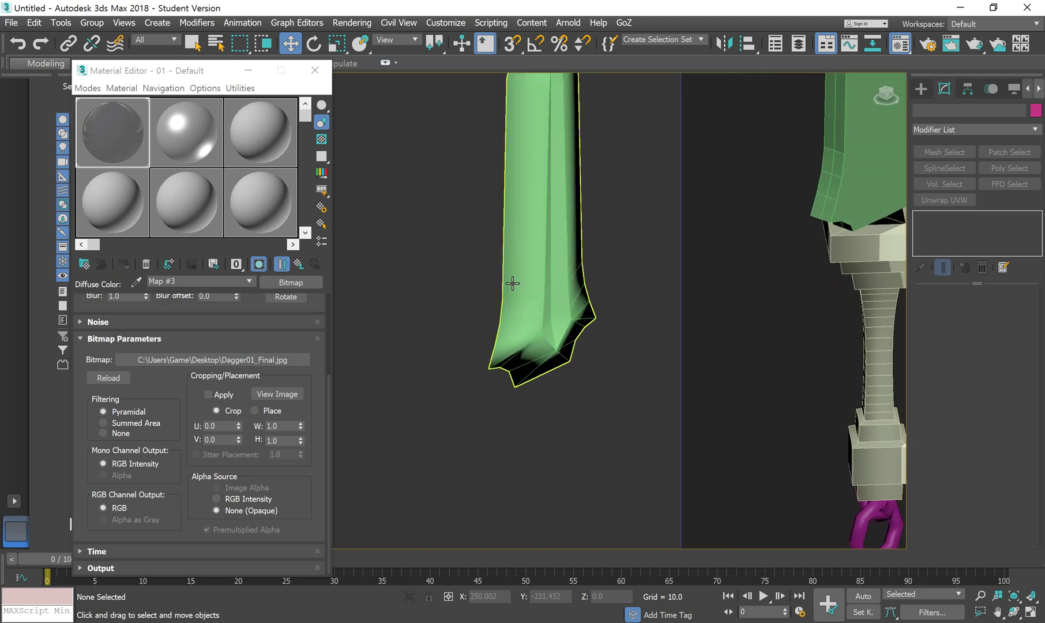
pyautogui.click(519, 257)
pyautogui.scroll(-4, 522, 271)
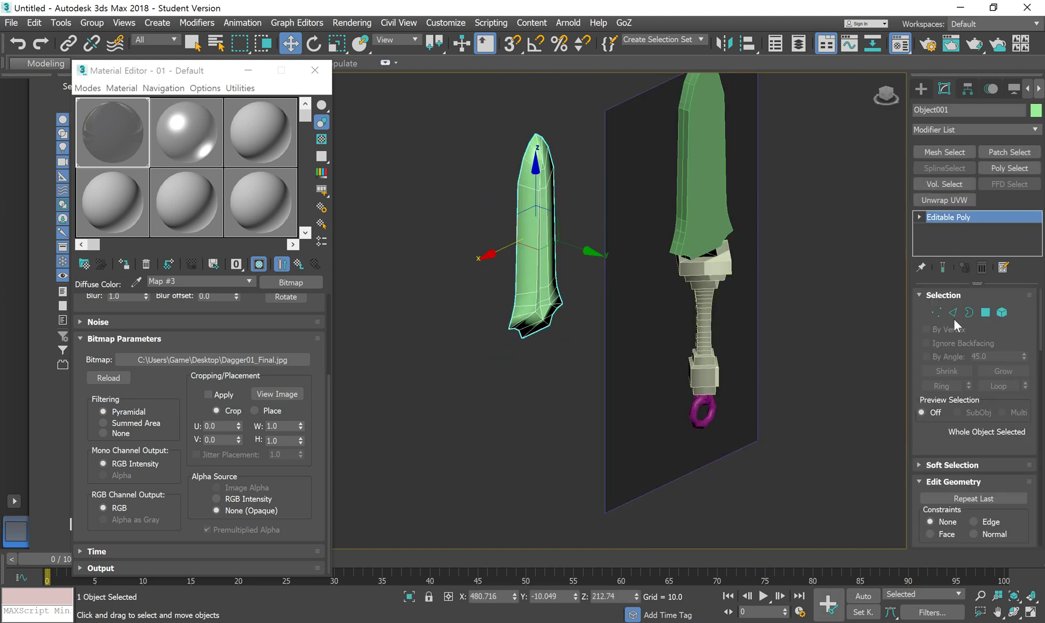
pyautogui.click(986, 312)
pyautogui.scroll(5, 504, 337)
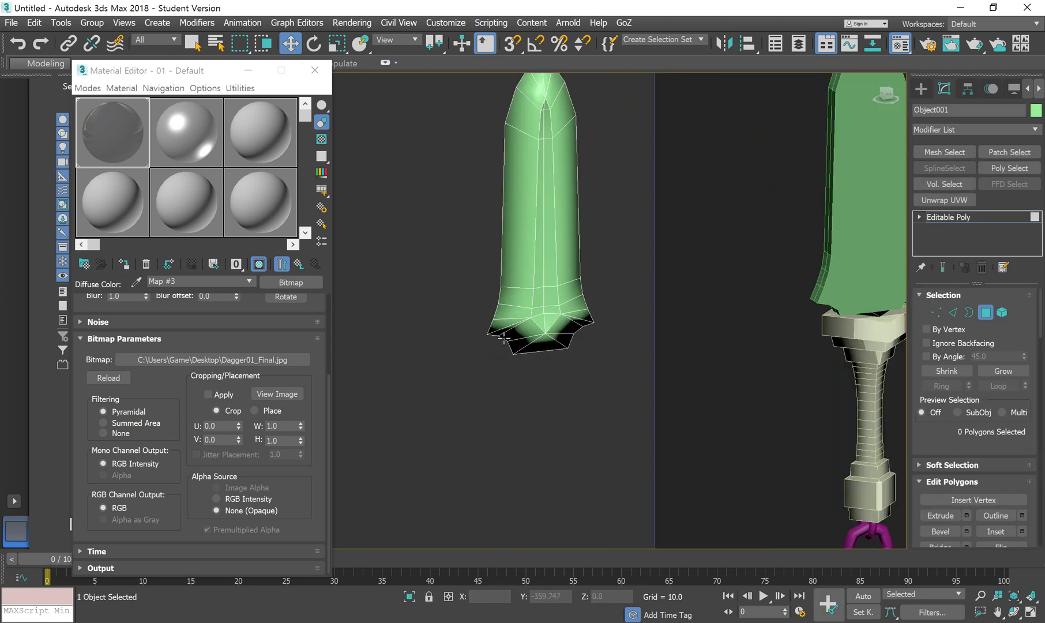
pyautogui.keyDown('alt'); pyautogui.moveTo(525, 343); pyautogui.dragTo(548, 371, button='middle'); pyautogui.keyUp('alt')
pyautogui.click(543, 353)
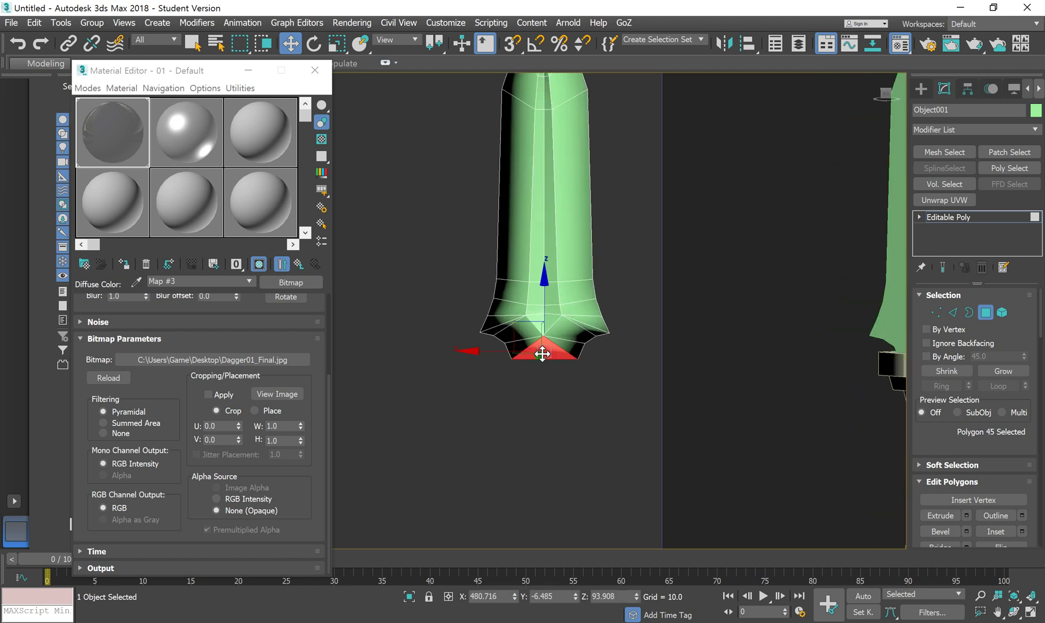
pyautogui.keyDown('ctrl'); pyautogui.click(571, 348); pyautogui.keyUp('ctrl')
pyautogui.keyDown('ctrl'); pyautogui.click(584, 334); pyautogui.keyUp('ctrl')
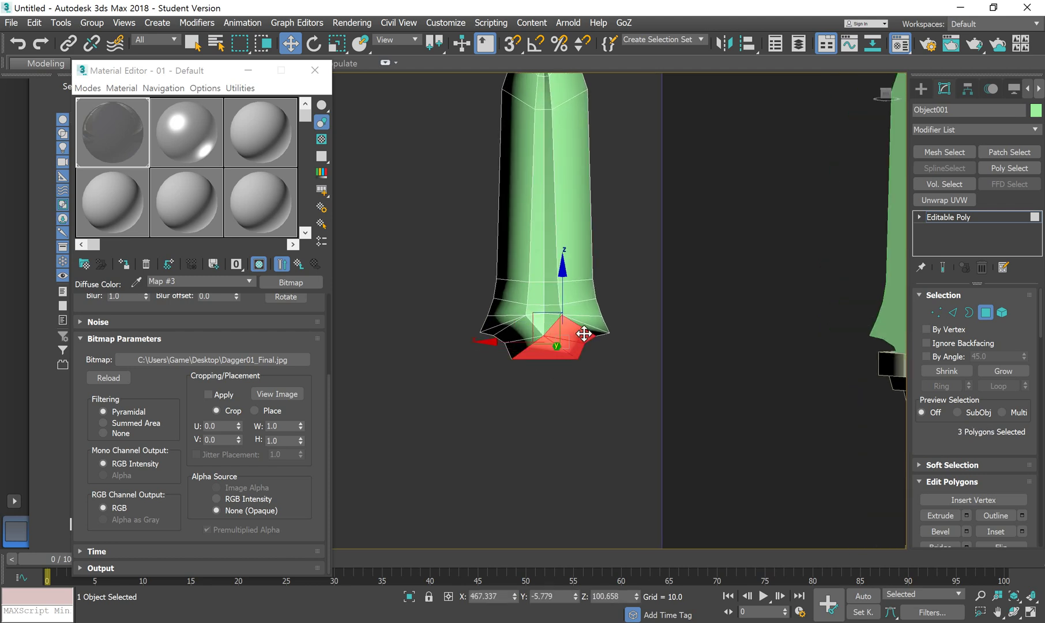
pyautogui.keyDown('ctrl'); pyautogui.click(595, 326); pyautogui.keyUp('ctrl')
pyautogui.keyDown('ctrl'); pyautogui.click(588, 306); pyautogui.keyUp('ctrl')
pyautogui.keyDown('ctrl'); pyautogui.click(577, 314); pyautogui.keyUp('ctrl')
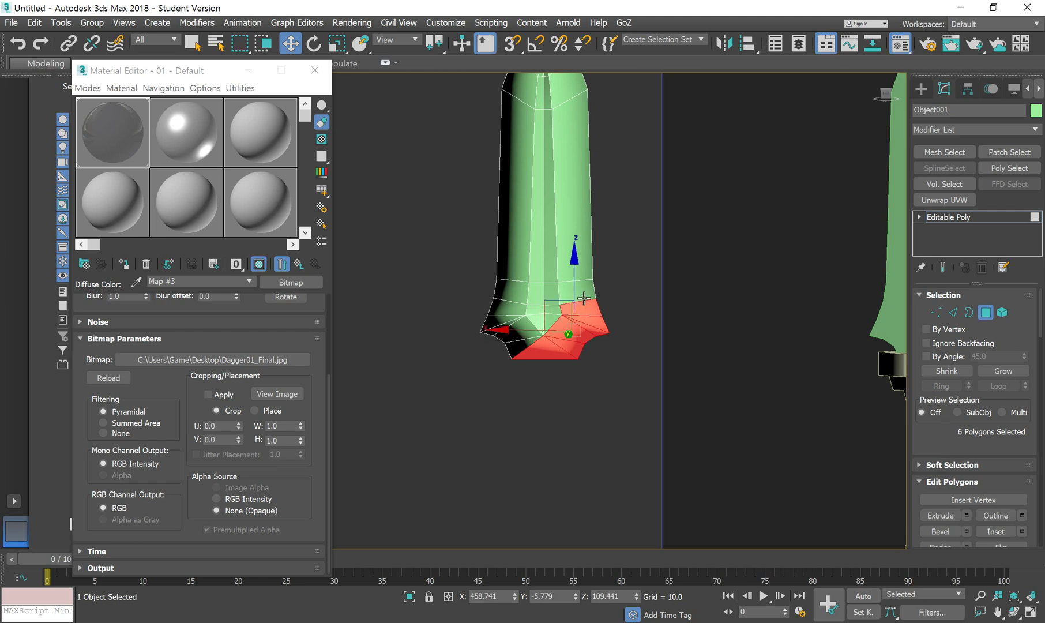
# Add the other half of the base, both long side faces and the tip polygons to the selection, excluding the central groove.
pyautogui.keyDown('ctrl'); pyautogui.click(580, 288); pyautogui.keyUp('ctrl')
pyautogui.keyDown('ctrl'); pyautogui.click(580, 251); pyautogui.keyUp('ctrl')
pyautogui.keyDown('ctrl'); pyautogui.click(514, 348); pyautogui.keyUp('ctrl')
pyautogui.keyDown('ctrl'); pyautogui.click(515, 334); pyautogui.keyUp('ctrl')
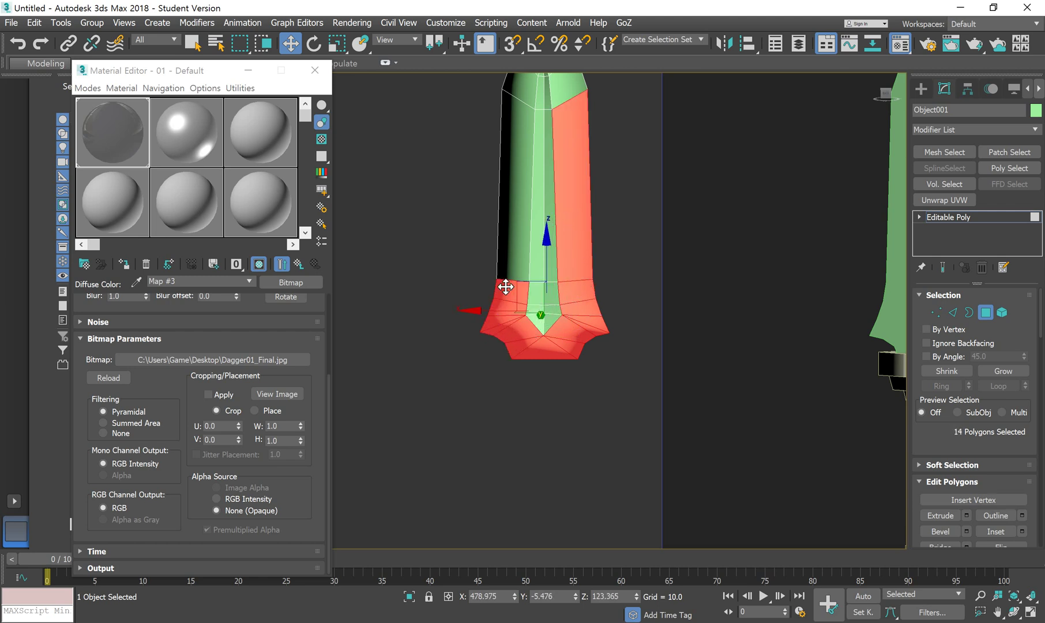
pyautogui.keyDown('ctrl'); pyautogui.click(512, 252); pyautogui.keyUp('ctrl')
pyautogui.moveTo(547, 217); pyautogui.dragTo(505, 267, button='middle')
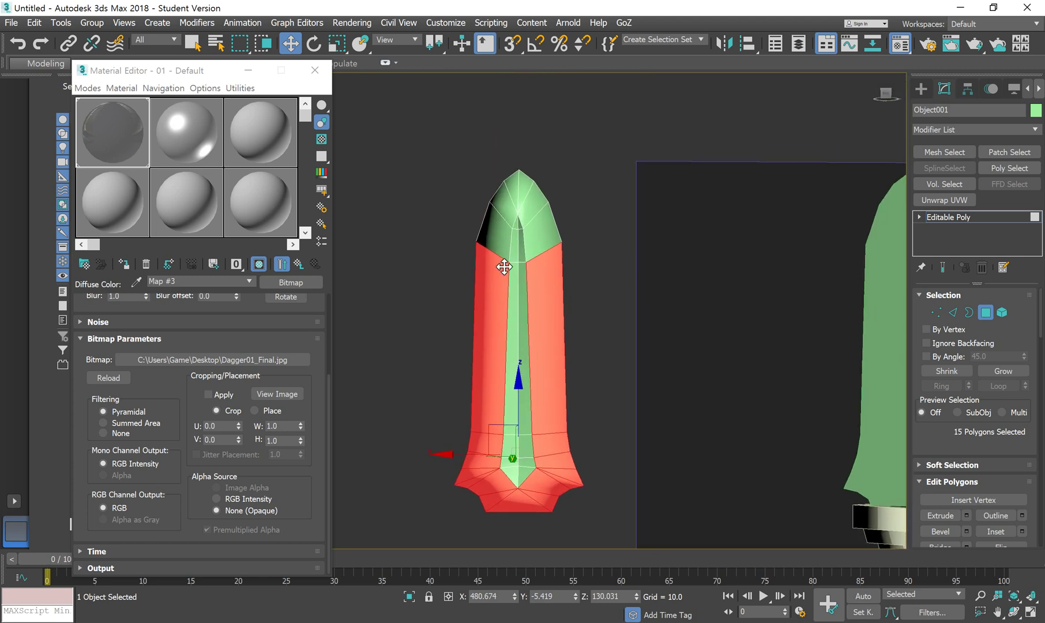
pyautogui.keyDown('ctrl'); pyautogui.click(490, 233); pyautogui.keyUp('ctrl')
pyautogui.keyDown('ctrl'); pyautogui.click(513, 189); pyautogui.keyUp('ctrl')
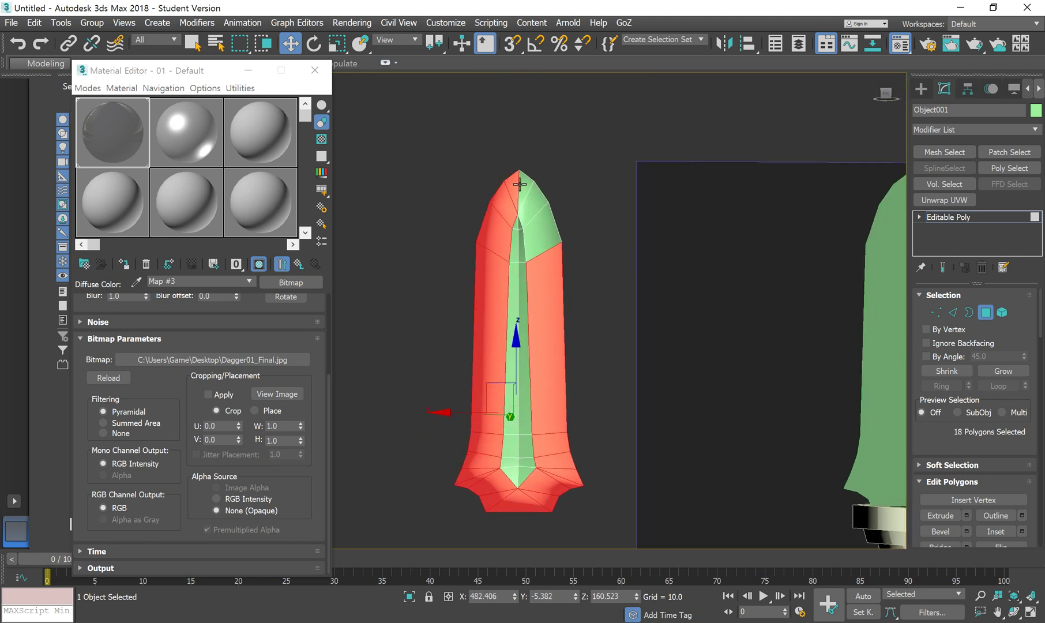
pyautogui.keyDown('ctrl'); pyautogui.click(537, 201); pyautogui.keyUp('ctrl')
pyautogui.keyDown('ctrl'); pyautogui.click(545, 233); pyautogui.keyUp('ctrl')
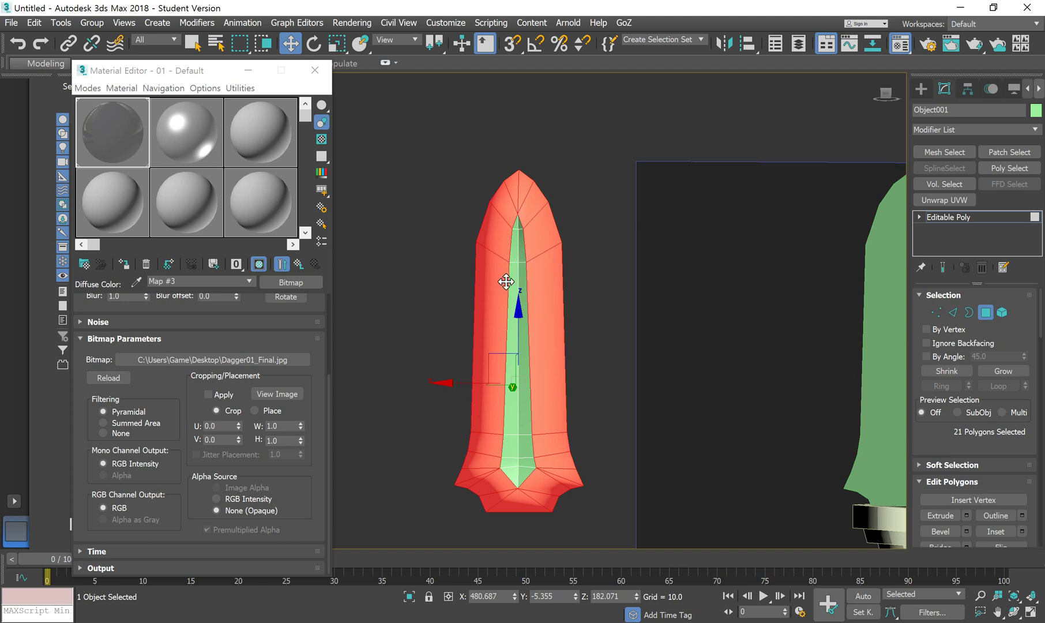
# Switch the selected blade polygons from smoothing group 1 to smoothing group 4 and clear the polygon selection.
pyautogui.moveTo(932, 448); pyautogui.dragTo(1027, 4)
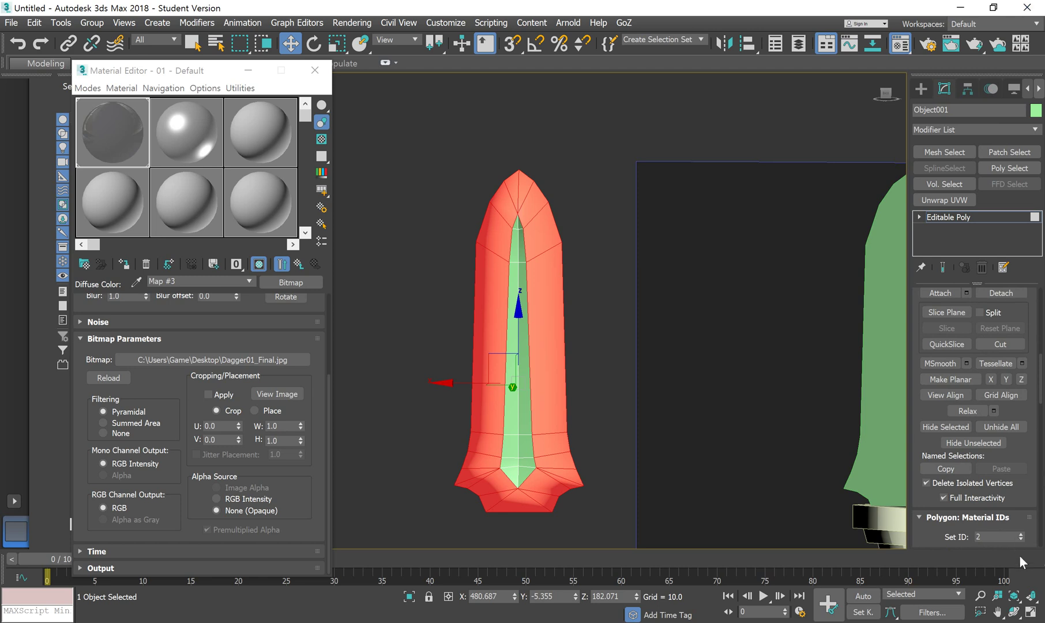
pyautogui.moveTo(1025, 456); pyautogui.dragTo(1039, 232)
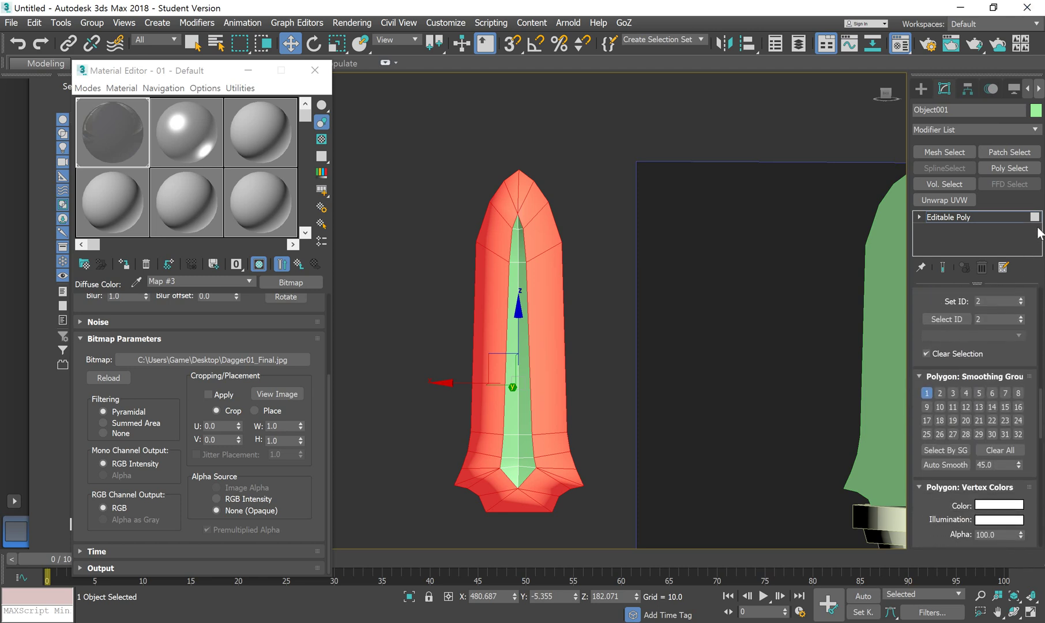
pyautogui.click(927, 393)
pyautogui.click(966, 393)
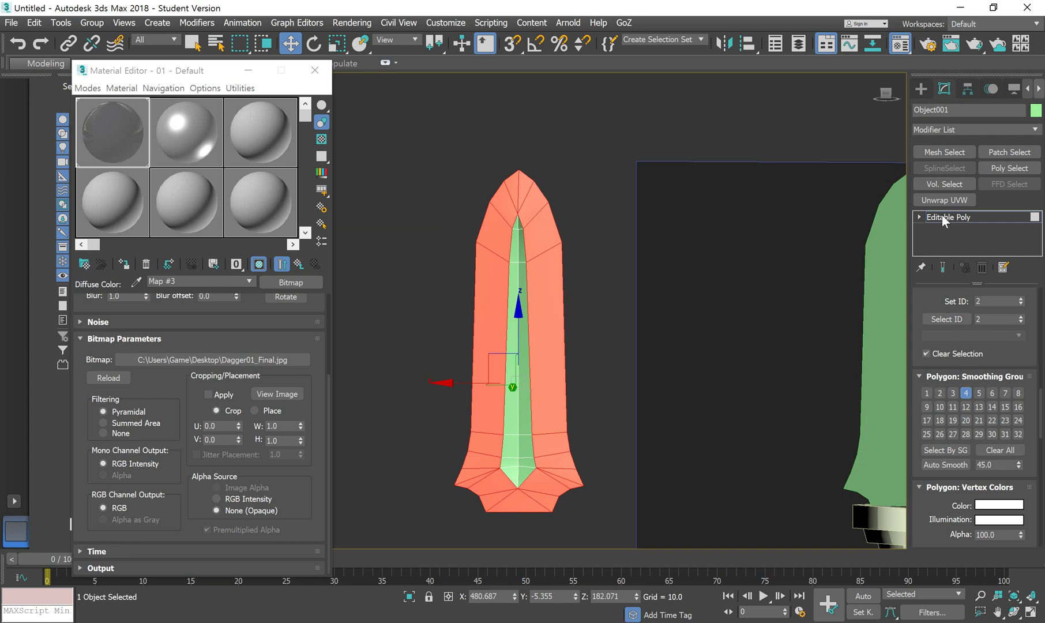
pyautogui.click(732, 213)
pyautogui.keyDown('alt'); pyautogui.moveTo(593, 153); pyautogui.dragTo(661, 313, button='middle'); pyautogui.keyUp('alt')
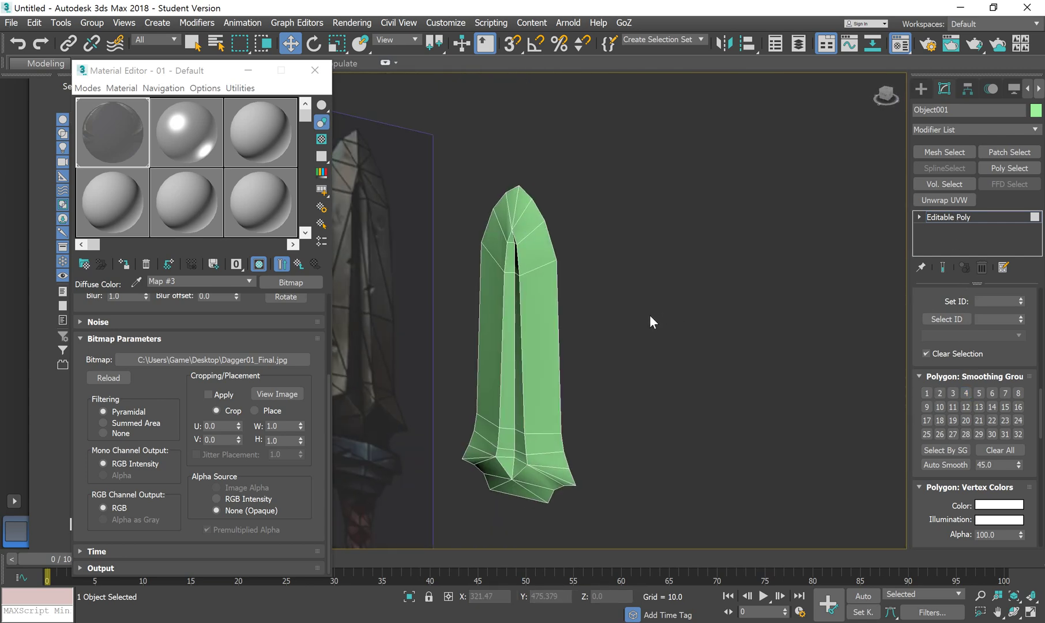
# Hide the edged faces, compare the shaded blade with the reference in the front view, and exit polygon editing with nothing selected.
pyautogui.press('F4')
pyautogui.keyDown('alt'); pyautogui.moveTo(576, 402); pyautogui.dragTo(625, 377, button='middle'); pyautogui.keyUp('alt')
pyautogui.press('f')
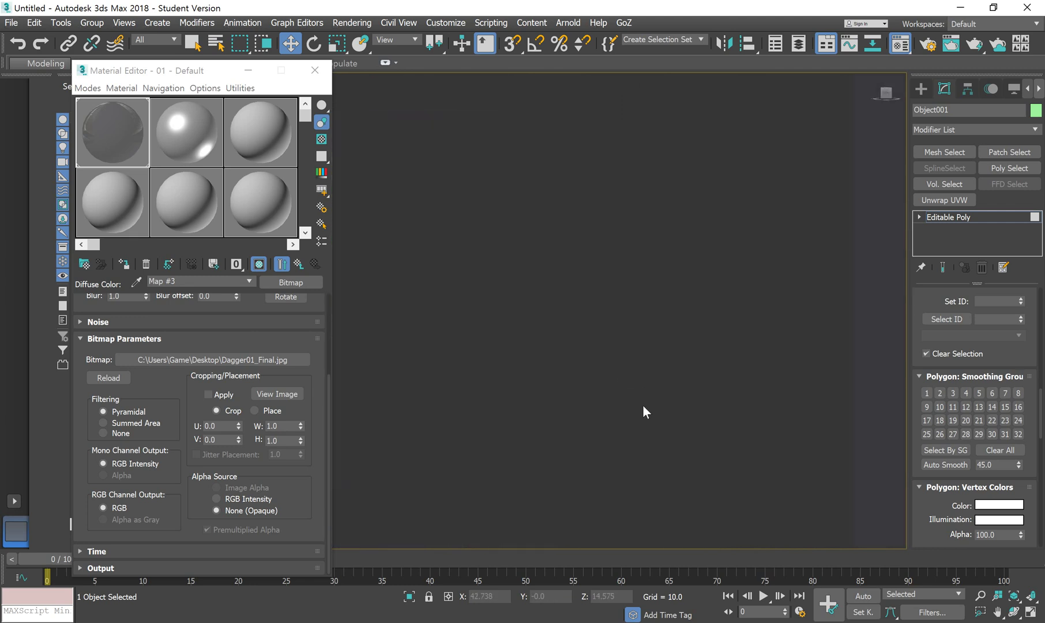
pyautogui.press('z')
pyautogui.scroll(-4, 577, 402)
pyautogui.moveTo(559, 404); pyautogui.dragTo(660, 380, button='middle')
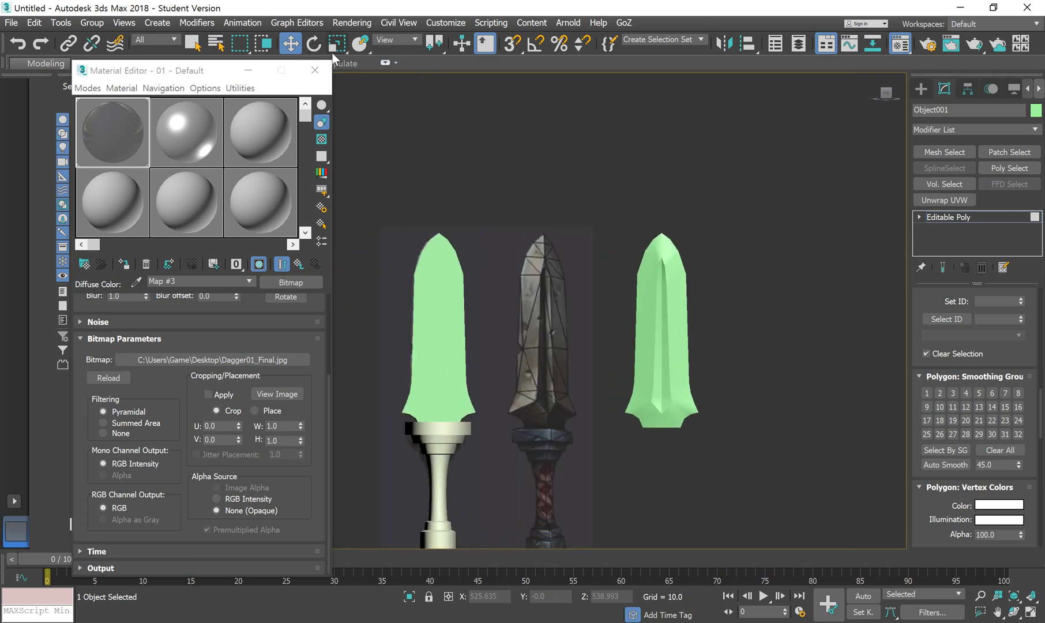
pyautogui.click(942, 222)
pyautogui.click(840, 246)
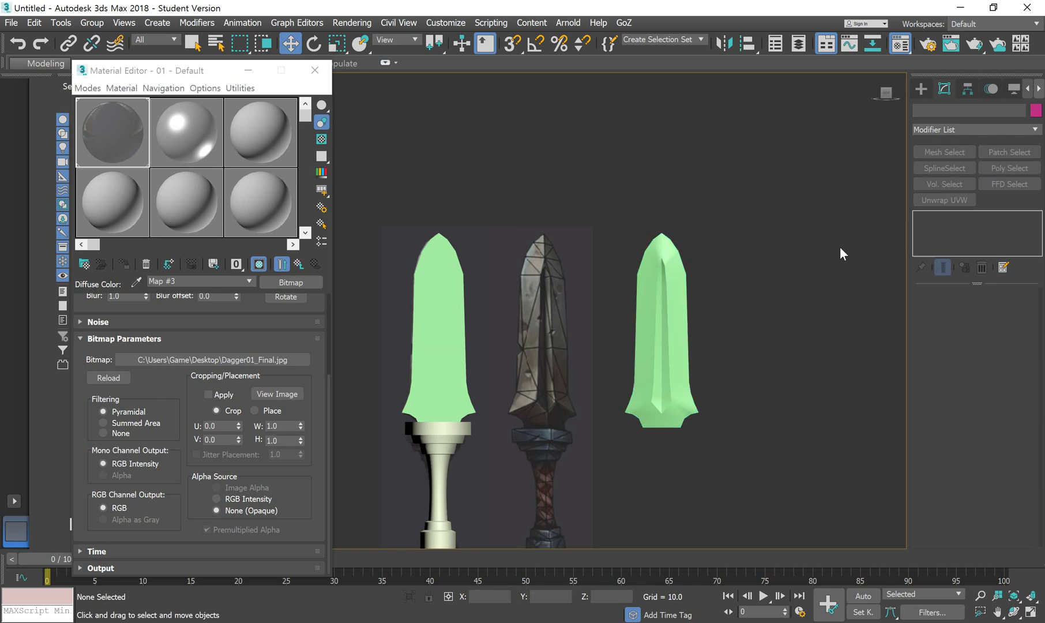
# Close the Material Editor and delete the old flat blade covering the reference image.
pyautogui.click(449, 311)
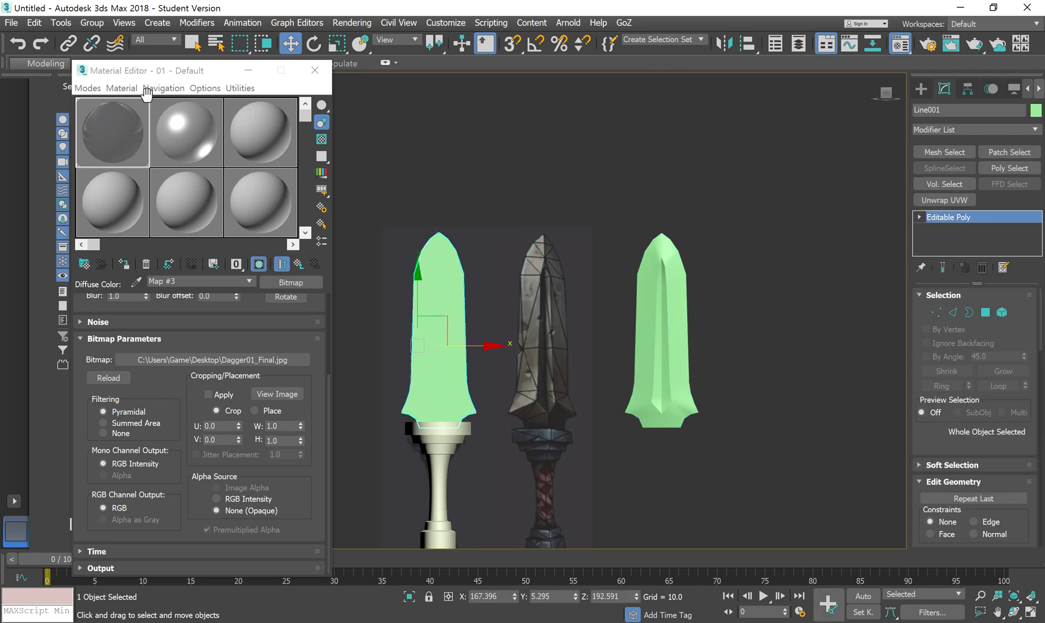
pyautogui.click(314, 70)
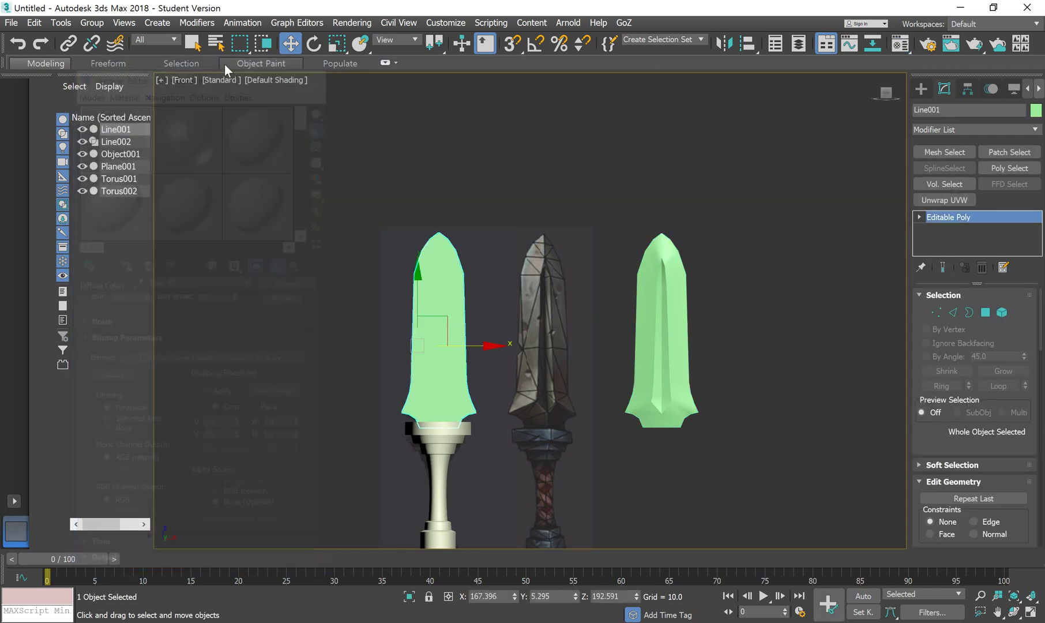
pyautogui.click(35, 23)
pyautogui.click(76, 110)
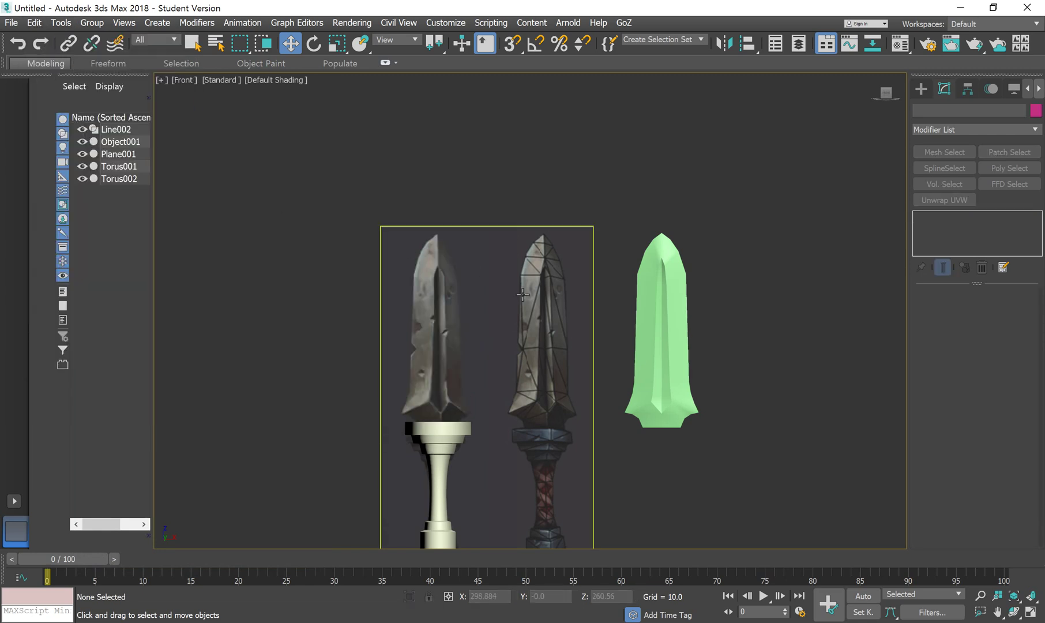
# Move the finished blade onto the handle, to about 197.092 on X and 1.119 on Y.
pyautogui.click(699, 343)
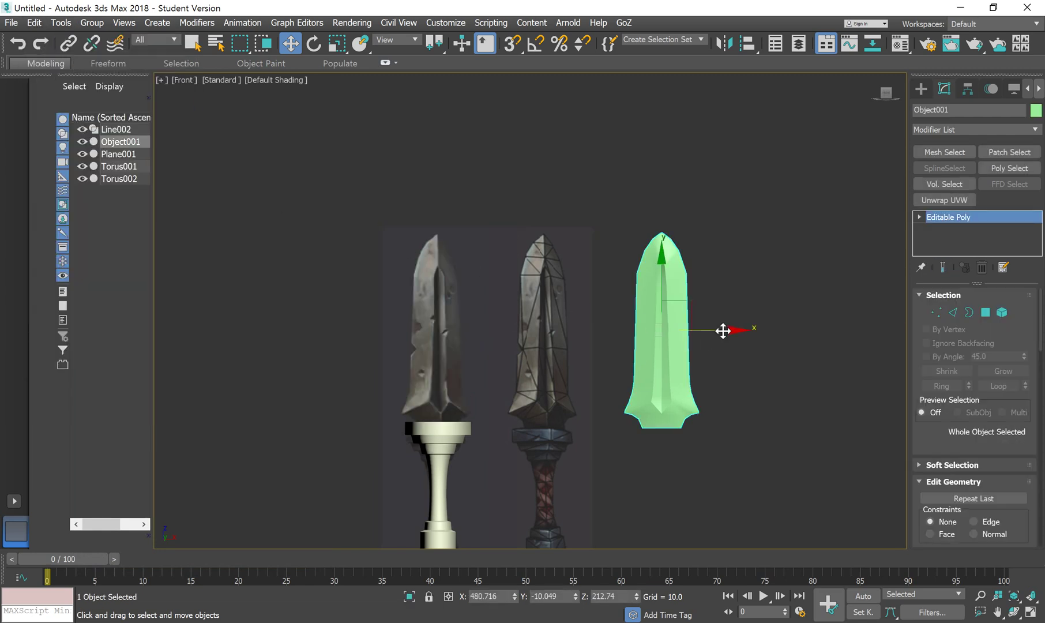
pyautogui.moveTo(723, 331); pyautogui.dragTo(503, 328)
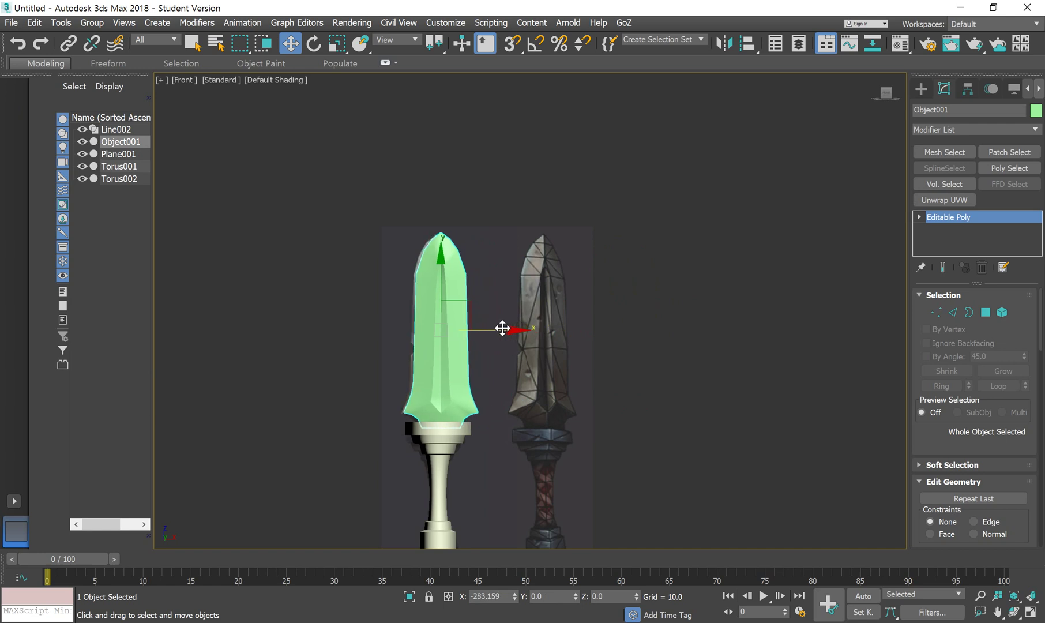
pyautogui.moveTo(504, 459); pyautogui.dragTo(560, 310, button='middle')
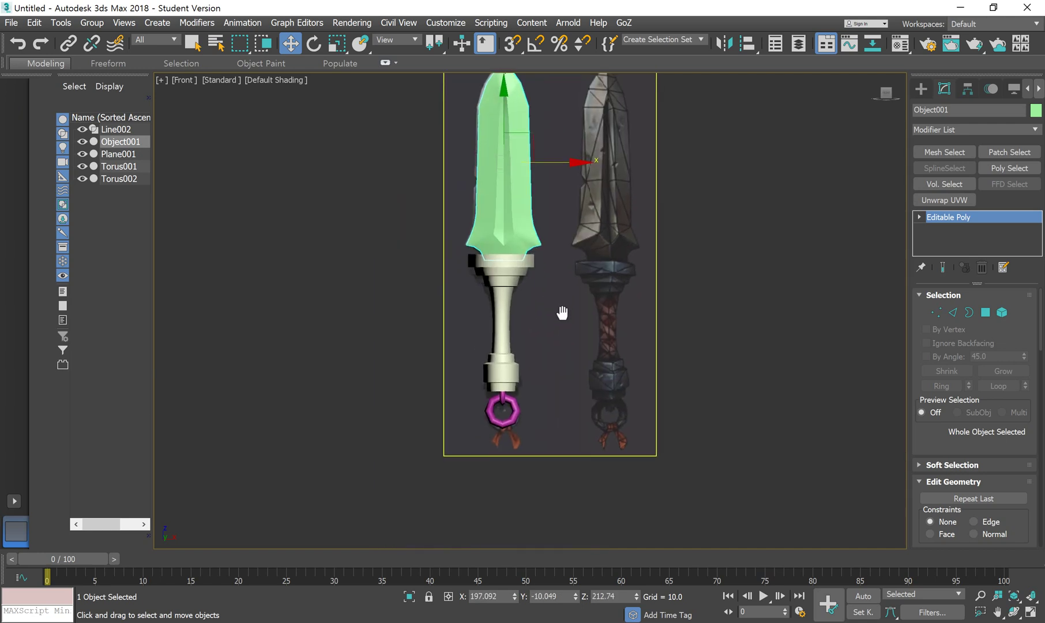
pyautogui.press('p')
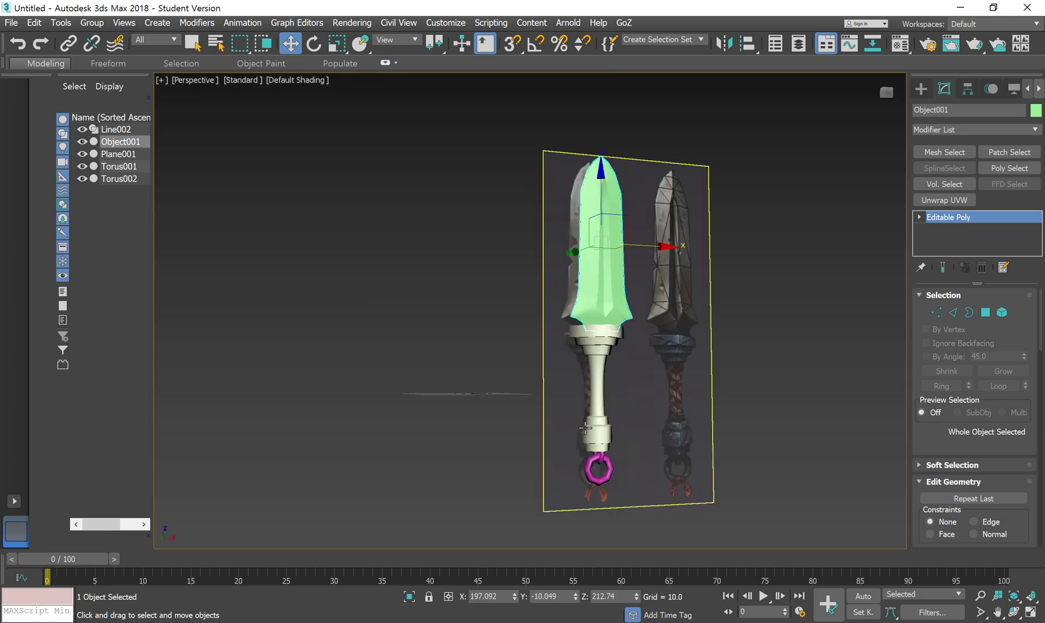
pyautogui.keyDown('alt'); pyautogui.moveTo(585, 427); pyautogui.dragTo(637, 297, button='middle'); pyautogui.keyUp('alt')
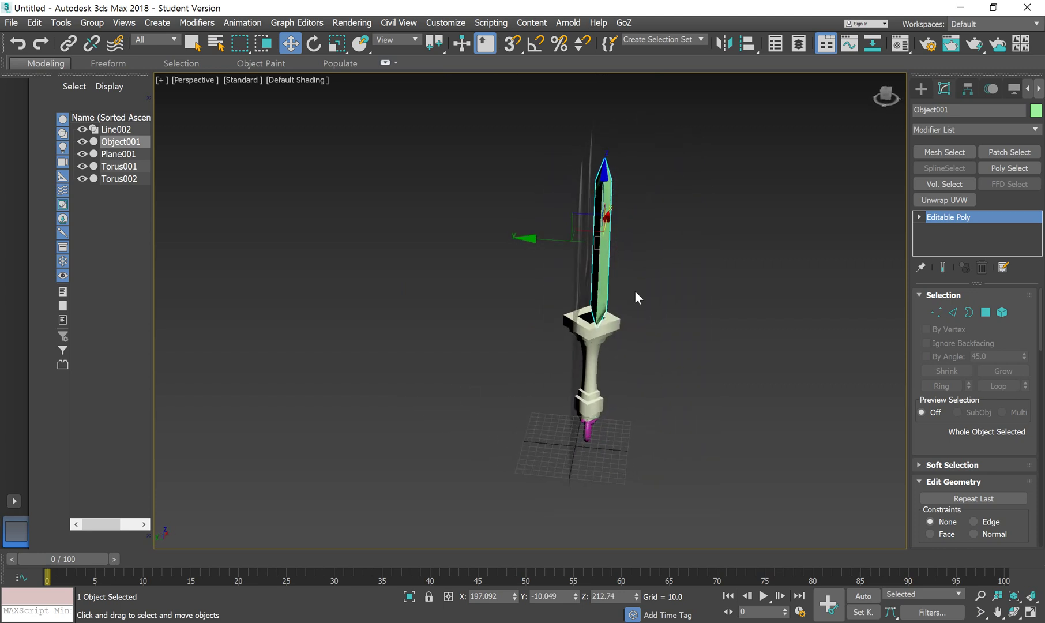
pyautogui.moveTo(566, 243); pyautogui.dragTo(552, 246)
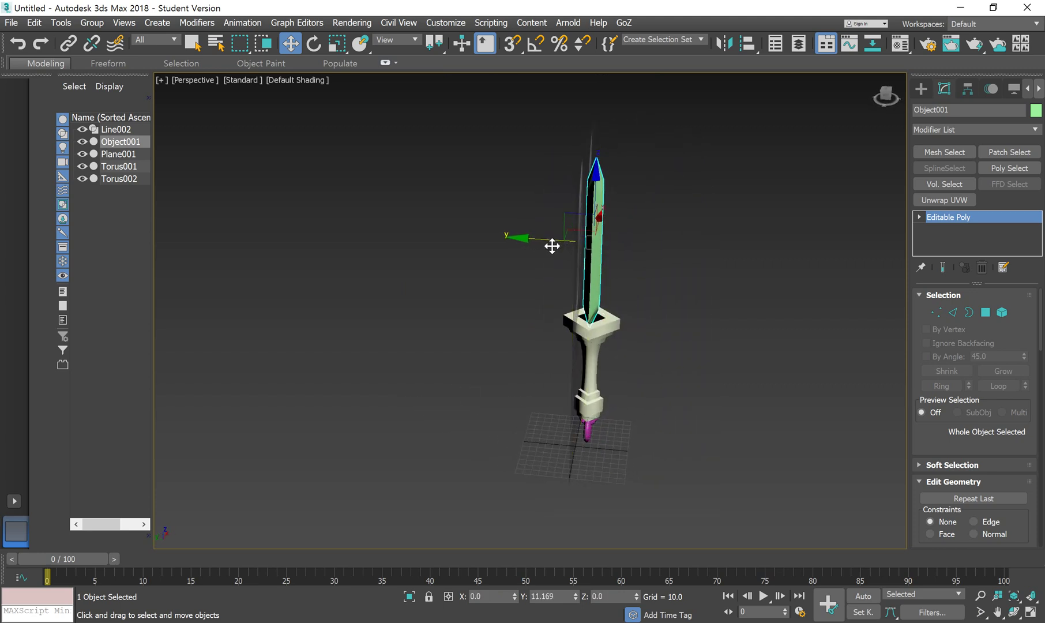
# Move the reference image plane along X to about 408.814 so it stands beside the dagger.
pyautogui.keyDown('alt'); pyautogui.moveTo(690, 391); pyautogui.dragTo(674, 400, button='middle'); pyautogui.keyUp('alt')
pyautogui.scroll(5, 621, 402)
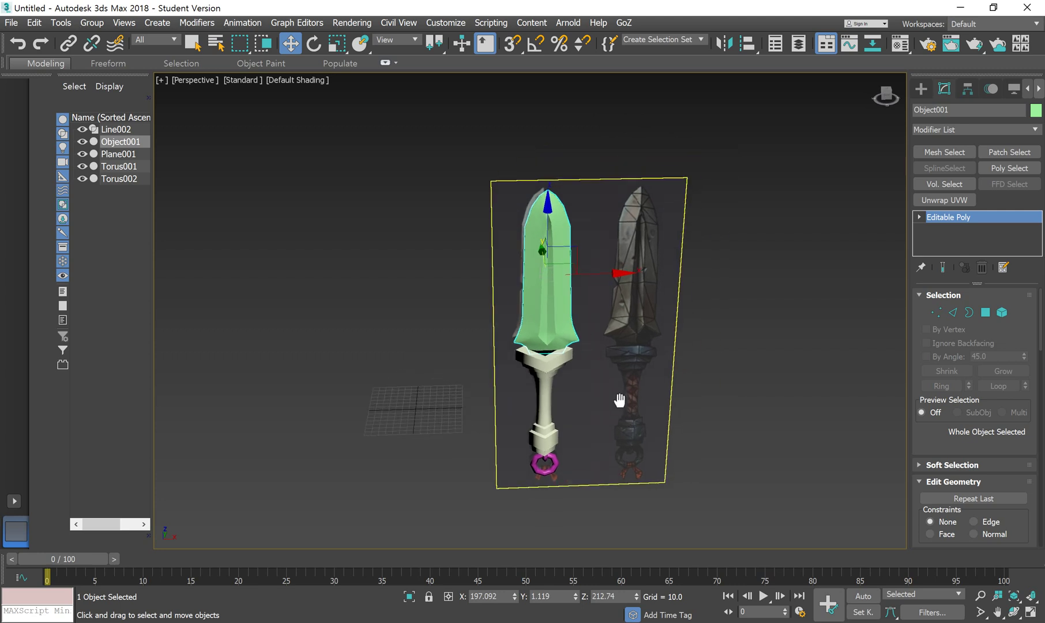
pyautogui.click(476, 226)
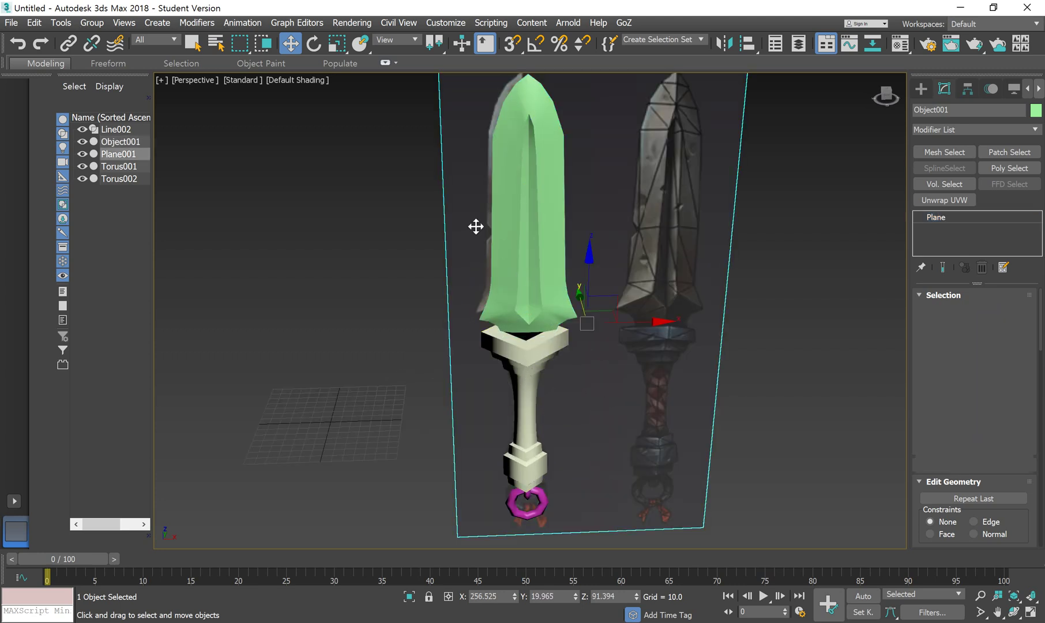
pyautogui.moveTo(635, 325); pyautogui.dragTo(791, 315)
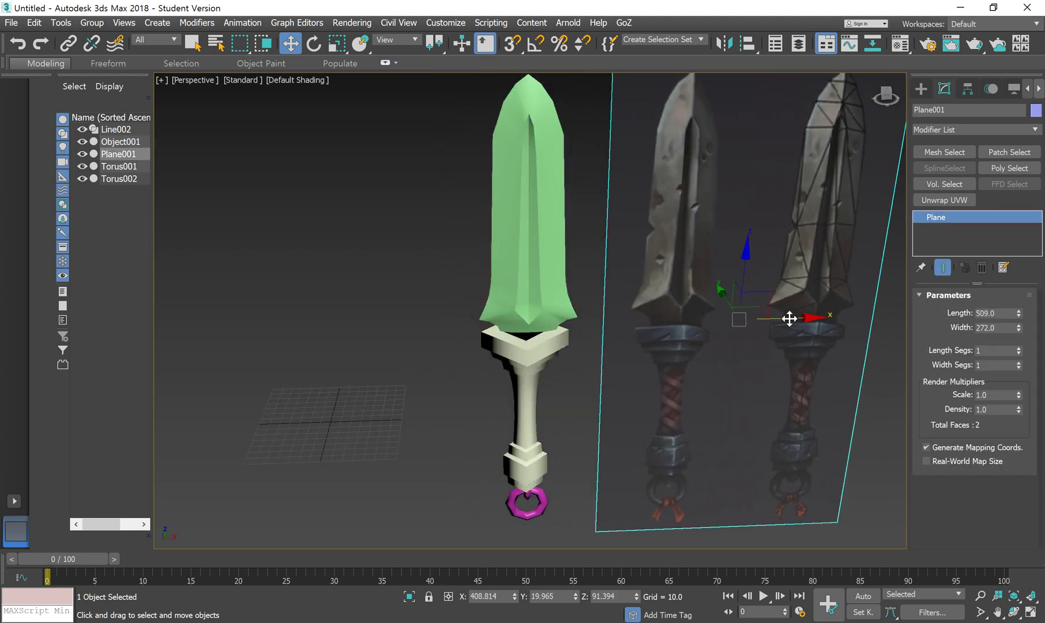
# Nudge the blade along Y to about -1.272 to centre it in the handle's guard.
pyautogui.keyDown('alt'); pyautogui.moveTo(572, 373); pyautogui.dragTo(514, 389, button='middle'); pyautogui.keyUp('alt')
pyautogui.keyDown('alt'); pyautogui.moveTo(506, 390); pyautogui.dragTo(582, 284, button='middle'); pyautogui.keyUp('alt')
pyautogui.click(581, 284)
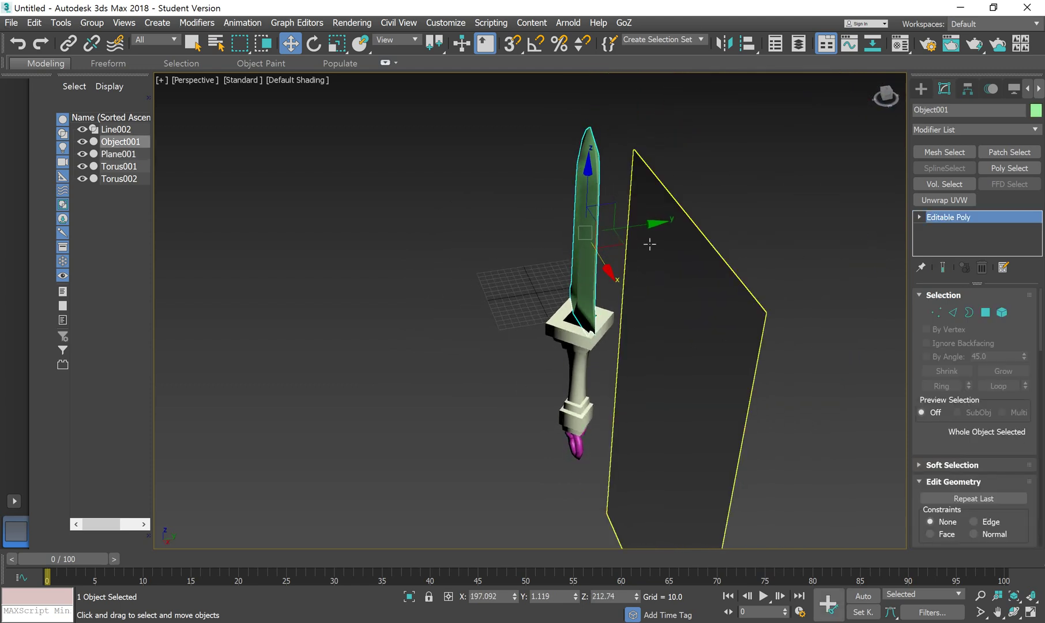
pyautogui.moveTo(638, 225); pyautogui.dragTo(635, 226)
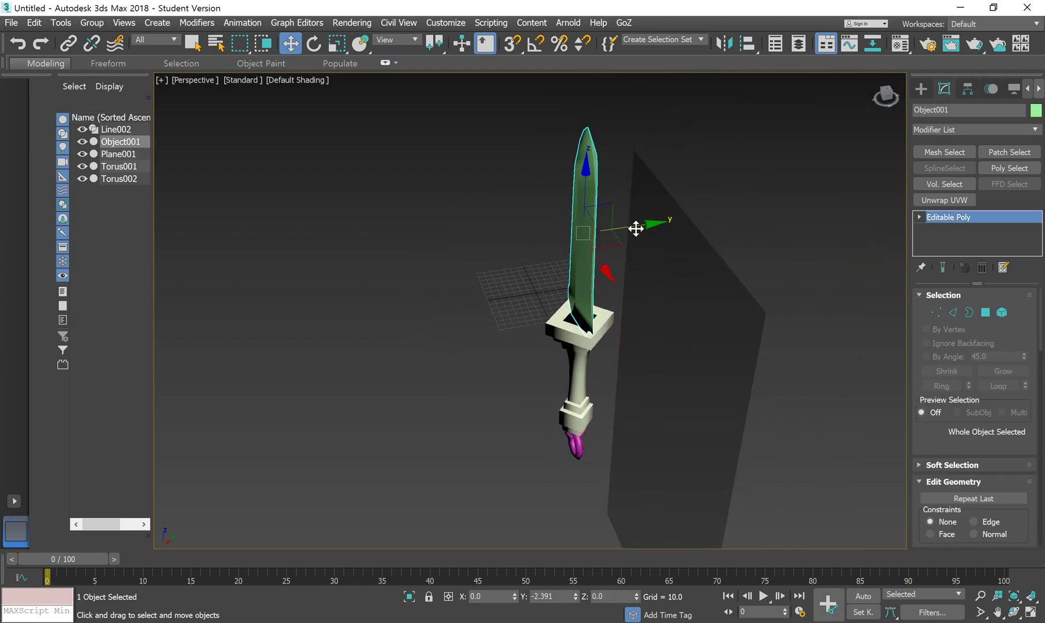
# Display the blade's edged faces from the front and select the left-edge vertex just above the flared base.
pyautogui.keyDown('alt'); pyautogui.moveTo(573, 290); pyautogui.dragTo(617, 233, button='middle'); pyautogui.keyUp('alt')
pyautogui.scroll(5, 550, 282)
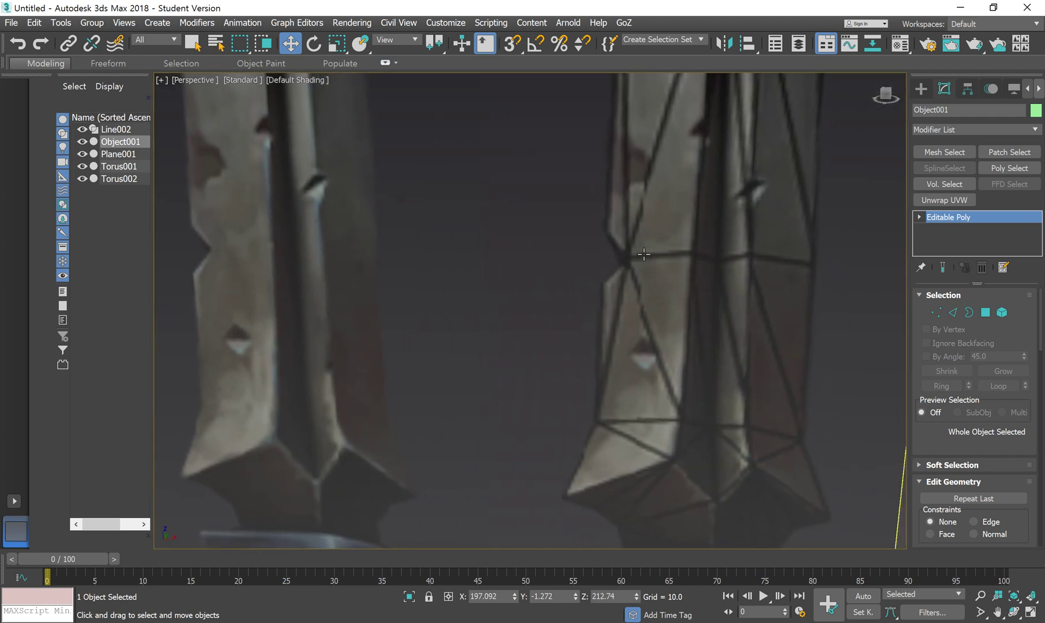
pyautogui.scroll(-8, 600, 281)
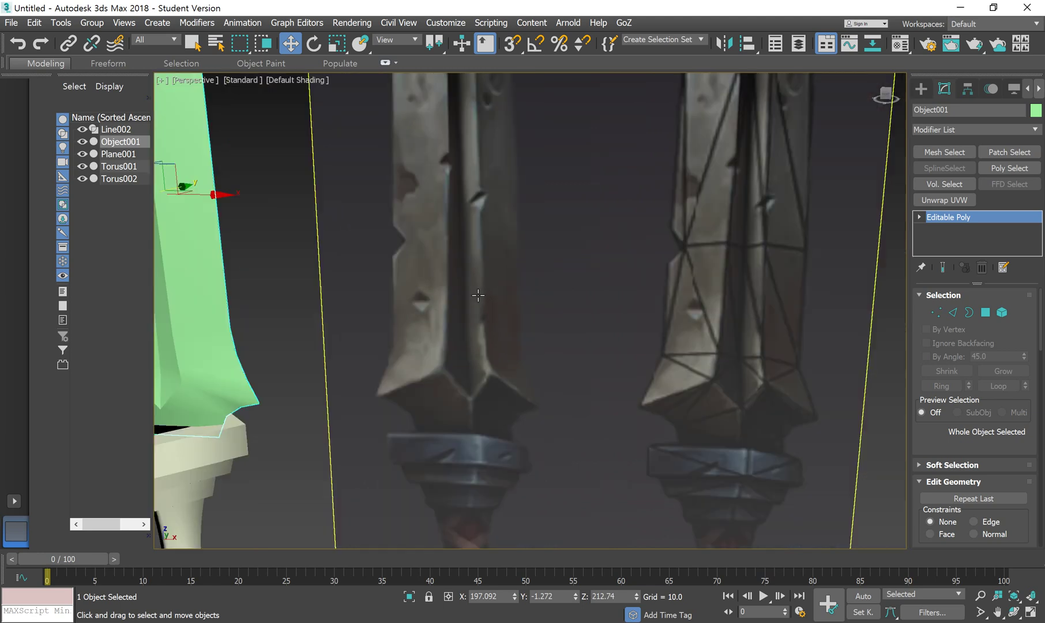
pyautogui.press('f')
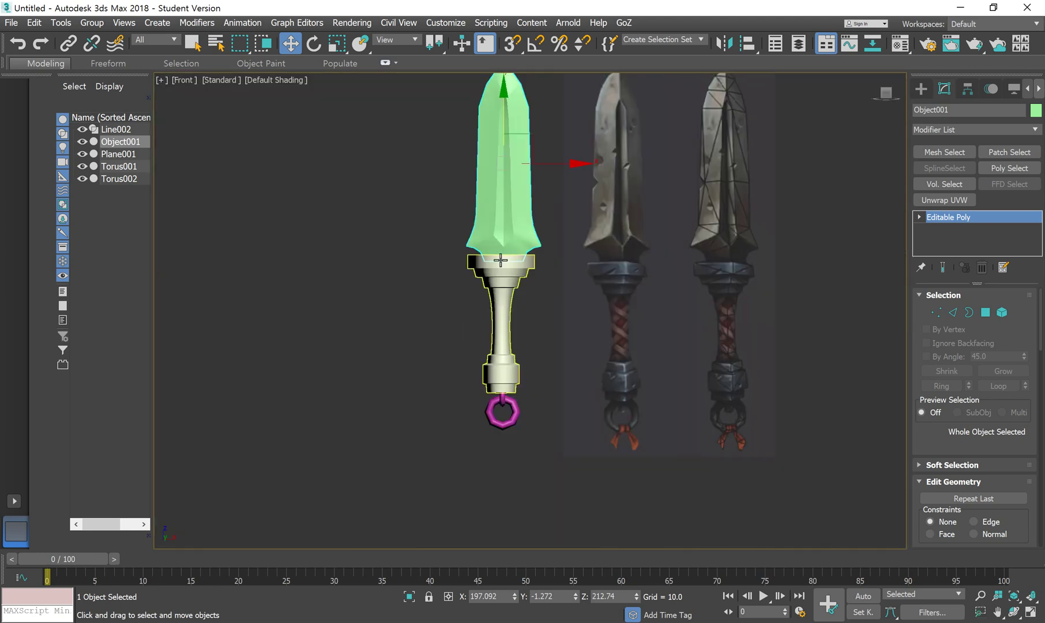
pyautogui.scroll(6, 479, 264)
pyautogui.moveTo(481, 266); pyautogui.dragTo(554, 310, button='middle')
pyautogui.click(937, 312)
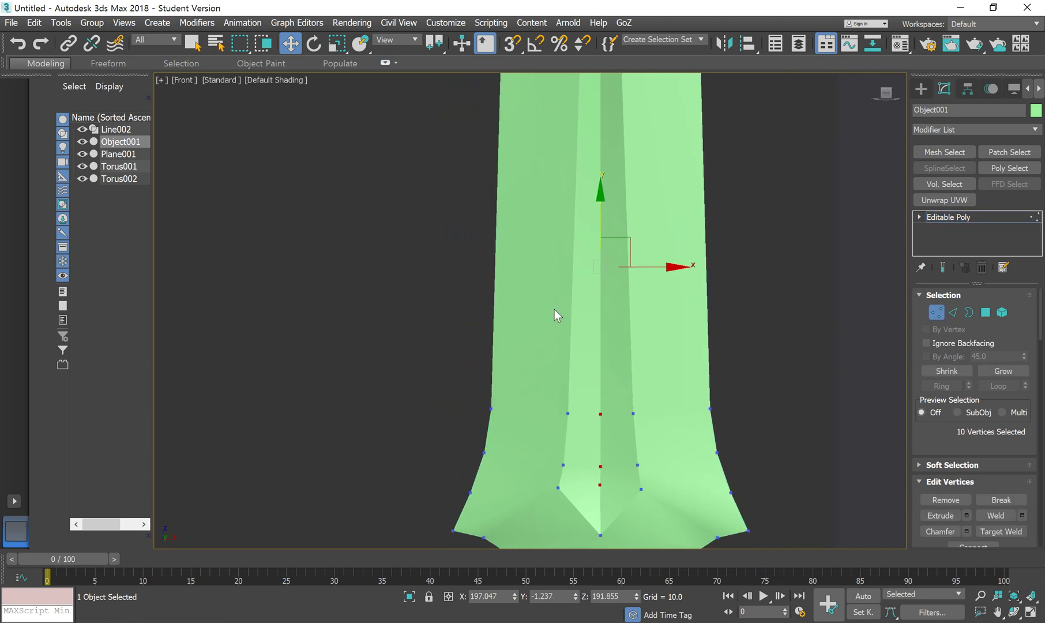
pyautogui.press('F4')
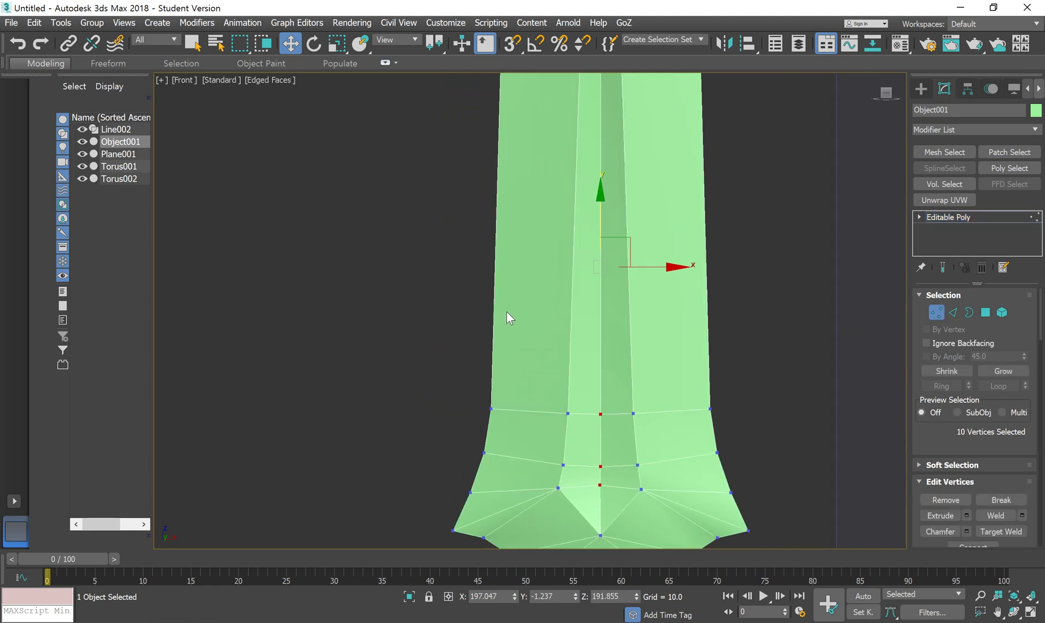
pyautogui.scroll(4, 515, 366)
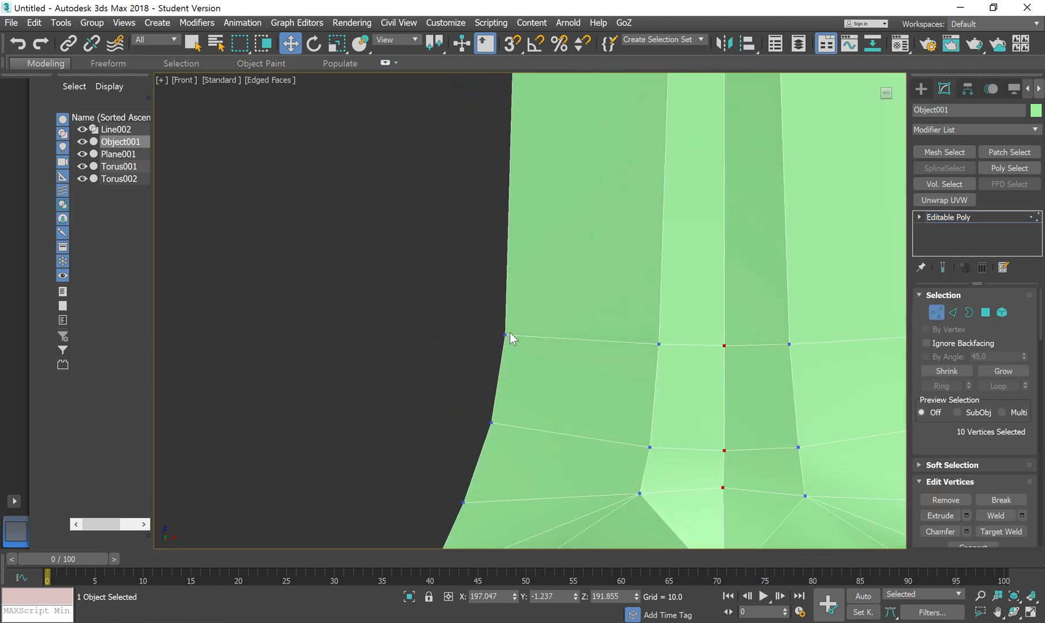
pyautogui.moveTo(488, 318); pyautogui.dragTo(558, 348)
pyautogui.moveTo(494, 362)
pyautogui.keyDown('alt'); pyautogui.mouseDown(button='middle')
pyautogui.moveTo(560, 381)
pyautogui.moveTo(571, 368)
pyautogui.moveTo(508, 366)
pyautogui.mouseUp(button='middle'); pyautogui.keyUp('alt')
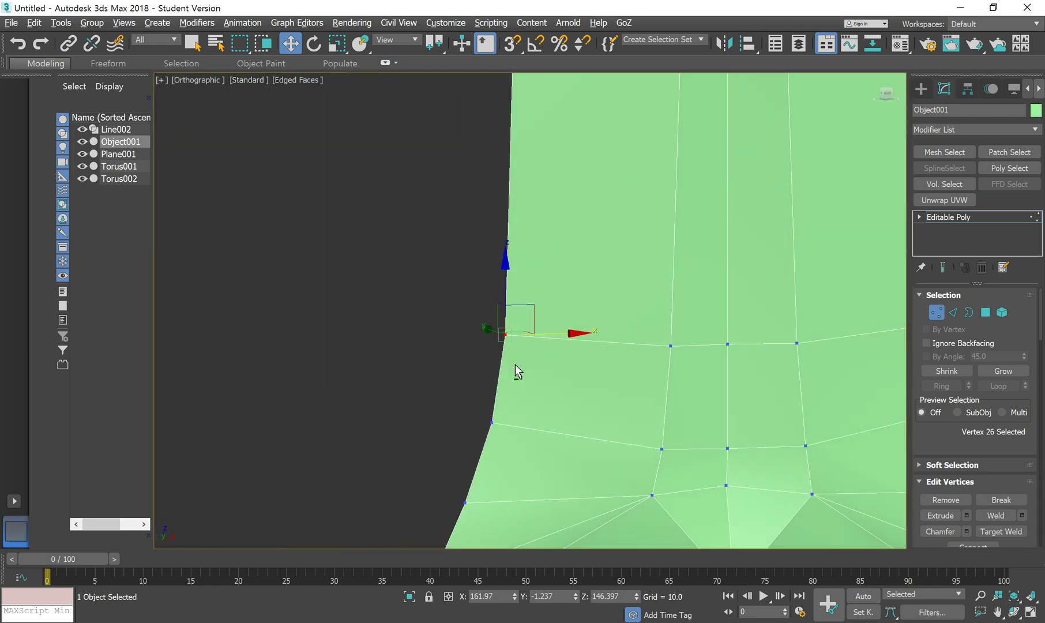
pyautogui.moveTo(515, 364)
pyautogui.keyDown('alt'); pyautogui.mouseDown(button='middle')
pyautogui.moveTo(579, 364)
pyautogui.moveTo(503, 353)
pyautogui.moveTo(515, 356)
pyautogui.mouseUp(button='middle'); pyautogui.keyUp('alt')
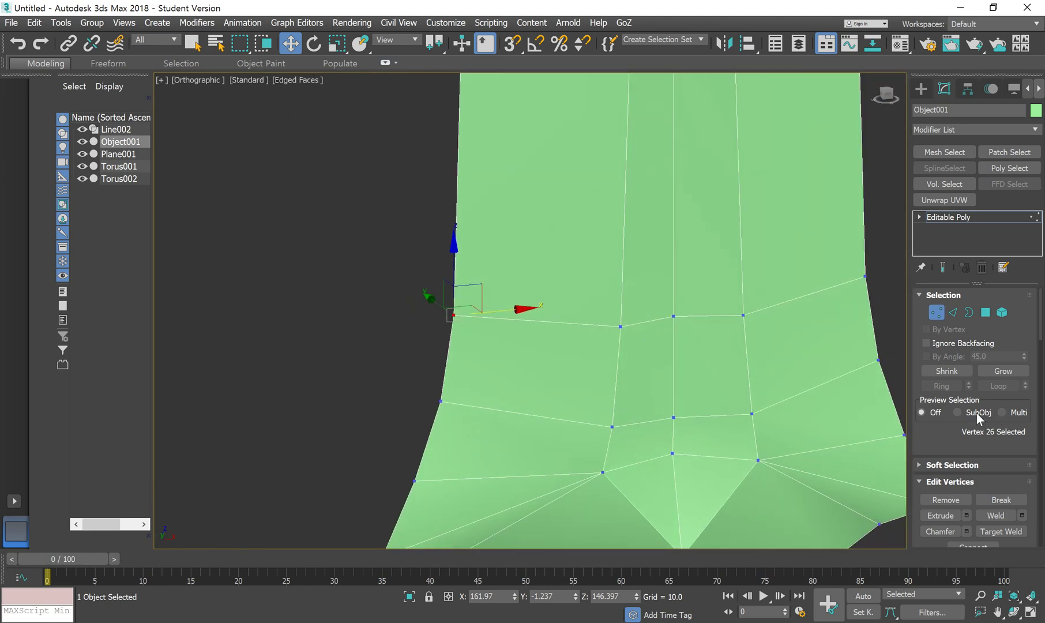
# Cut a triangular notch outline into the blade's left edge, from below the corner vertex through the horizontal edge to above it.
pyautogui.scroll(-5, 1002, 447)
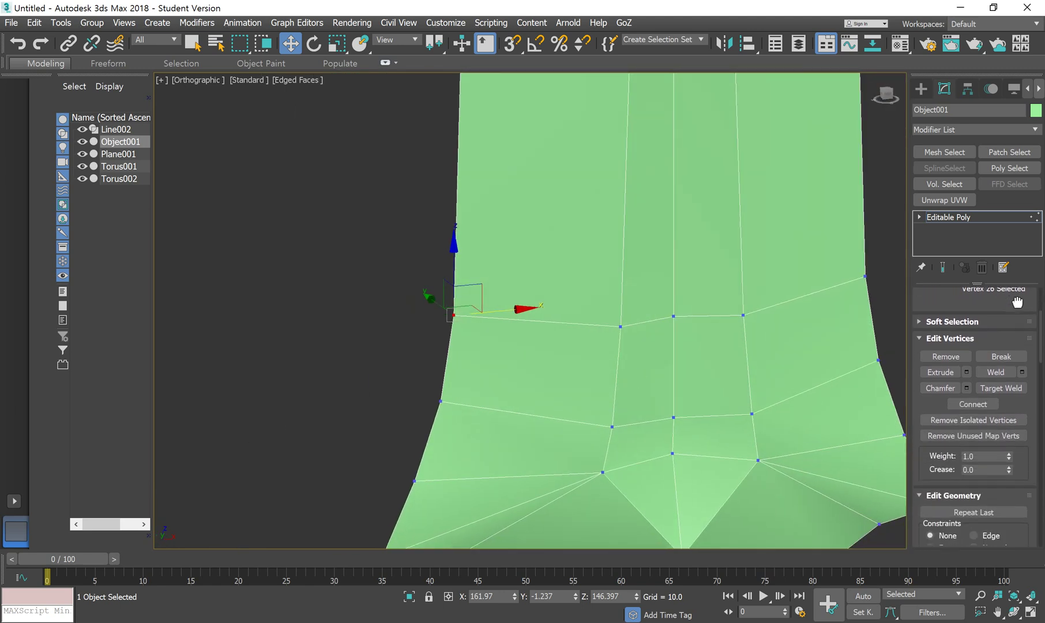
pyautogui.moveTo(1025, 461); pyautogui.dragTo(1041, 309)
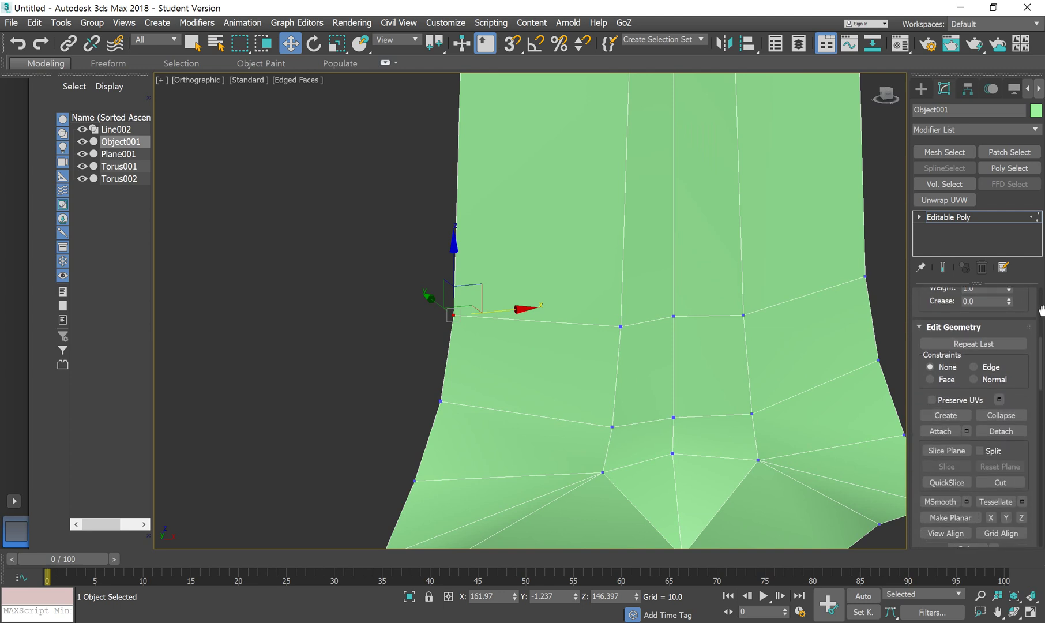
pyautogui.click(1001, 484)
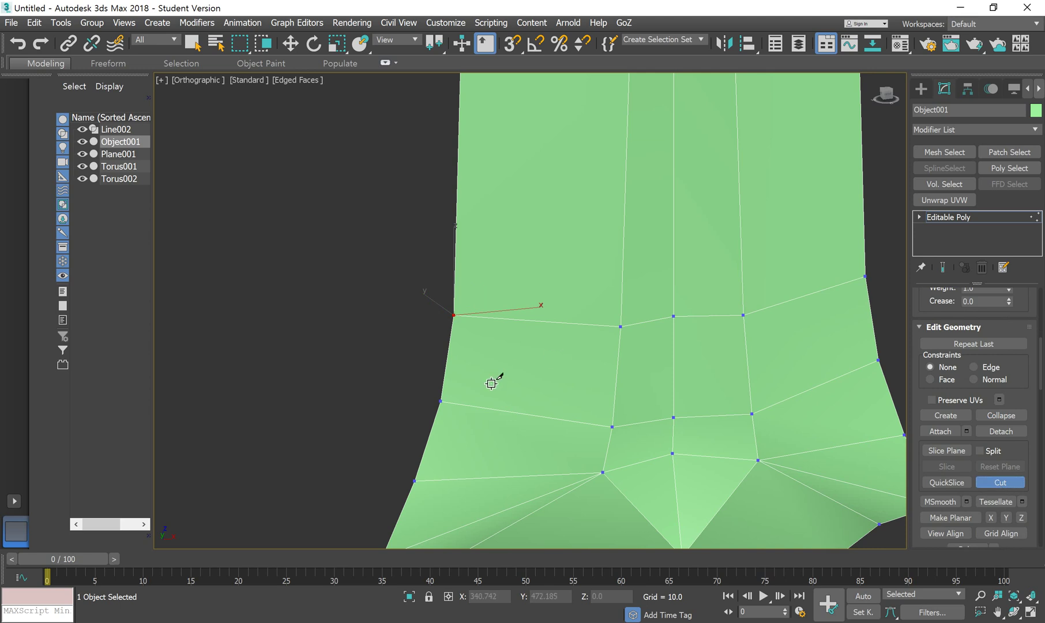
pyautogui.scroll(4, 464, 345)
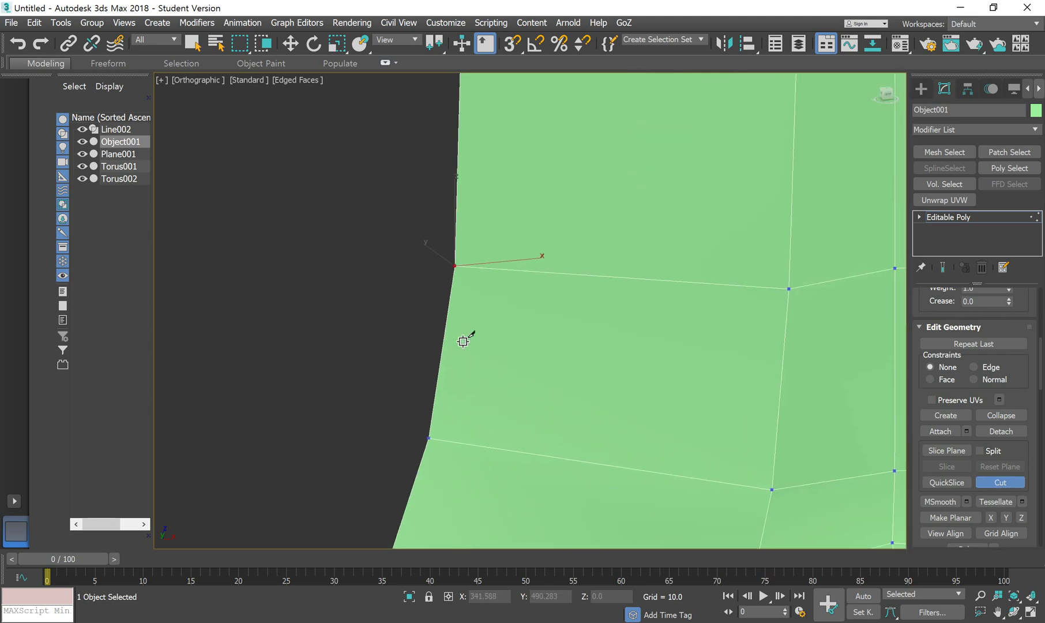
pyautogui.press('f')
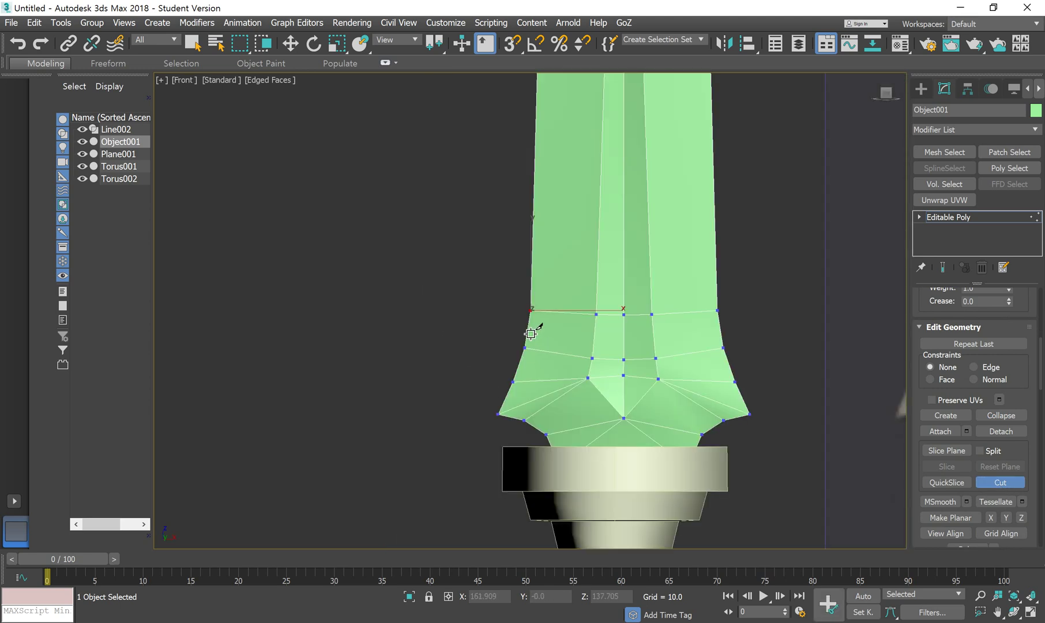
pyautogui.scroll(4, 534, 330)
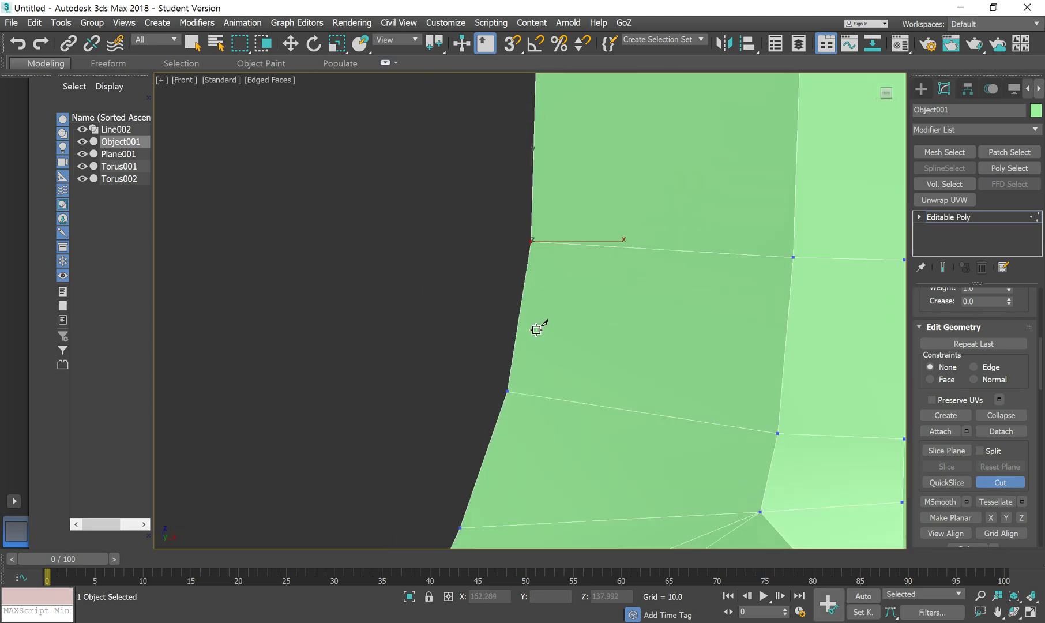
pyautogui.click(525, 282)
pyautogui.click(599, 245)
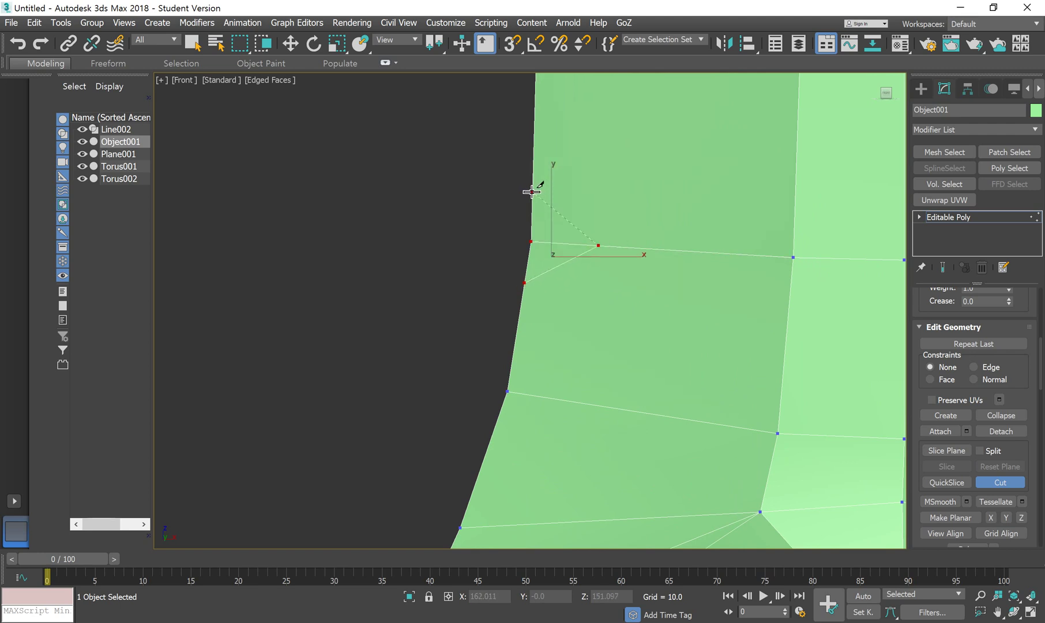
pyautogui.click(532, 201)
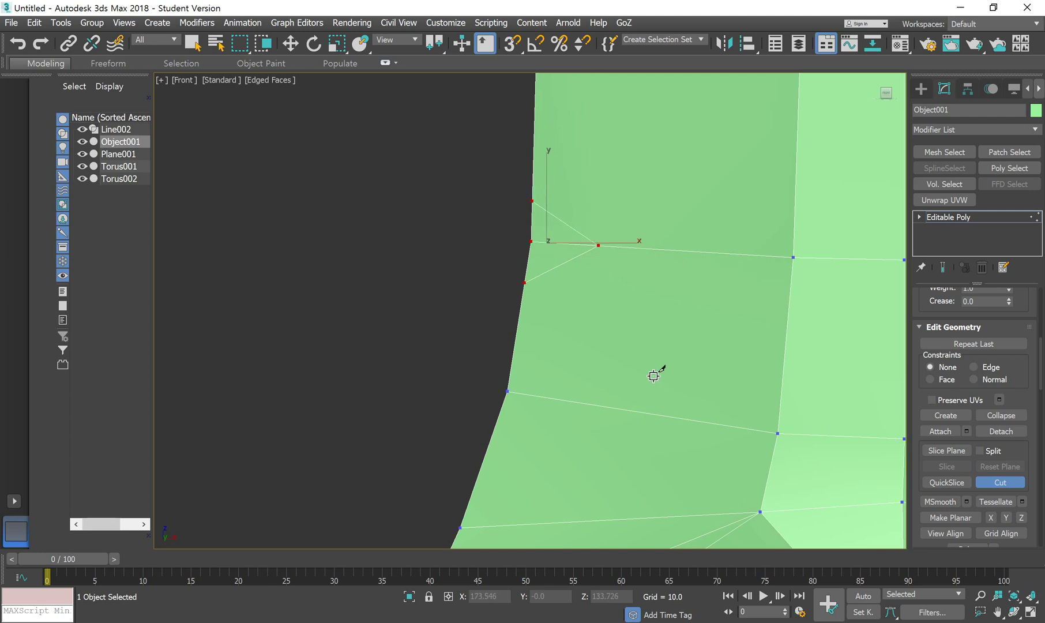
# Delete the outer corner vertex between the two cuts to open the notch in the blade's left edge.
pyautogui.click(920, 218)
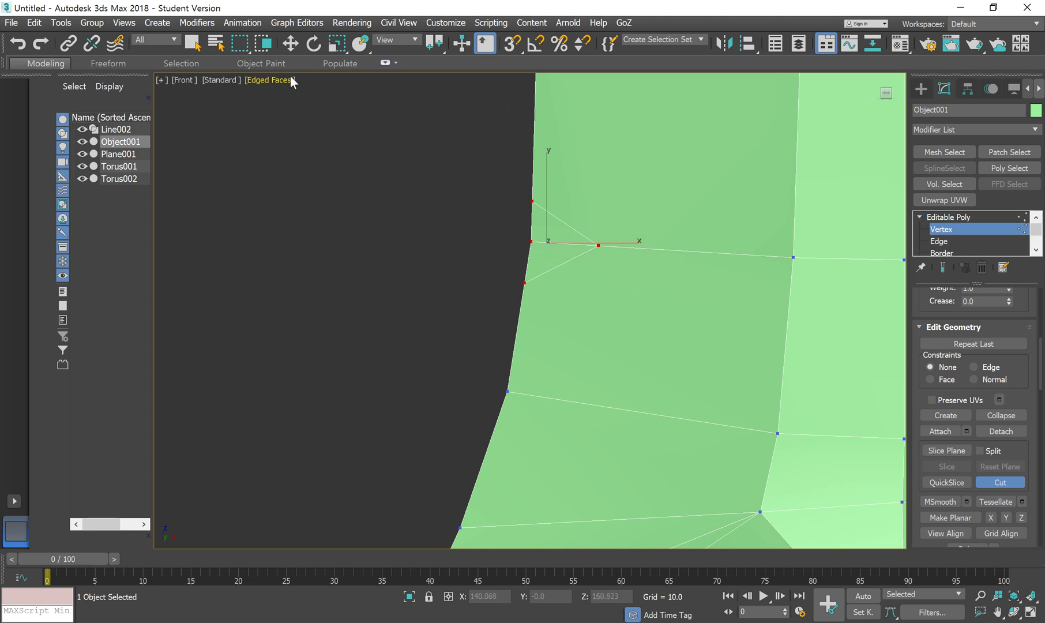
pyautogui.press('w')
pyautogui.click(513, 236)
pyautogui.click(531, 242)
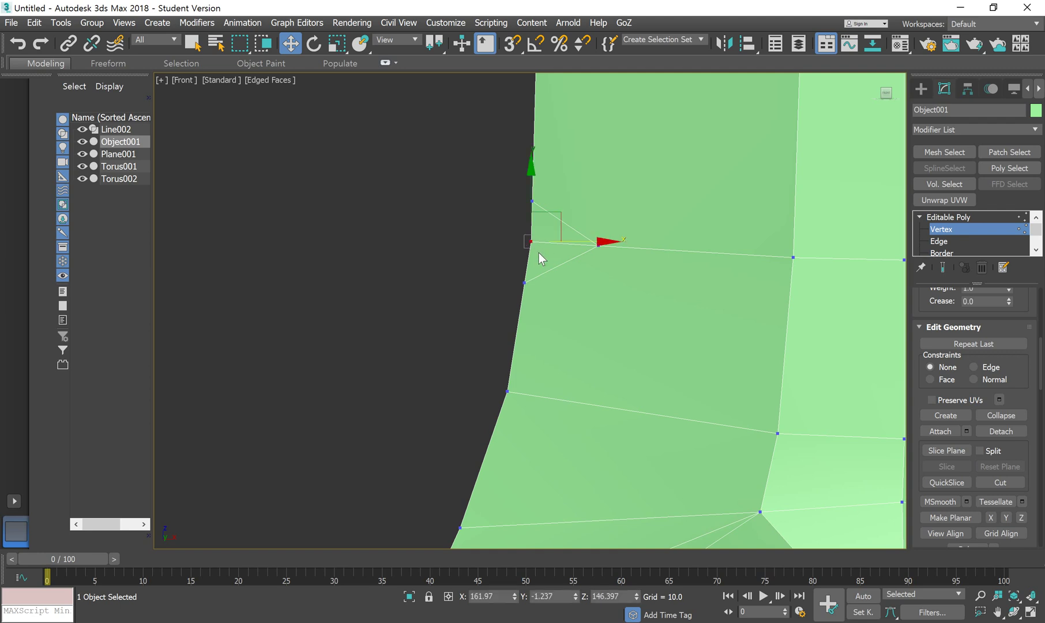
pyautogui.click(33, 23)
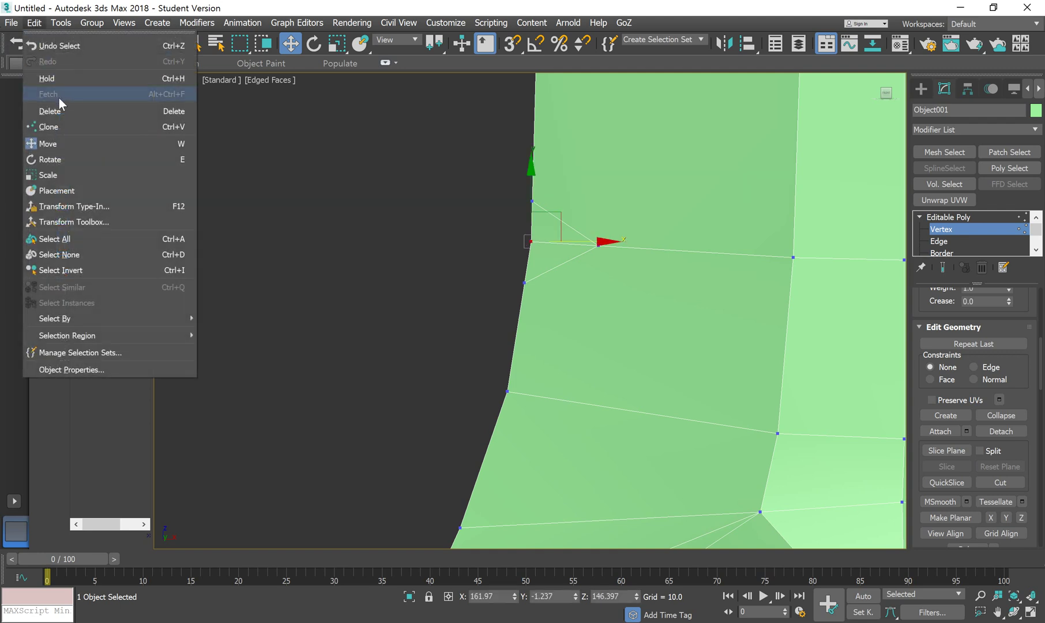
pyautogui.click(69, 113)
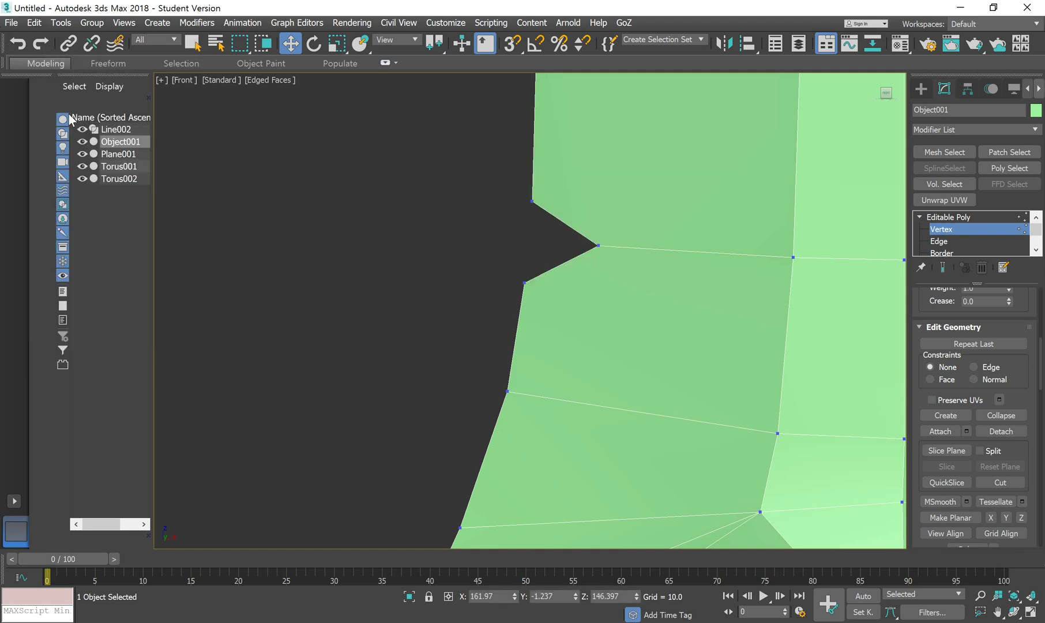
# Leave vertex editing and add a Symmetry modifier to the notched blade half.
pyautogui.scroll(-5, 513, 306)
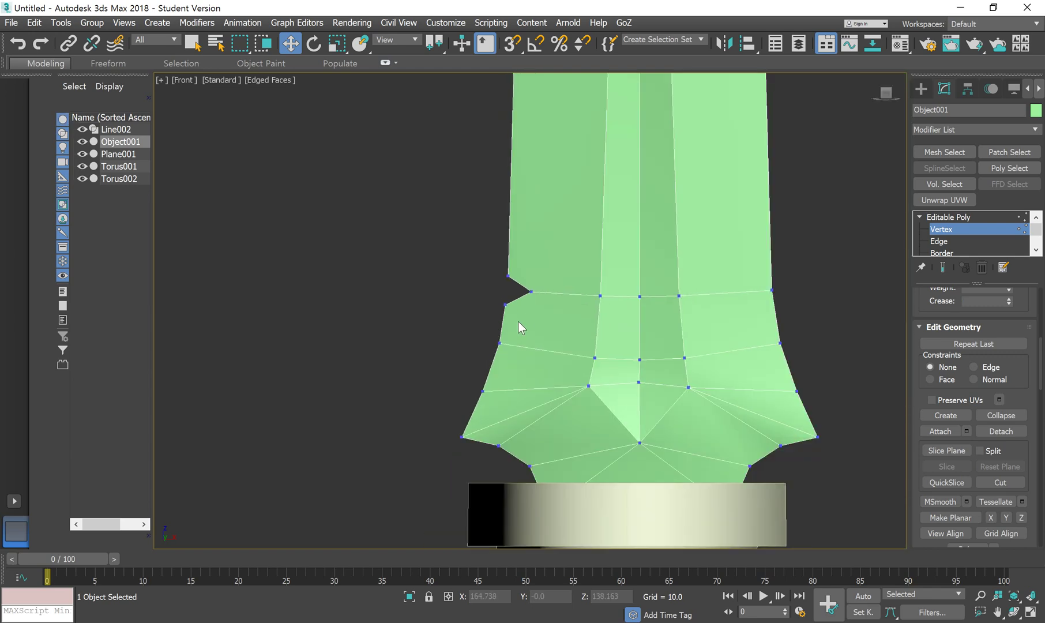
pyautogui.moveTo(518, 320)
pyautogui.keyDown('alt'); pyautogui.mouseDown(button='middle')
pyautogui.moveTo(623, 346)
pyautogui.moveTo(655, 343)
pyautogui.moveTo(616, 321)
pyautogui.moveTo(647, 324)
pyautogui.moveTo(513, 320)
pyautogui.mouseUp(button='middle'); pyautogui.keyUp('alt')
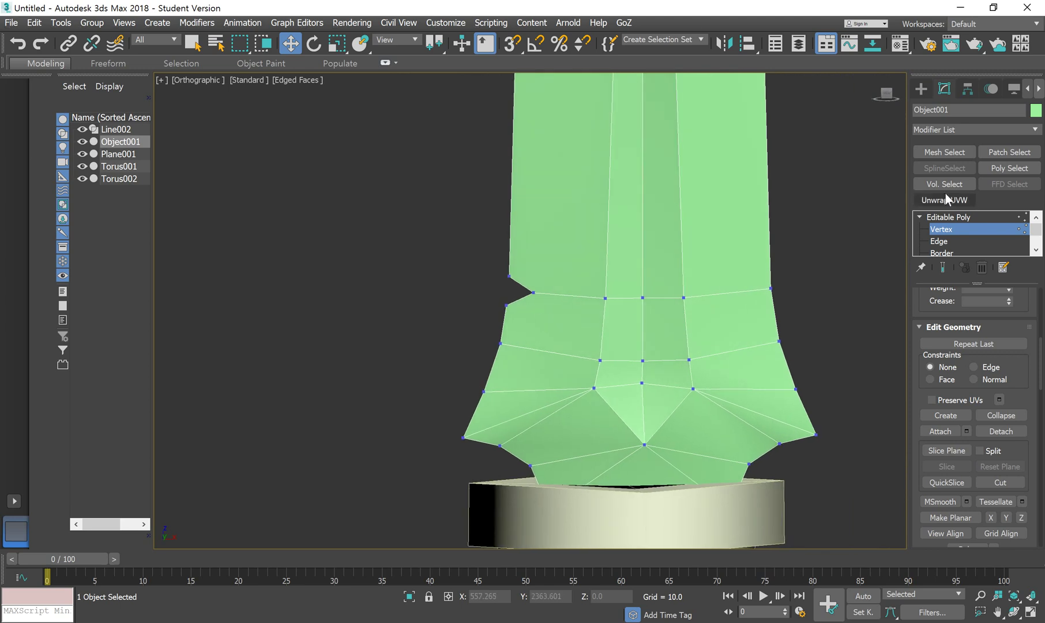
pyautogui.click(963, 219)
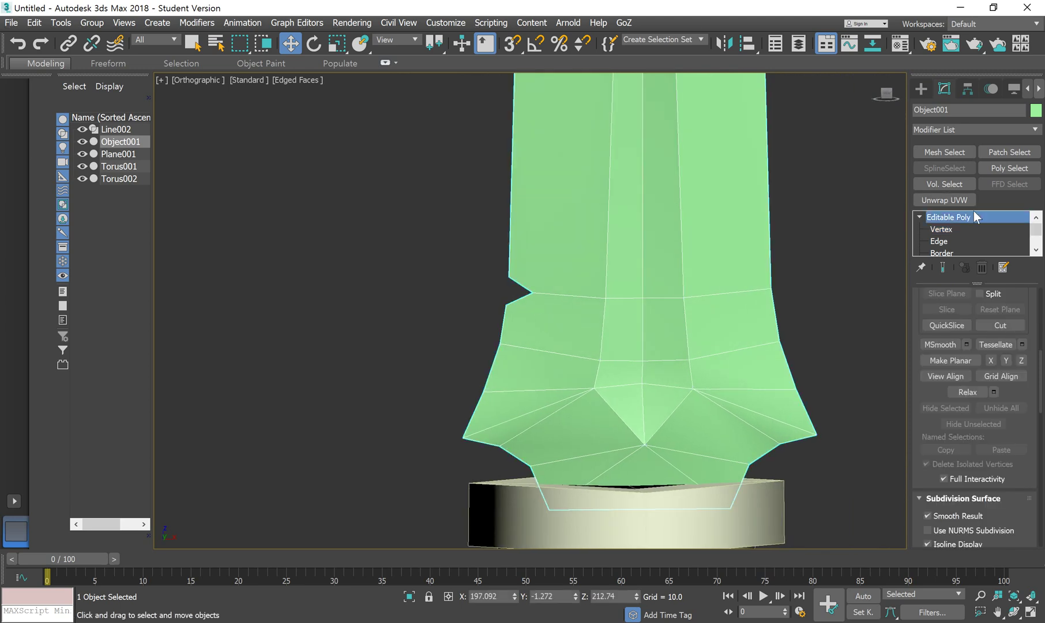
pyautogui.click(1036, 129)
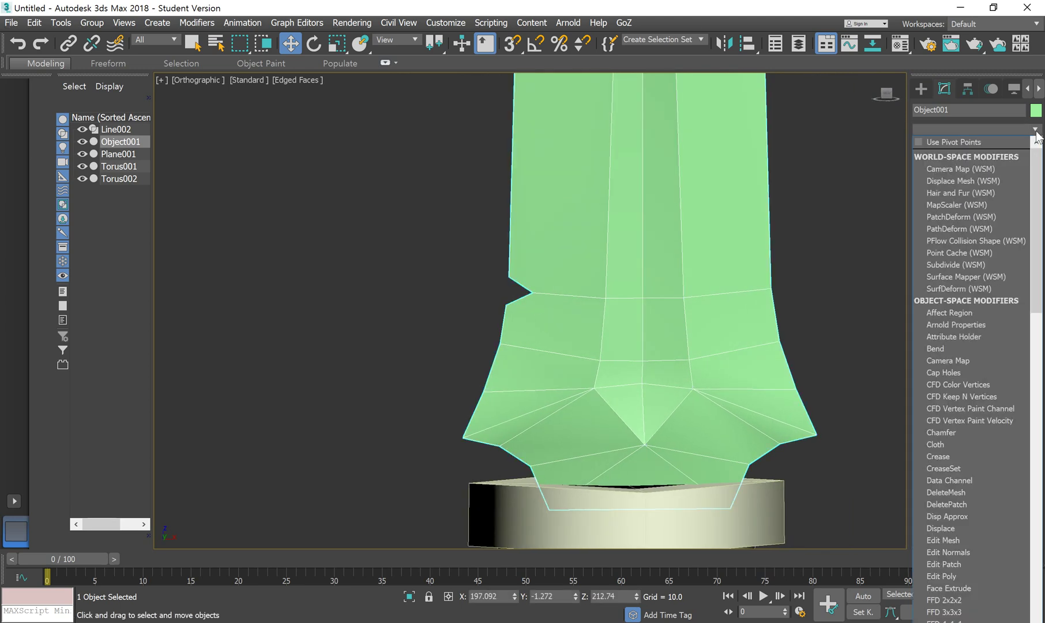
pyautogui.moveTo(1041, 193); pyautogui.dragTo(1042, 296)
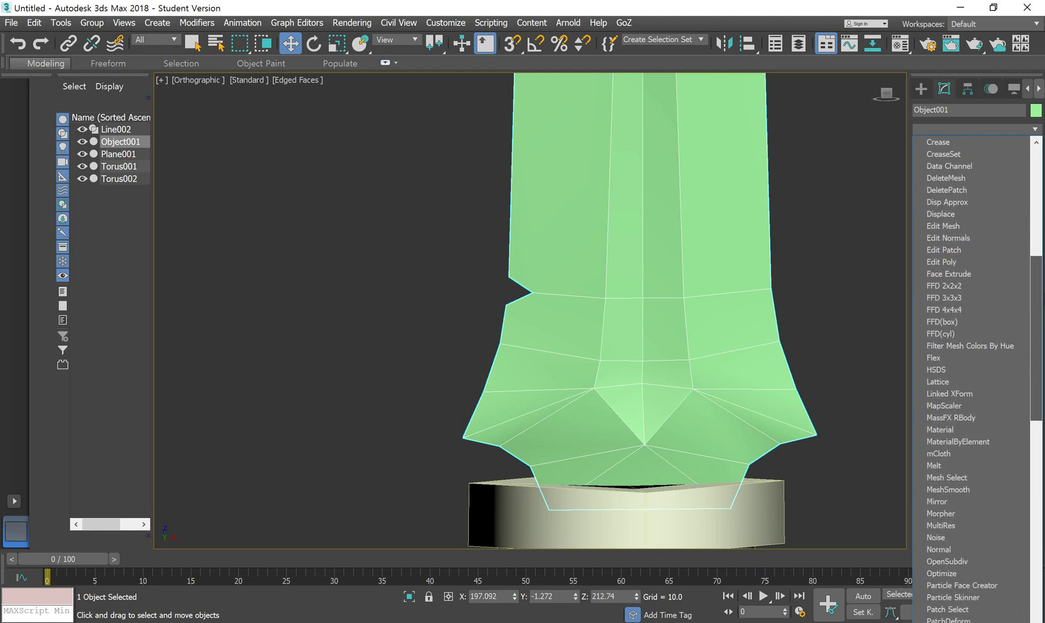
pyautogui.moveTo(1041, 297); pyautogui.dragTo(1044, 463)
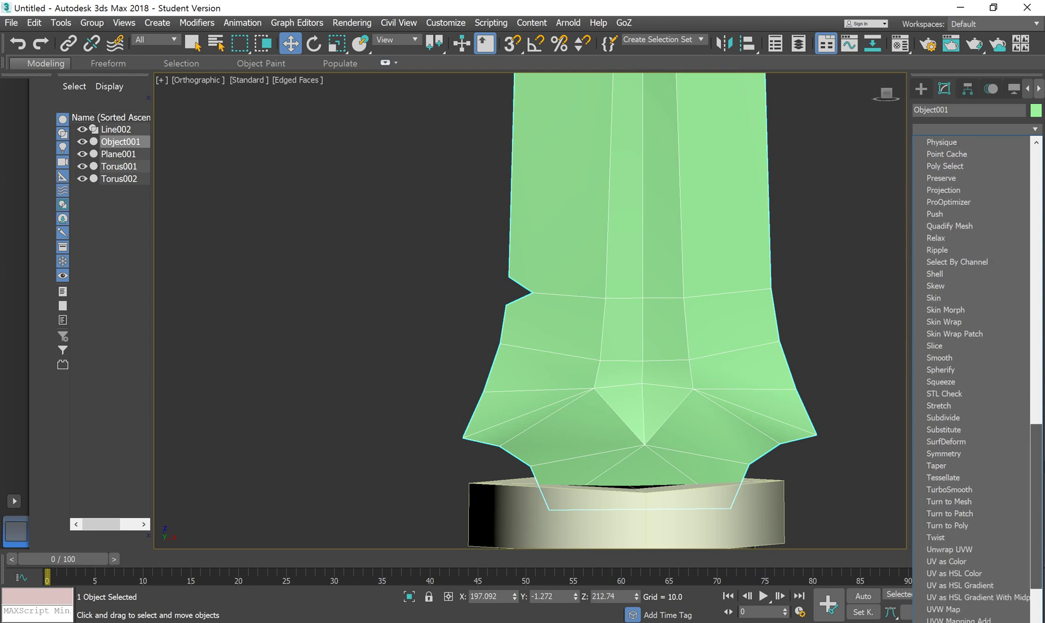
pyautogui.click(966, 455)
pyautogui.moveTo(717, 350); pyautogui.dragTo(602, 367, button='middle')
pyautogui.scroll(-5, 691, 344)
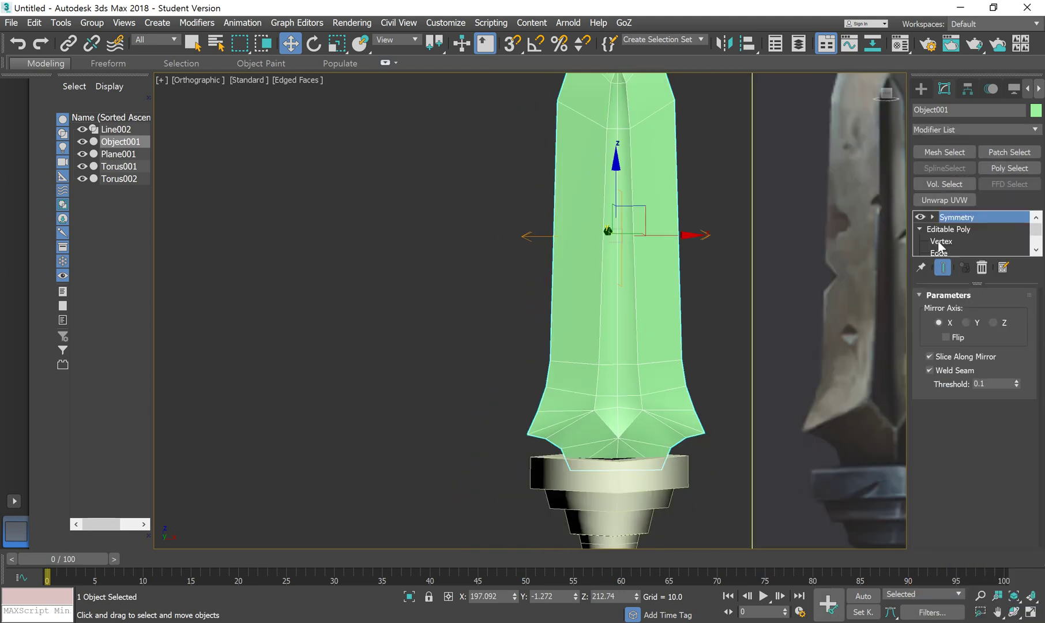
# Set the Symmetry mirror axis to Z with Flip off so the notched half is mirrored to the blade's back.
pyautogui.keyDown('alt'); pyautogui.moveTo(643, 315); pyautogui.dragTo(704, 315, button='middle'); pyautogui.keyUp('alt')
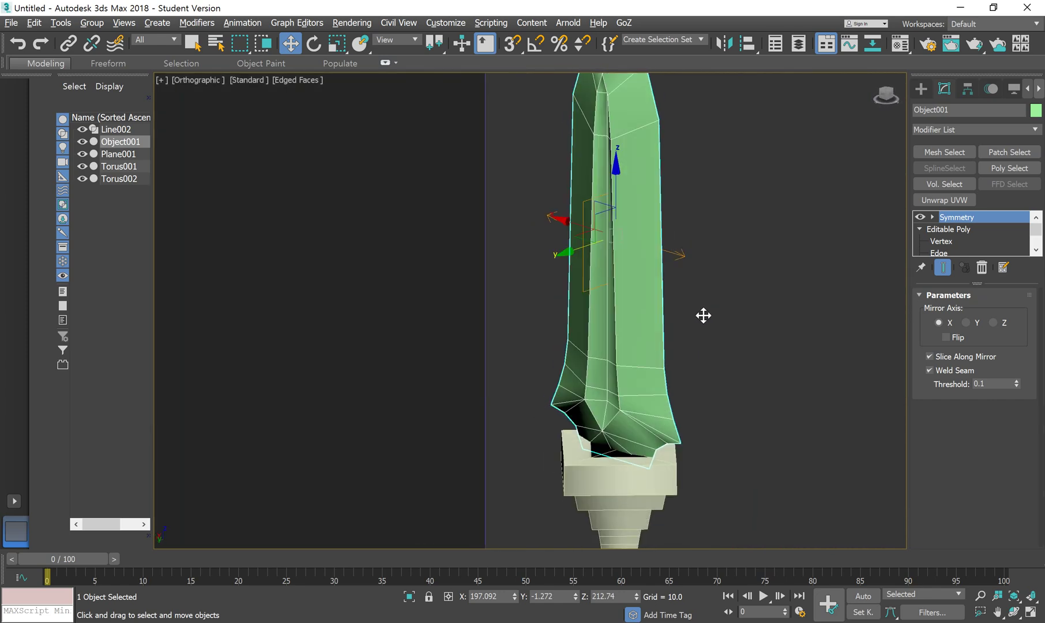
pyautogui.click(946, 338)
pyautogui.keyDown('alt'); pyautogui.moveTo(671, 393); pyautogui.dragTo(602, 393, button='middle'); pyautogui.keyUp('alt')
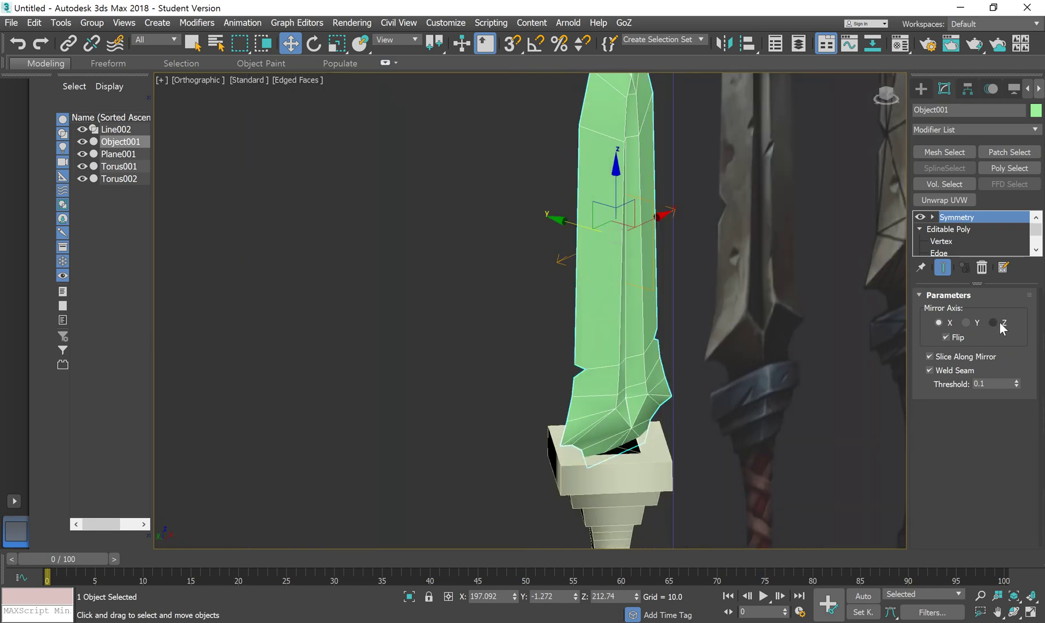
pyautogui.click(994, 323)
pyautogui.keyDown('alt'); pyautogui.moveTo(733, 344); pyautogui.dragTo(655, 350, button='middle'); pyautogui.keyUp('alt')
pyautogui.click(947, 338)
pyautogui.scroll(6, 586, 303)
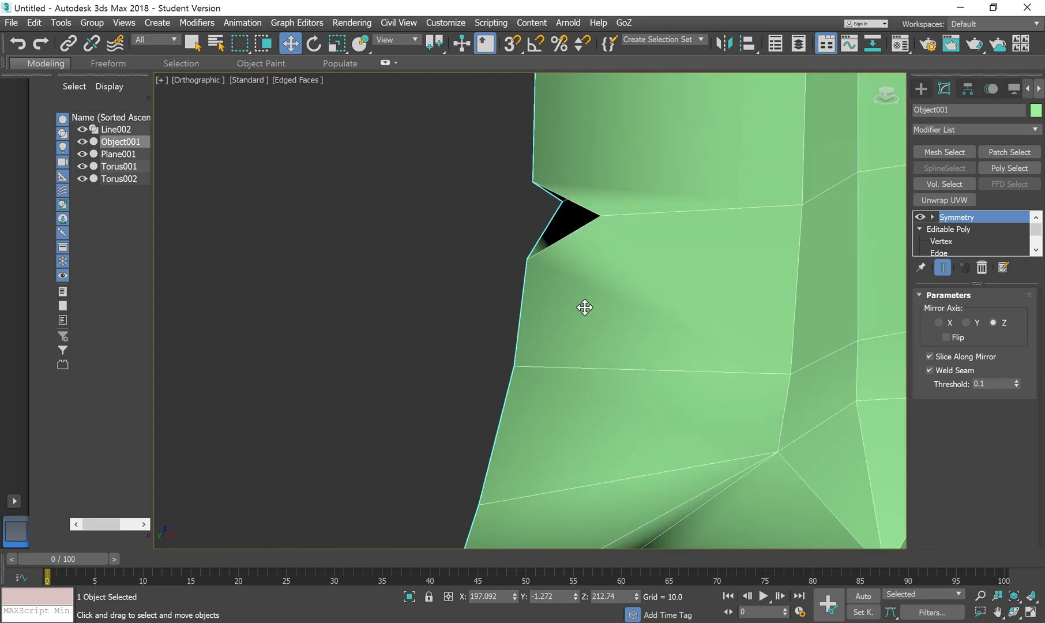
# Convert the mirrored blade to an Editable Poly.
pyautogui.moveTo(605, 259); pyautogui.dragTo(544, 257, button='middle')
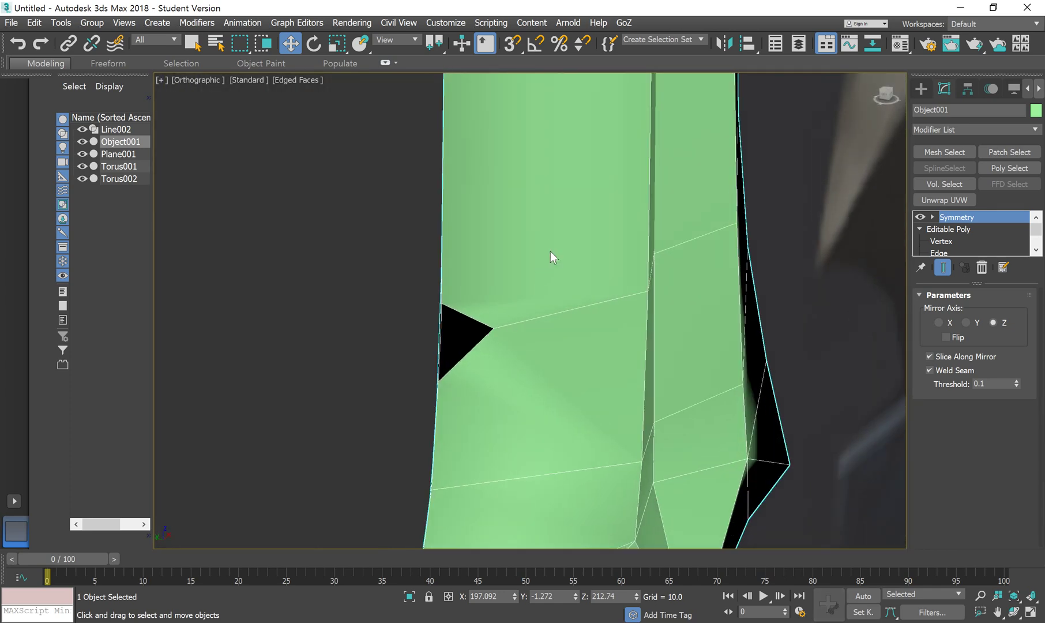
pyautogui.rightClick(551, 252)
pyautogui.moveTo(615, 403)
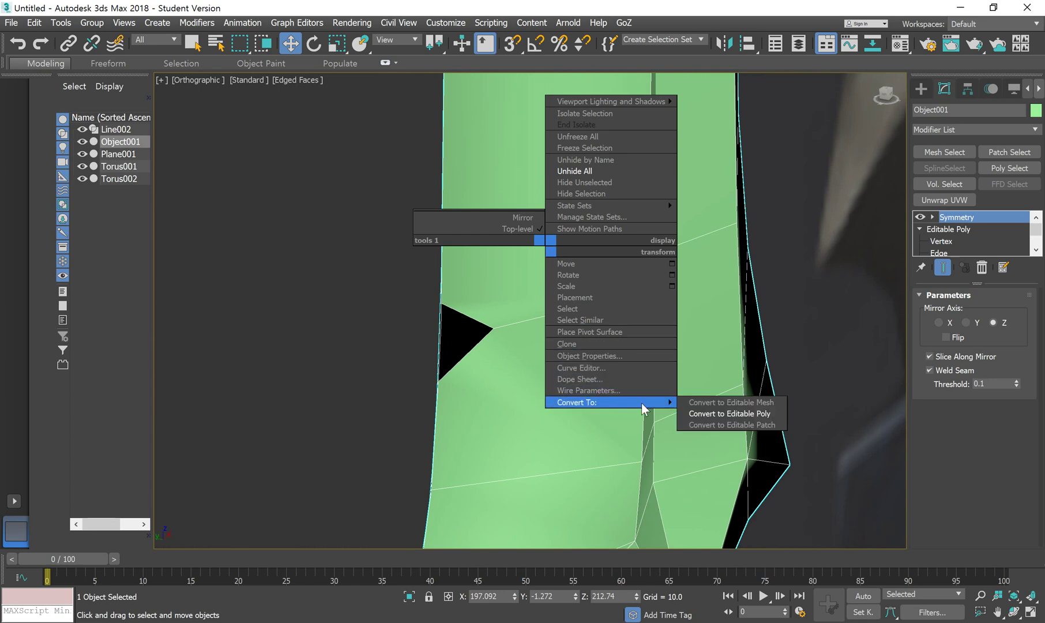
pyautogui.click(702, 413)
# Select the open border around the diamond-shaped notch in the blade's edge and cap it.
pyautogui.keyDown('alt'); pyautogui.moveTo(700, 411); pyautogui.dragTo(561, 373, button='middle'); pyautogui.keyUp('alt')
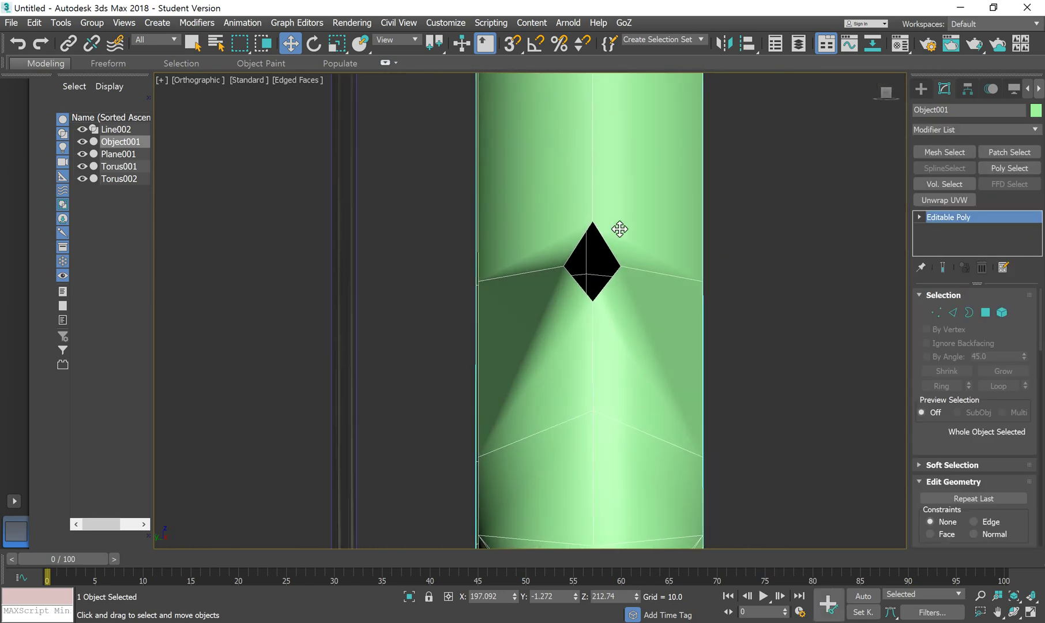
pyautogui.click(970, 313)
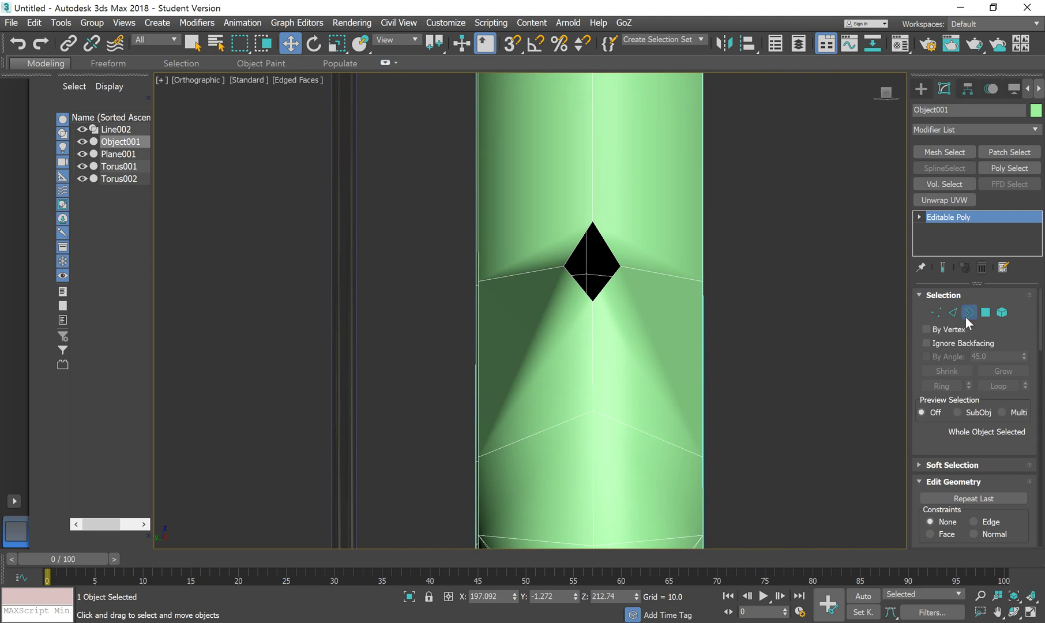
pyautogui.click(613, 254)
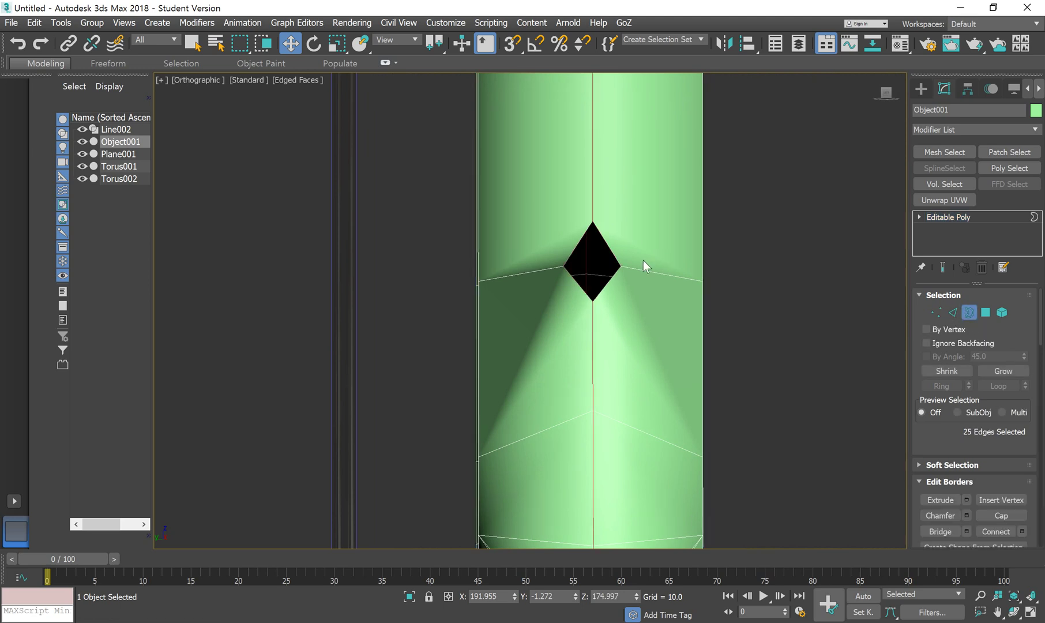
pyautogui.click(608, 245)
pyautogui.keyDown('alt'); pyautogui.moveTo(606, 243); pyautogui.dragTo(644, 345, button='middle'); pyautogui.keyUp('alt')
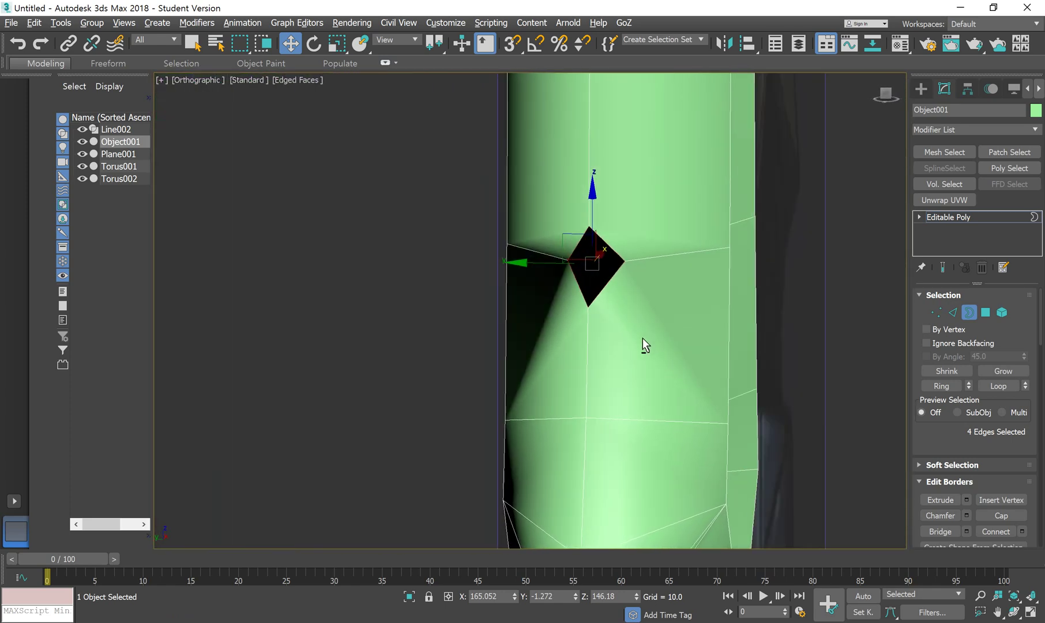
pyautogui.click(1007, 515)
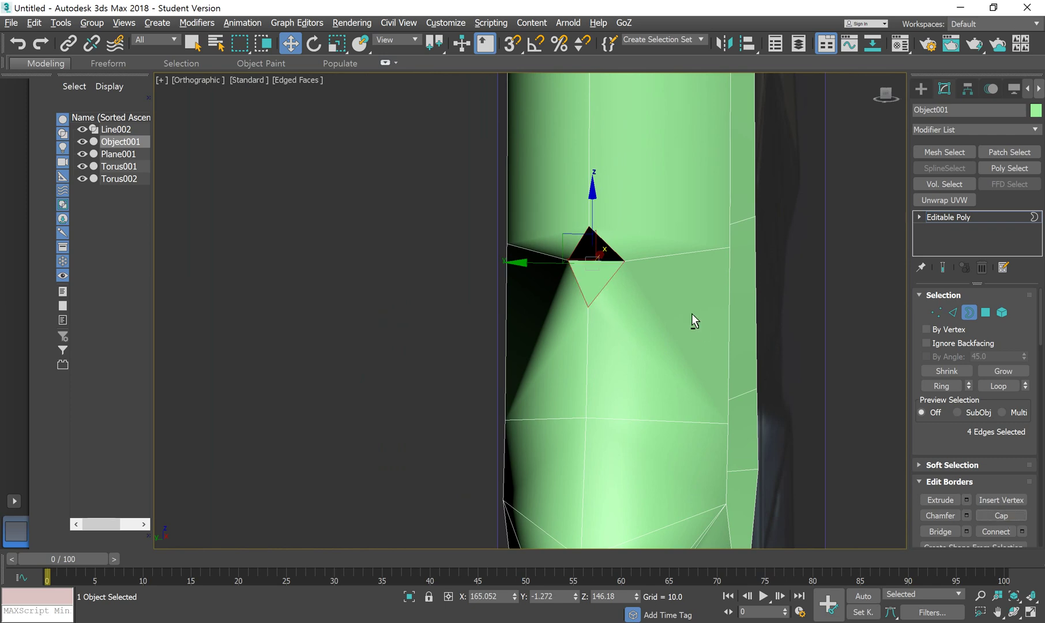
# Connect the two opposite side vertices of the notch's cap with an edge, then leave vertex editing and deselect the blade.
pyautogui.keyDown('alt'); pyautogui.moveTo(691, 314); pyautogui.dragTo(712, 302, button='middle'); pyautogui.keyUp('alt')
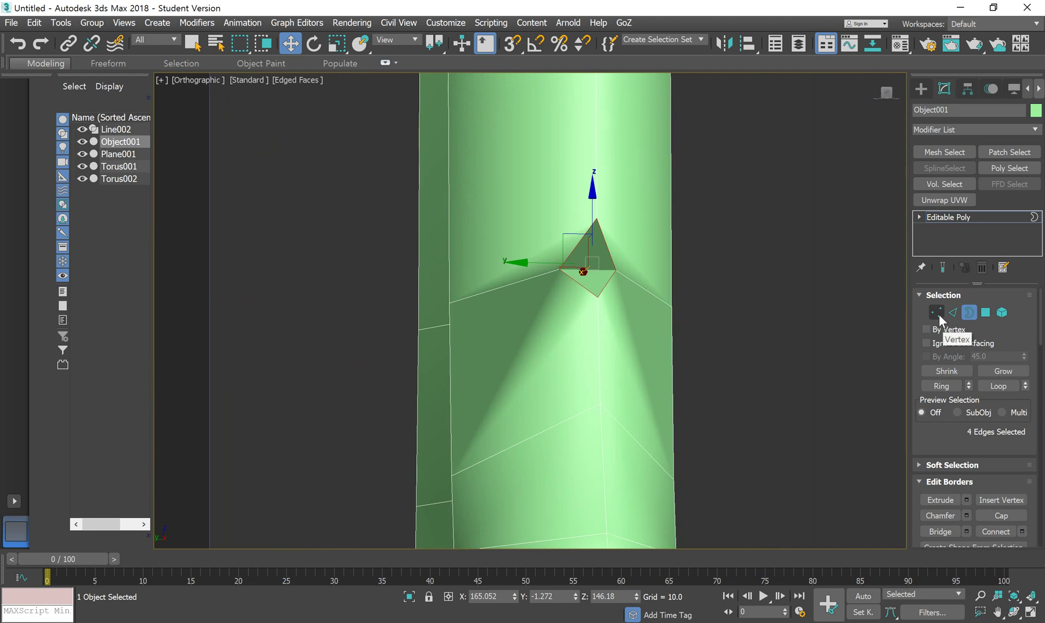
pyautogui.click(940, 317)
pyautogui.click(615, 270)
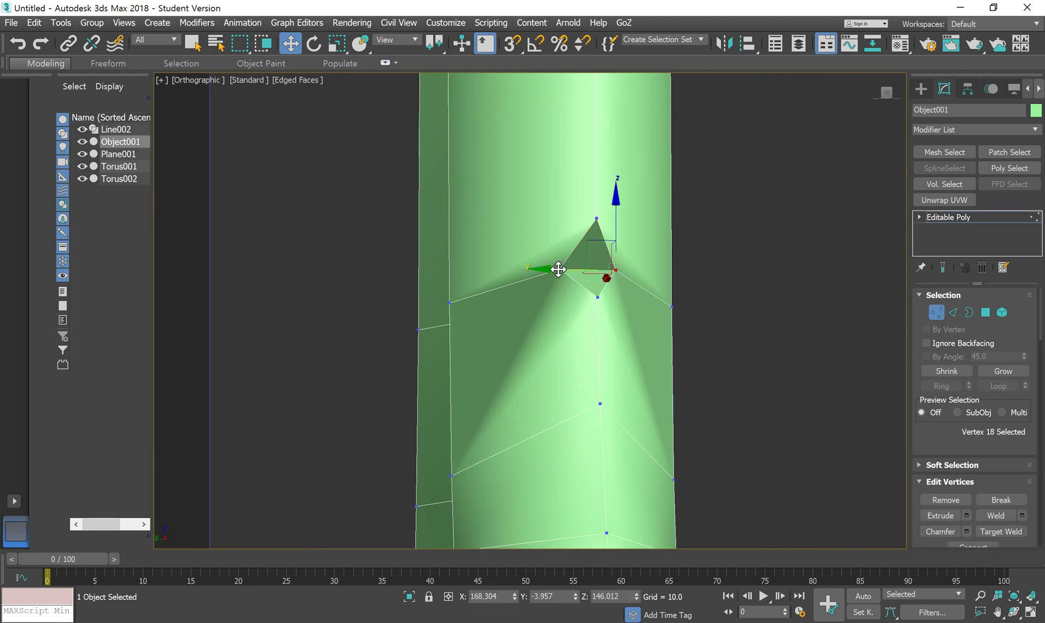
pyautogui.keyDown('ctrl'); pyautogui.click(559, 269); pyautogui.keyUp('ctrl')
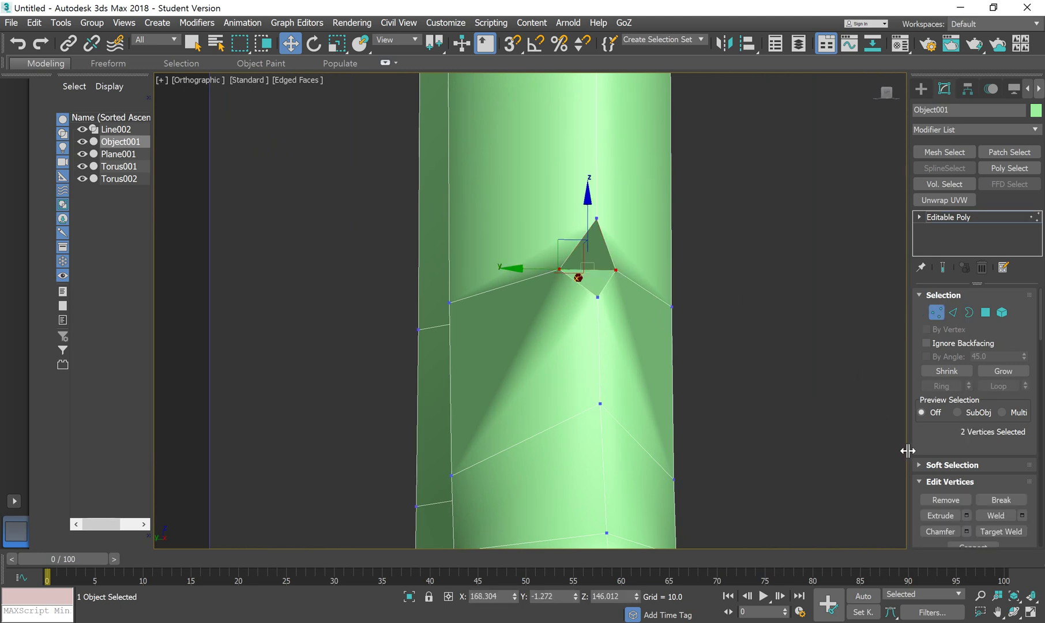
pyautogui.scroll(-3, 934, 432)
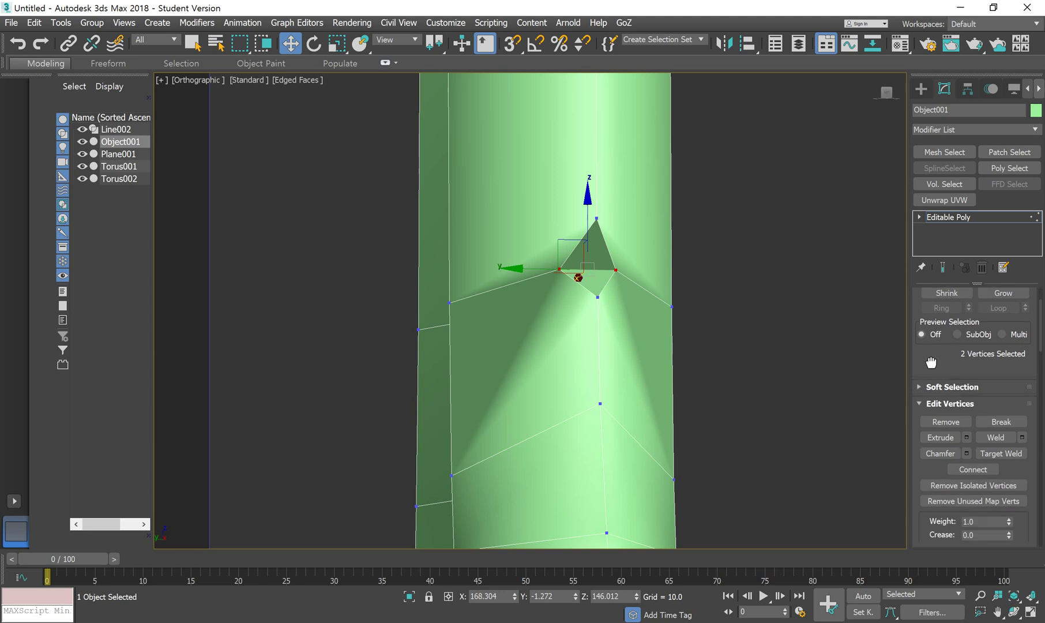
pyautogui.click(935, 220)
pyautogui.click(817, 238)
pyautogui.scroll(-4, 616, 355)
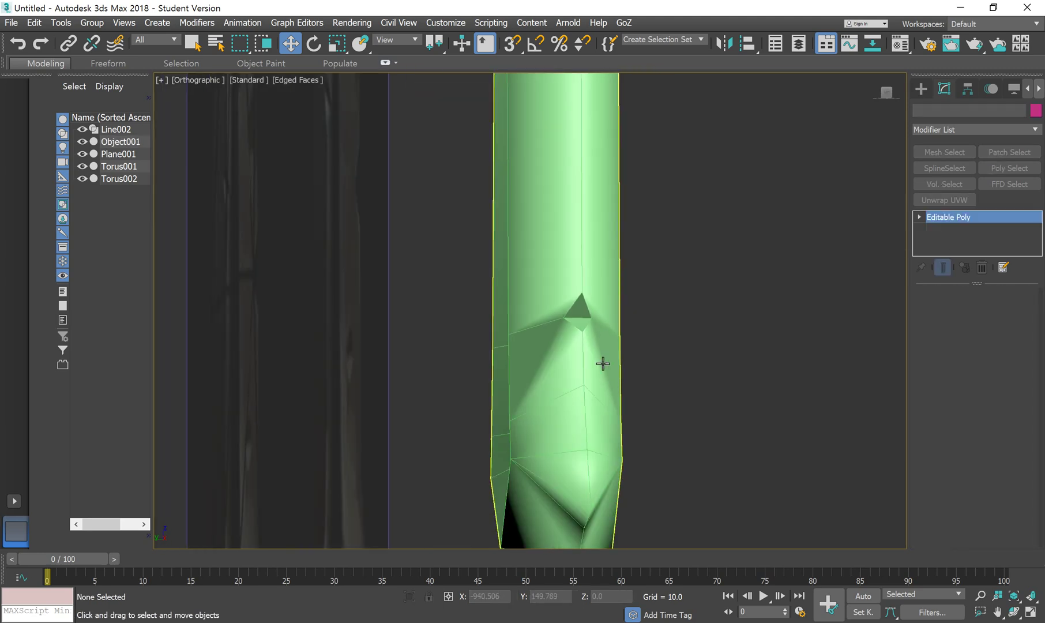
# Hide the edged faces and examine the notched blade on its handle against the reference in front and perspective views.
pyautogui.click(629, 407)
pyautogui.scroll(8, 563, 393)
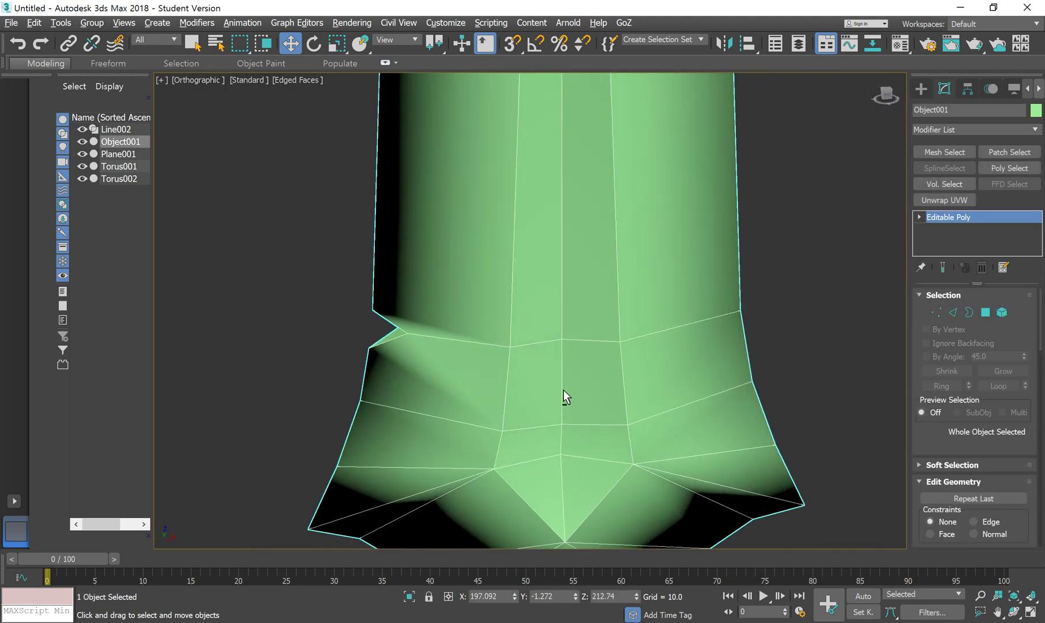
pyautogui.press('f')
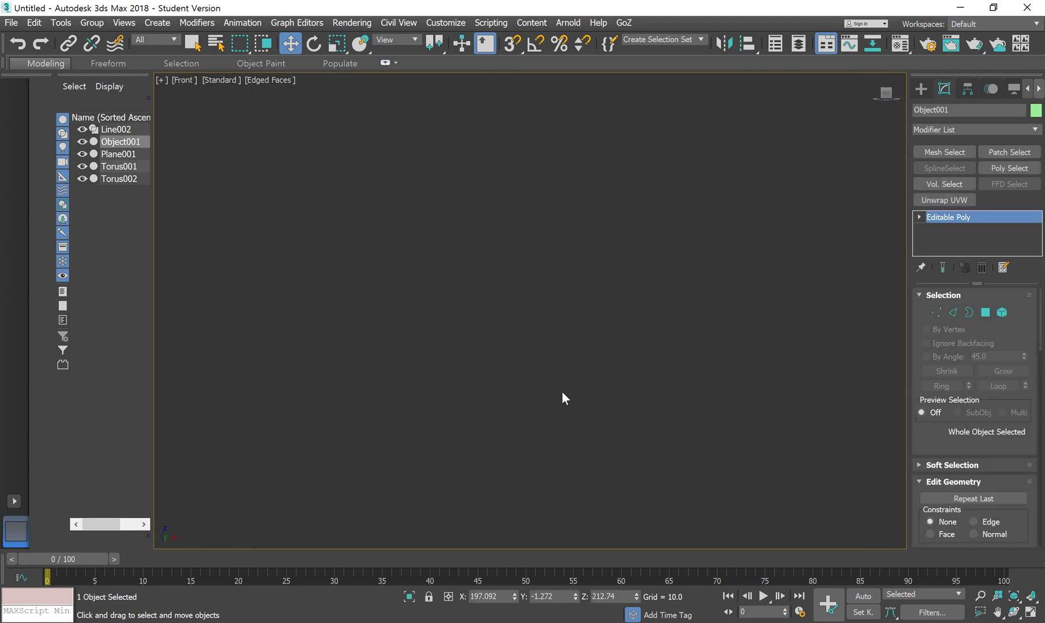
pyautogui.press('z')
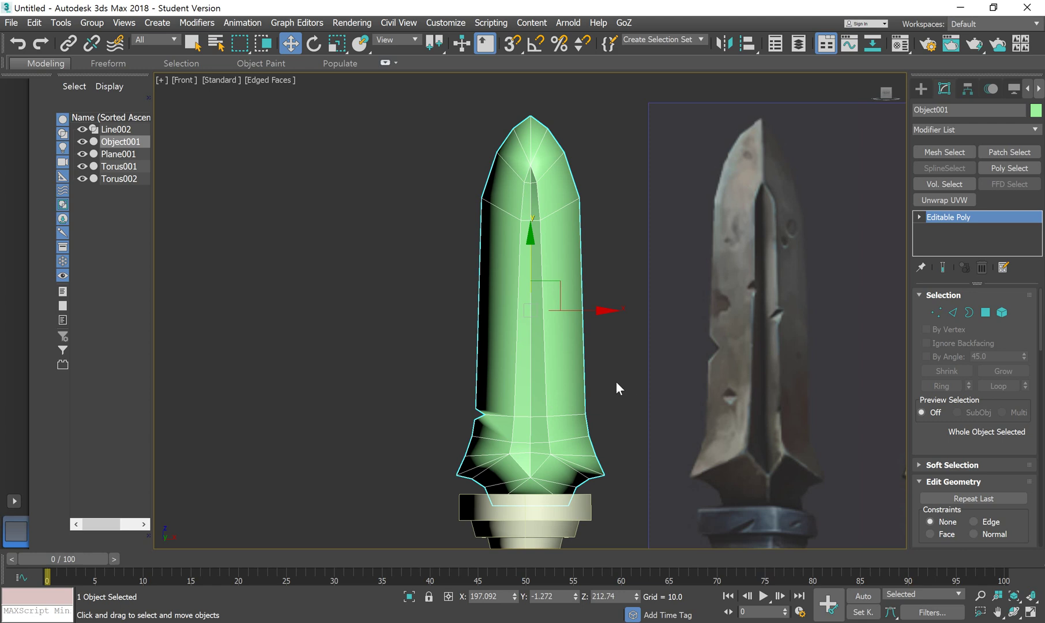
pyautogui.press('F4')
pyautogui.scroll(-3, 594, 387)
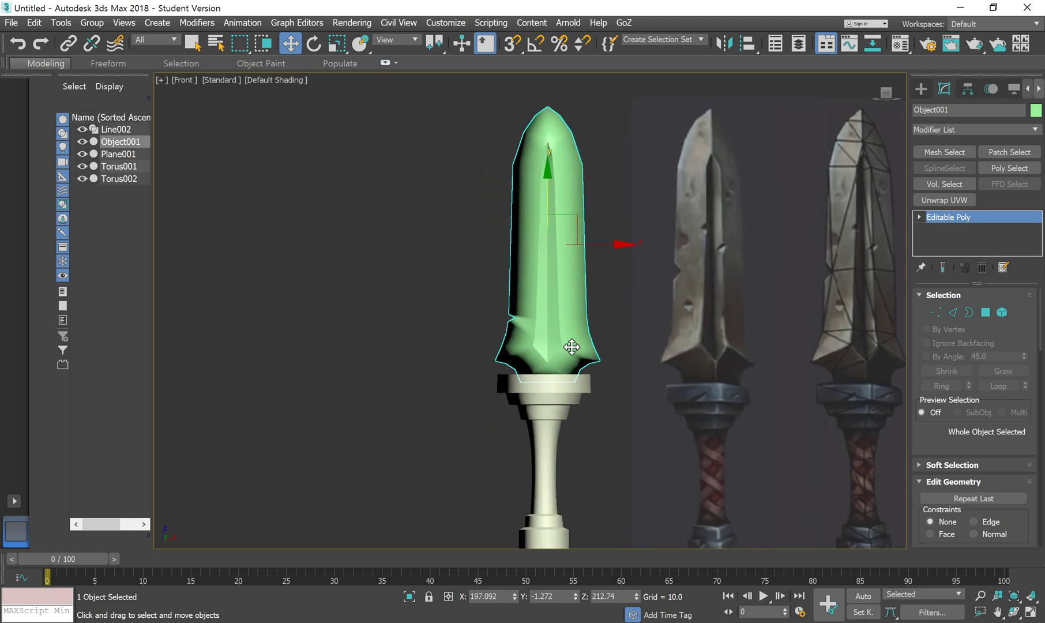
pyautogui.keyDown('alt'); pyautogui.moveTo(562, 379); pyautogui.dragTo(568, 387, button='middle'); pyautogui.keyUp('alt')
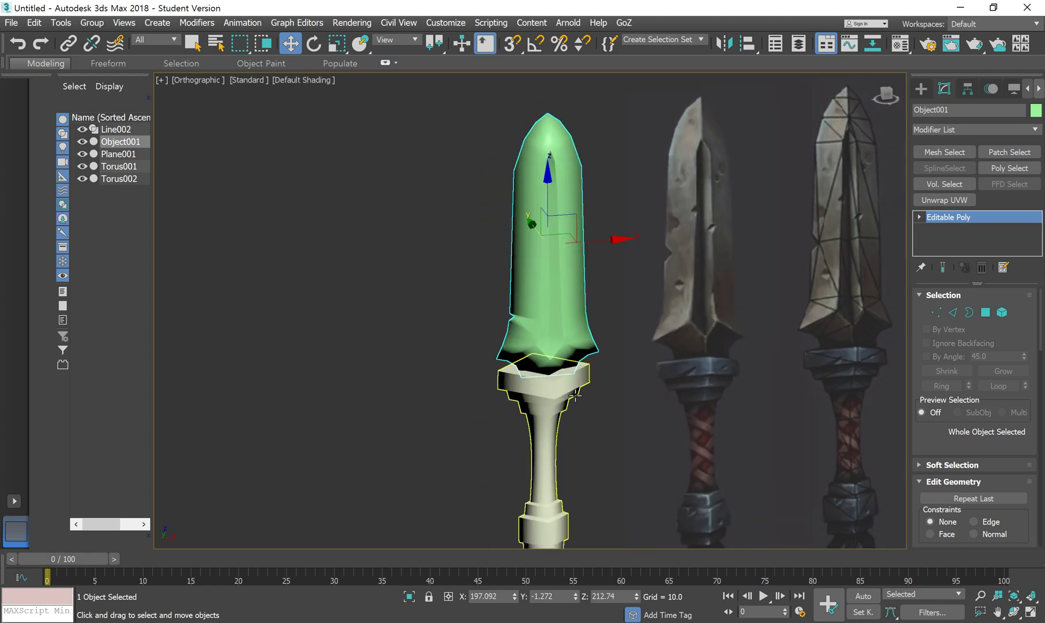
pyautogui.press('p')
pyautogui.moveTo(403, 395); pyautogui.dragTo(497, 397, button='middle')
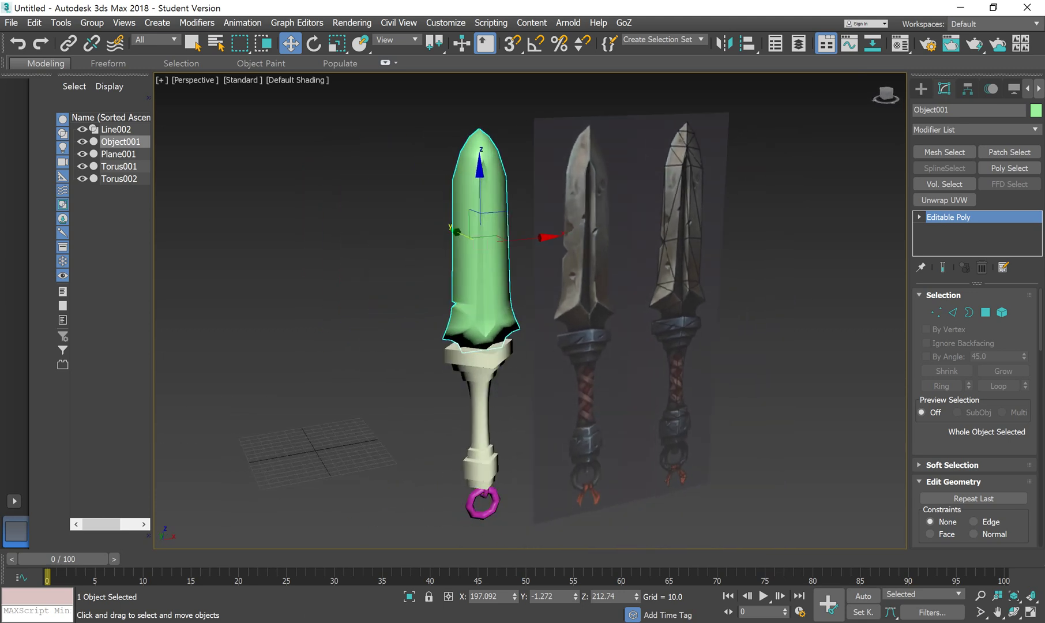